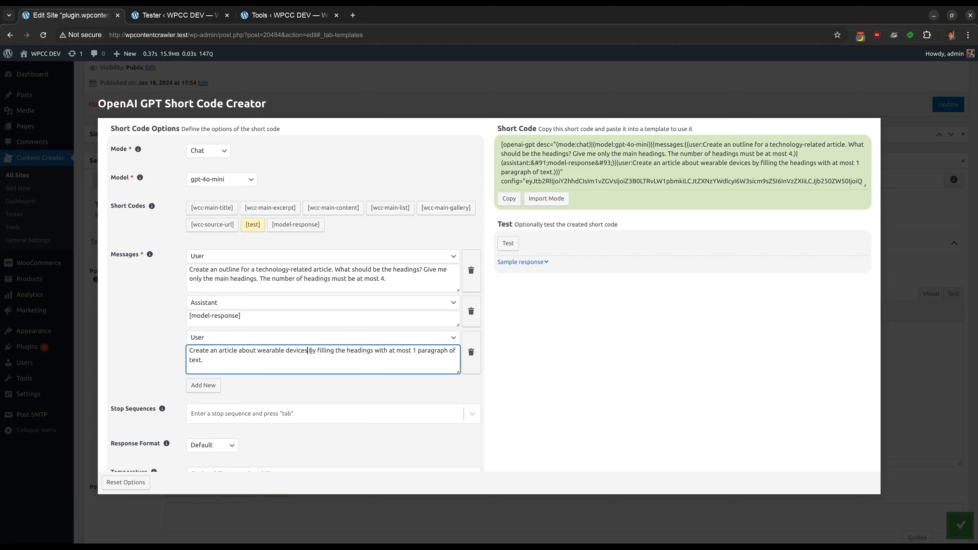
Run a test of the short code with the three-message conversation
click(381, 351)
click(512, 352)
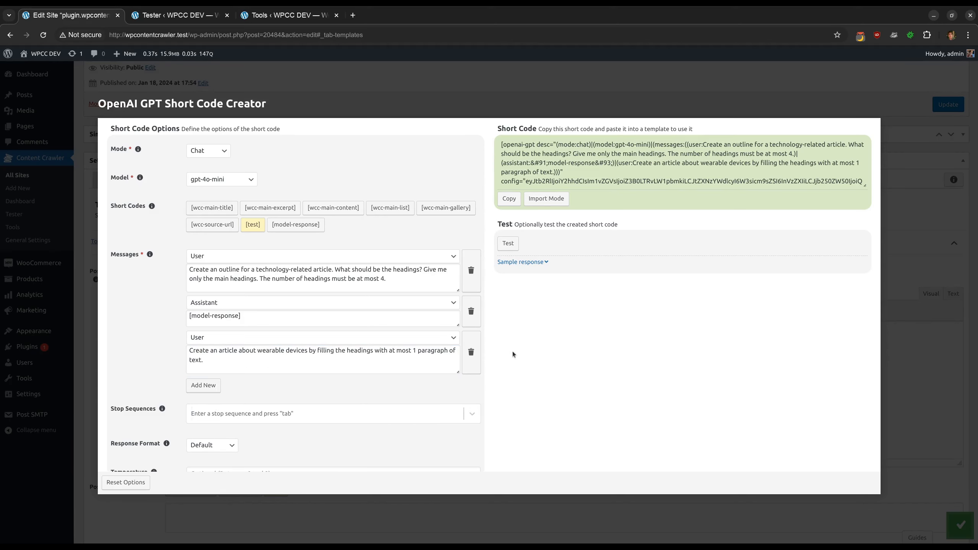
click(508, 243)
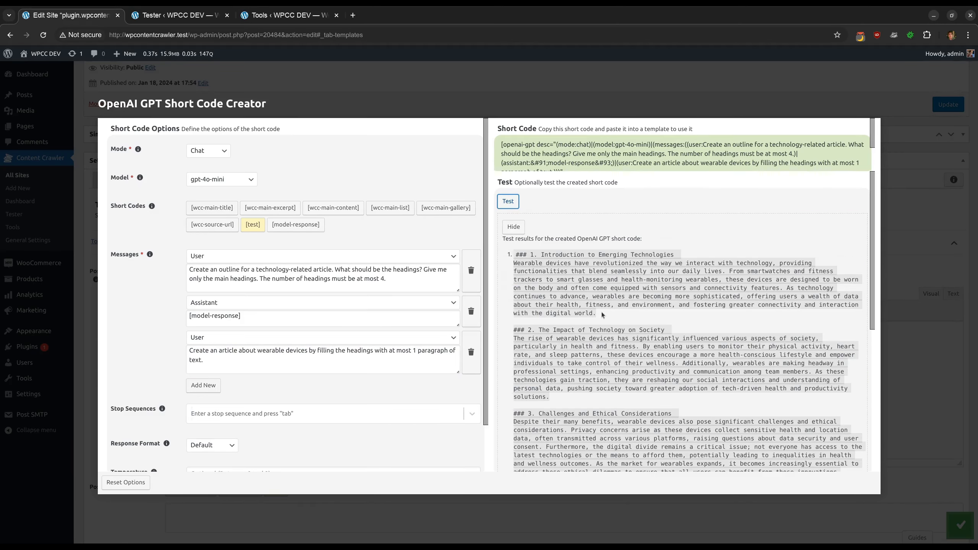
Examine the test output and the information messages showing how [model-response] was replaced
scroll(602, 314, down, 6)
scroll(601, 312, down, 1)
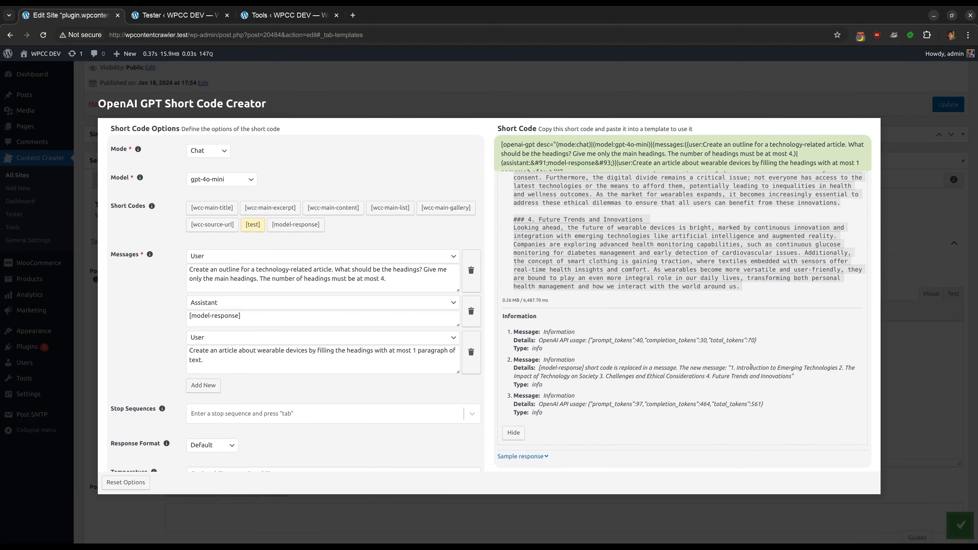
drag(730, 368, 836, 365)
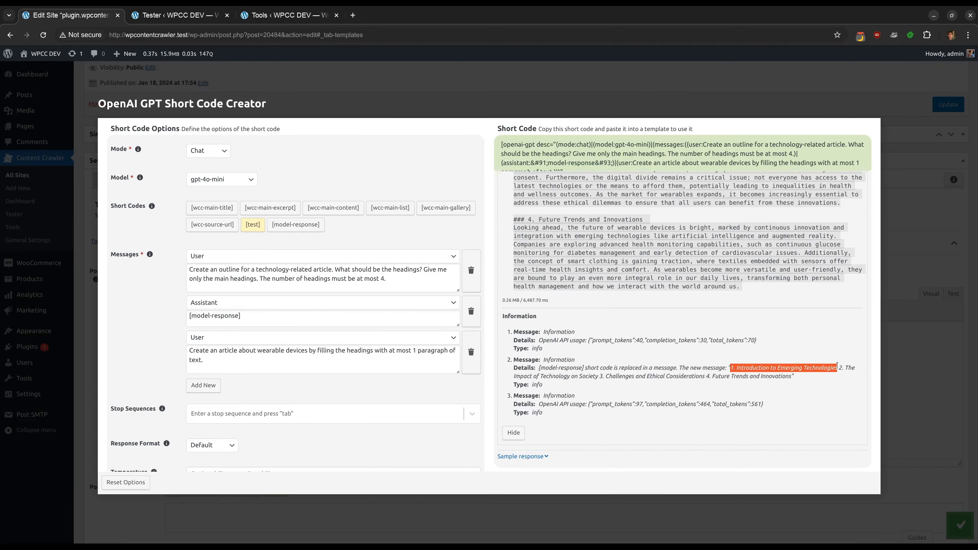
scroll(689, 347, up, 8)
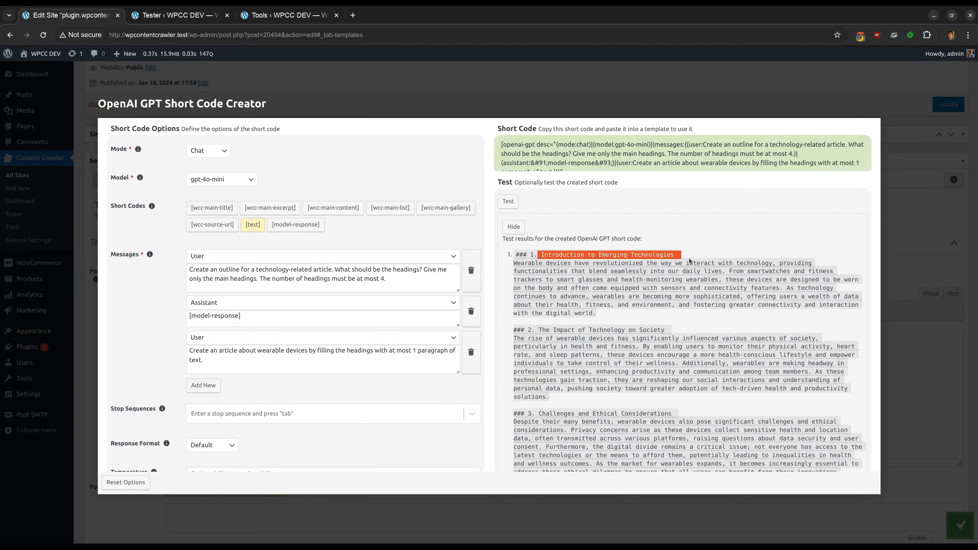
scroll(692, 258, down, 8)
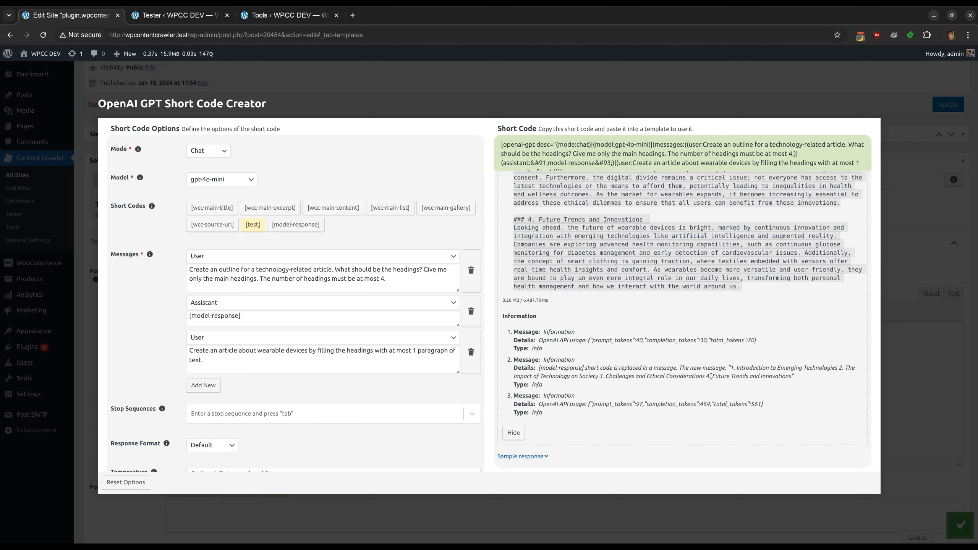
drag(711, 376, 794, 376)
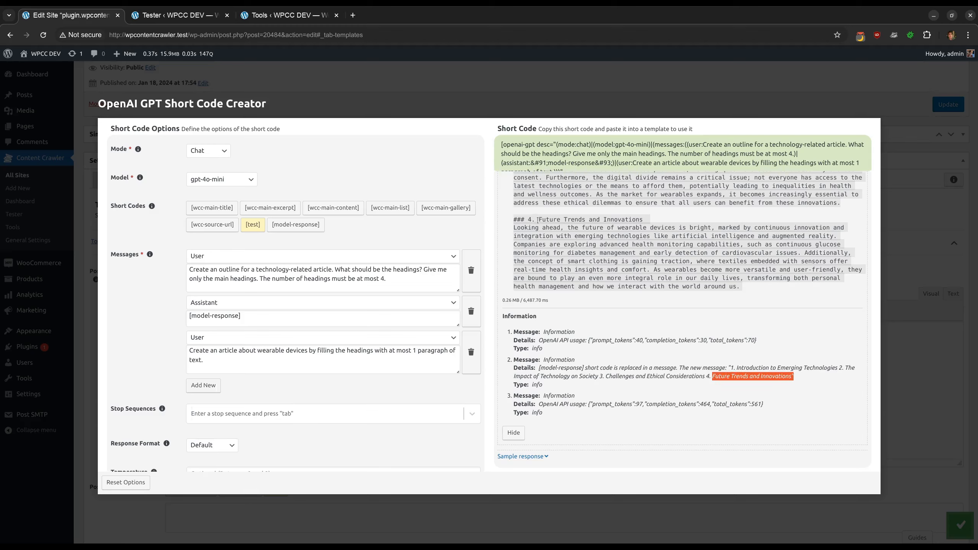
drag(538, 220, 652, 221)
click(667, 224)
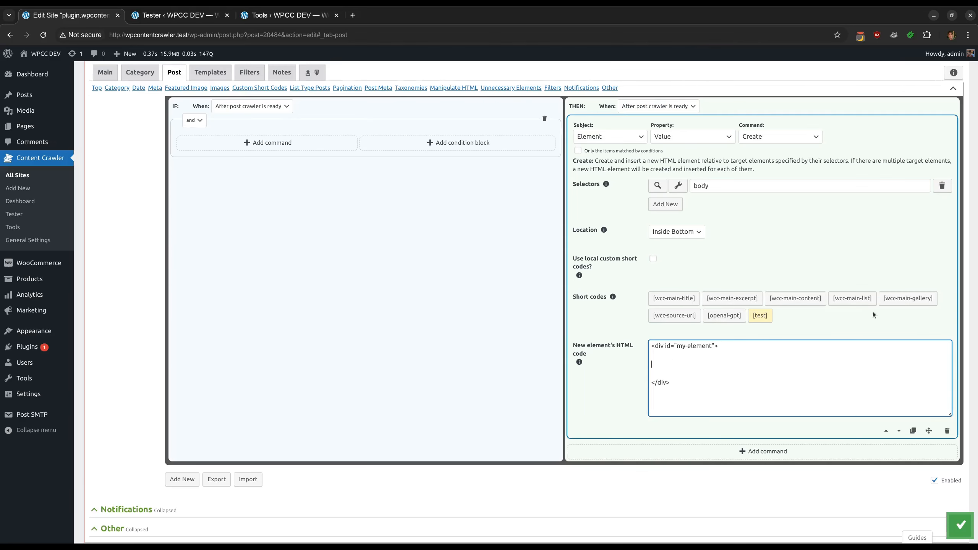
Open the openai-gpt short code creator, set the sample response to Hello!, and copy the short code
click(723, 316)
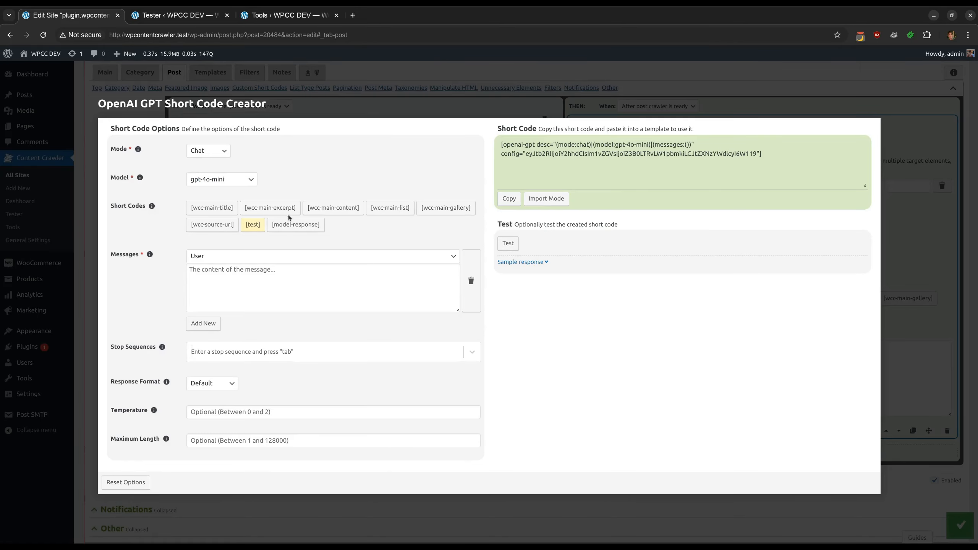
click(523, 262)
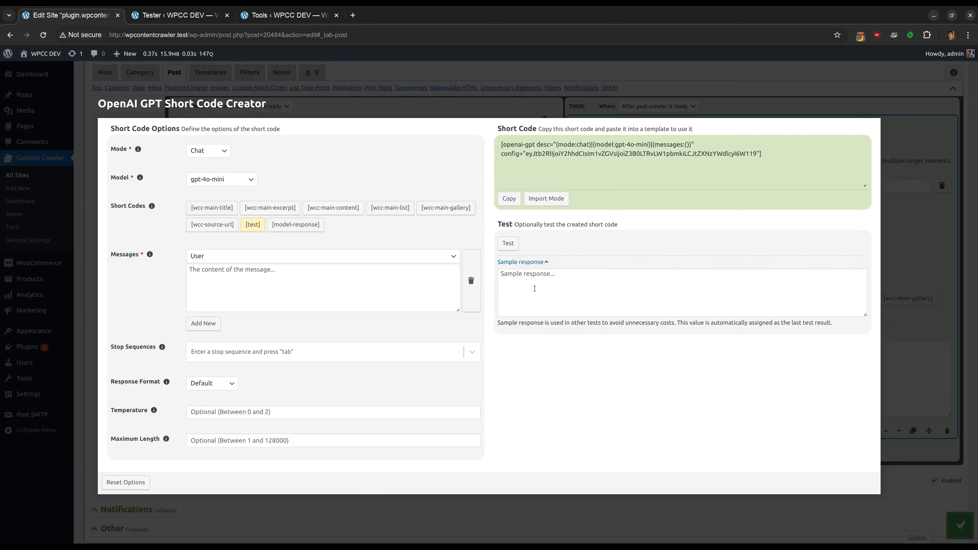
click(534, 289)
text(Hello!)
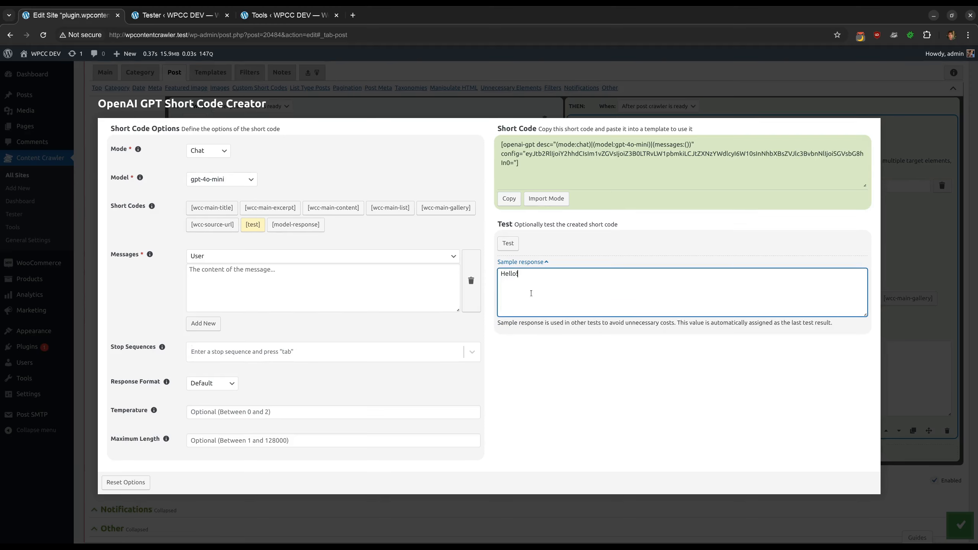
click(539, 361)
click(508, 199)
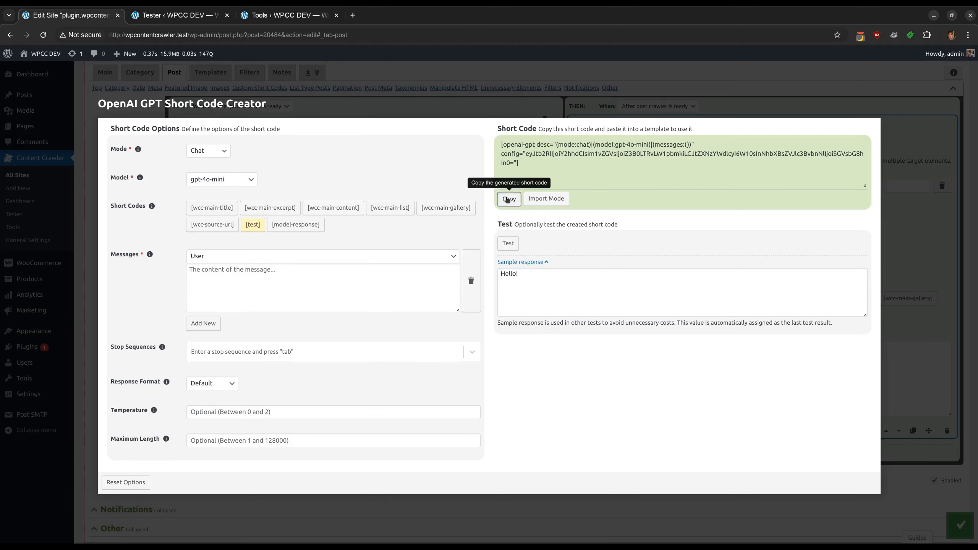
Paste the copied short code inside the div of the new element's HTML code
click(538, 110)
click(661, 363)
key(ctrl+v)
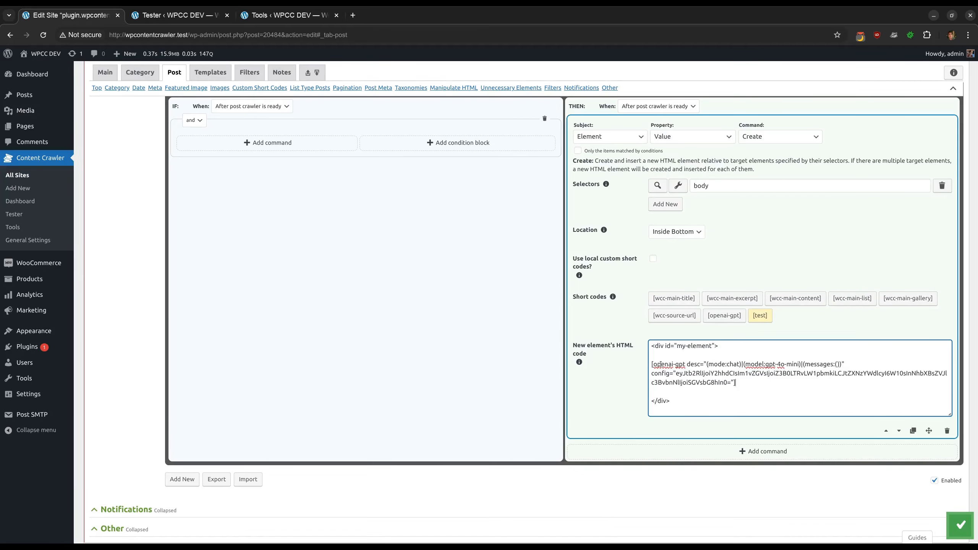
Test the #my-element post content selector to see the created element's output
click(625, 377)
scroll(603, 365, up, 10)
scroll(602, 366, up, 10)
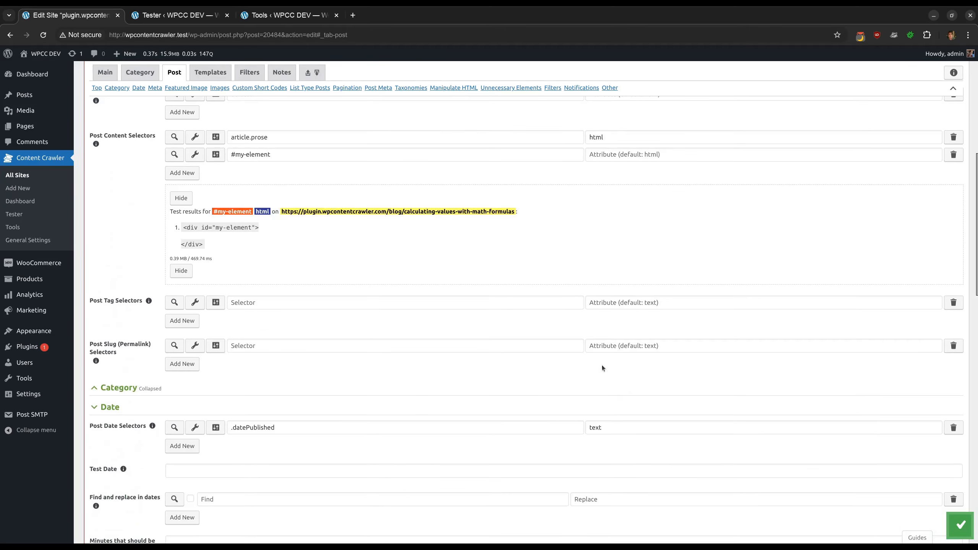
click(174, 265)
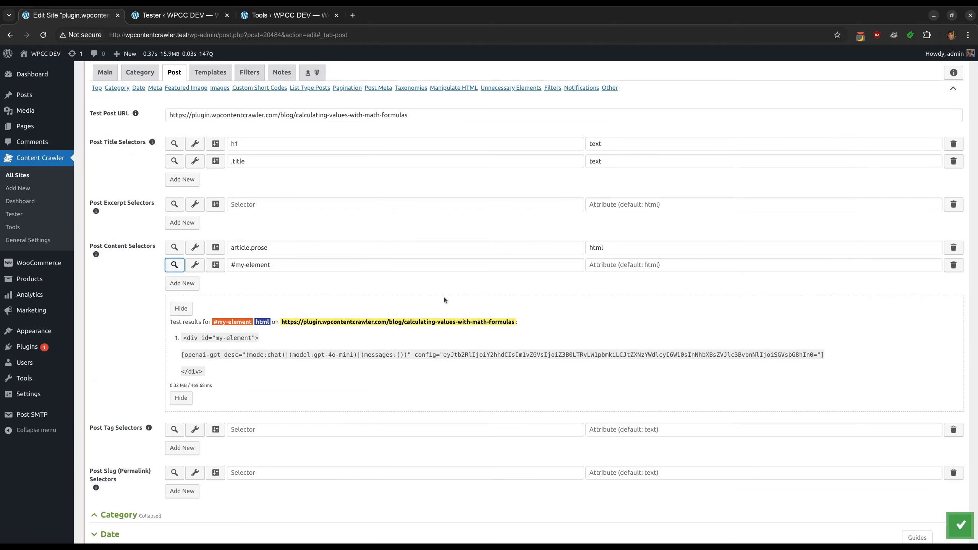
scroll(444, 296, down, 15)
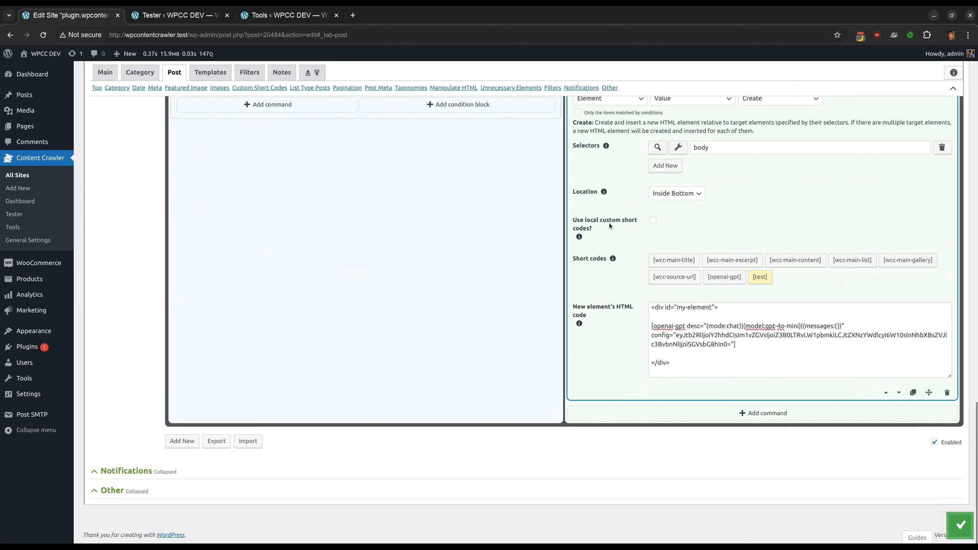
Enable local custom short codes for the create-element command
click(608, 223)
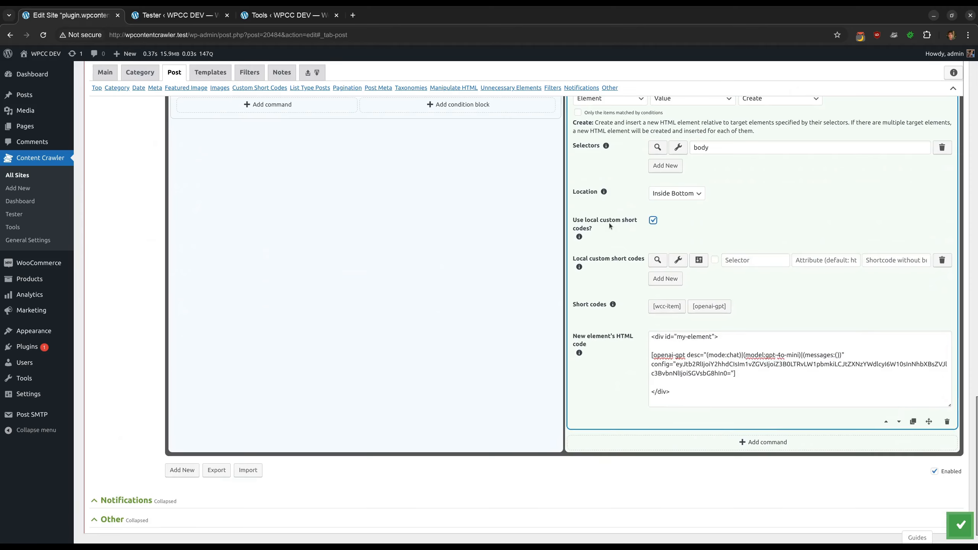
scroll(581, 273, up, 15)
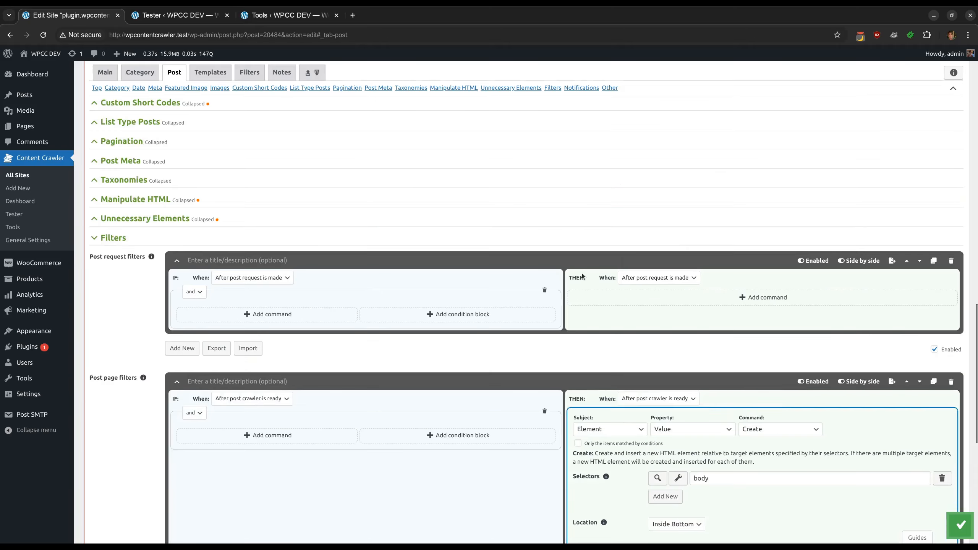
Test the #my-element post content selector again and inspect its result
click(175, 264)
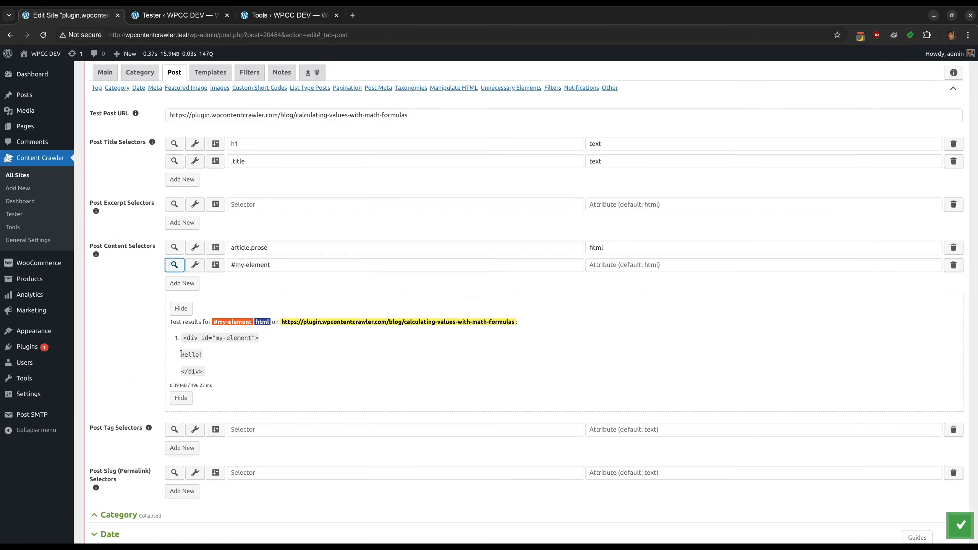
drag(182, 354, 241, 356)
click(242, 357)
Open the openai-gpt short code creator, enter the user message Say hello, and test it
scroll(367, 324, down, 18)
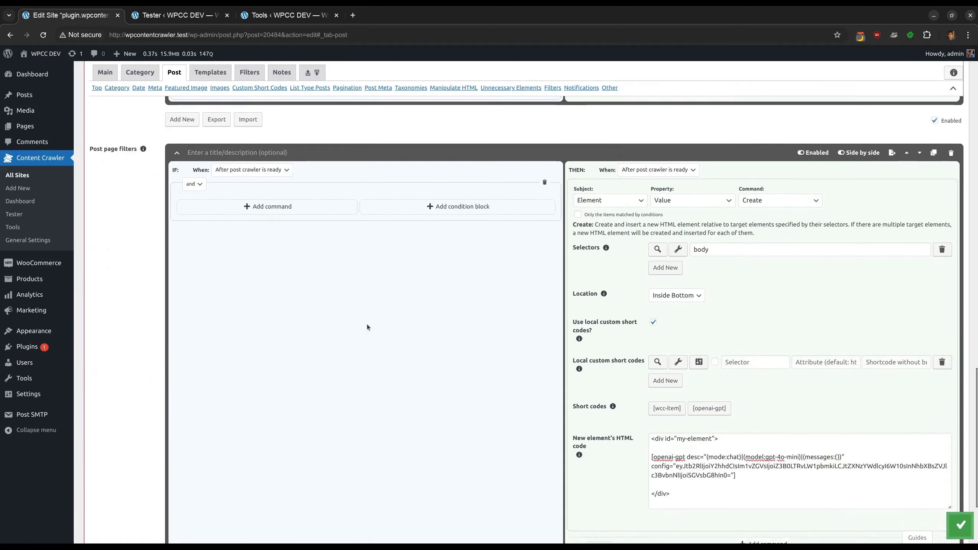
scroll(366, 324, down, 4)
click(708, 278)
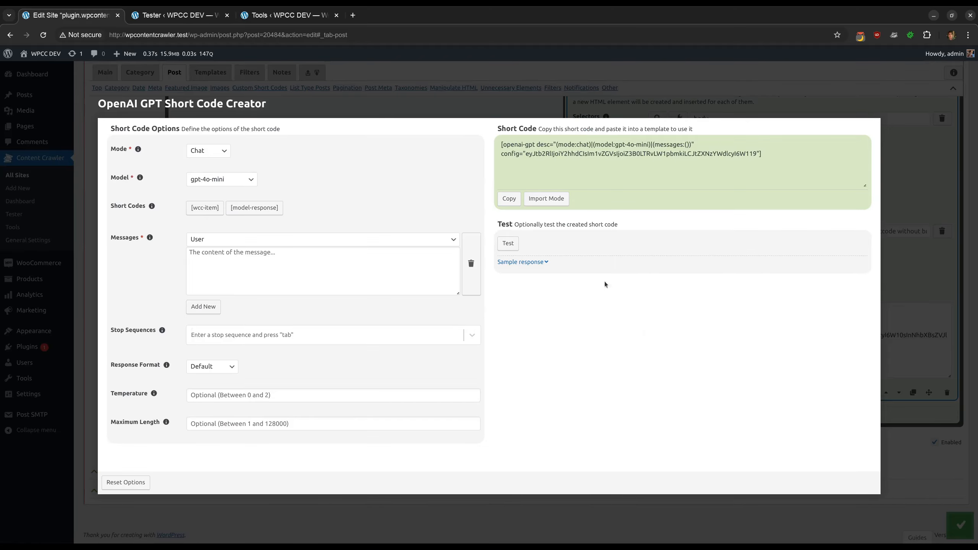
click(301, 266)
text(Say he)
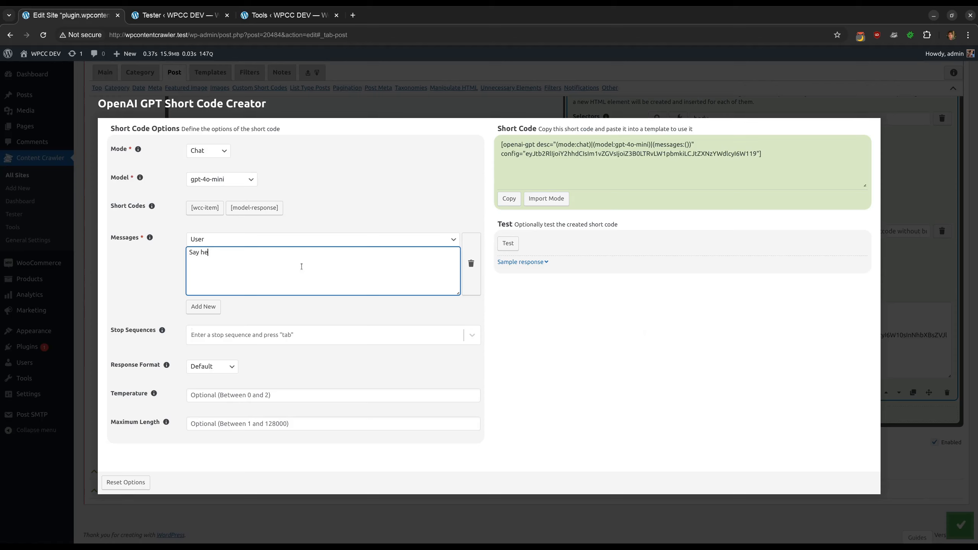
text(llo)
click(519, 262)
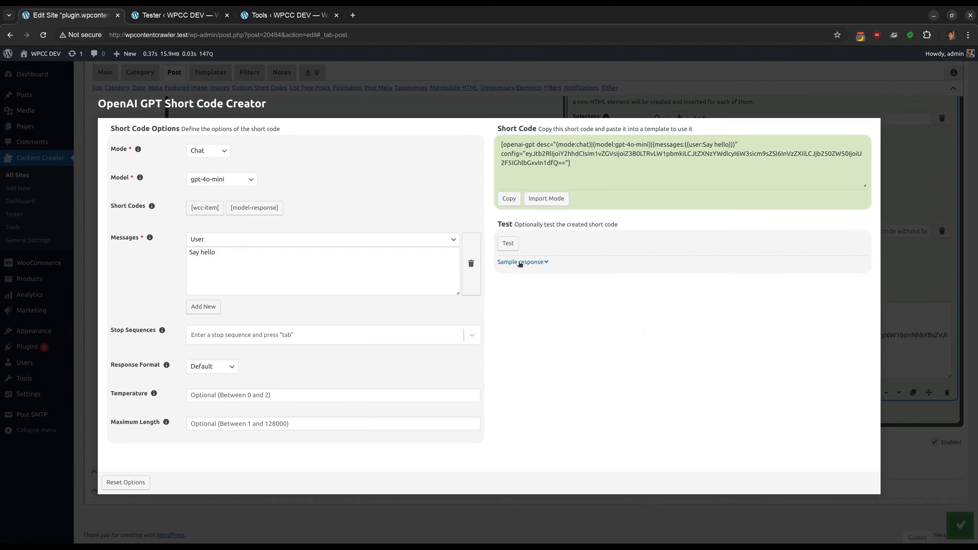
click(510, 246)
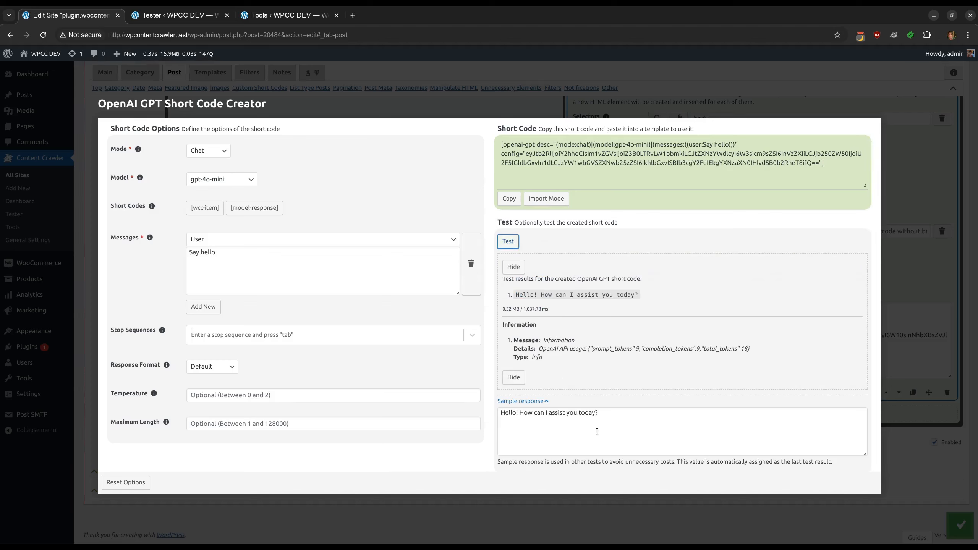
Copy the updated short code and replace the old short code in the new element's HTML code with it
drag(597, 431, 495, 414)
click(580, 372)
click(509, 199)
key(Escape)
drag(736, 345, 638, 326)
key(ctrl+v)
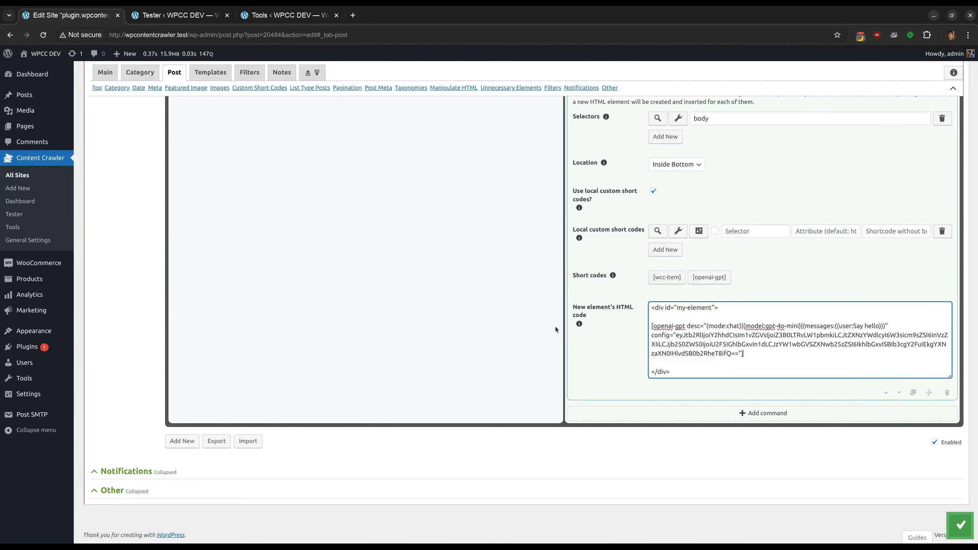
Test the #my-element post content selector and inspect the generated reply
scroll(535, 322, up, 10)
scroll(535, 323, up, 15)
click(175, 236)
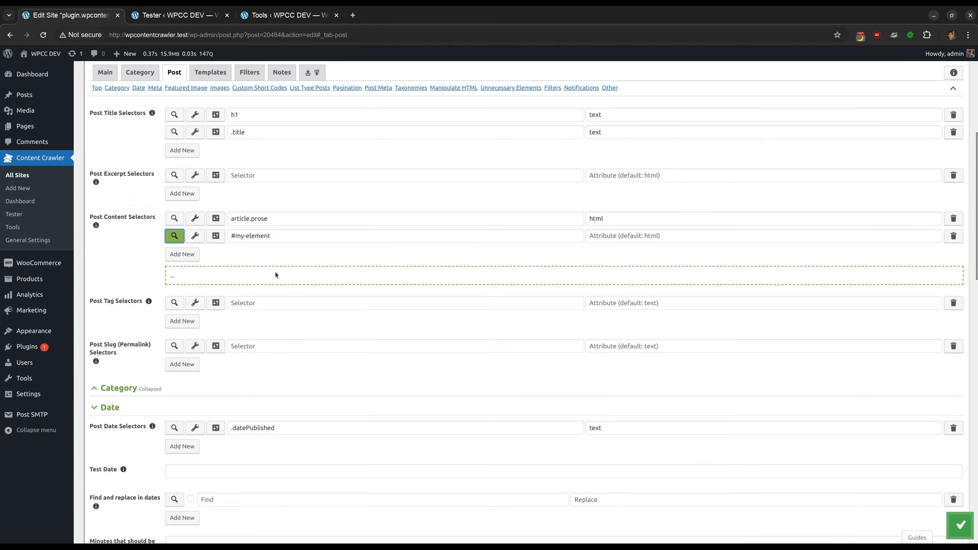
drag(311, 327, 180, 327)
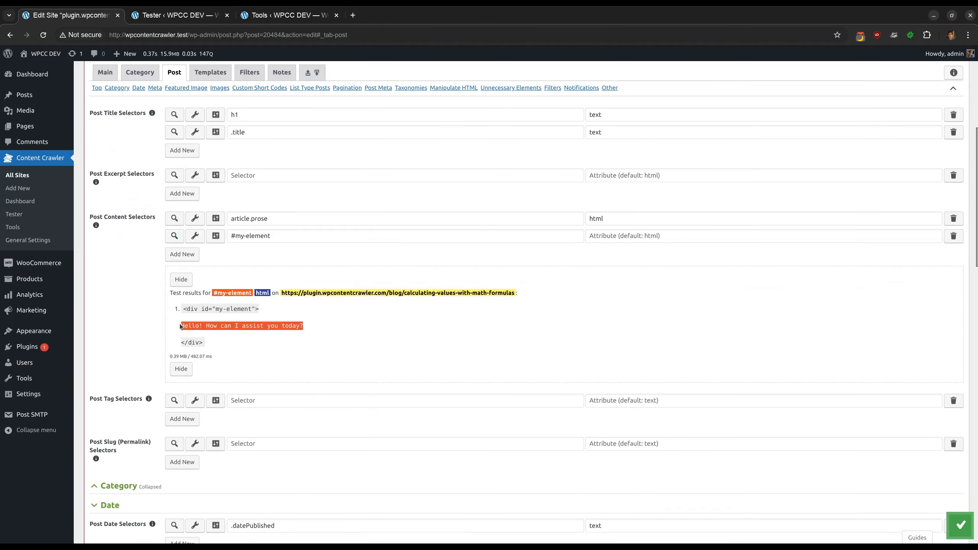
click(344, 326)
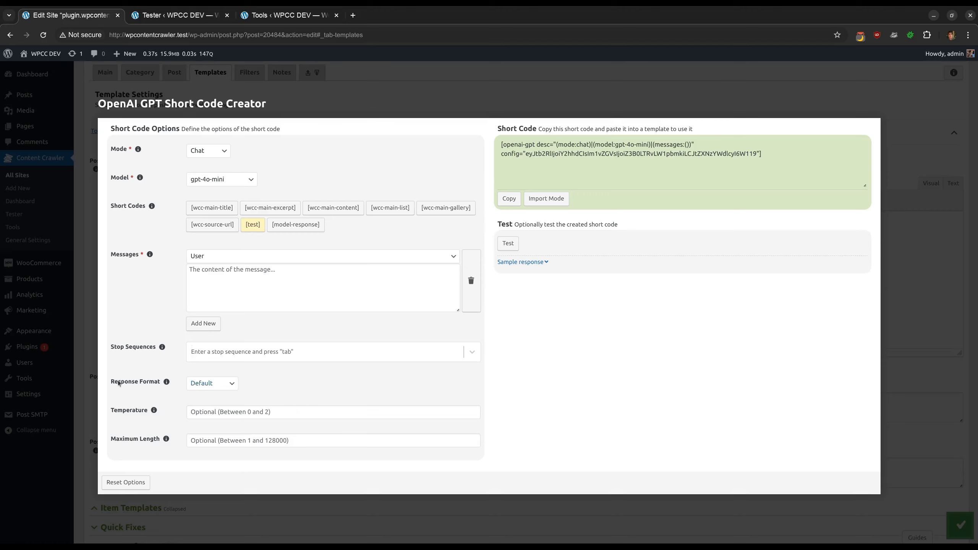
Enter Hi as the user message in the template's short code creator and test it
click(212, 385)
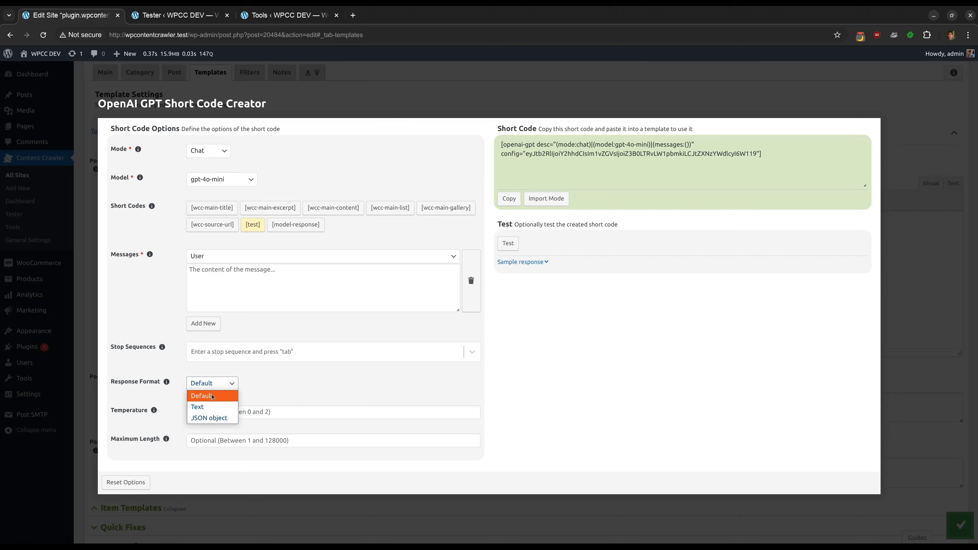
click(211, 397)
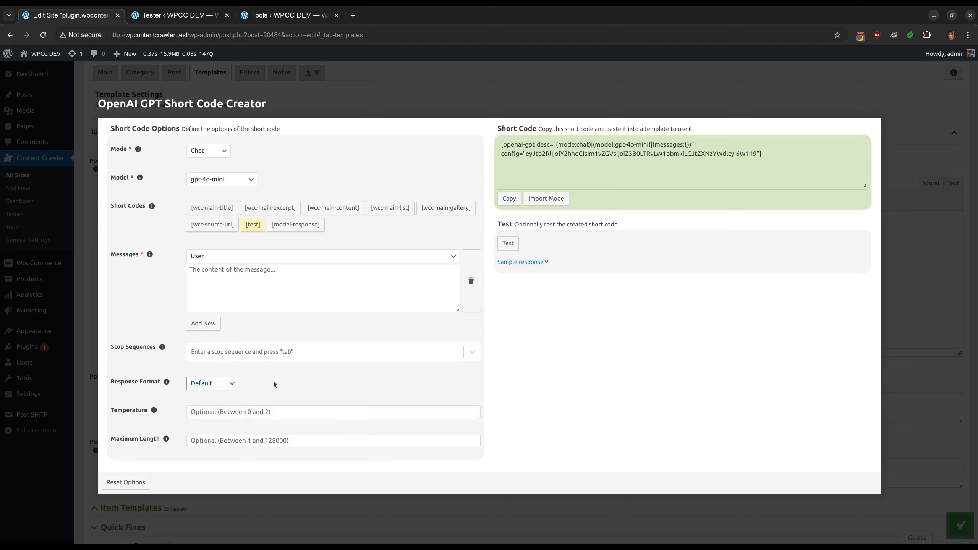
click(270, 291)
text(Hi)
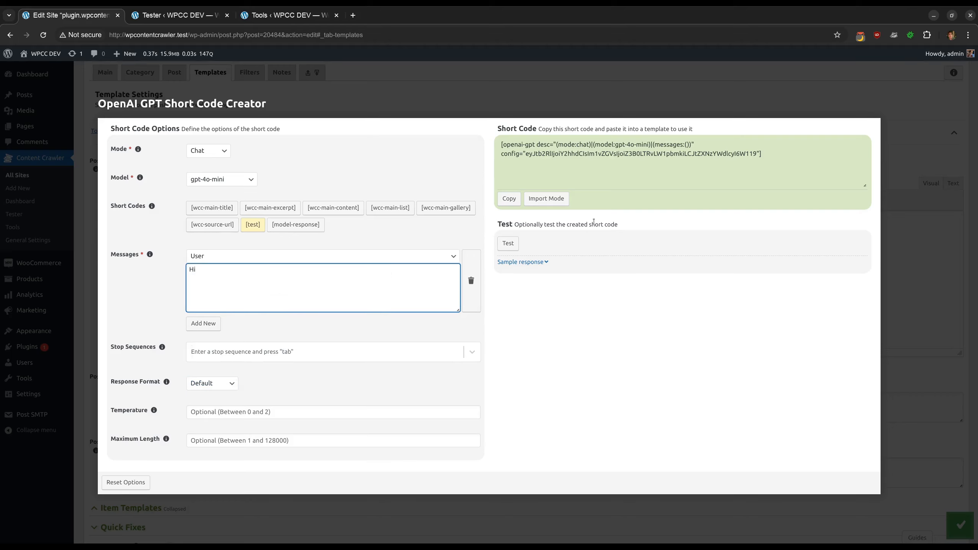
click(509, 243)
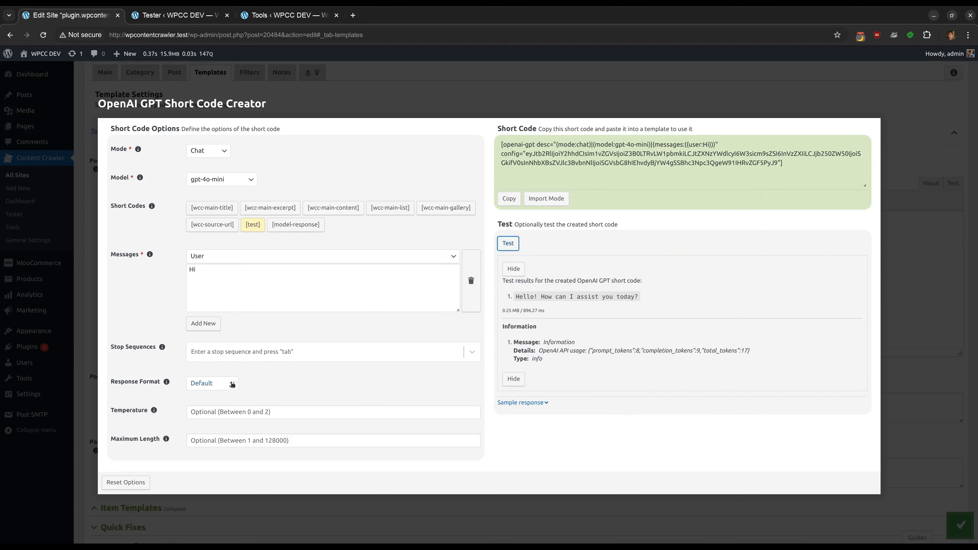
Set the response format to JSON object and test the short code again
click(212, 383)
click(210, 417)
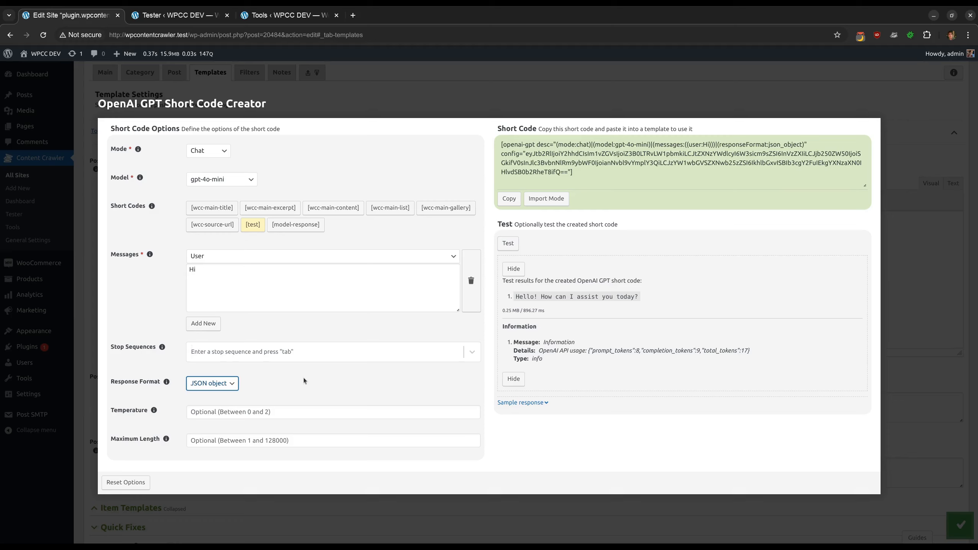
click(514, 244)
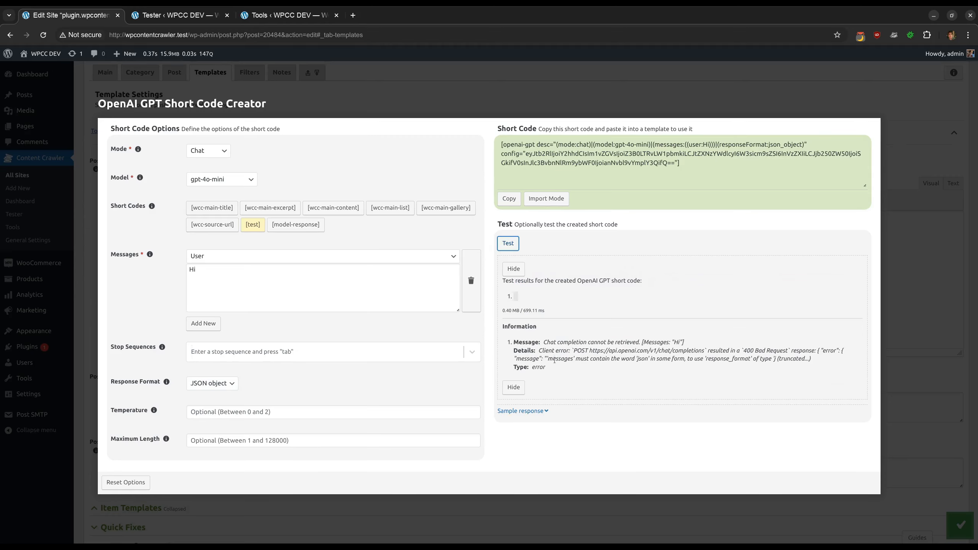
Replace the user message with Say hi in JSON and test the short code
drag(545, 359, 667, 359)
double_click(639, 359)
click(310, 285)
key(BackSpace)
key(BackSpace)
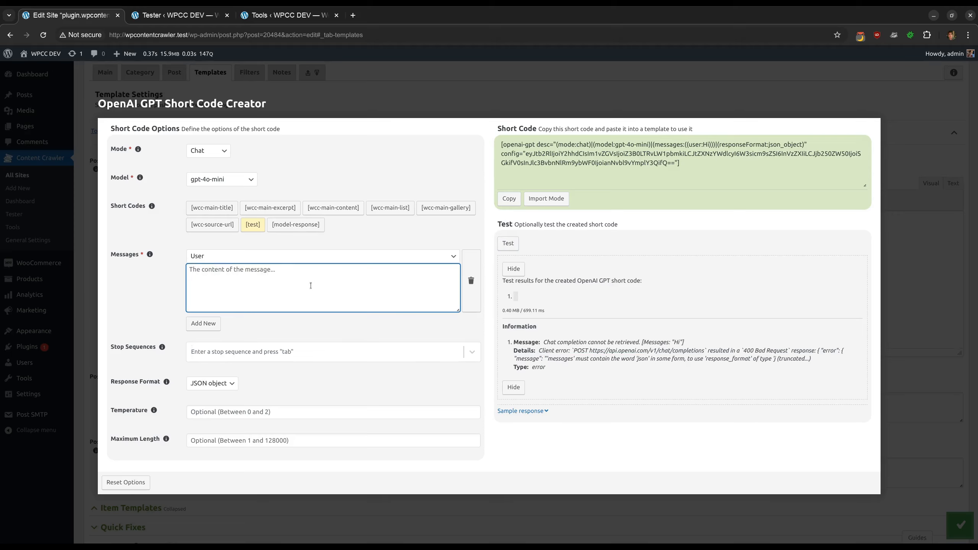
text(Say hi in JSON)
click(508, 243)
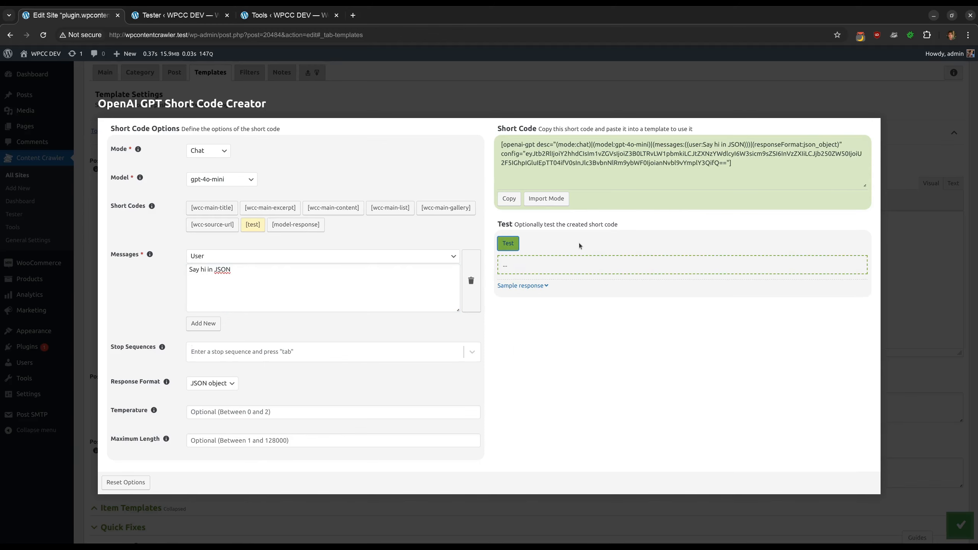
drag(596, 297, 514, 299)
click(651, 292)
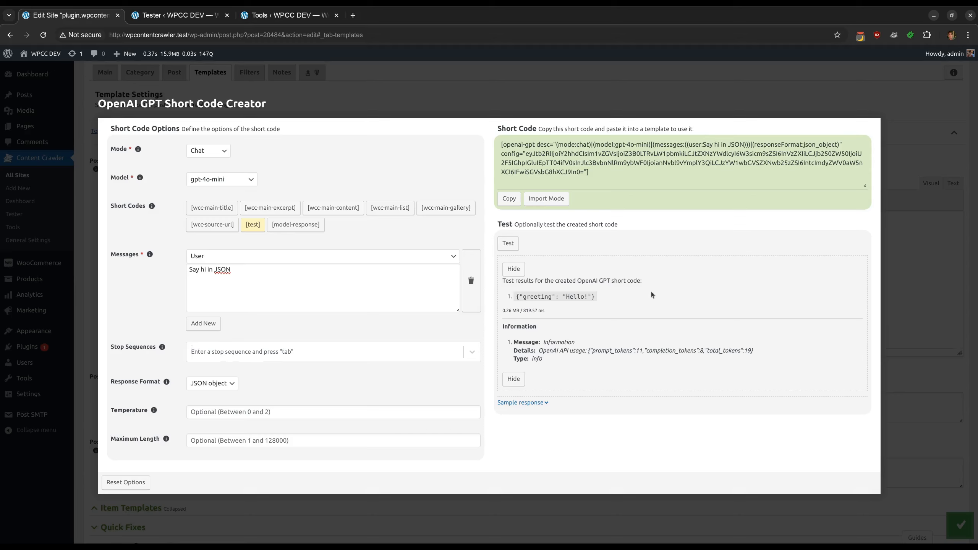
Set the response format to Text and test the short code
click(212, 383)
click(208, 397)
click(508, 243)
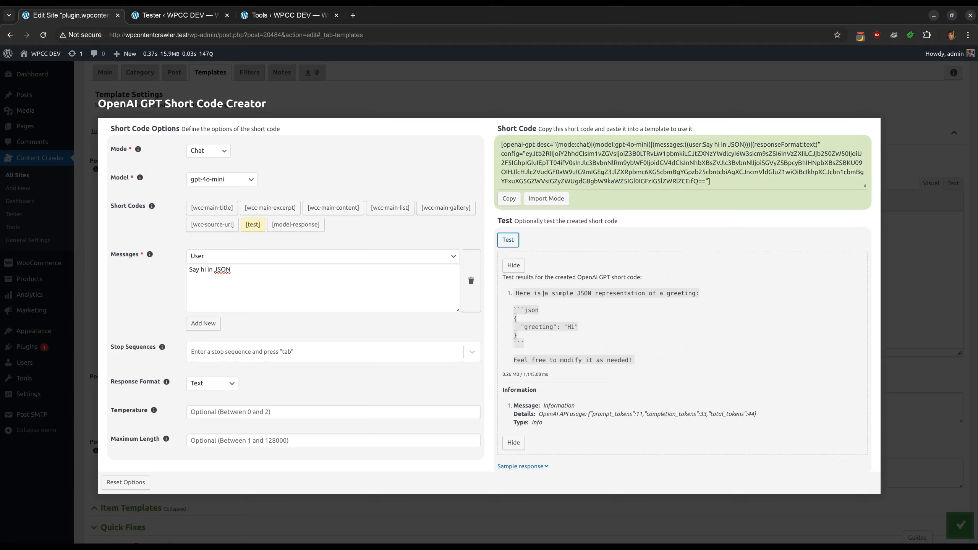
Set the response format to Default and test the short code
click(215, 383)
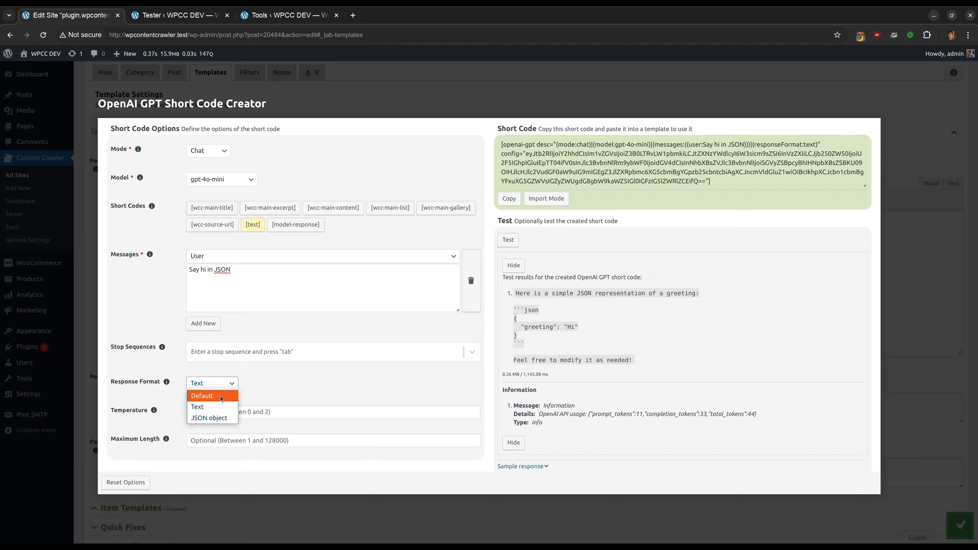
click(222, 397)
click(507, 240)
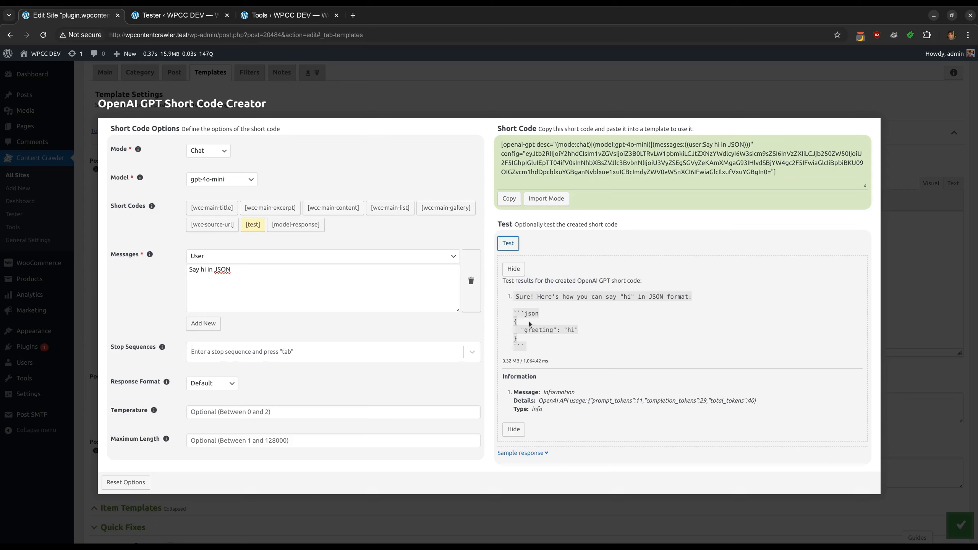
Switch the response format back to JSON object and retest the short code
click(212, 383)
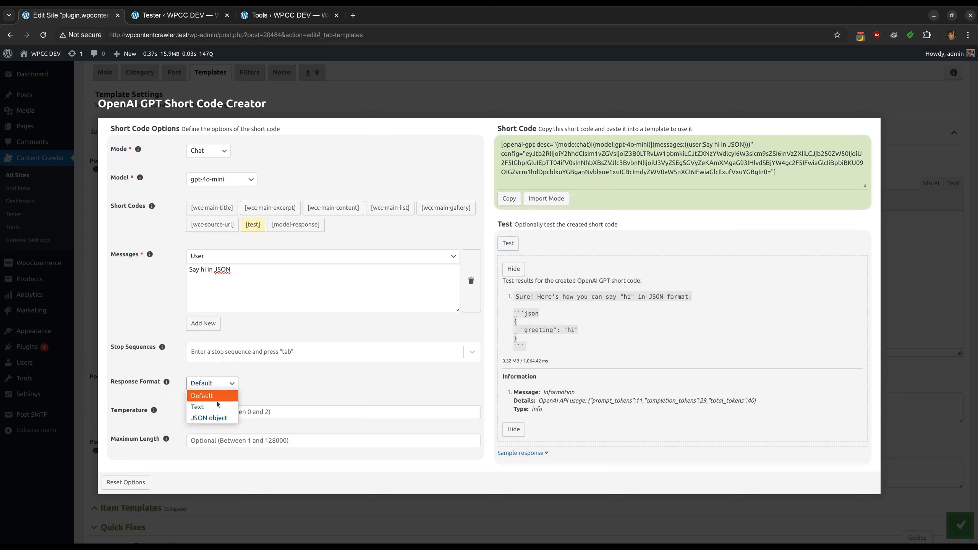
click(204, 419)
click(509, 242)
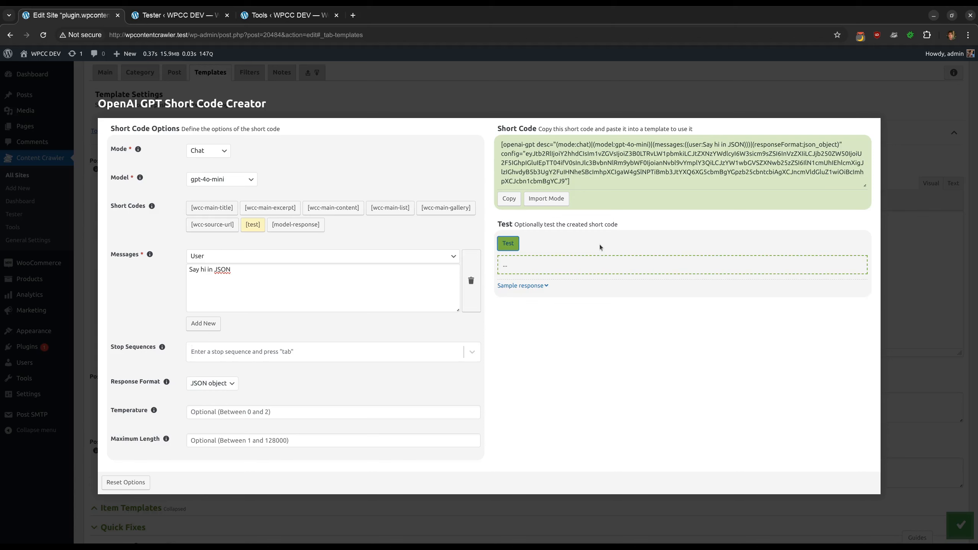
click(553, 307)
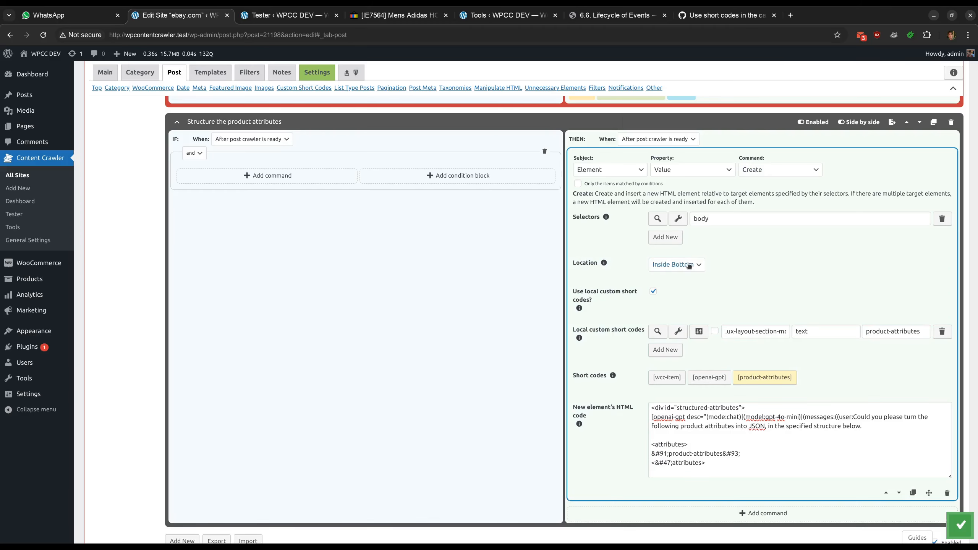
Test the .ux-layout-section-module-evo local custom short code and inspect its selector in the visual inspector
click(605, 295)
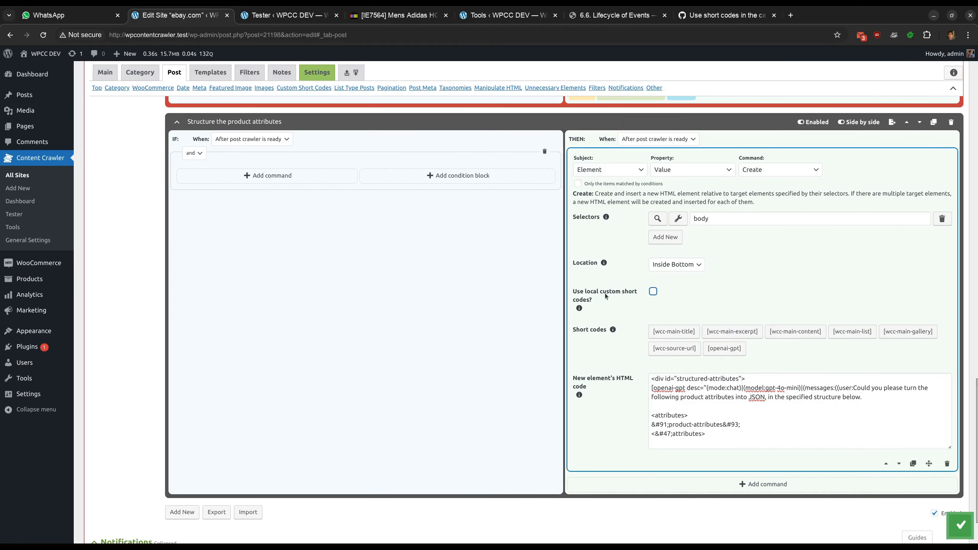
click(605, 295)
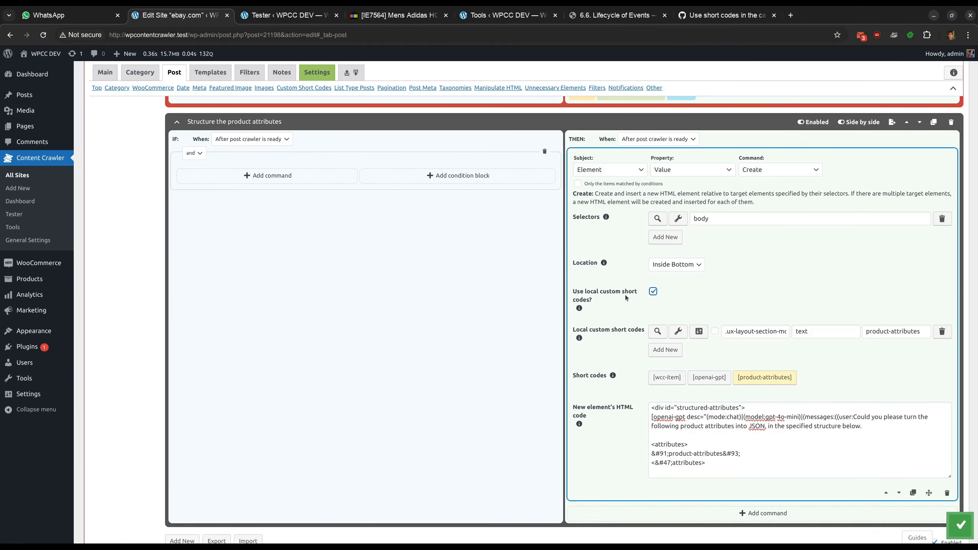
click(656, 331)
scroll(757, 357, down, 2)
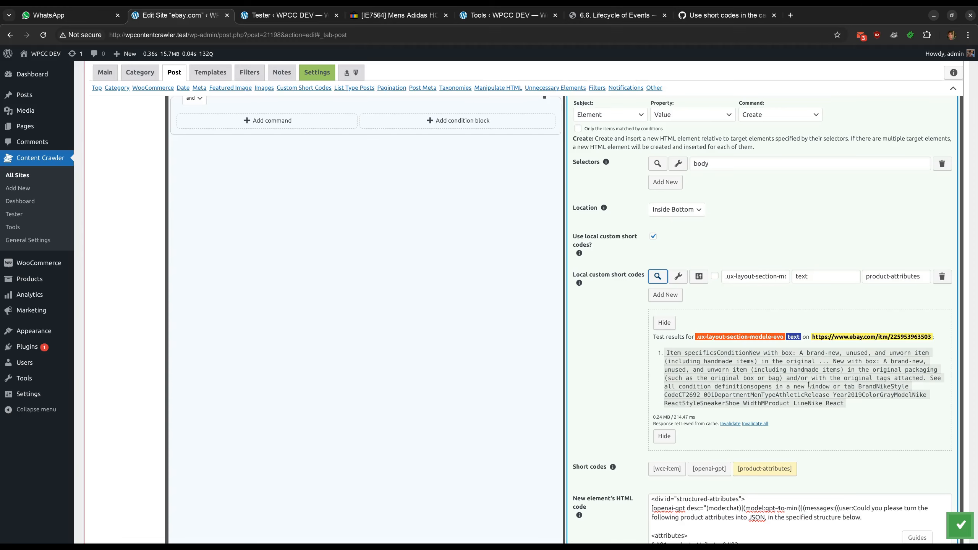
click(677, 276)
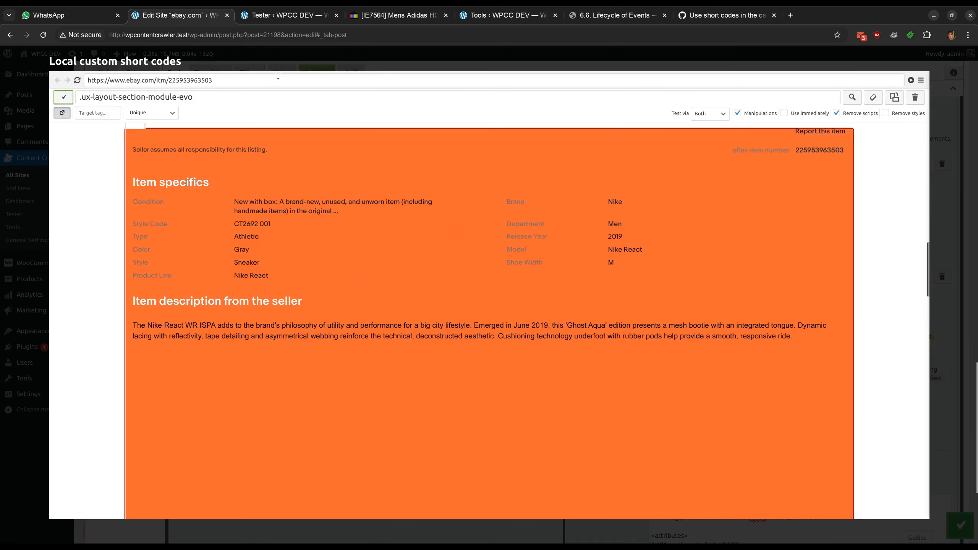
click(271, 91)
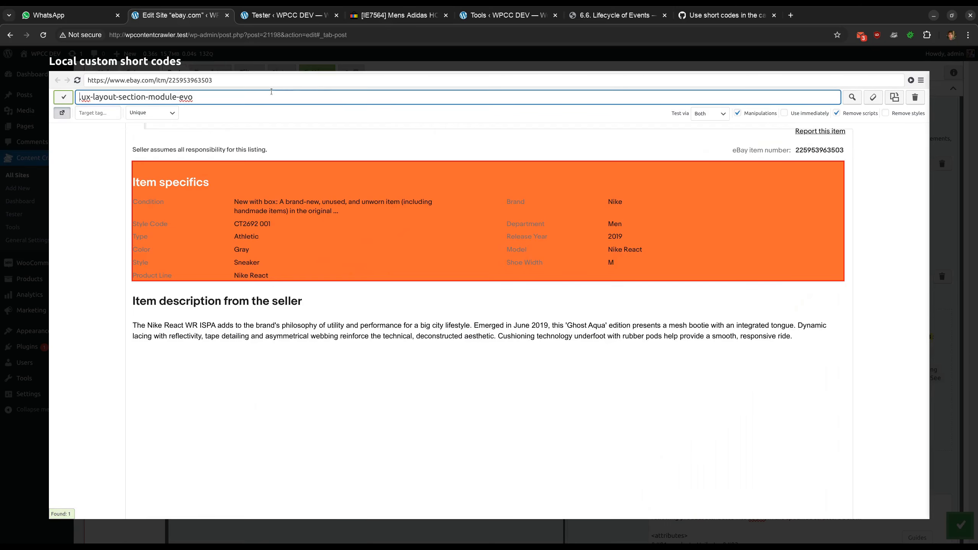
click(302, 62)
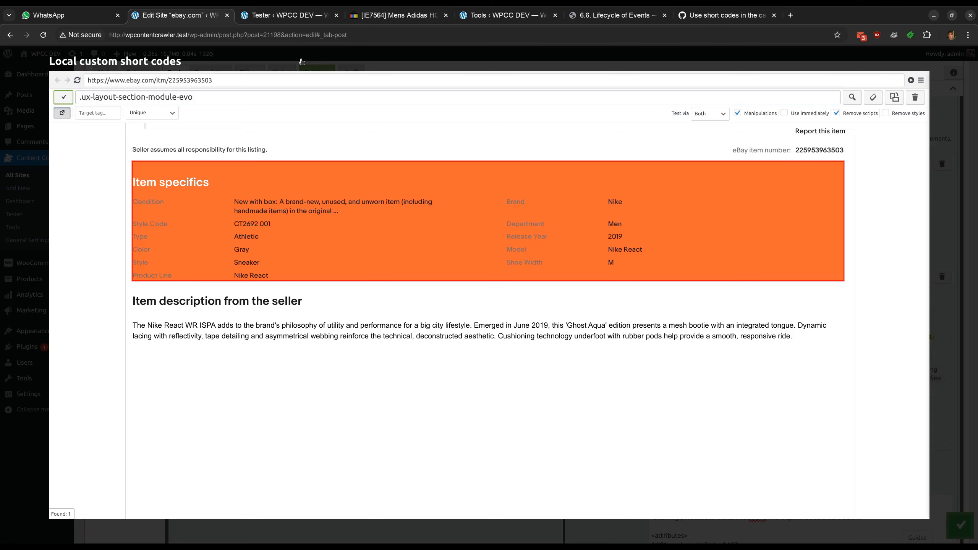
click(302, 62)
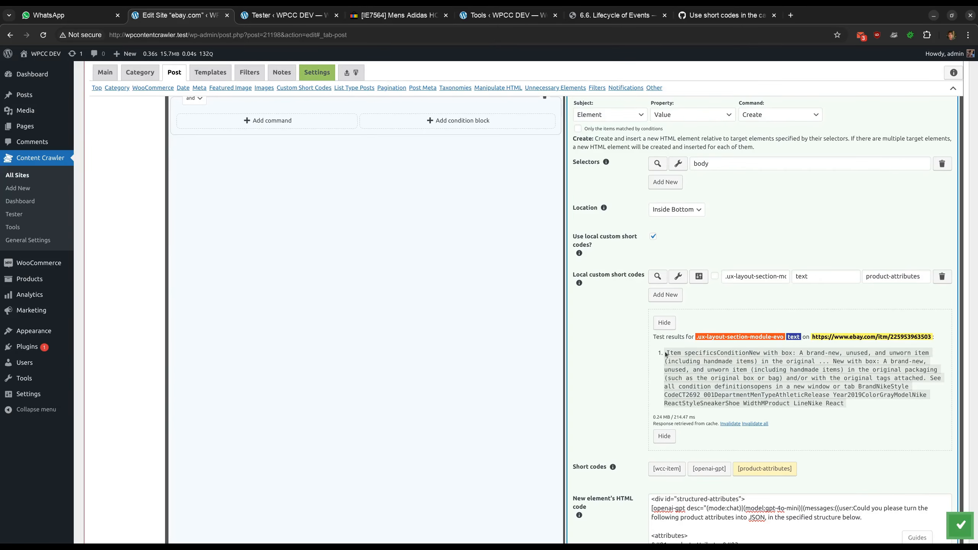
drag(666, 353, 895, 411)
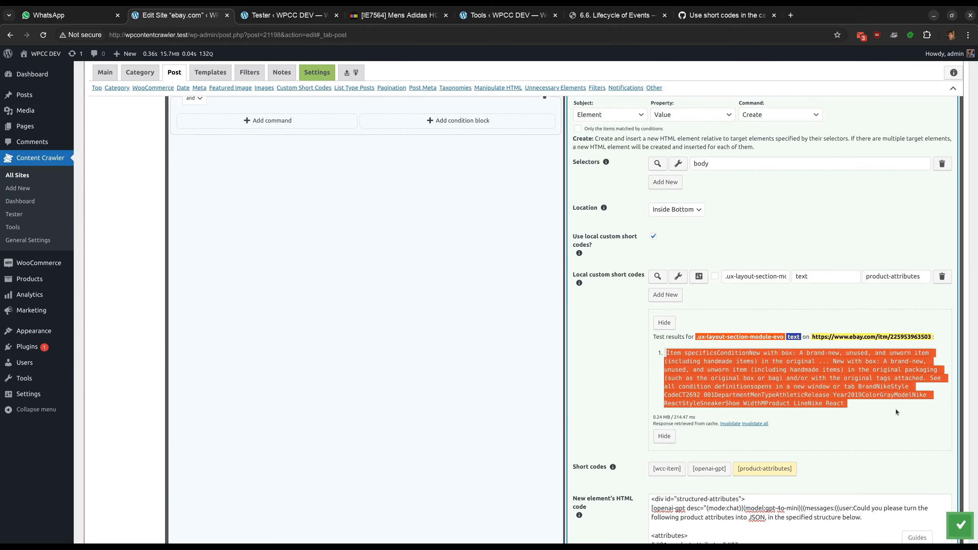
click(895, 409)
scroll(654, 351, down, 4)
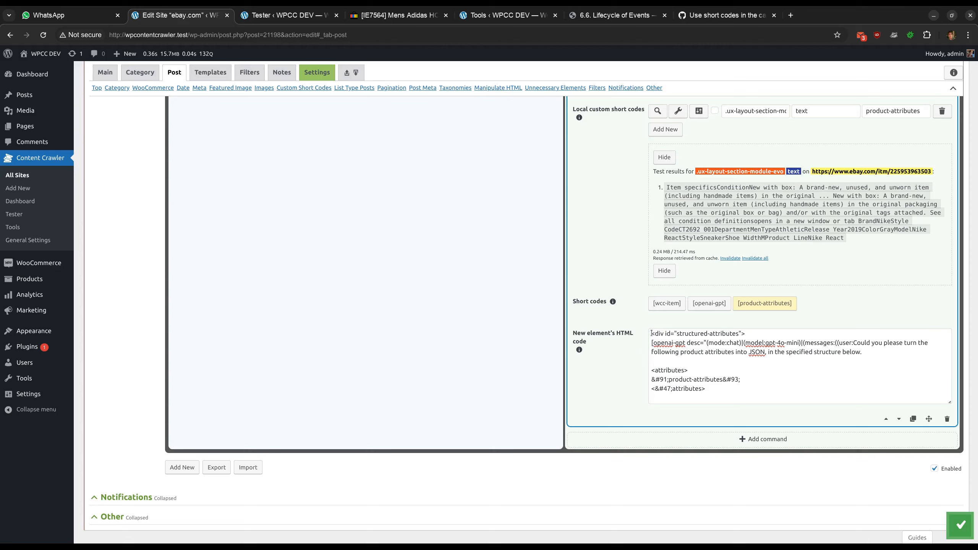
Copy the OpenAI GPT short code from the new element's HTML code and open it in the short code creator
drag(651, 333, 746, 332)
key(ctrl+v)
scroll(694, 364, down, 2)
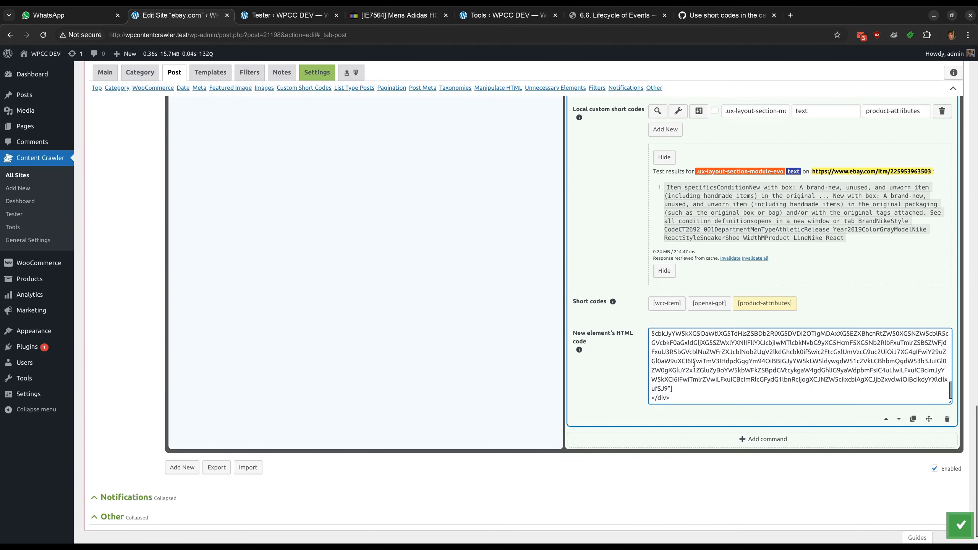
scroll(674, 388, up, 3)
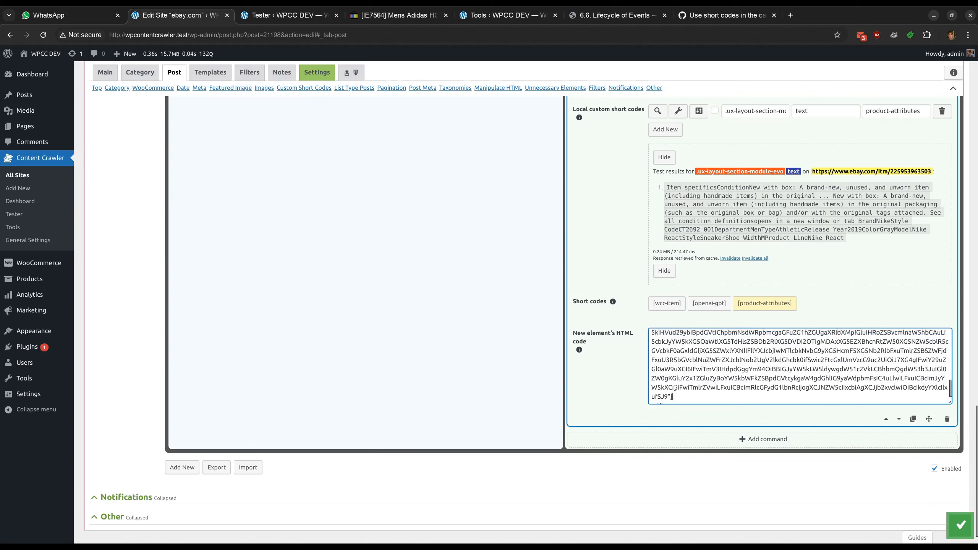
scroll(674, 387, up, 2)
drag(674, 385, 652, 344)
right_click(662, 344)
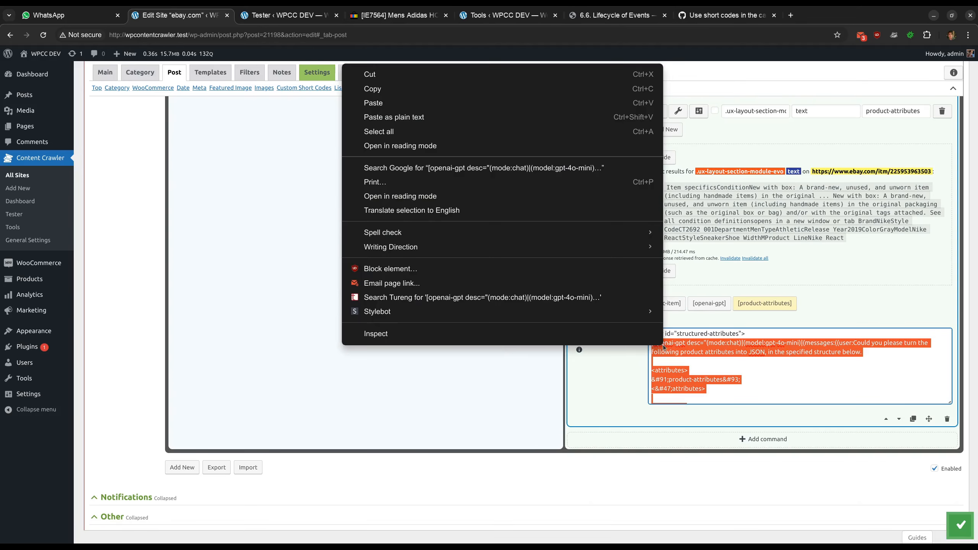
click(437, 94)
click(708, 303)
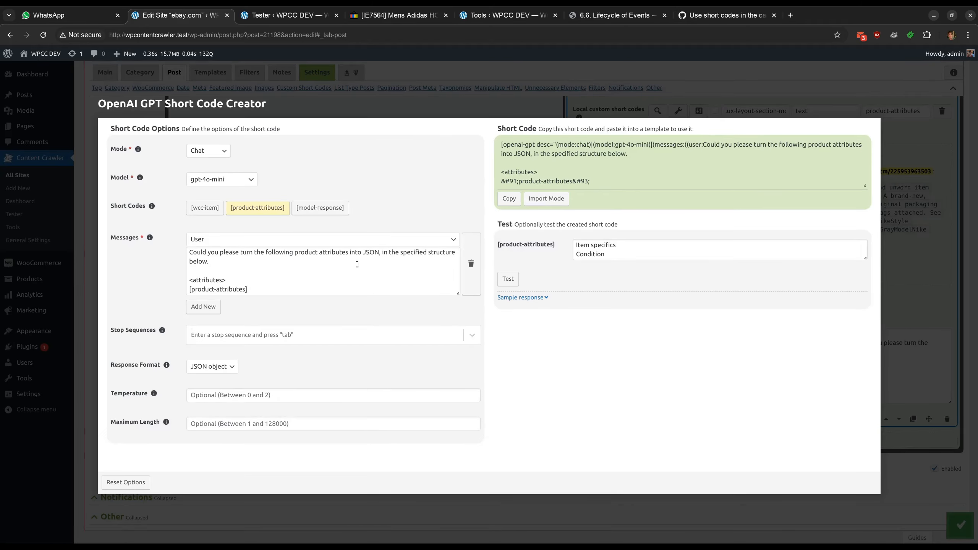
Enlarge the message box, review the imported prompt's attributes and structure, and test the short code
drag(456, 291, 455, 390)
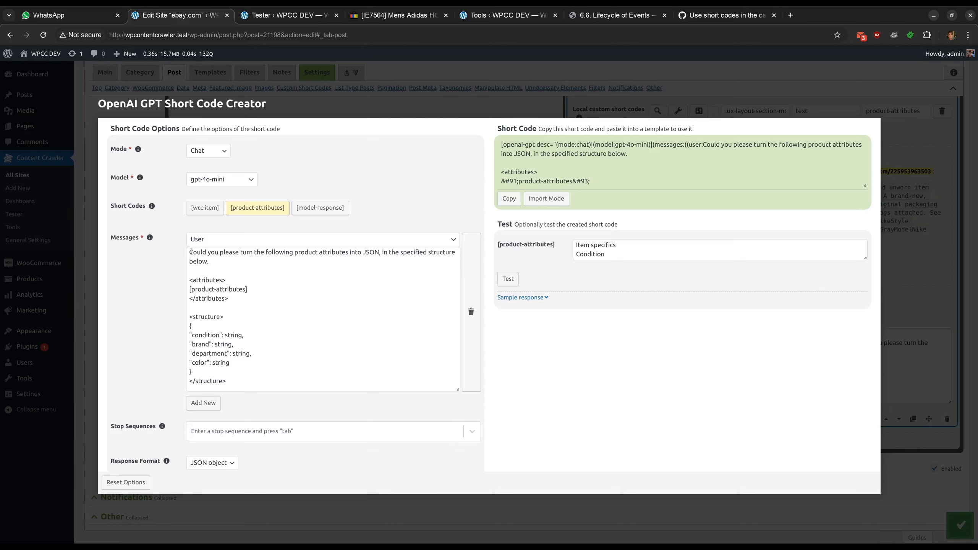
drag(191, 251, 269, 262)
click(265, 261)
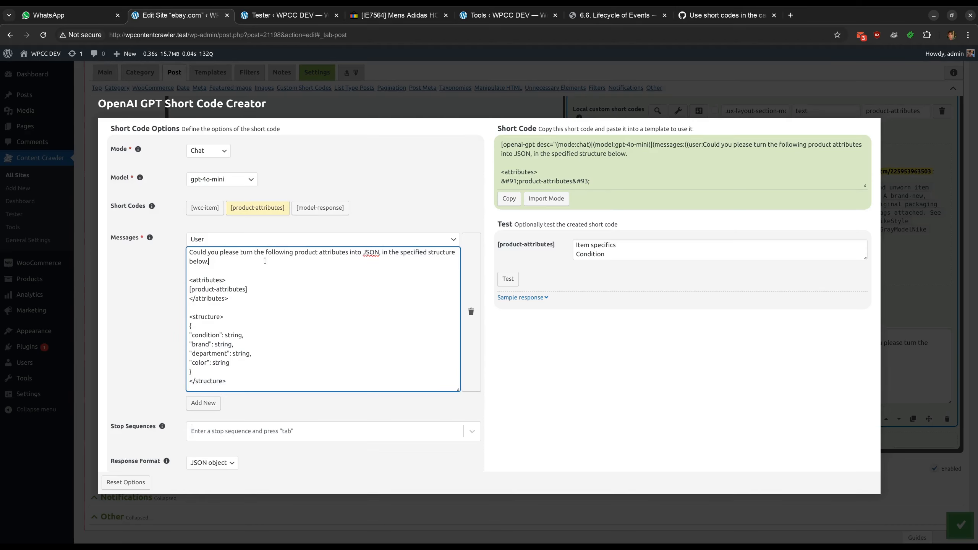
drag(190, 288, 255, 290)
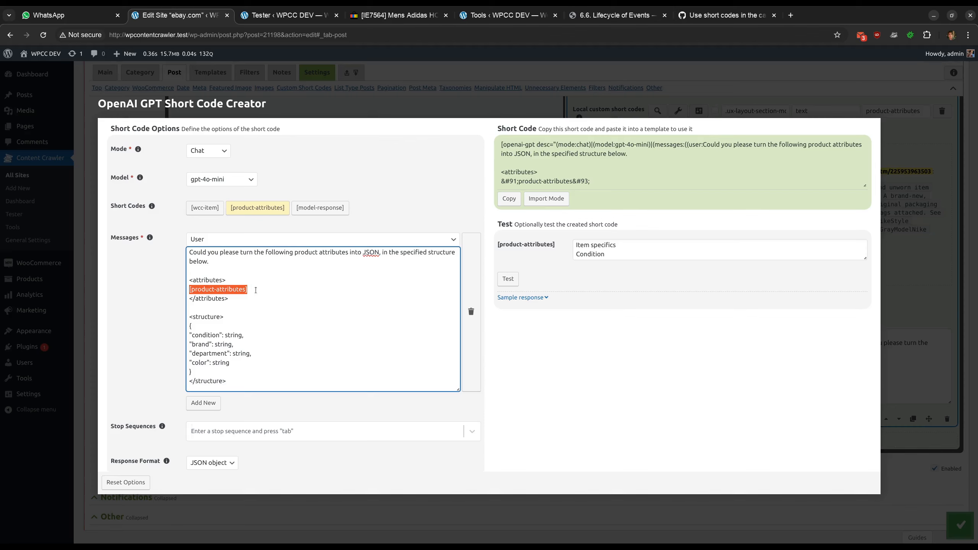
scroll(255, 289, down, 2)
drag(190, 255, 228, 296)
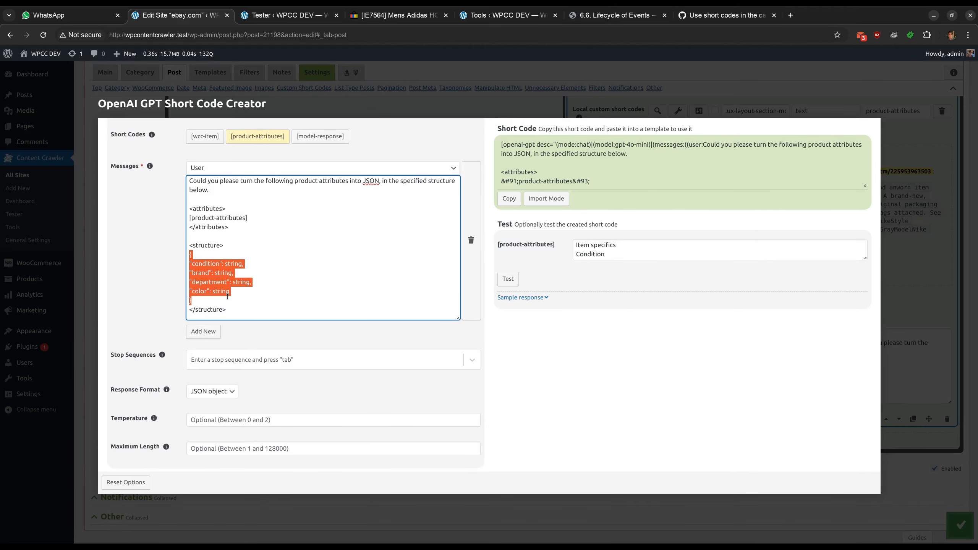
click(159, 292)
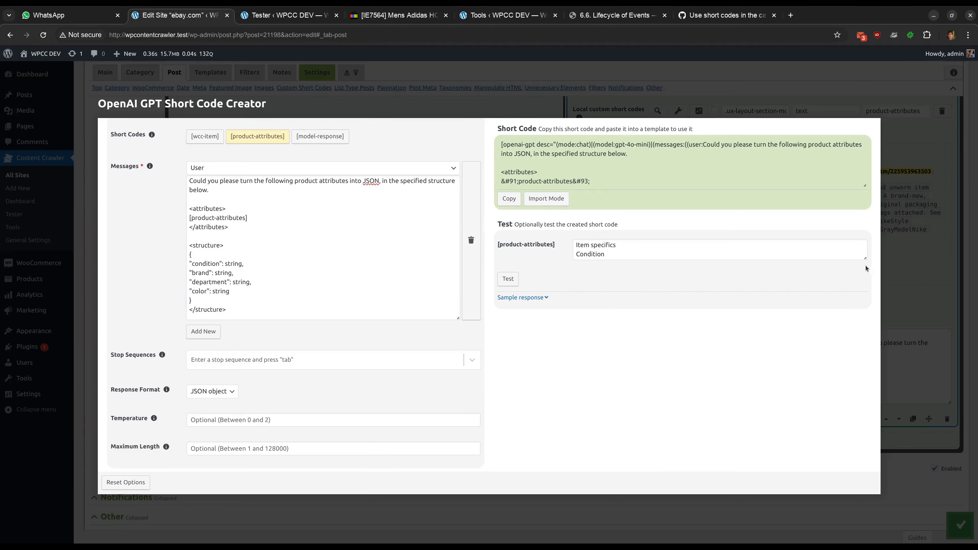
mouse_move(865, 256)
mouse_down()
mouse_move(853, 427)
mouse_move(854, 268)
mouse_up()
click(508, 276)
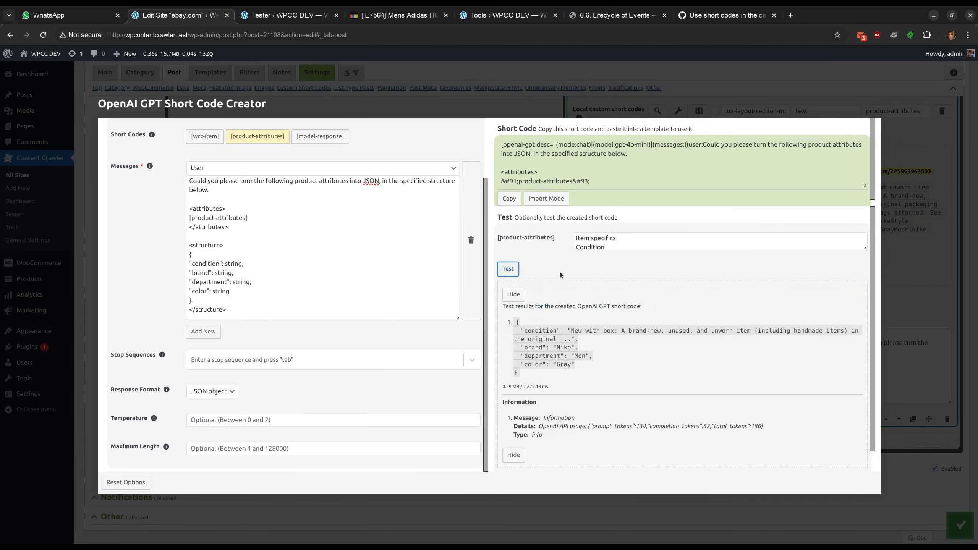
scroll(548, 313, down, 1)
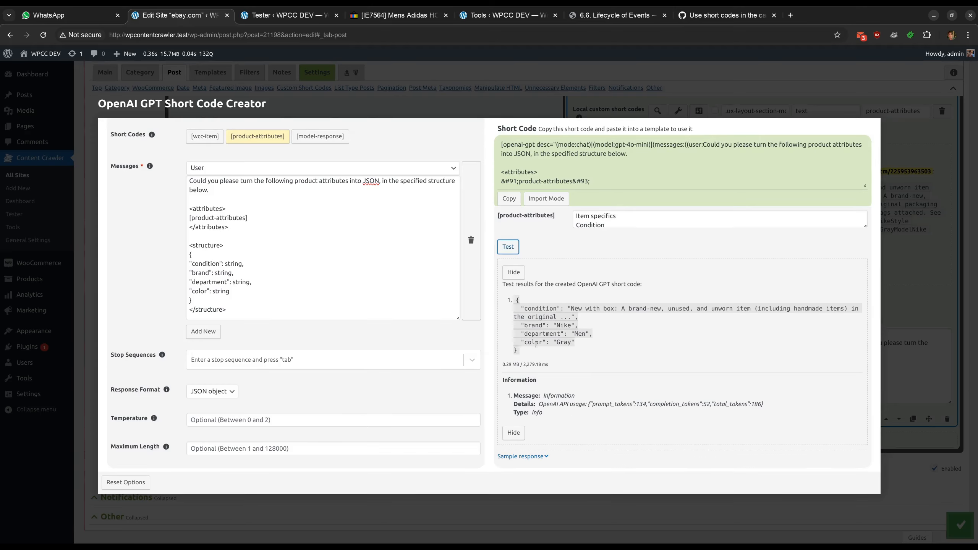
Copy the creator's short code and paste it in place of the old one inside the structured-attributes div
click(509, 199)
key(Escape)
drag(651, 342, 708, 393)
scroll(670, 347, down, 10)
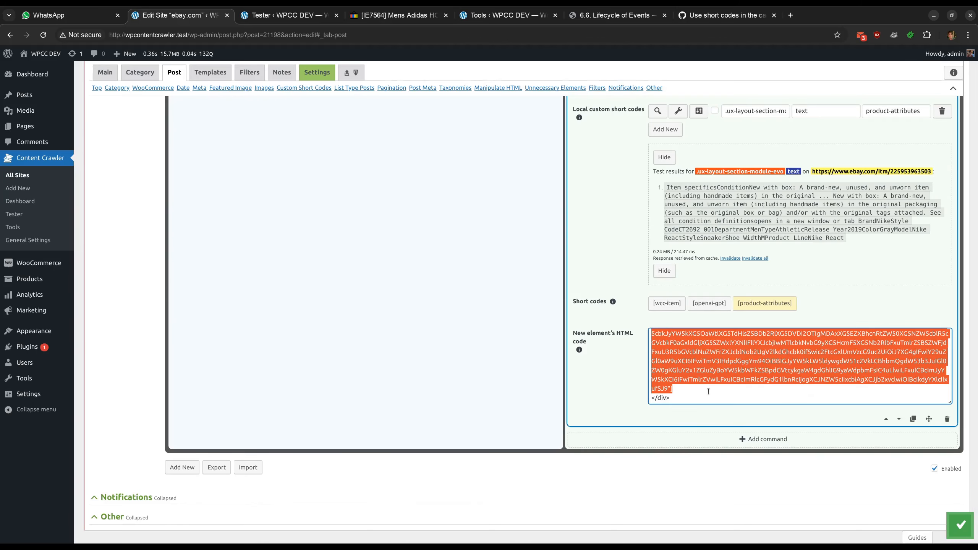
key(BackSpace)
key(Return)
key(Return)
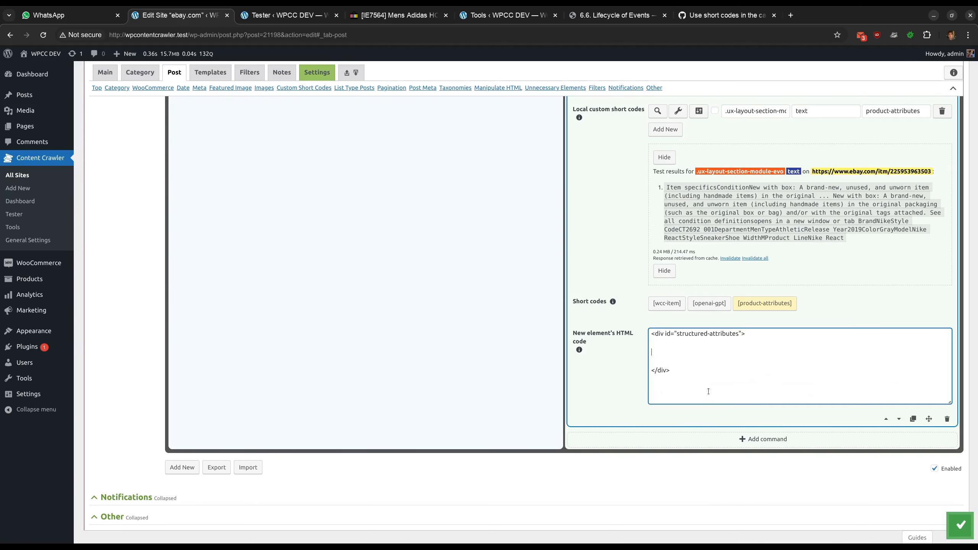
key(ctrl+v)
scroll(615, 377, up, 3)
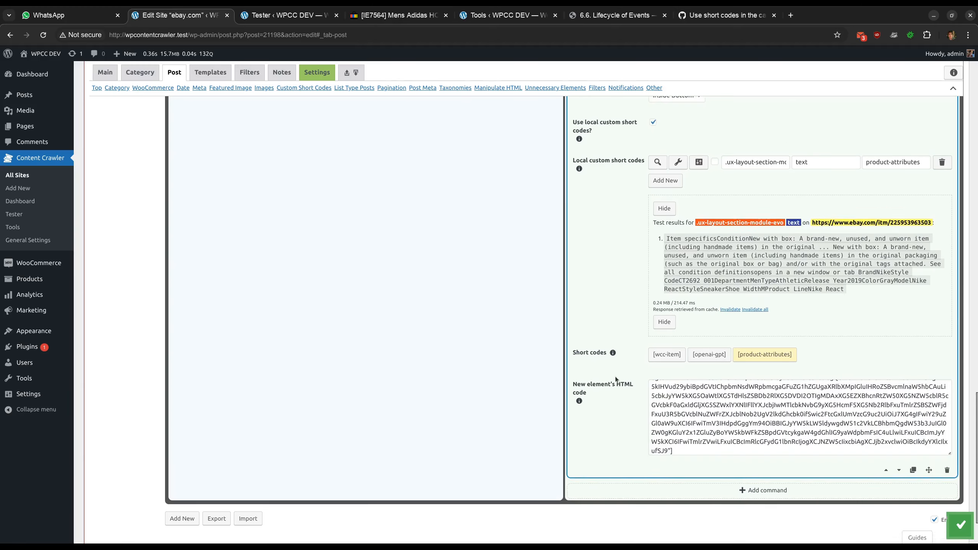
scroll(615, 378, down, 2)
scroll(705, 429, up, 5)
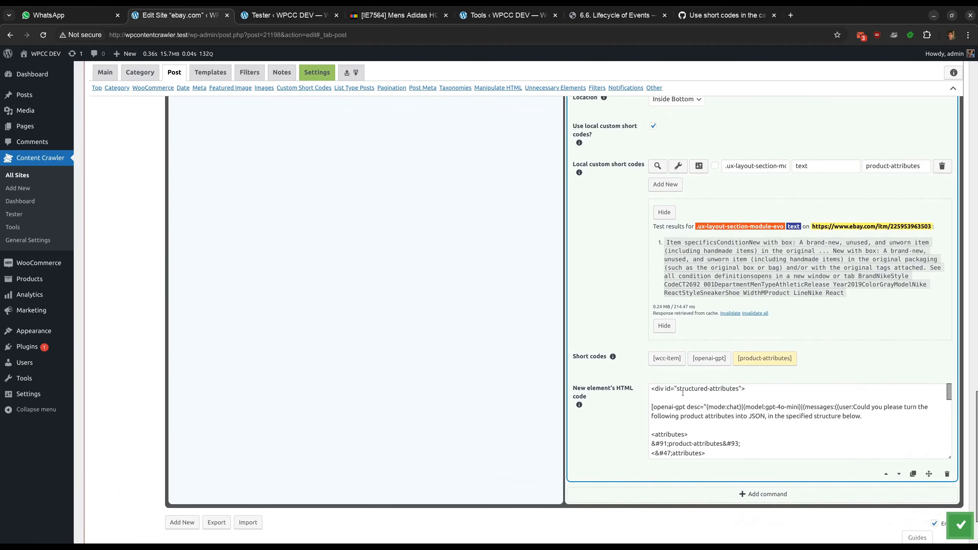
drag(676, 388, 737, 386)
key(ctrl+c)
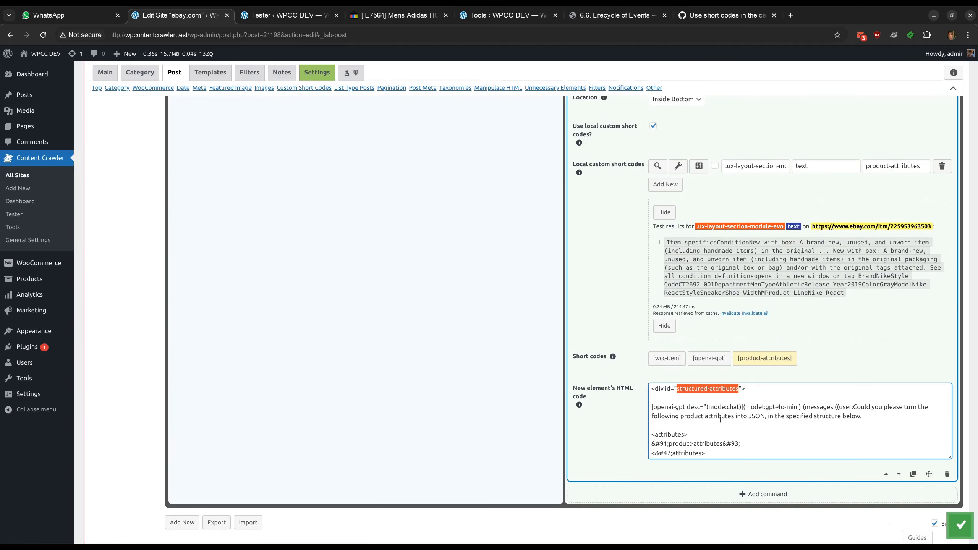
scroll(599, 318, up, 20)
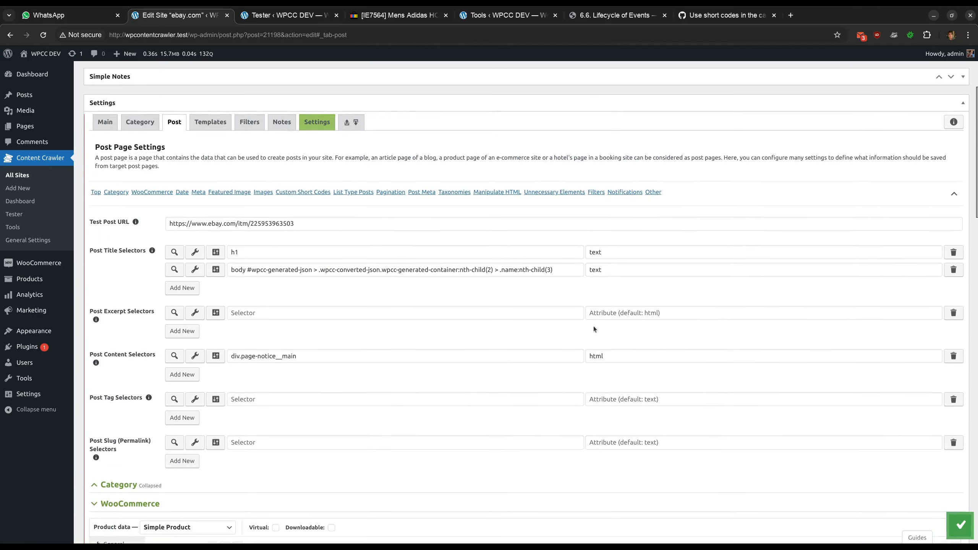
Add a post content selector #structured-attributes with attribute text and test it
scroll(274, 329, down, 1)
click(182, 321)
click(264, 325)
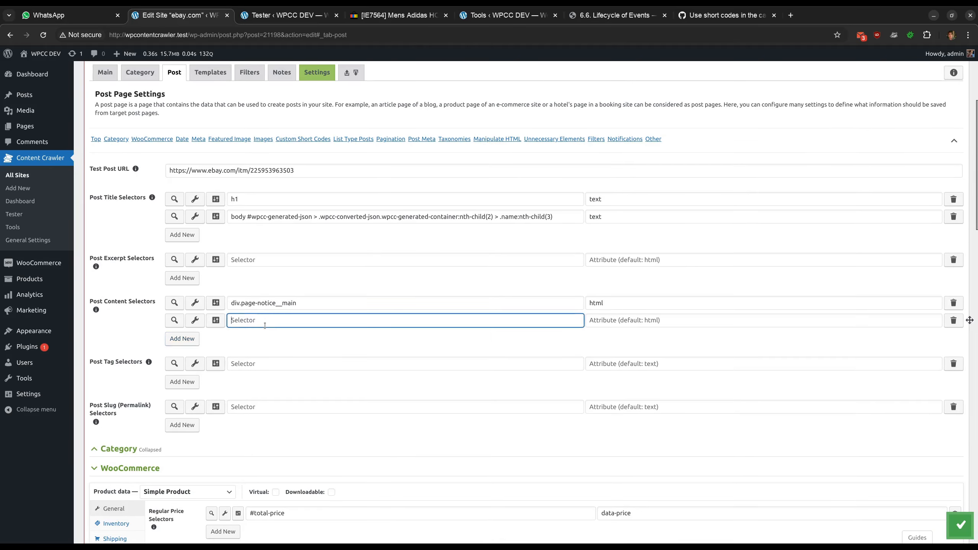
text(#)
key(ctrl+v)
click(629, 324)
text(te)
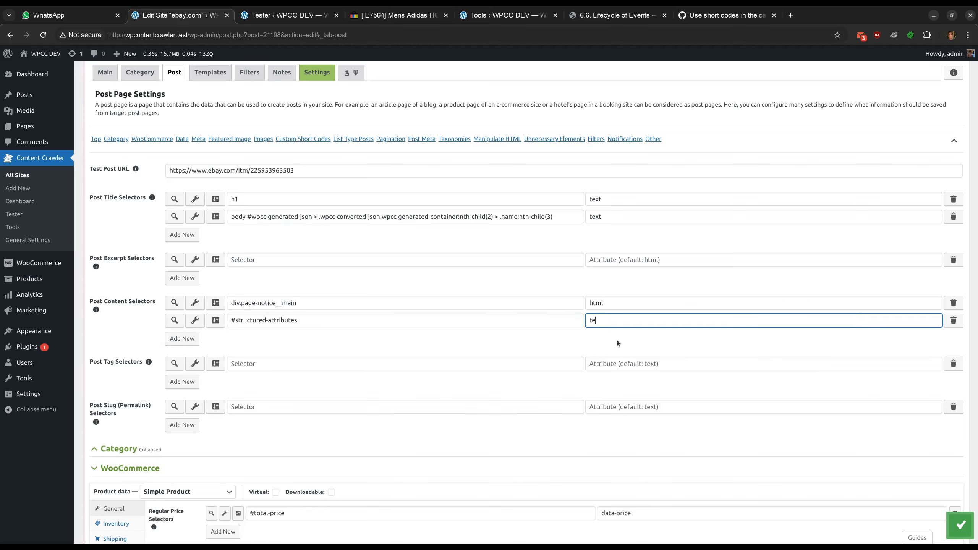
text(xt)
click(174, 320)
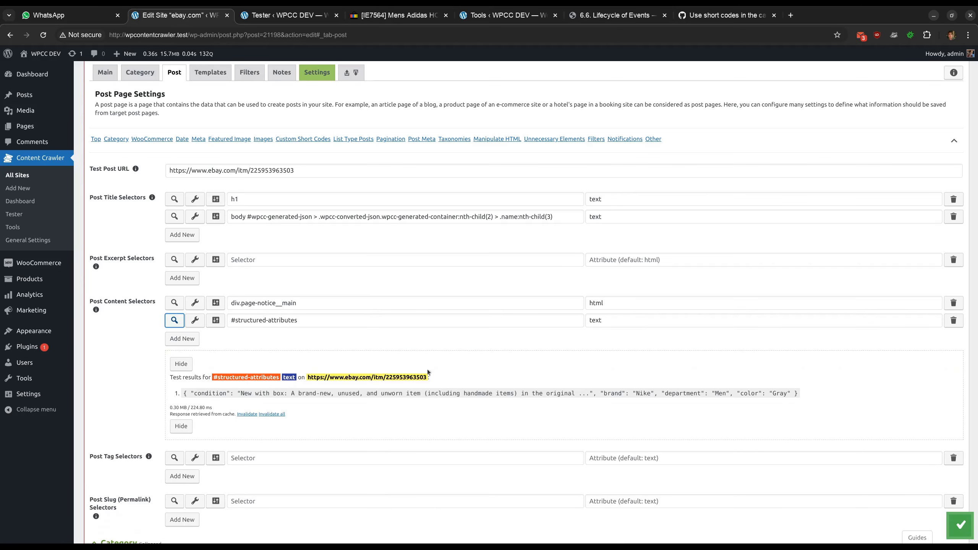
Enable Treat as JSON in the new selector's general options
click(212, 318)
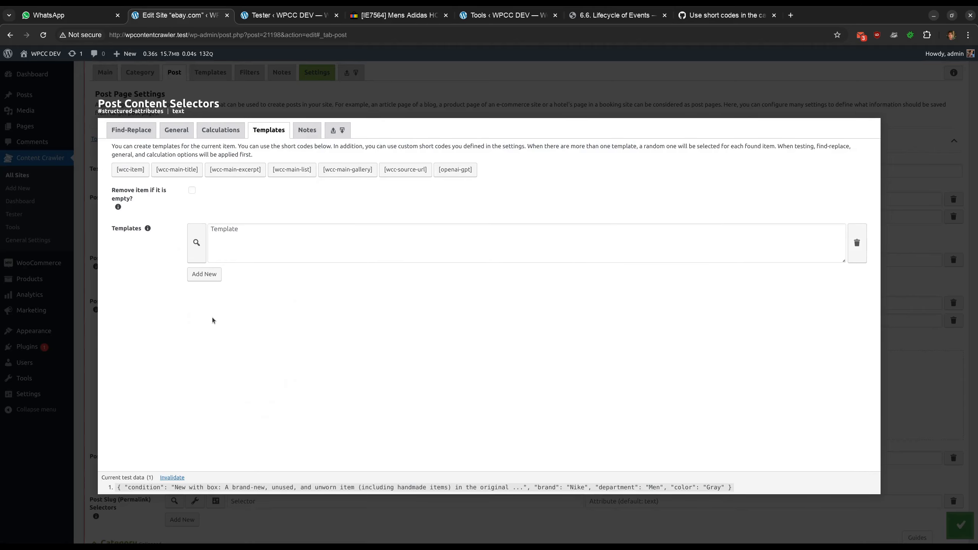
click(176, 130)
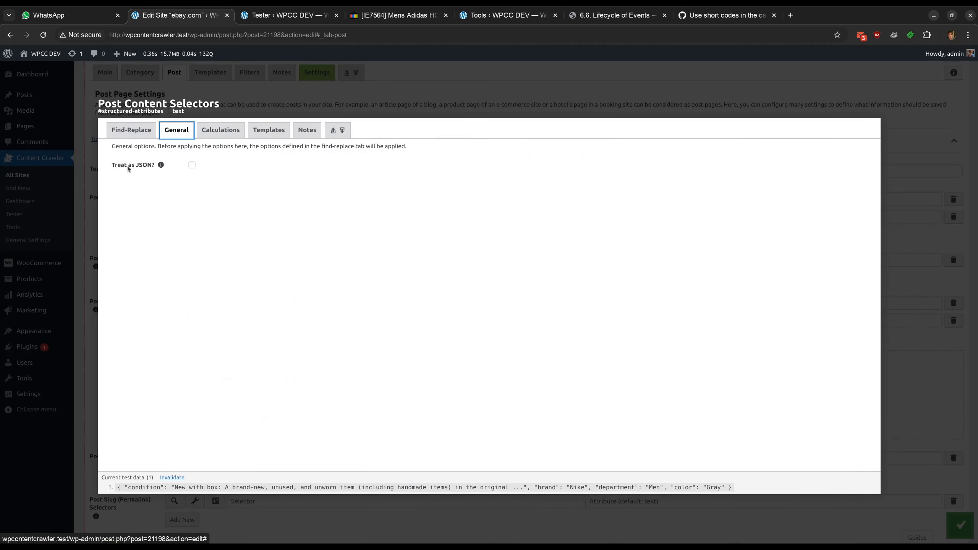
click(192, 165)
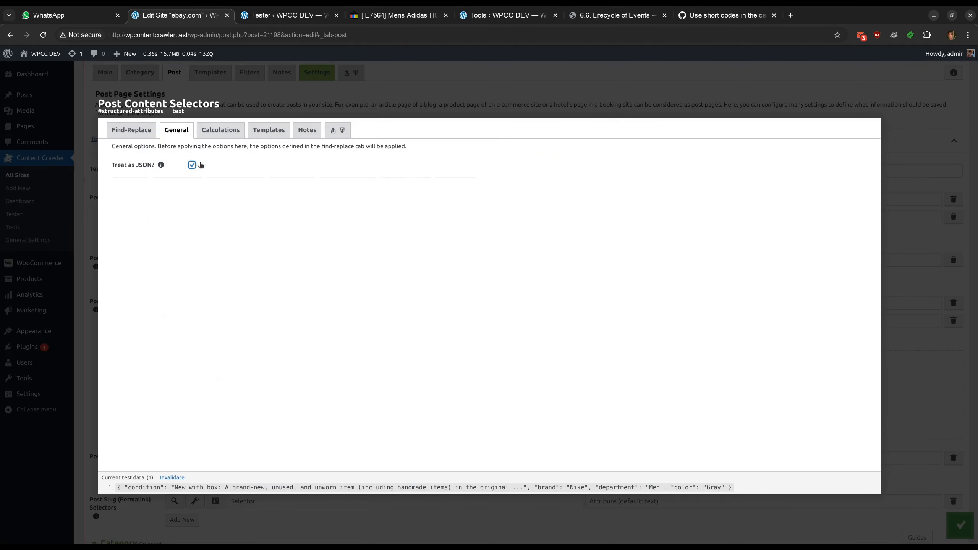
Set the selector's template to [wcc-item brand] and test the selector
click(268, 130)
click(121, 166)
click(282, 252)
text([wcc-item])
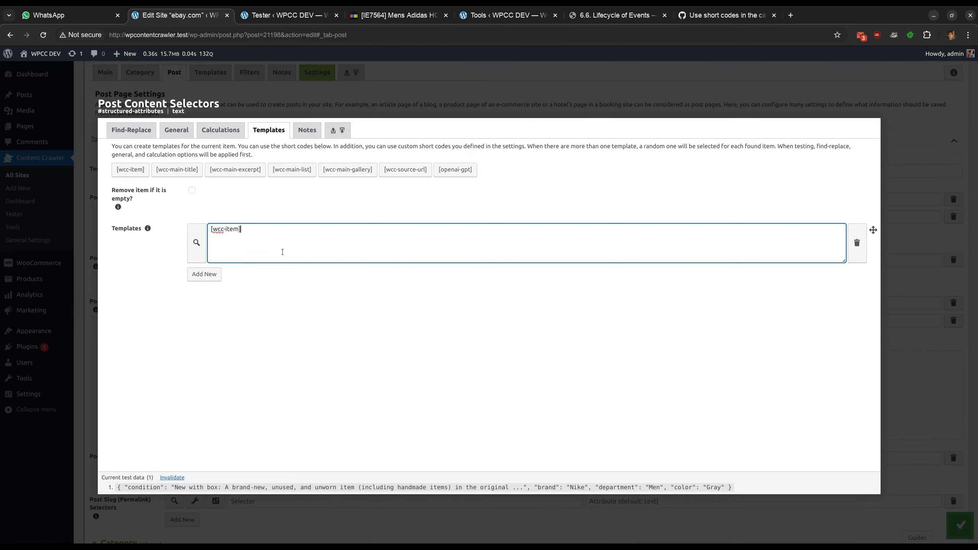
text(brand)
click(259, 271)
click(317, 78)
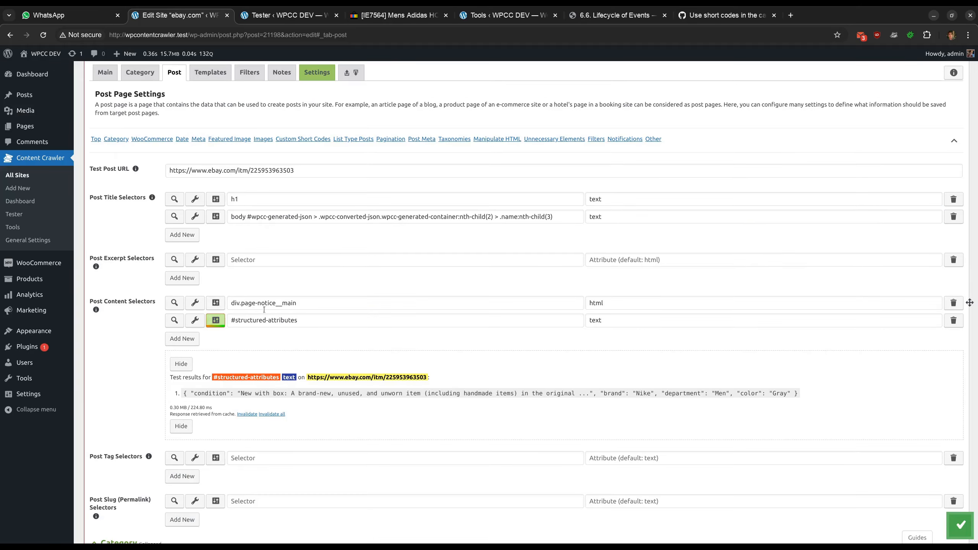
click(175, 320)
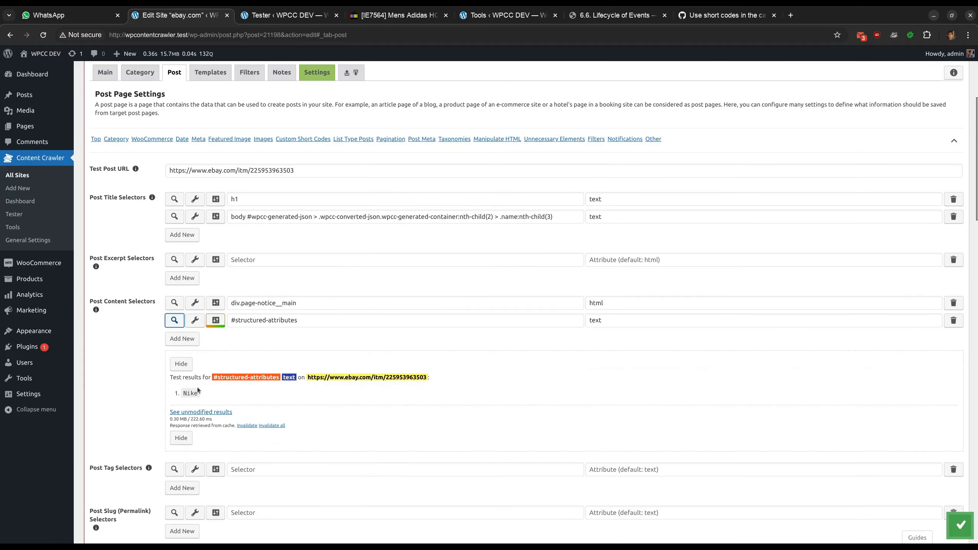
Change the selector's template to [wcc-item department], copying the key from the test data
click(215, 320)
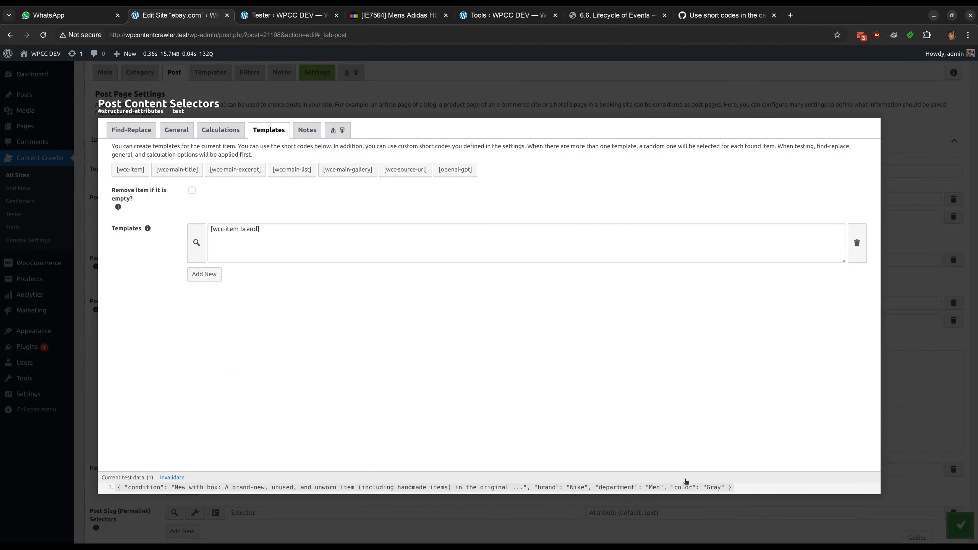
double_click(618, 487)
right_click(616, 487)
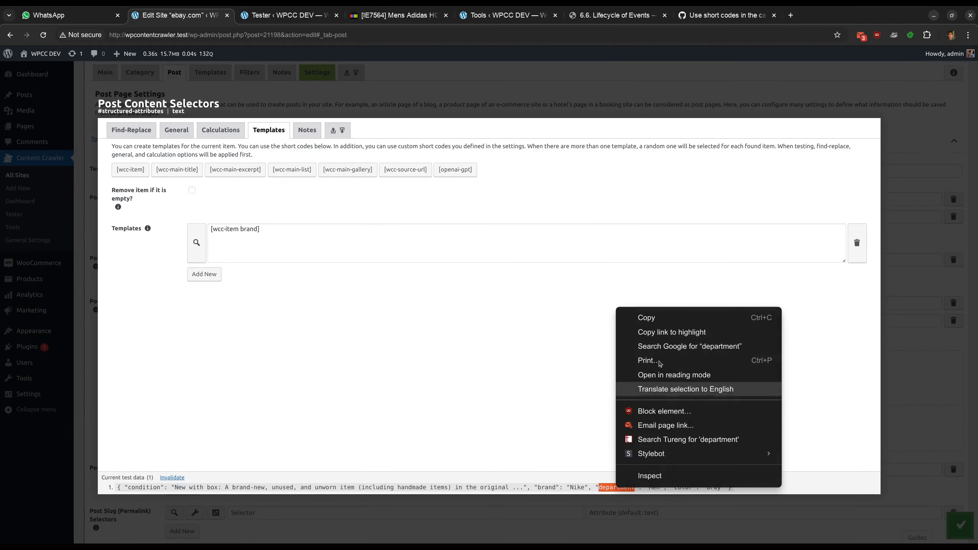
click(649, 320)
double_click(249, 229)
key(ctrl+v)
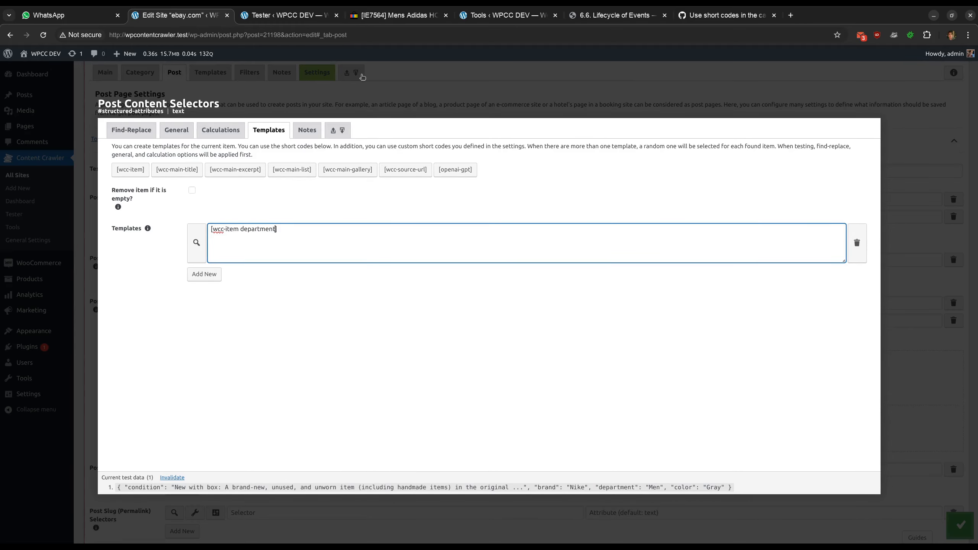
key(Escape)
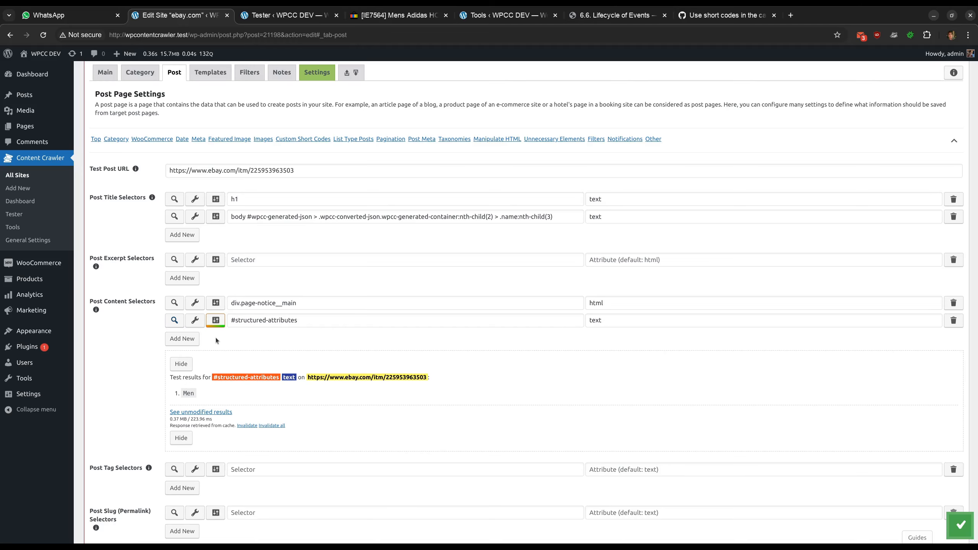
Delete the #structured-attributes post content selector and hide its test results
click(958, 326)
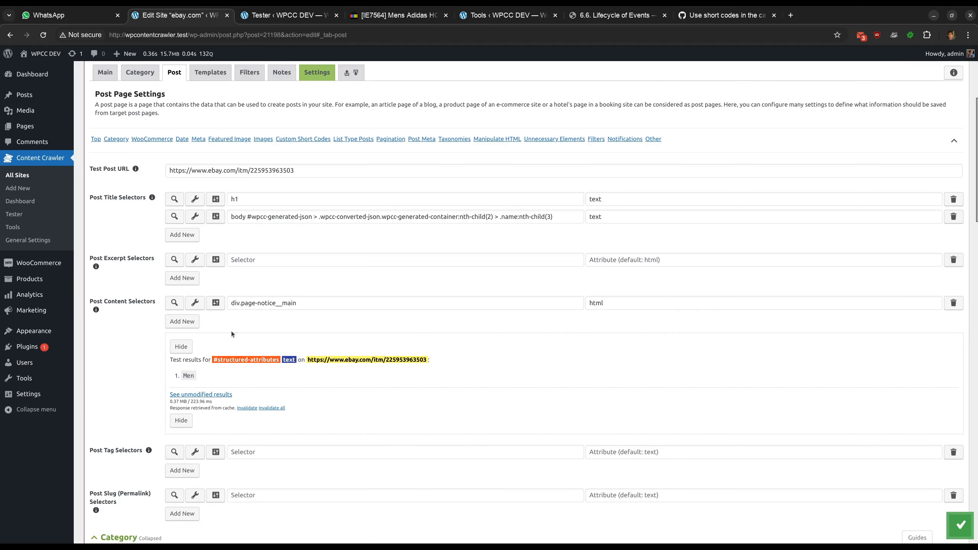
click(181, 346)
Set the filter's next command to Element, Text as JSON, with Convert to HTML automatically
scroll(317, 327, down, 10)
scroll(318, 329, down, 15)
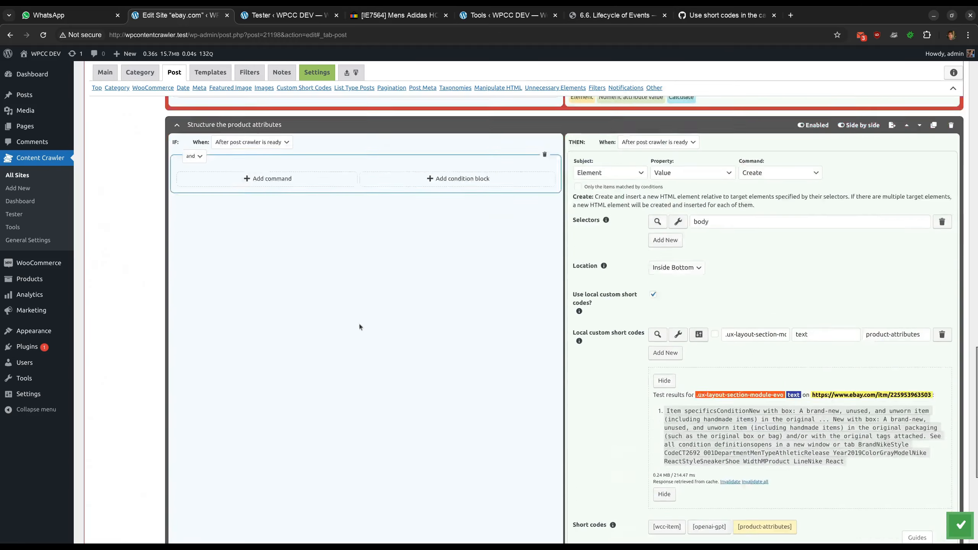
click(666, 445)
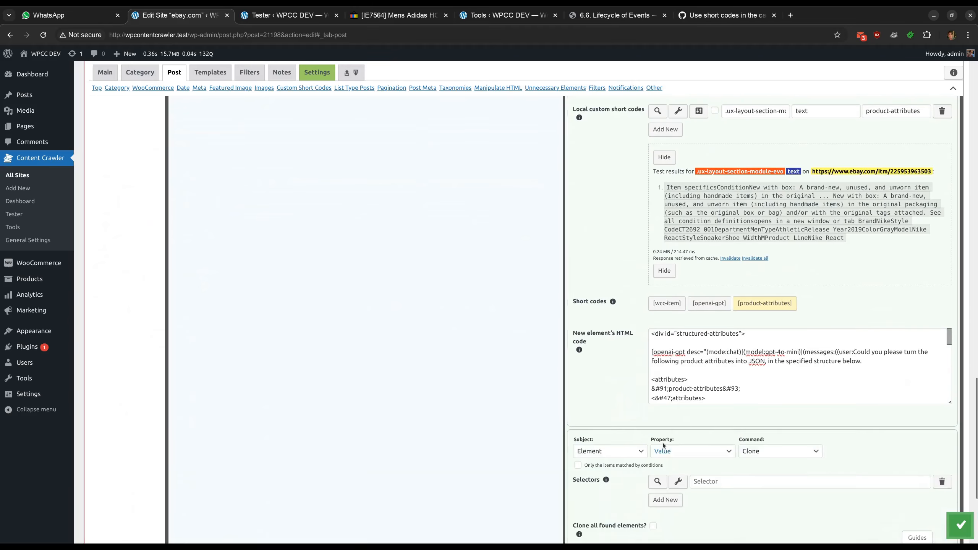
scroll(663, 443, down, 5)
click(721, 291)
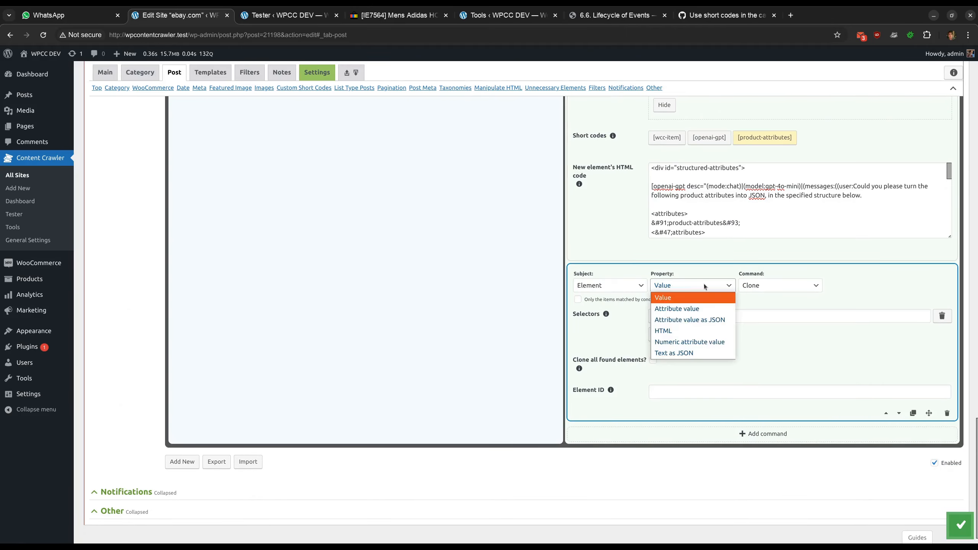
click(705, 352)
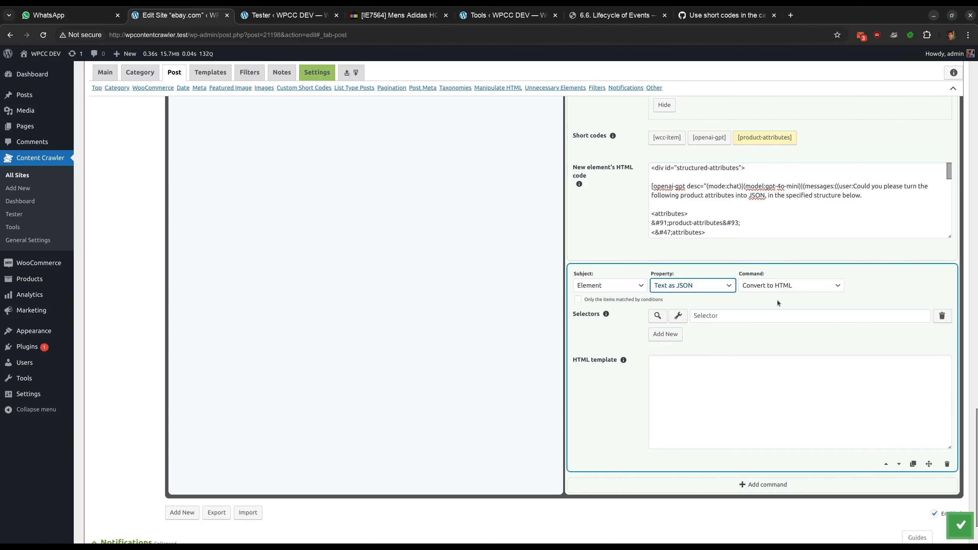
click(778, 285)
click(774, 308)
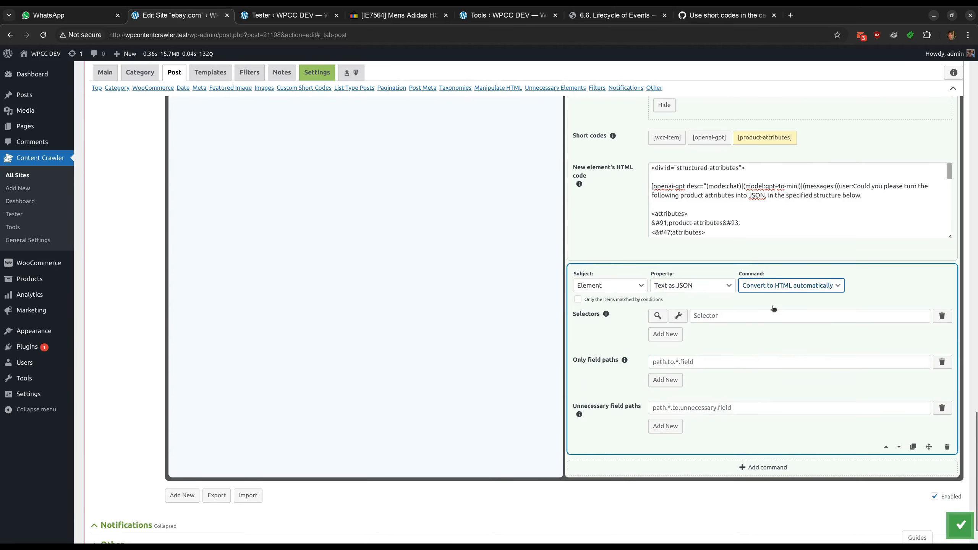
Set that command's selector to #structured-attributes, copying the id from the new element's HTML code
scroll(677, 225, up, 2)
drag(677, 225, 739, 224)
click(704, 371)
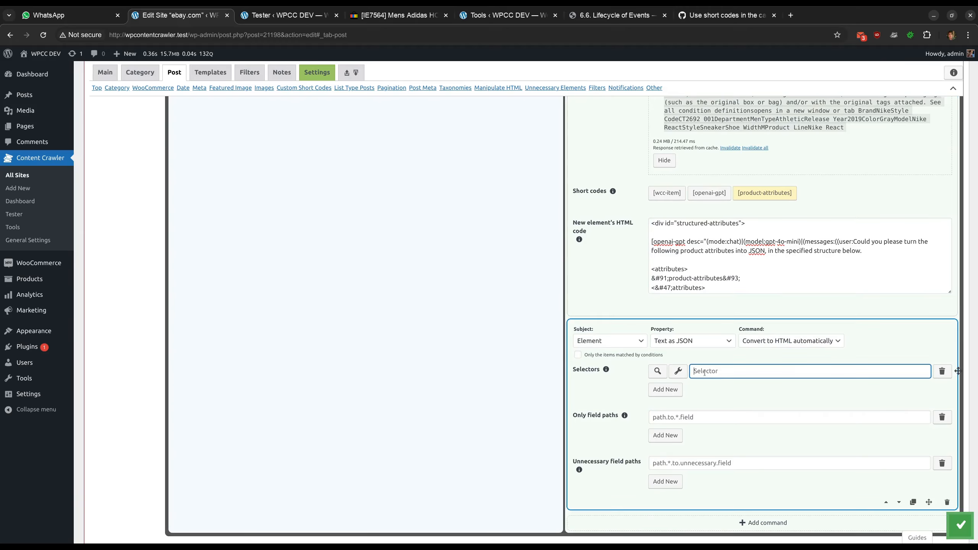
text(#)
key(ctrl+v)
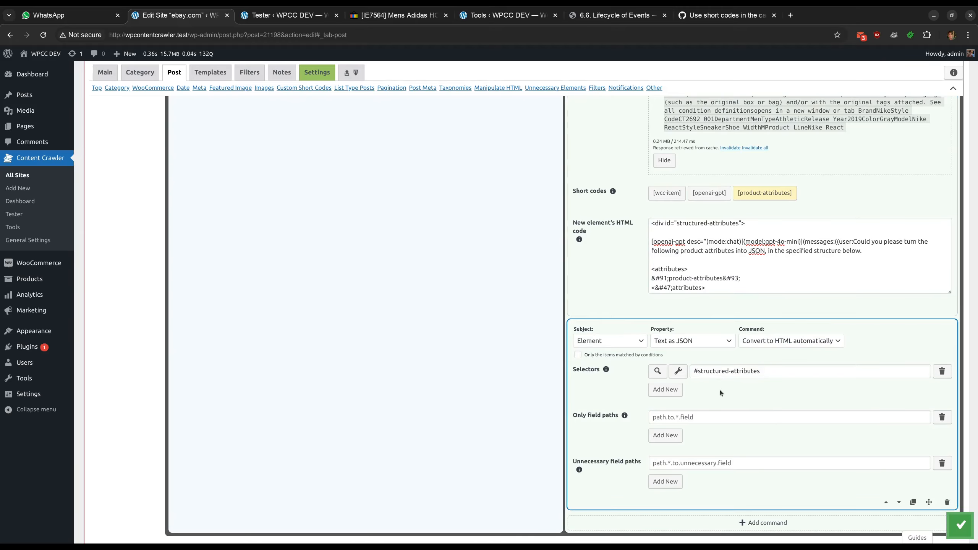
Inspect the #structured-attributes element's WPCC JSON fields in the visual inspector
click(680, 374)
scroll(211, 197, down, 20)
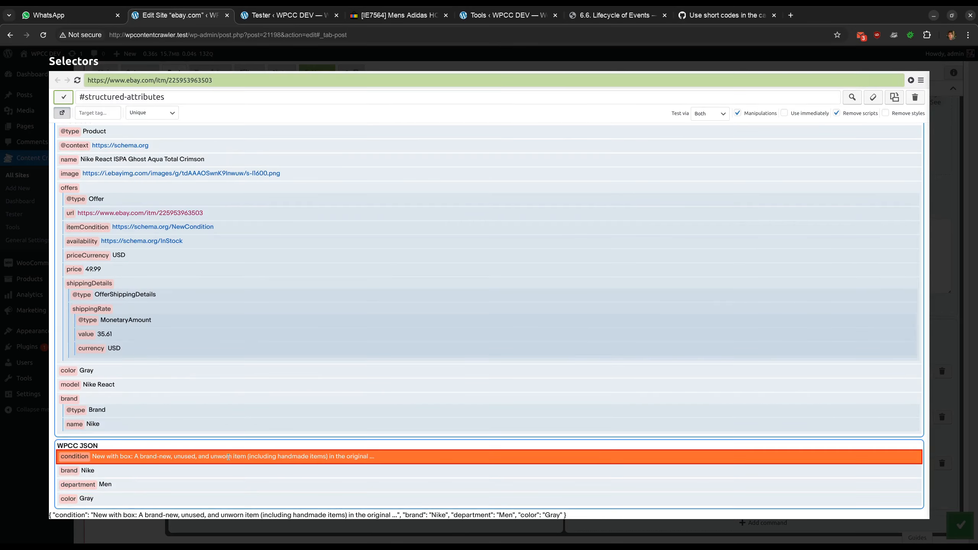
scroll(125, 465, down, 8)
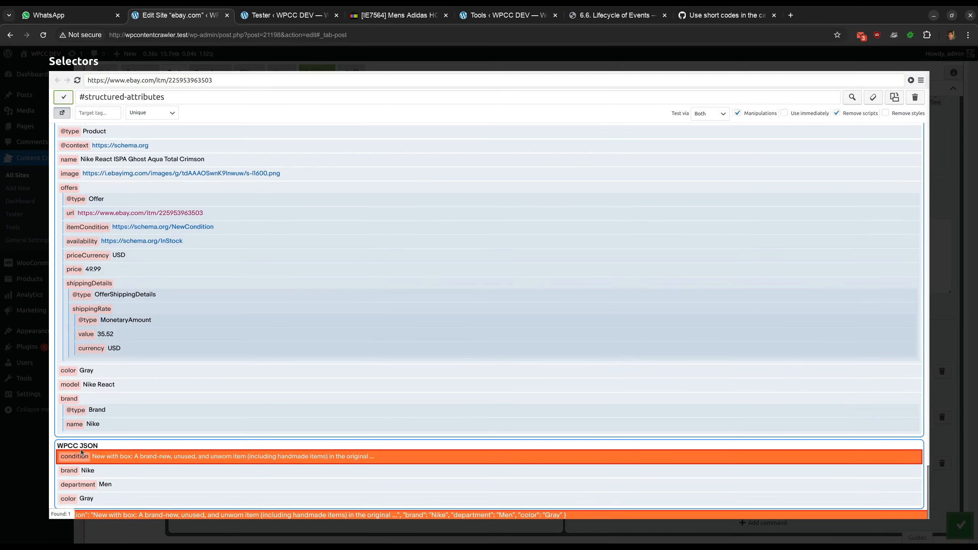
click(152, 112)
click(148, 129)
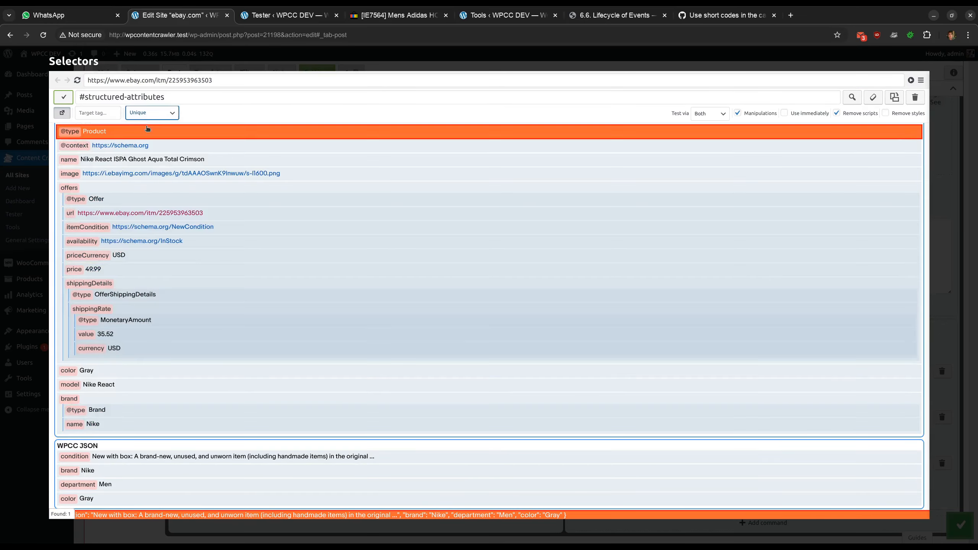
click(189, 456)
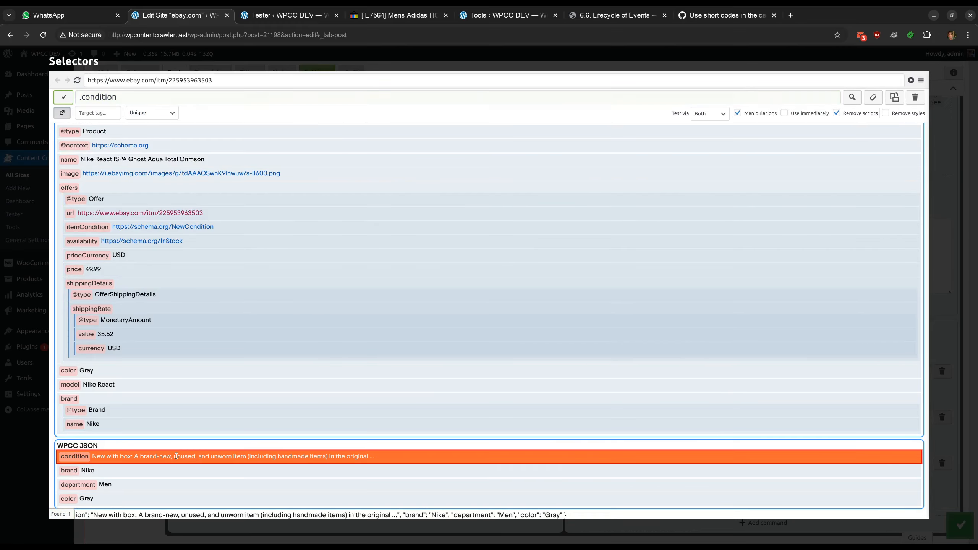
click(235, 65)
Add a new custom meta selector row in the Post Meta section
scroll(285, 305, up, 20)
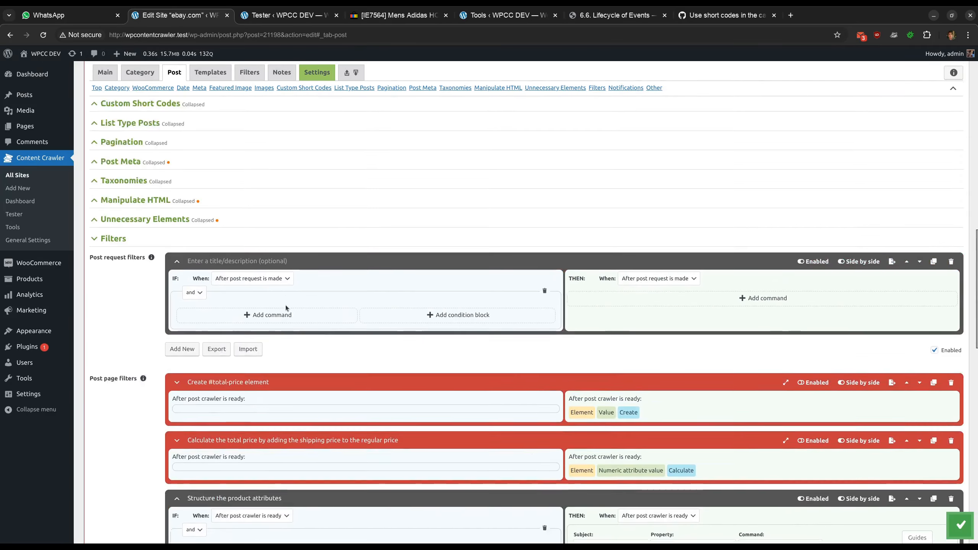
scroll(286, 305, down, 2)
click(201, 333)
click(201, 332)
scroll(165, 329, down, 2)
click(159, 339)
scroll(159, 339, down, 4)
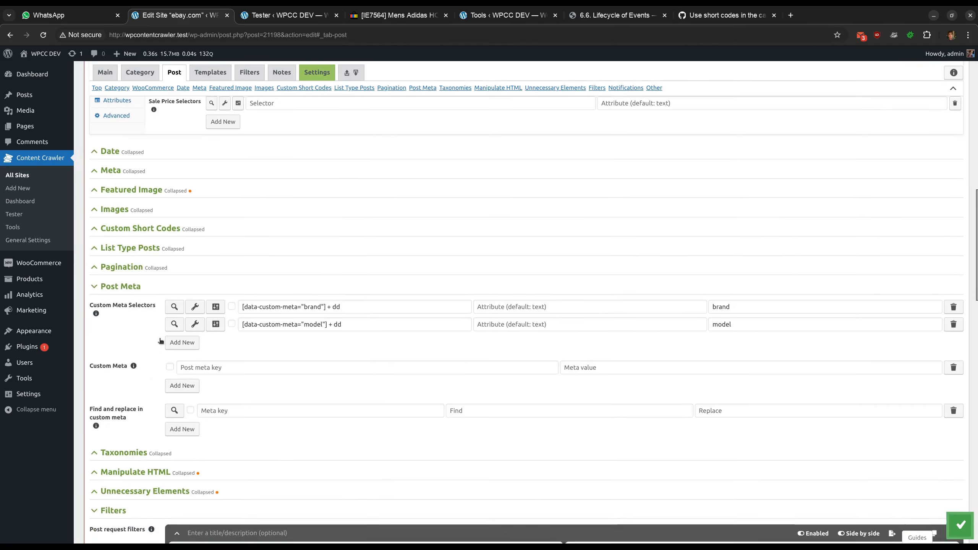
click(183, 282)
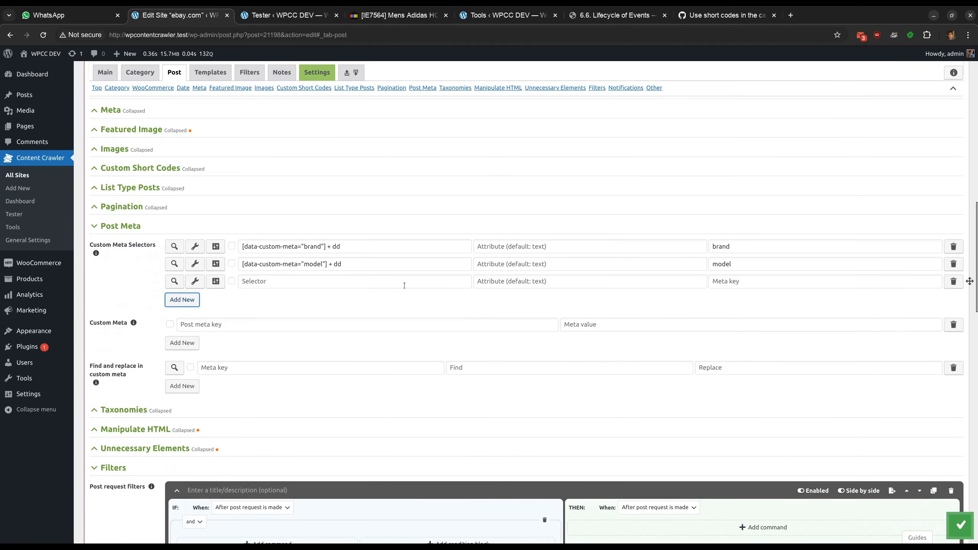
Pick the WPCC JSON brand field in the visual inspector as the new meta selector, with meta key brand
click(194, 281)
scroll(320, 296, down, 15)
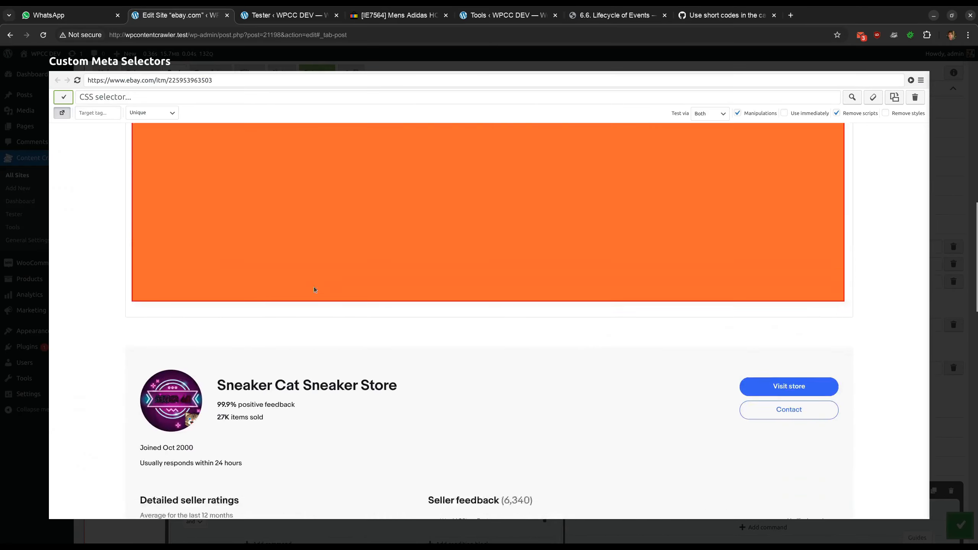
scroll(313, 293, down, 10)
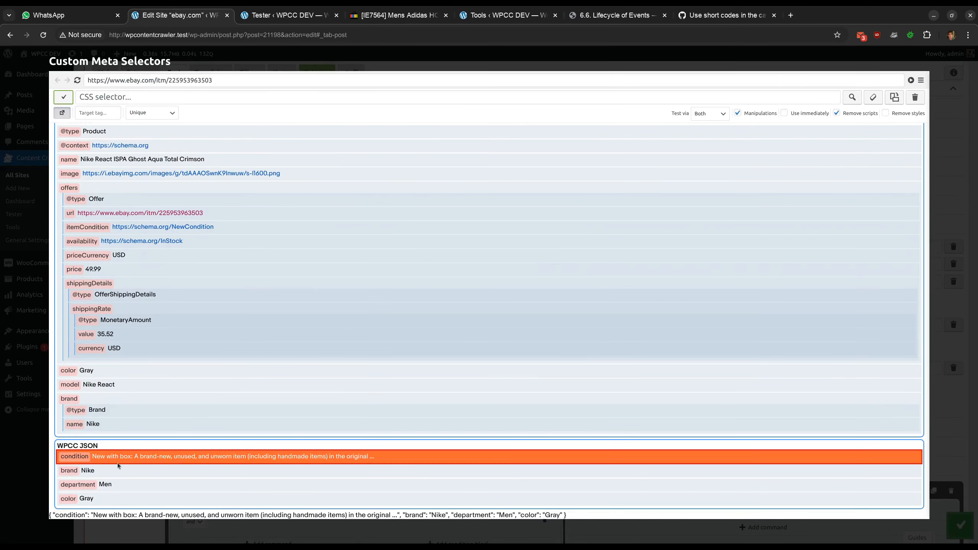
click(86, 469)
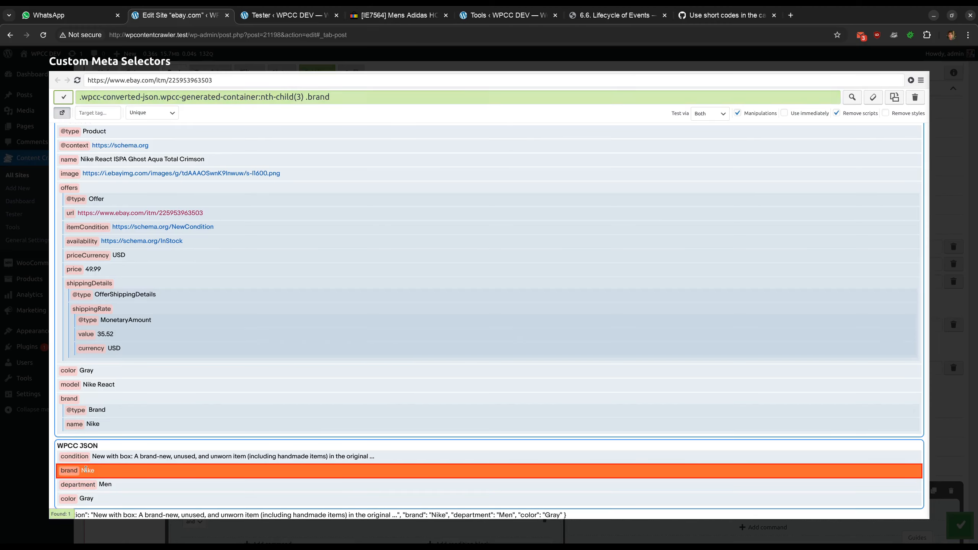
click(63, 96)
click(736, 284)
text(brand)
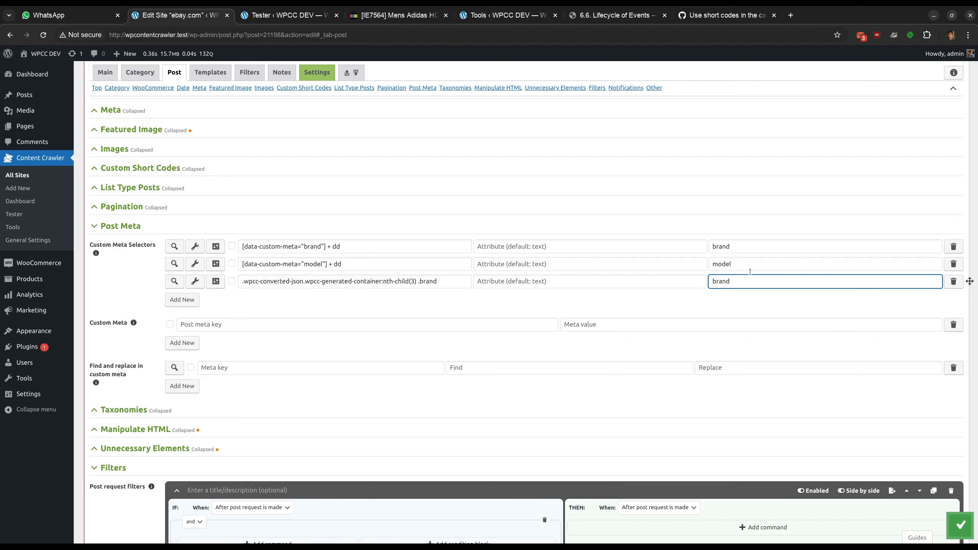
Delete the two older custom meta selectors and save the settings after testing the brand selector
click(953, 246)
click(953, 246)
click(175, 246)
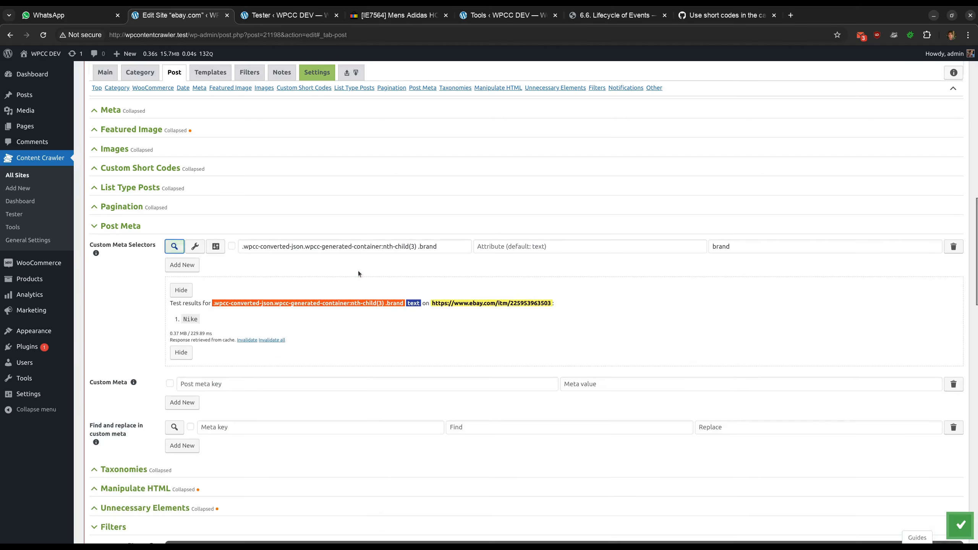
key(ctrl+s)
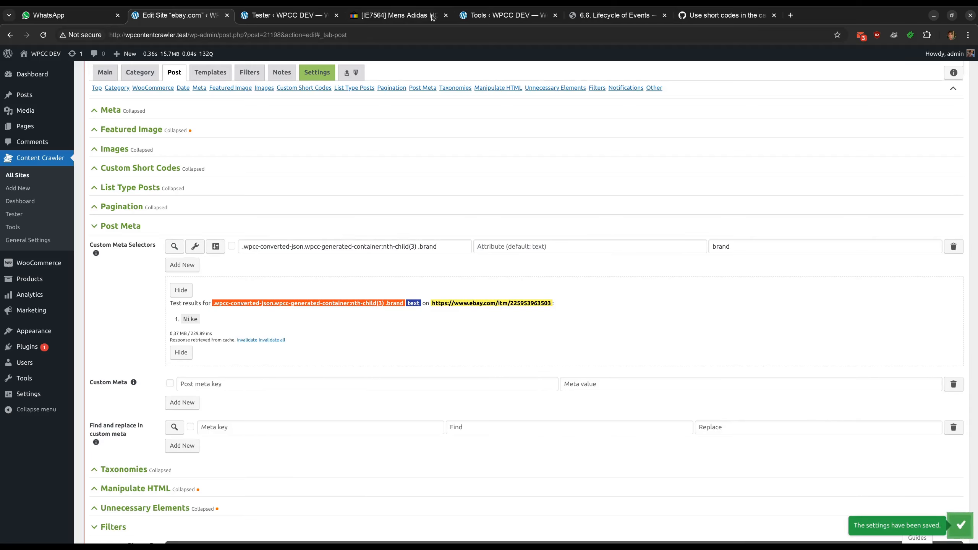
Copy the Adidas eBay listing's URL and select its Brand item specific on the product page
click(376, 17)
right_click(220, 36)
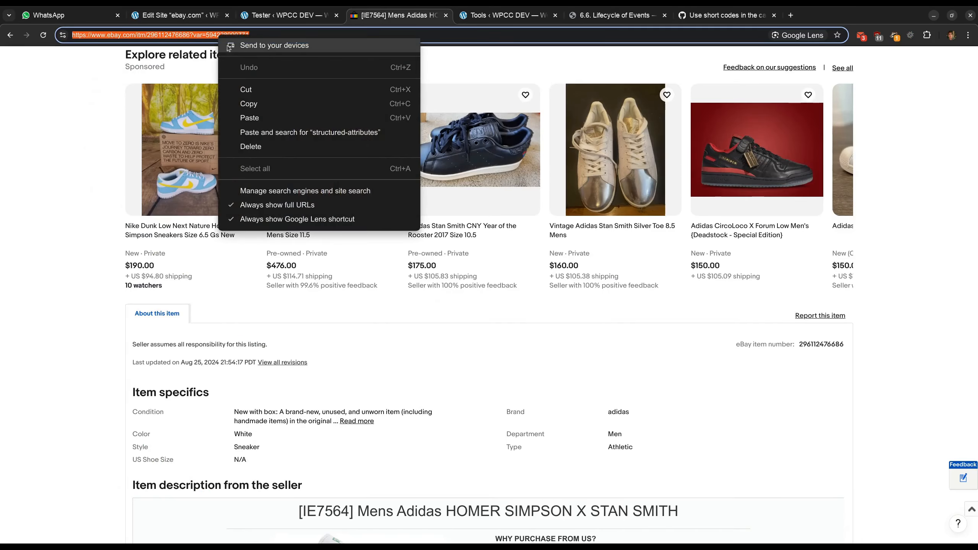
click(262, 104)
scroll(96, 180, up, 8)
scroll(96, 180, down, 10)
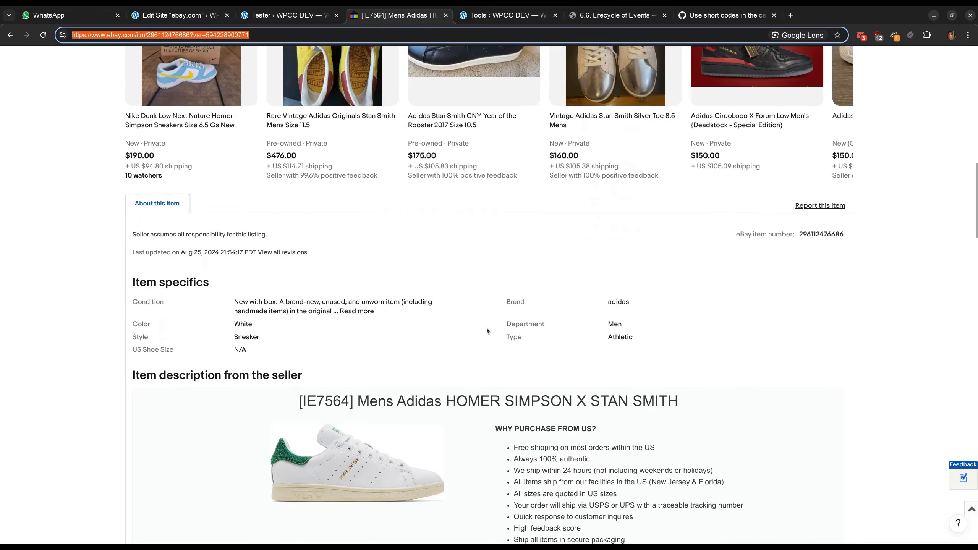
drag(506, 302, 614, 302)
click(644, 304)
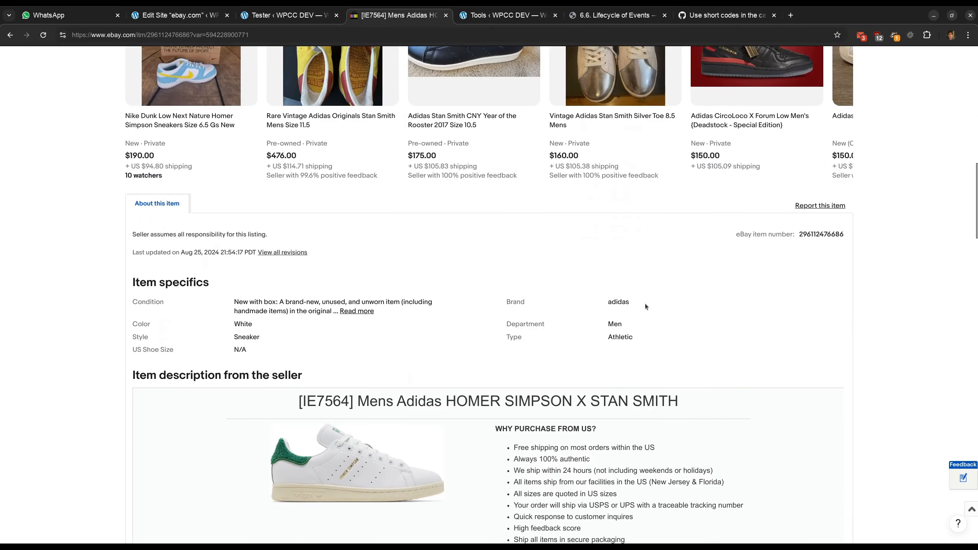
Run a post page test in the Site Tester using the copied Adidas listing URL
click(287, 15)
scroll(359, 218, up, 15)
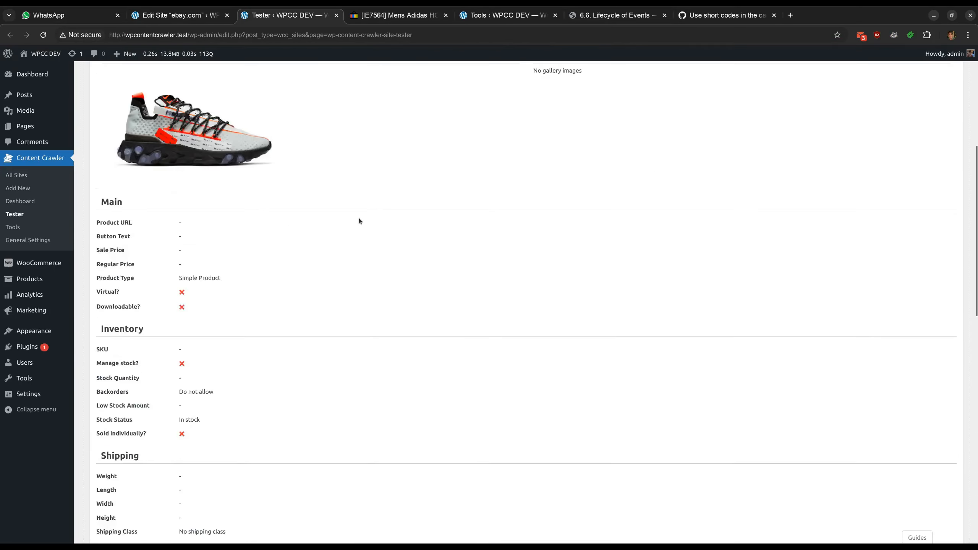
click(453, 95)
key(ctrl+a)
key(ctrl+v)
click(483, 95)
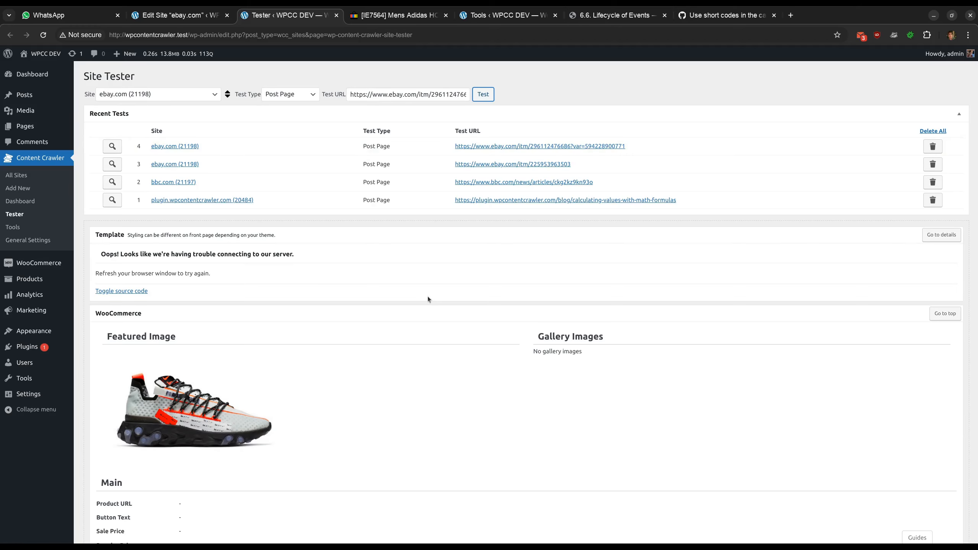
Review the Custom Post Meta brand entry in the test results' Details section
scroll(428, 298, down, 8)
scroll(428, 298, down, 7)
scroll(427, 299, down, 4)
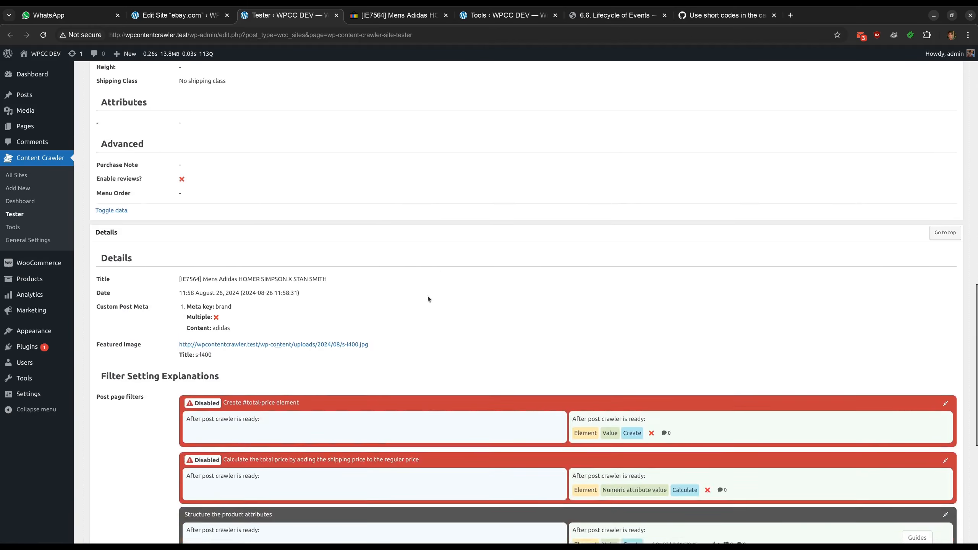
double_click(215, 289)
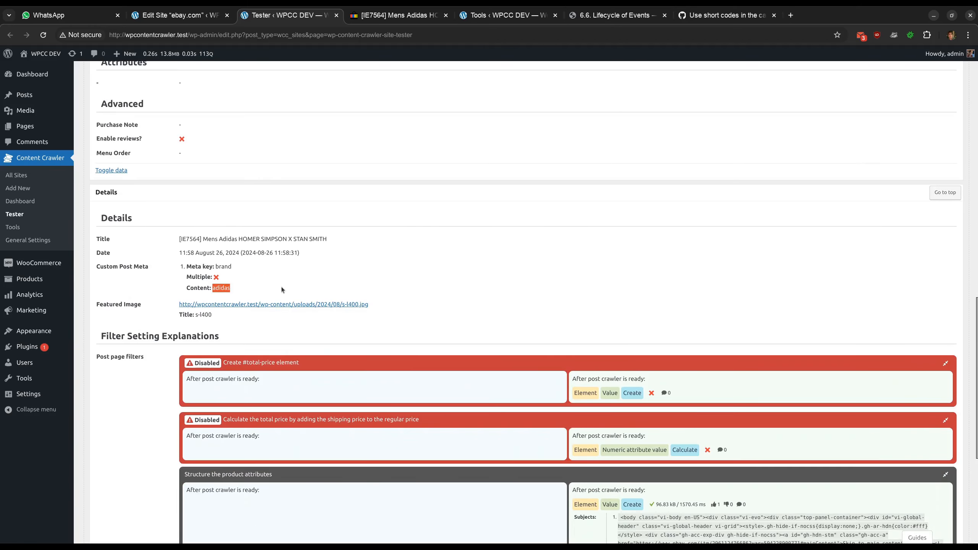
scroll(281, 286, down, 6)
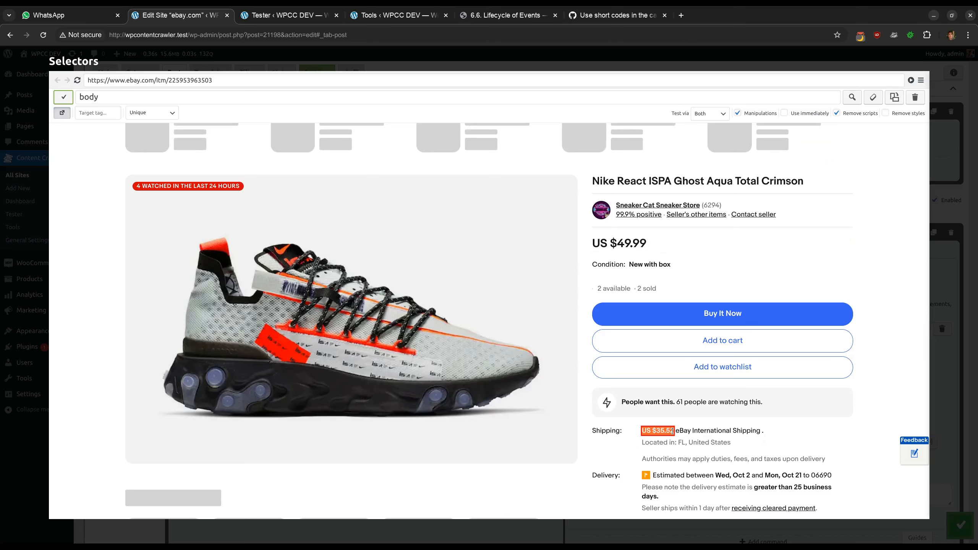
Close the Selectors visual inspector and go to the post page filters in the site settings
click(444, 69)
scroll(596, 350, down, 3)
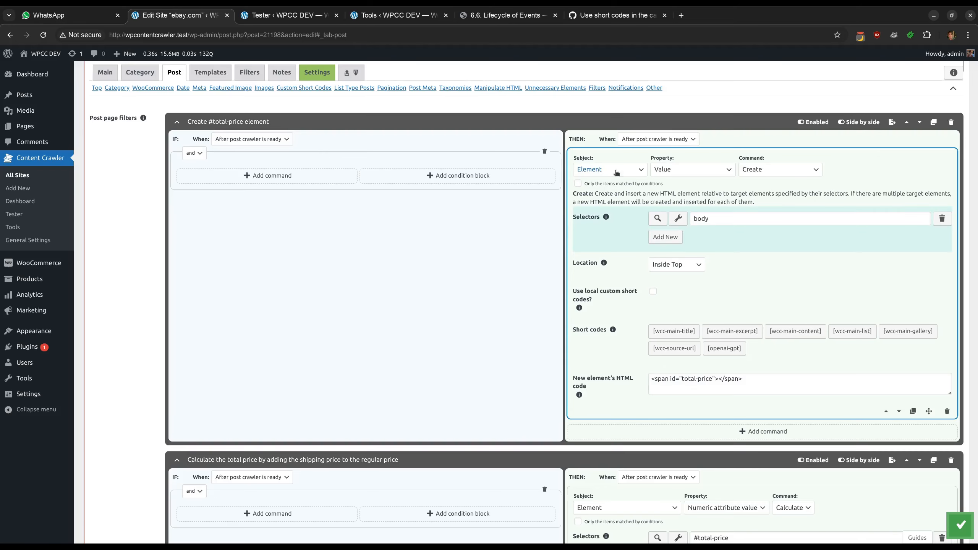
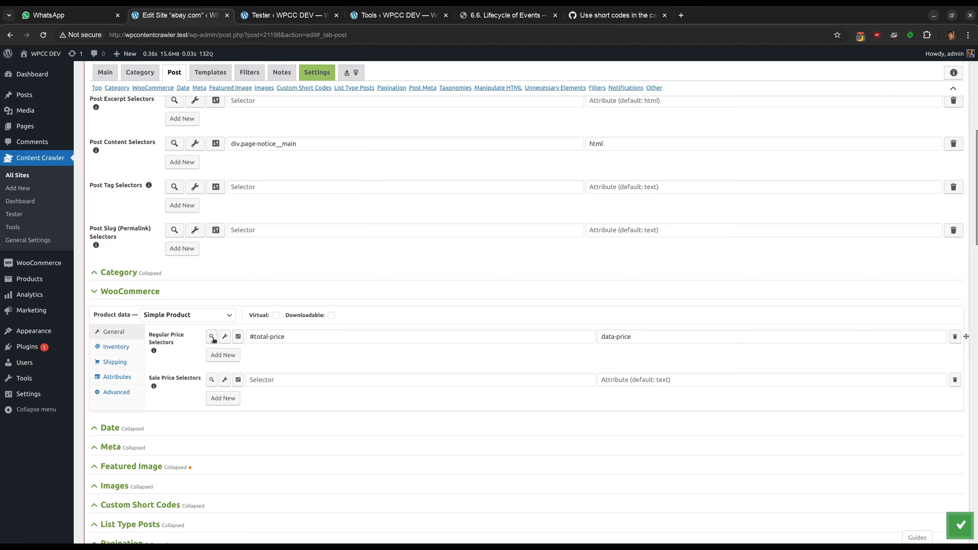
Test the Regular Price selector #total-price with attribute data-price on the post page
click(211, 336)
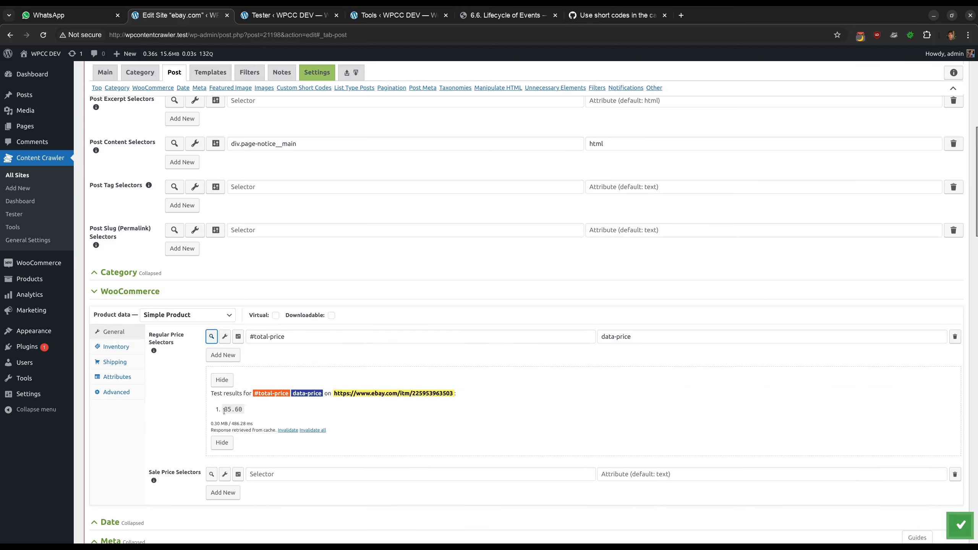
scroll(474, 349, down, 15)
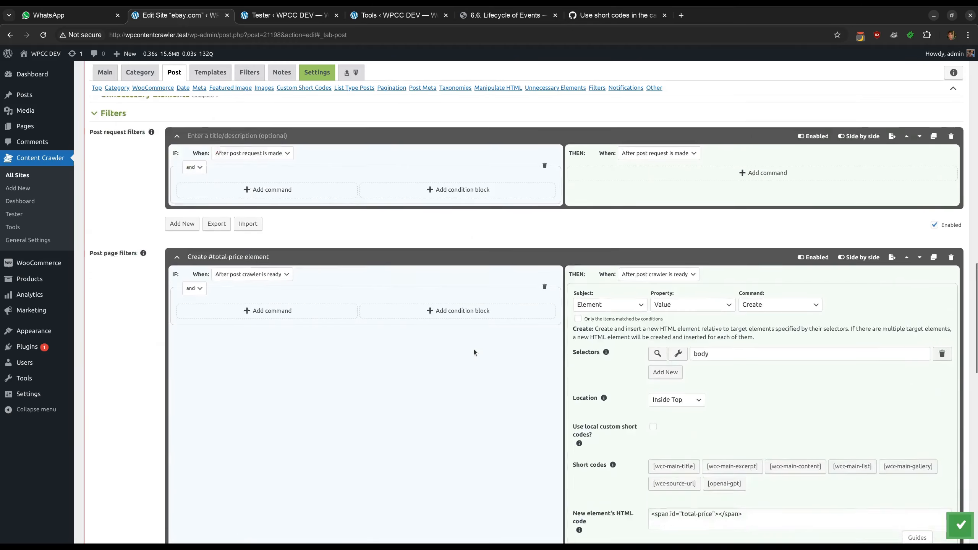
scroll(474, 350, down, 10)
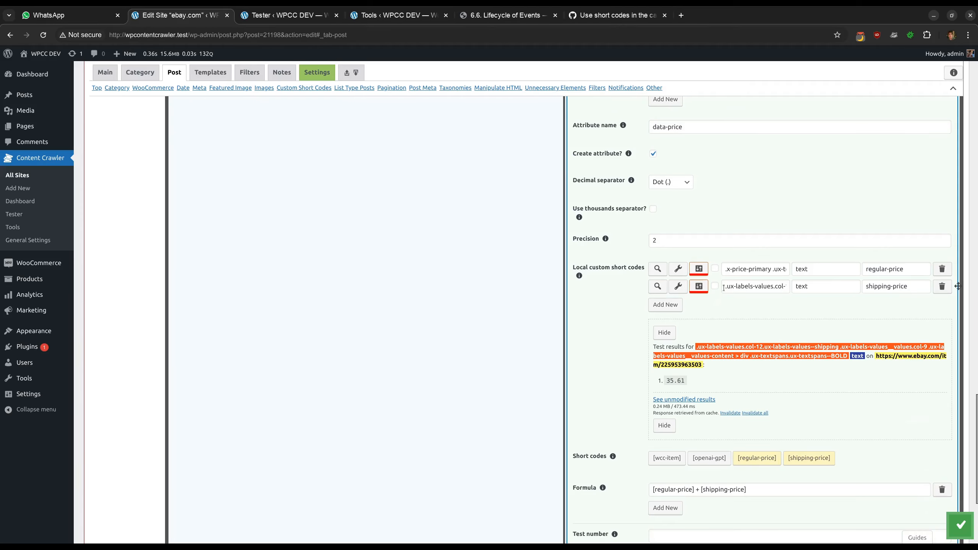
Append an x to the shipping-price local short code's selector
click(724, 288)
text(x)
click(727, 301)
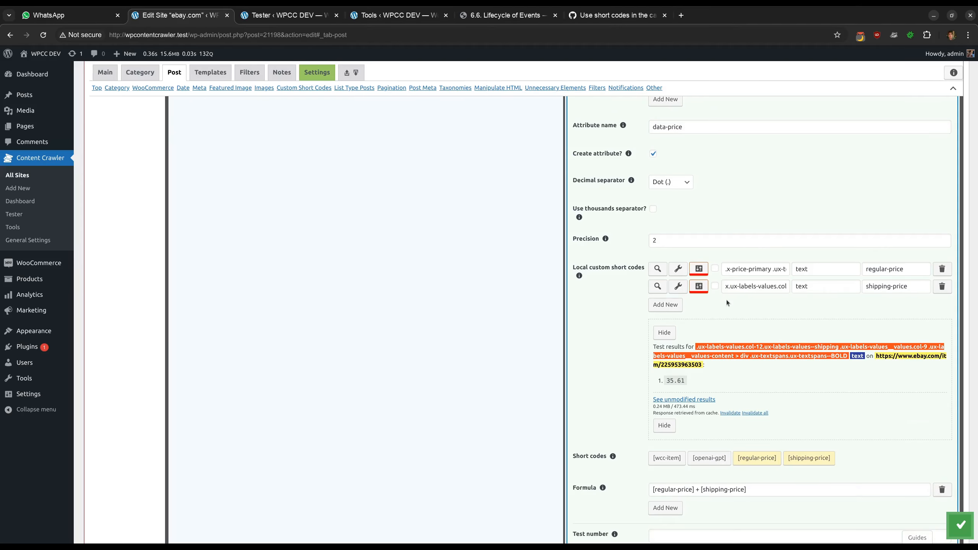
Re-run the Regular Price selector test
scroll(689, 305, up, 20)
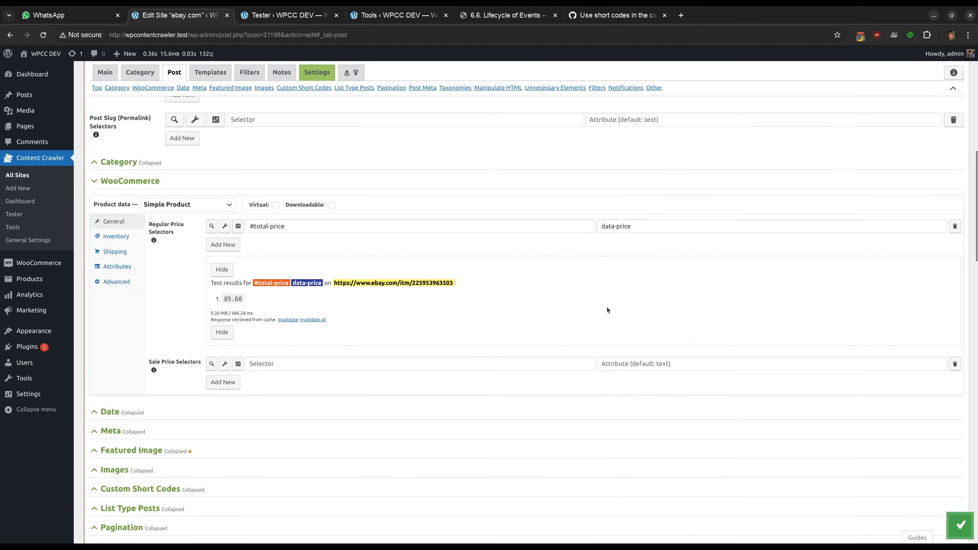
click(211, 226)
Remove the added x from the shipping-price short code's selector
scroll(389, 300, down, 15)
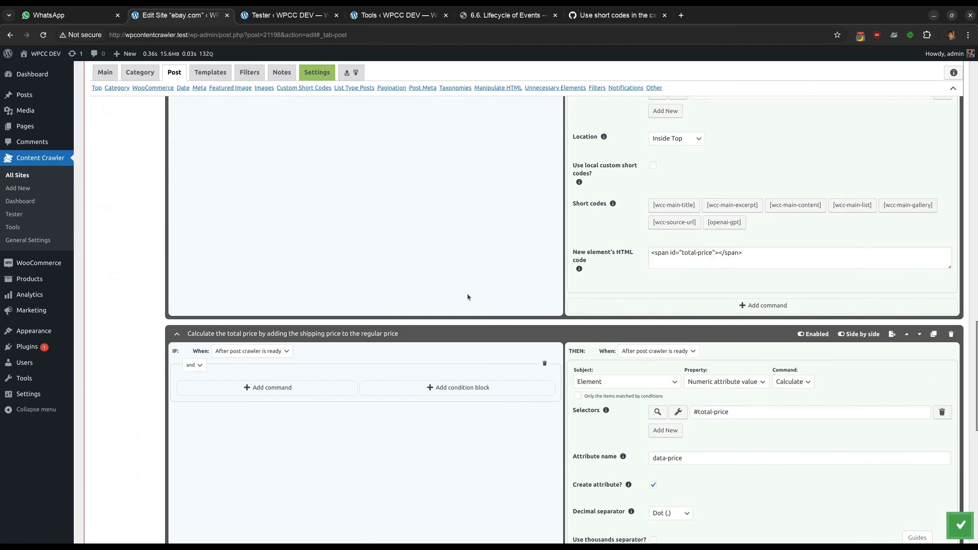
scroll(541, 306, down, 3)
click(728, 400)
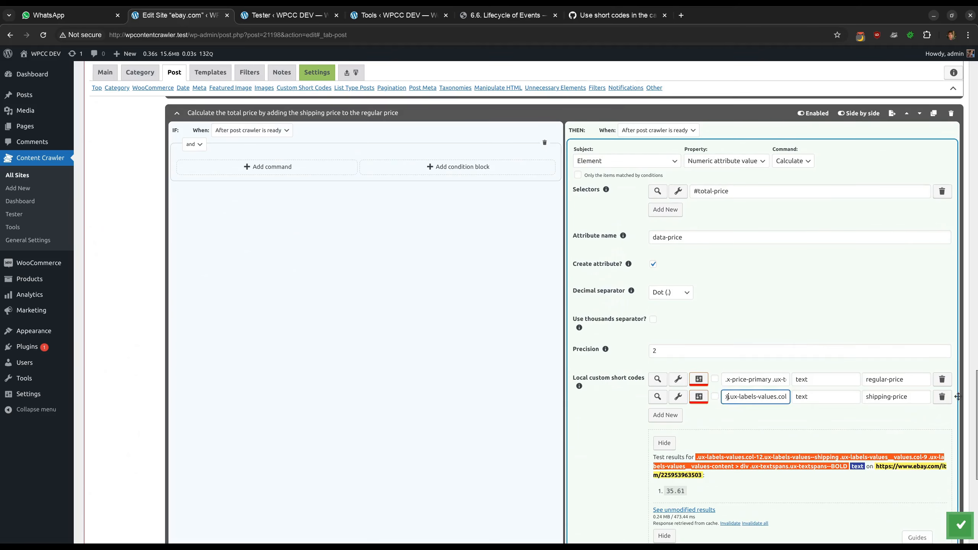
key(BackSpace)
click(625, 402)
Set the calculation formula to [regular-price] + [shipping-price] + 5
scroll(621, 400, down, 5)
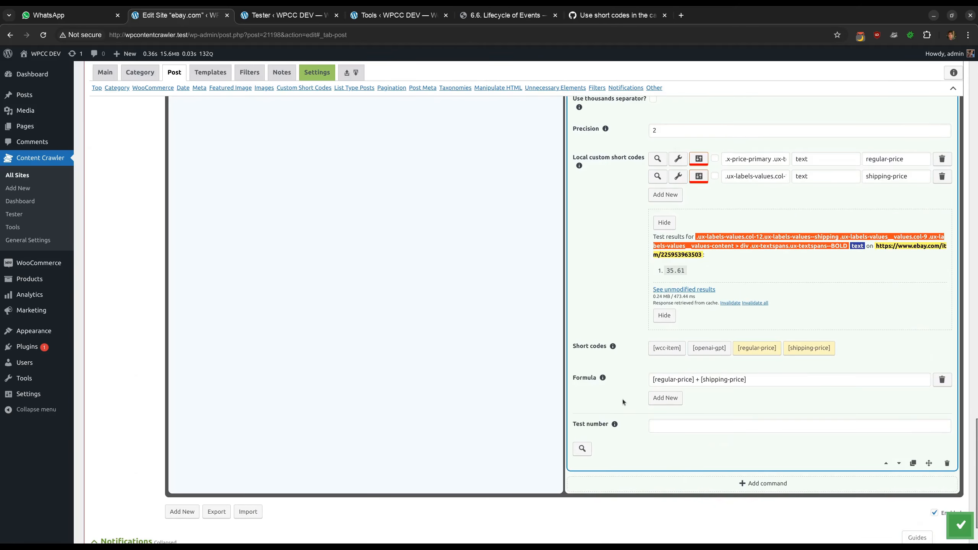
click(751, 382)
text(+)
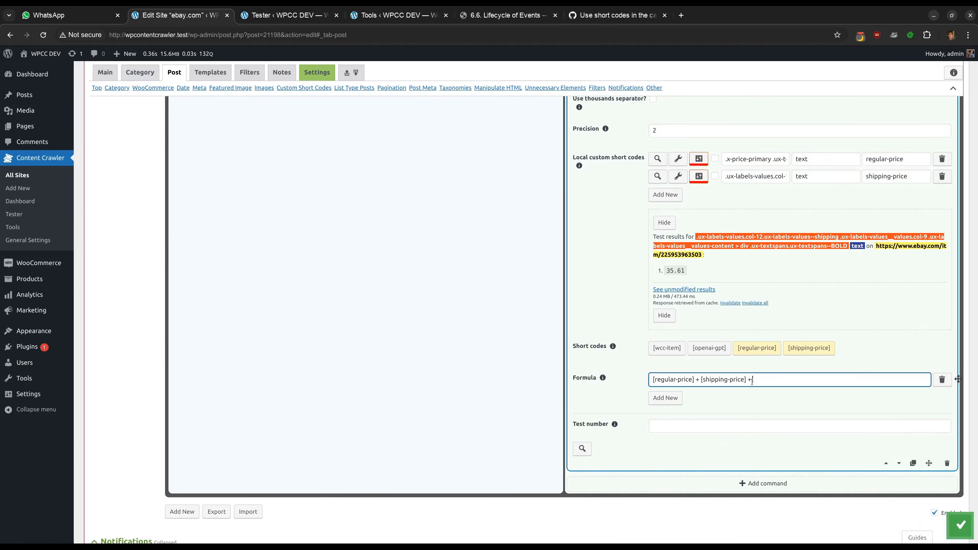
text( 5)
click(602, 309)
Test the Regular Price selector again with the updated formula
scroll(602, 309, up, 20)
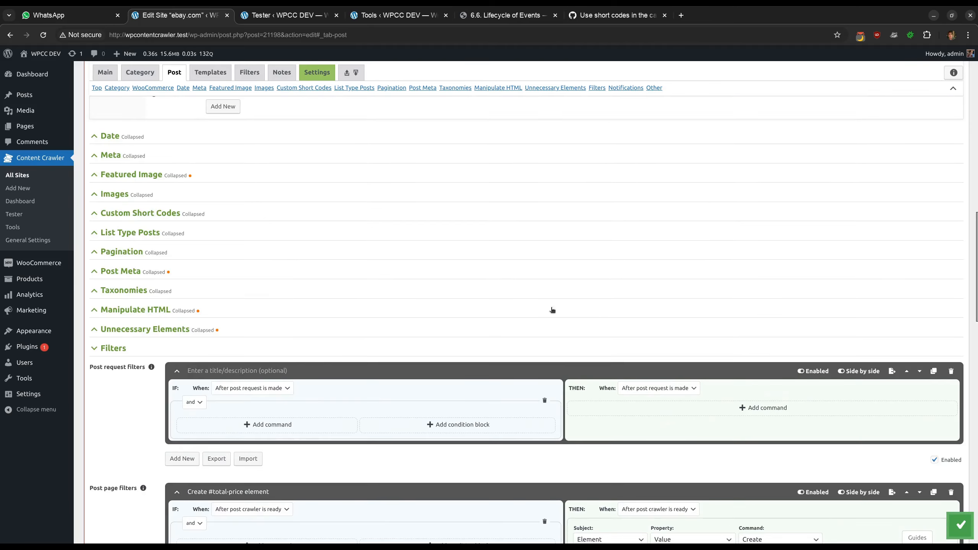
scroll(552, 309, up, 4)
click(211, 116)
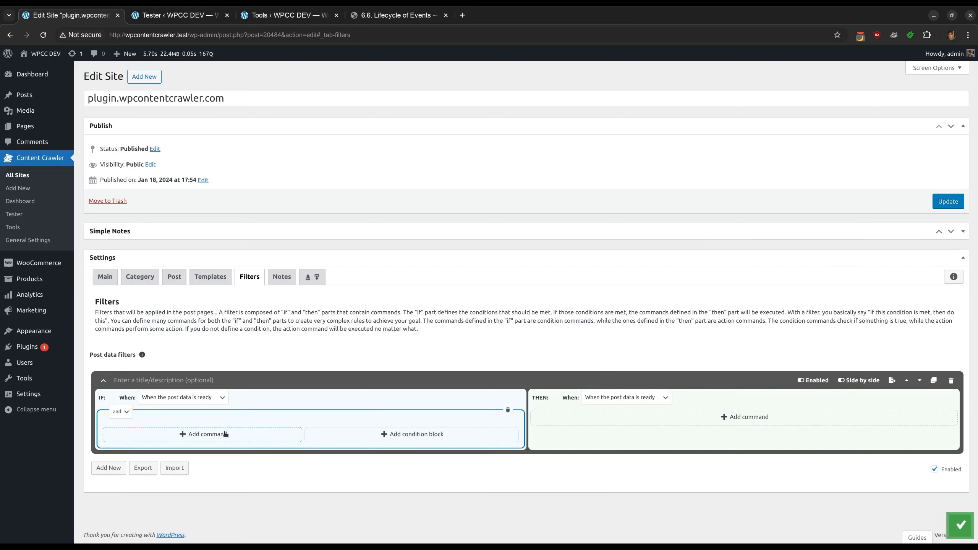
Add an IF condition to the post data filter checking that Translation Errors exists
click(216, 435)
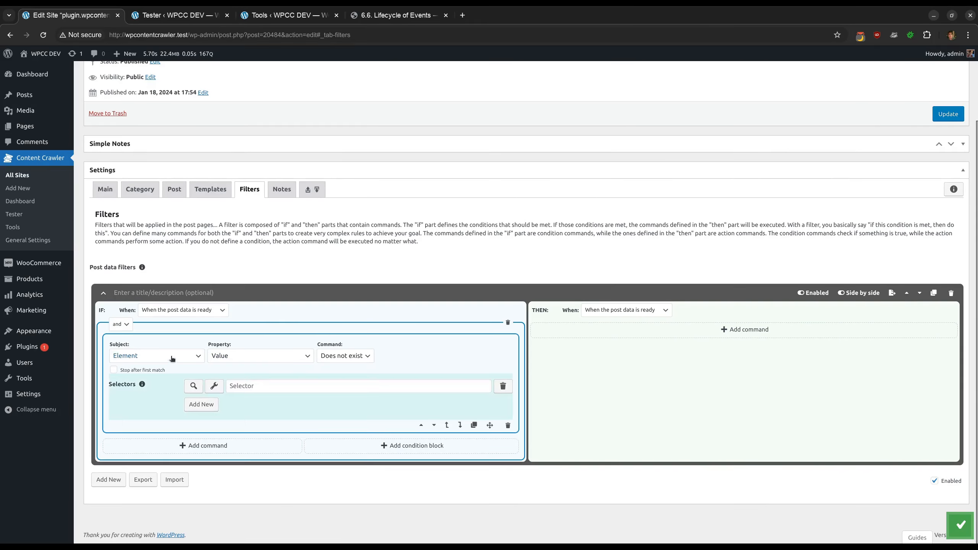
click(172, 358)
scroll(168, 320, down, 5)
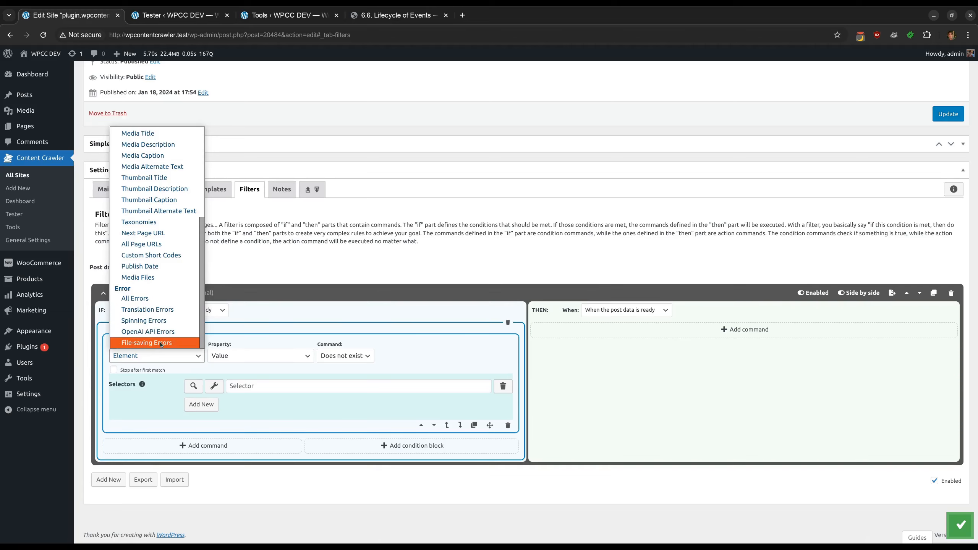
click(170, 309)
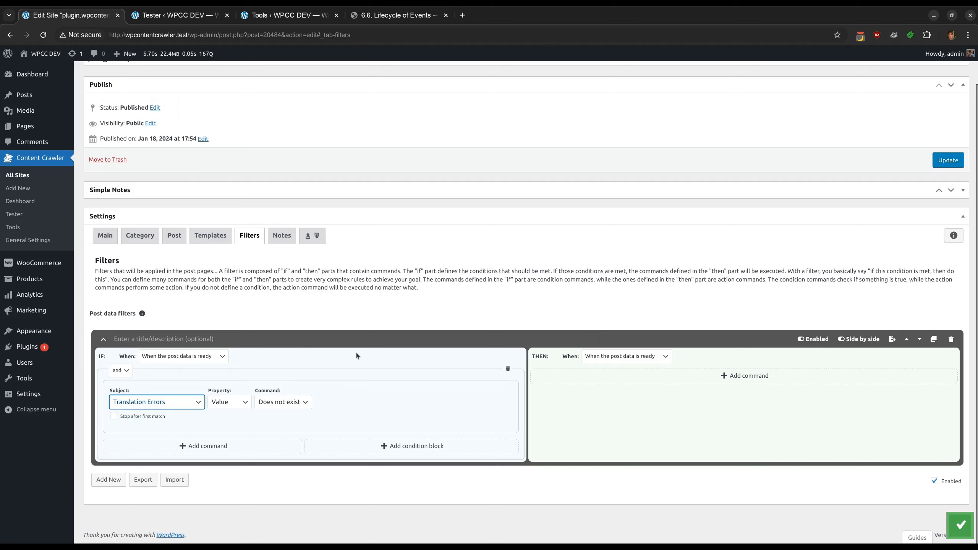
click(283, 402)
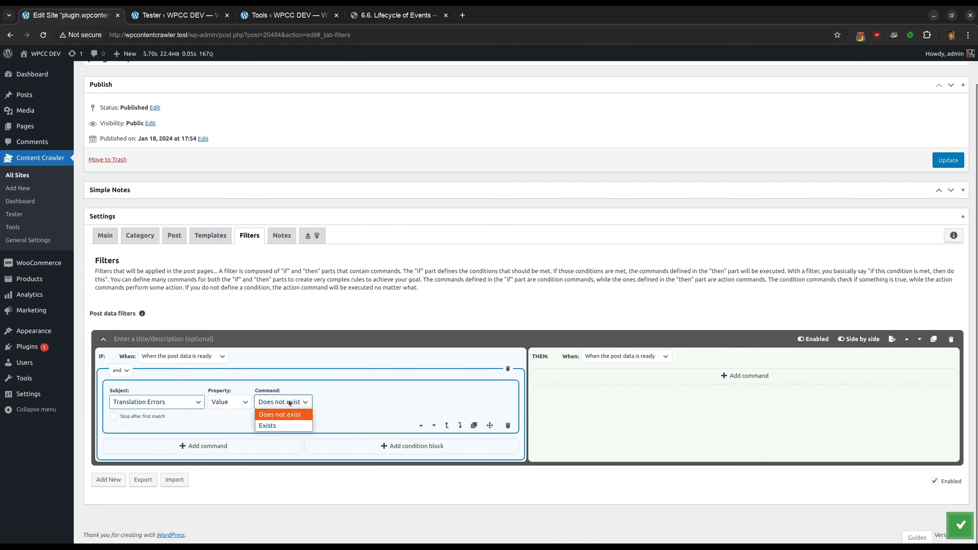
click(288, 422)
click(646, 376)
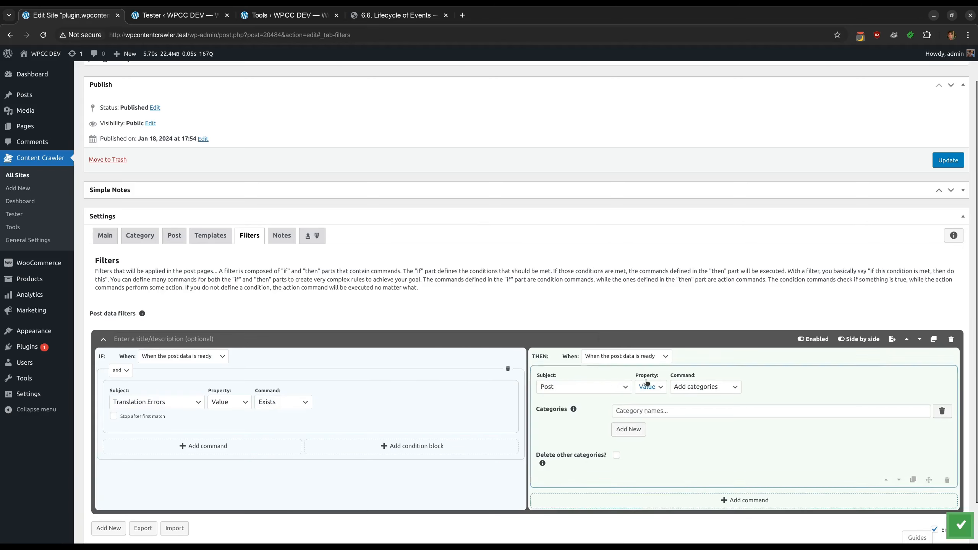
scroll(646, 382, down, 2)
click(592, 338)
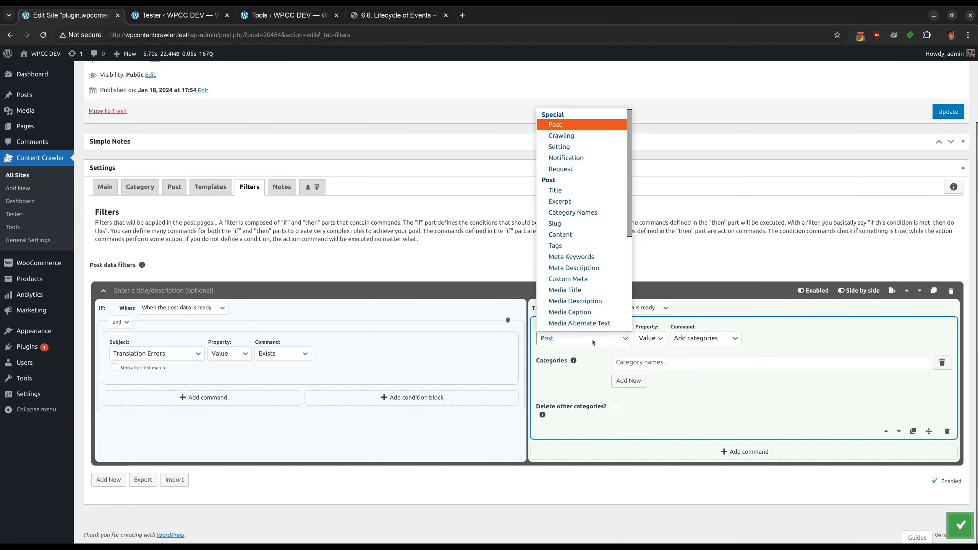
click(579, 139)
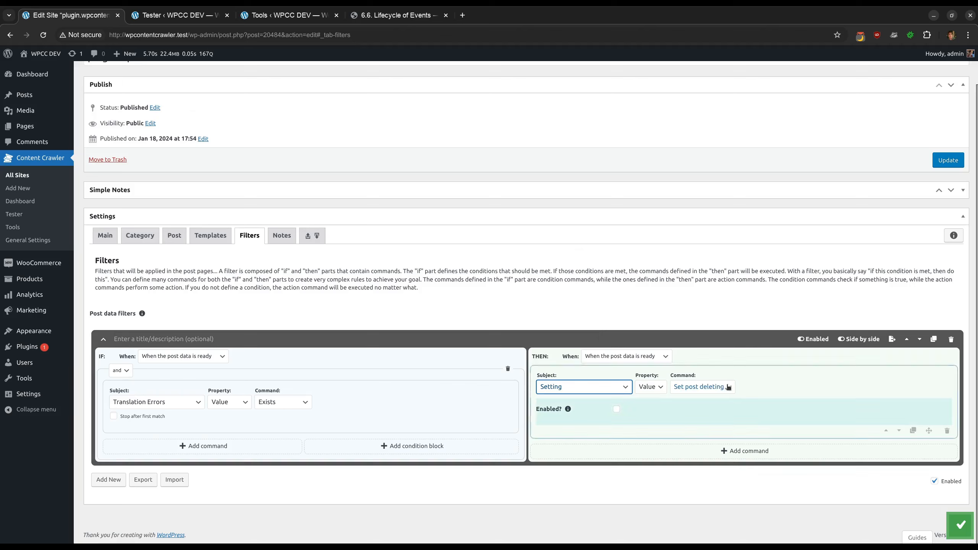
click(727, 388)
click(710, 421)
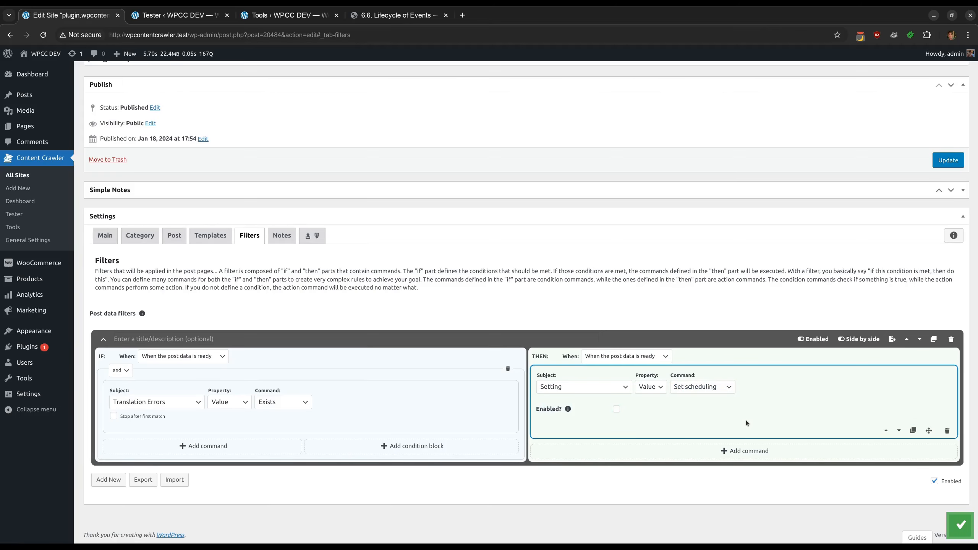
click(947, 430)
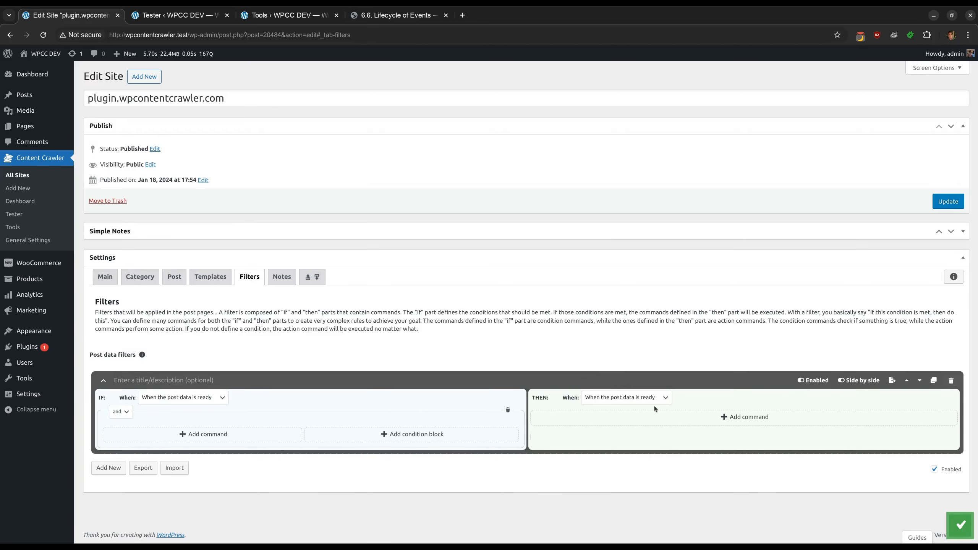
Add a THEN command that translates the post using Amazon Translate API
click(593, 420)
scroll(600, 385, down, 2)
click(600, 338)
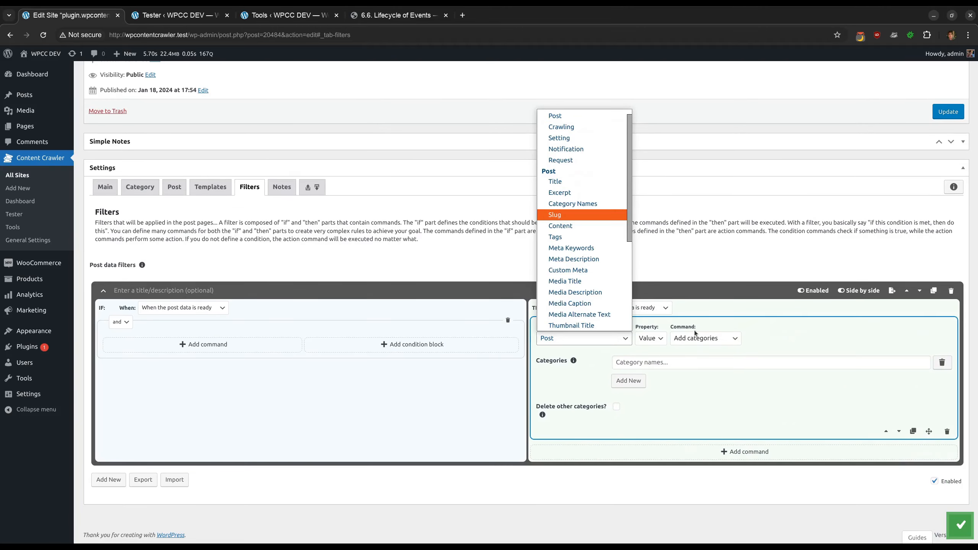
click(705, 339)
click(707, 417)
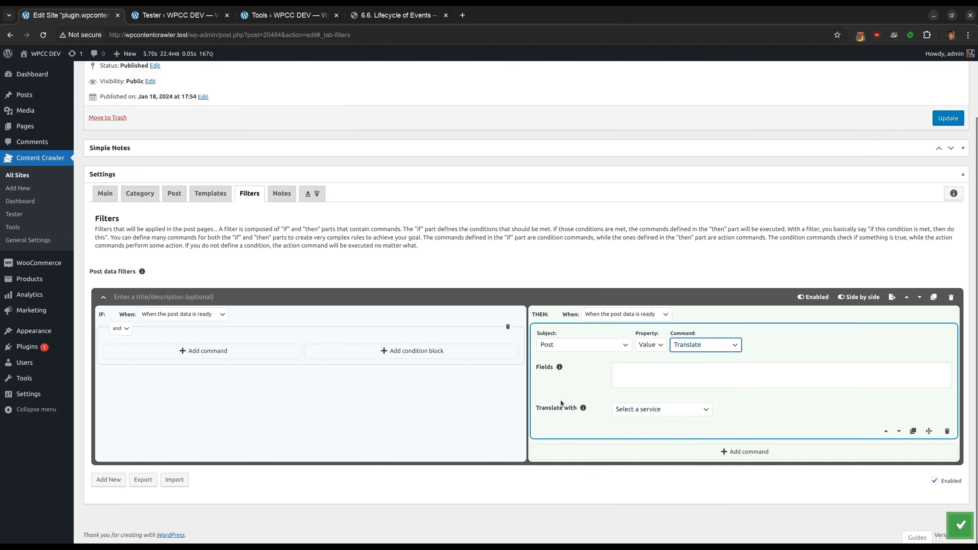
click(659, 411)
click(657, 432)
scroll(580, 387, down, 1)
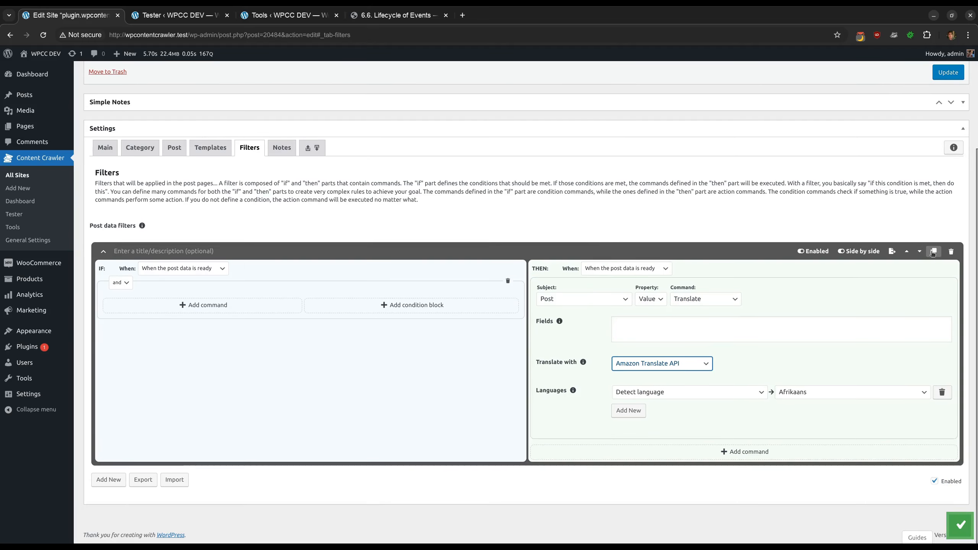
Add a new post data filter whose IF condition checks that Translation Errors exists
click(108, 479)
scroll(196, 443, down, 2)
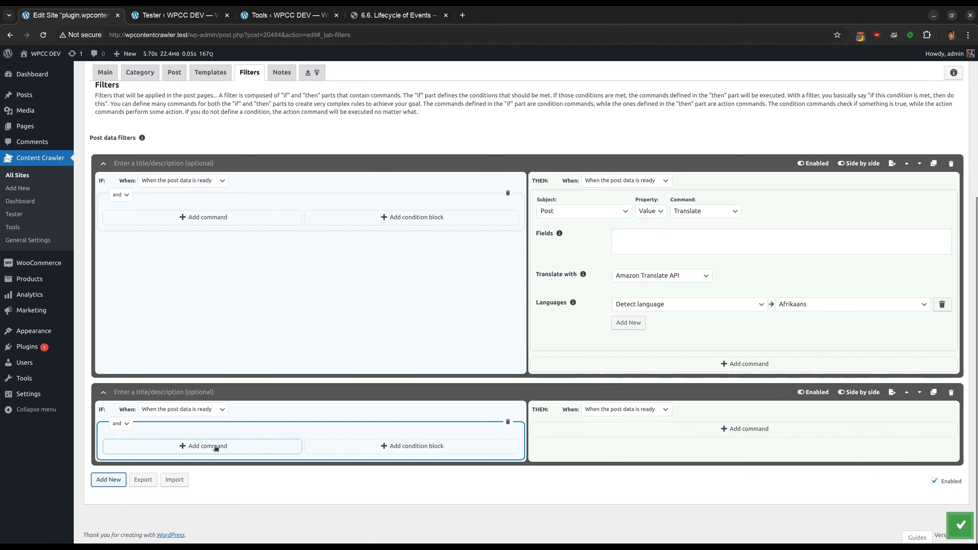
click(216, 445)
scroll(215, 446, down, 1)
click(156, 355)
scroll(158, 308, down, 5)
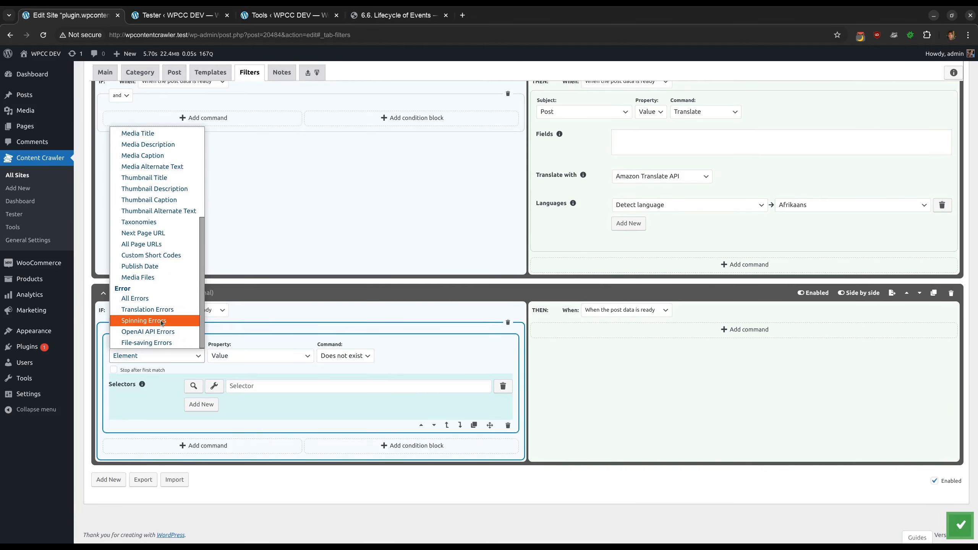
click(162, 312)
click(281, 402)
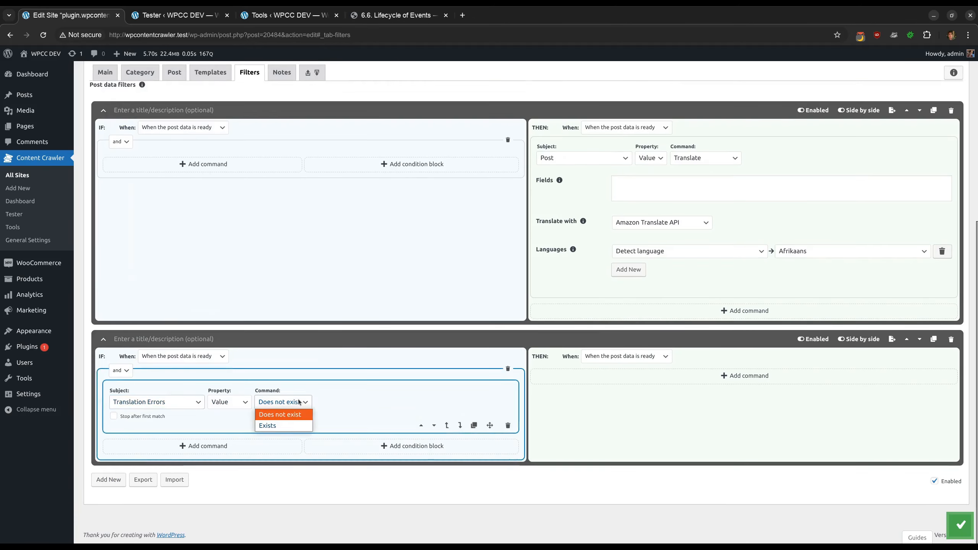
click(292, 425)
Add a THEN command to the new filter that translates the post using DeepL Translate API
click(744, 376)
scroll(624, 385, down, 1)
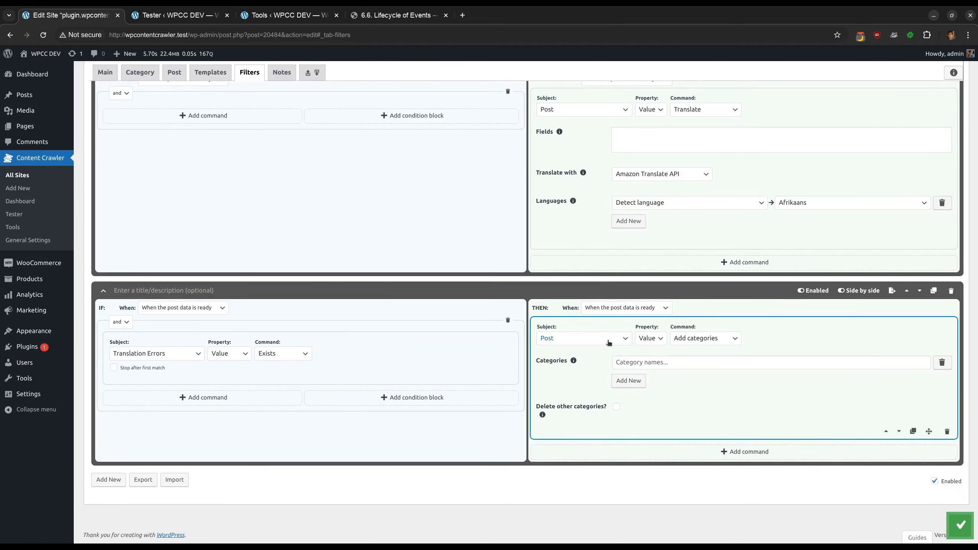
click(705, 337)
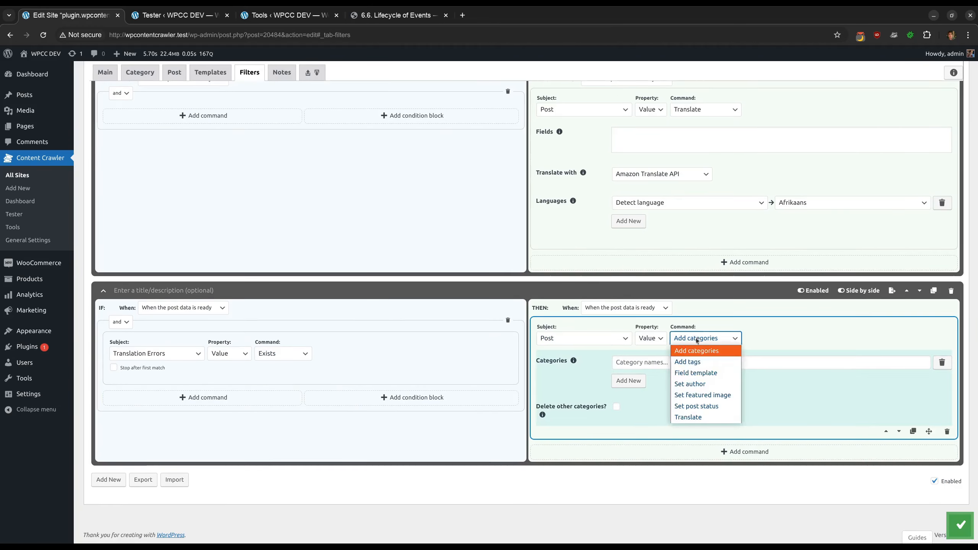
click(689, 417)
click(653, 411)
click(661, 443)
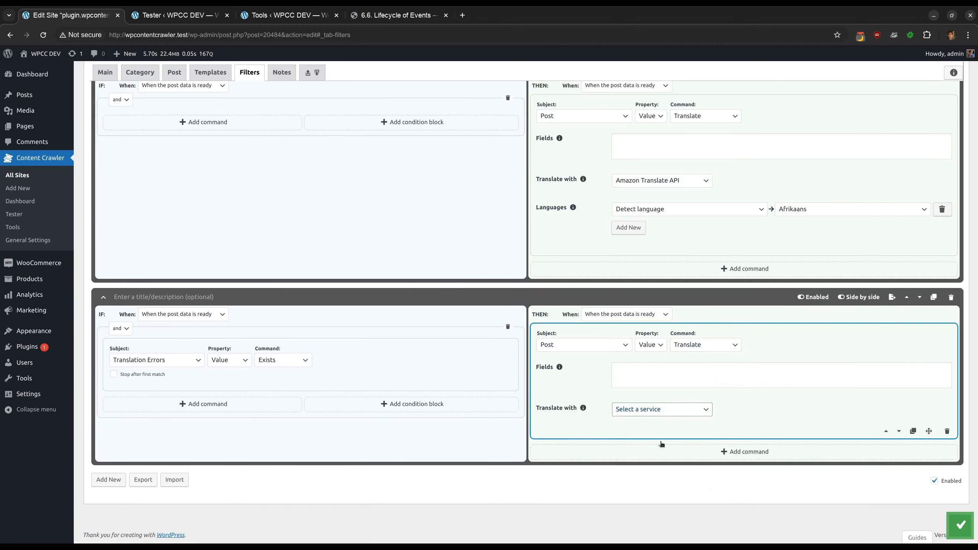
click(675, 457)
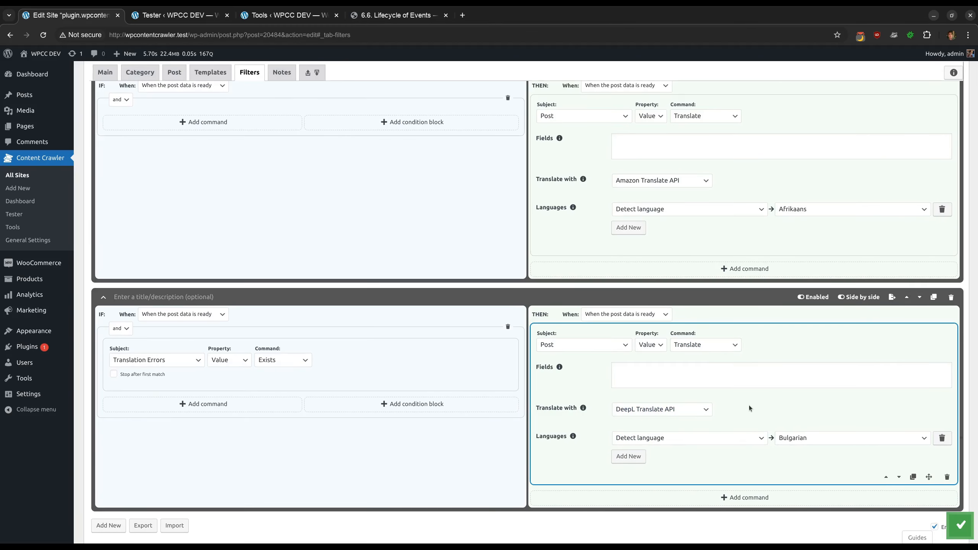
Add a command above the translation that removes Translation Errors
click(740, 498)
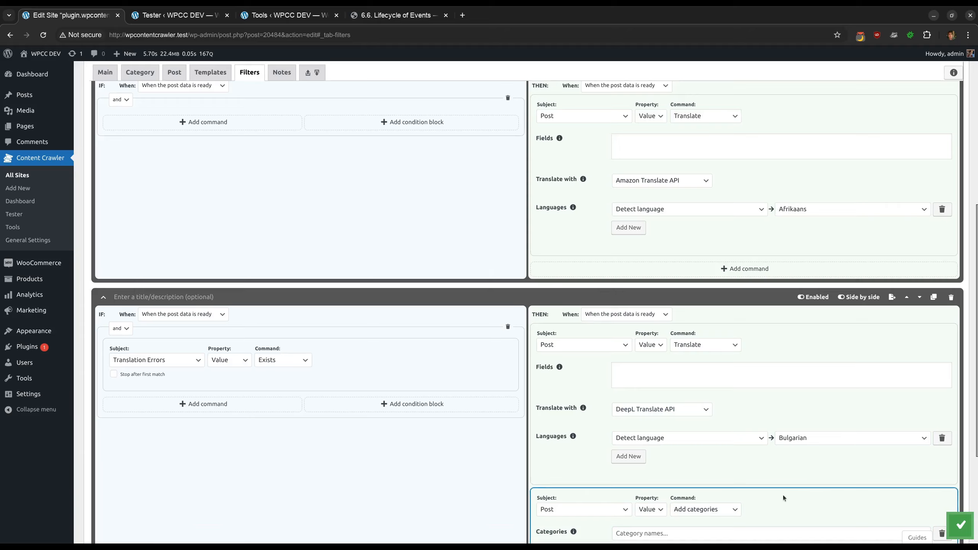
scroll(808, 493, down, 4)
click(886, 431)
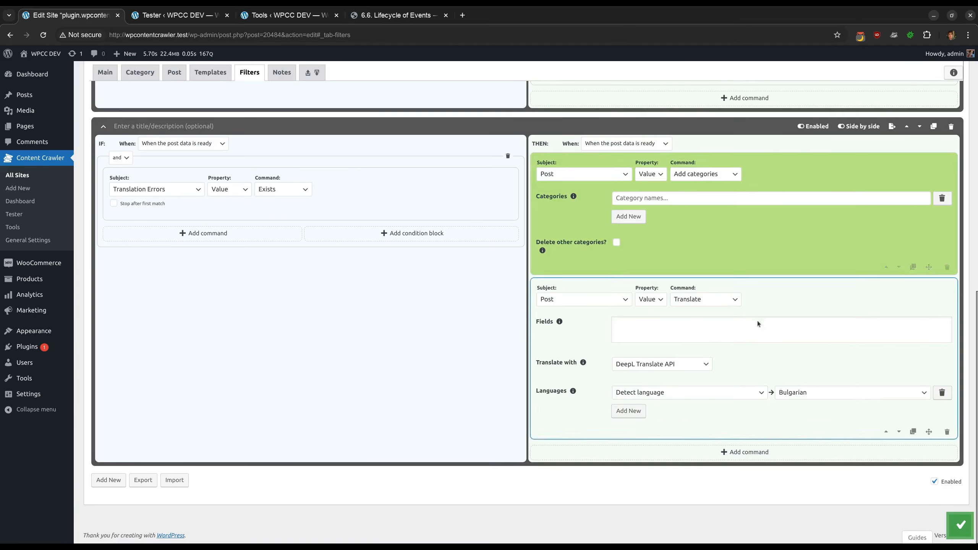
click(588, 180)
scroll(593, 270, down, 5)
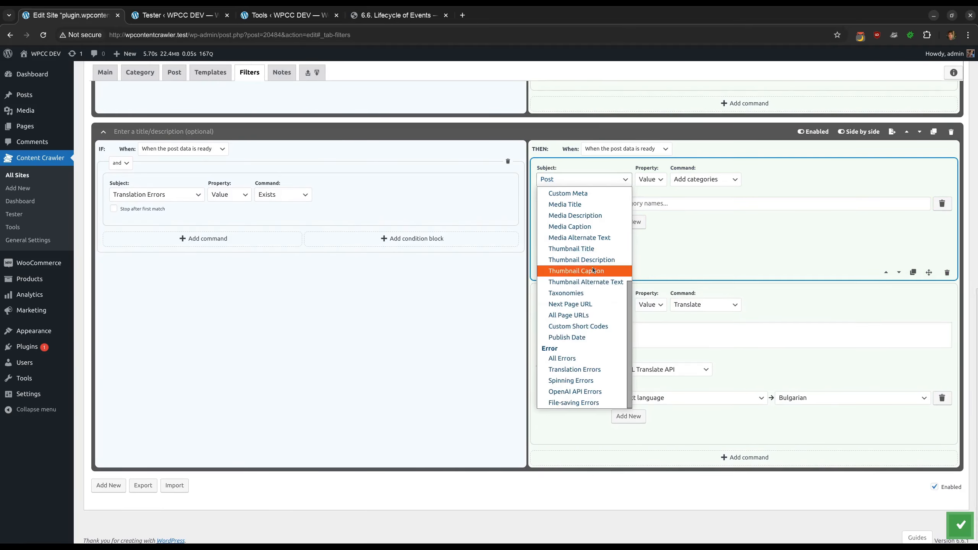
click(574, 369)
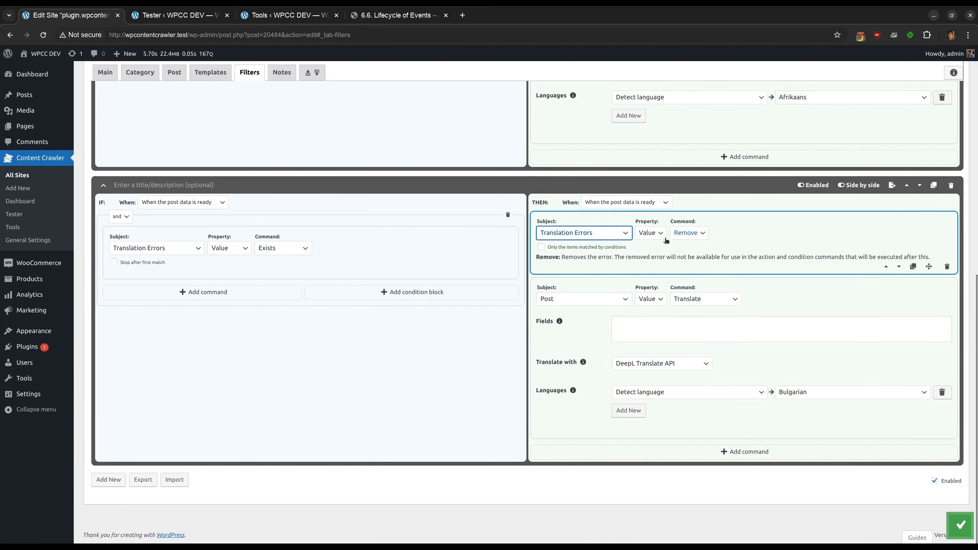
click(674, 255)
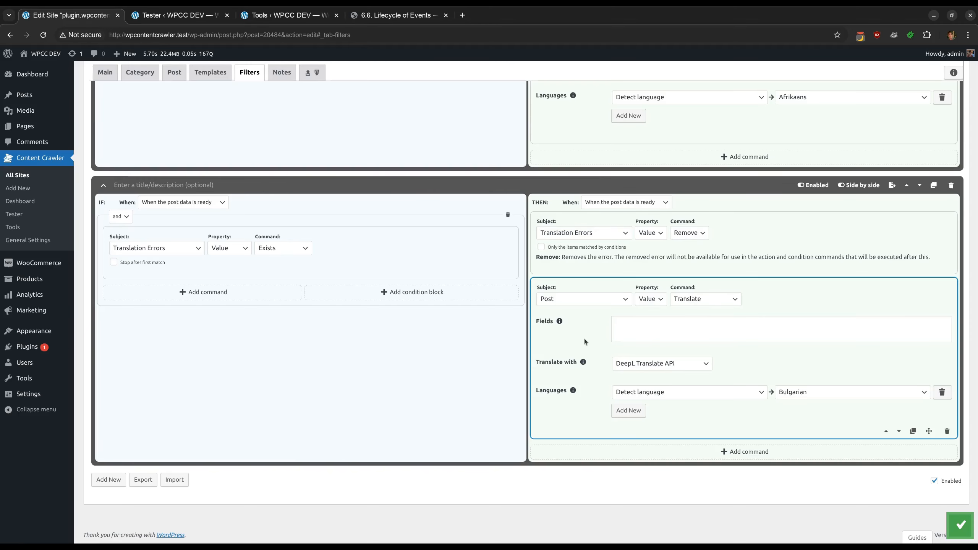
Duplicate the DeepL translation filter and switch the copy's translation service to Google Cloud Translation API
click(934, 186)
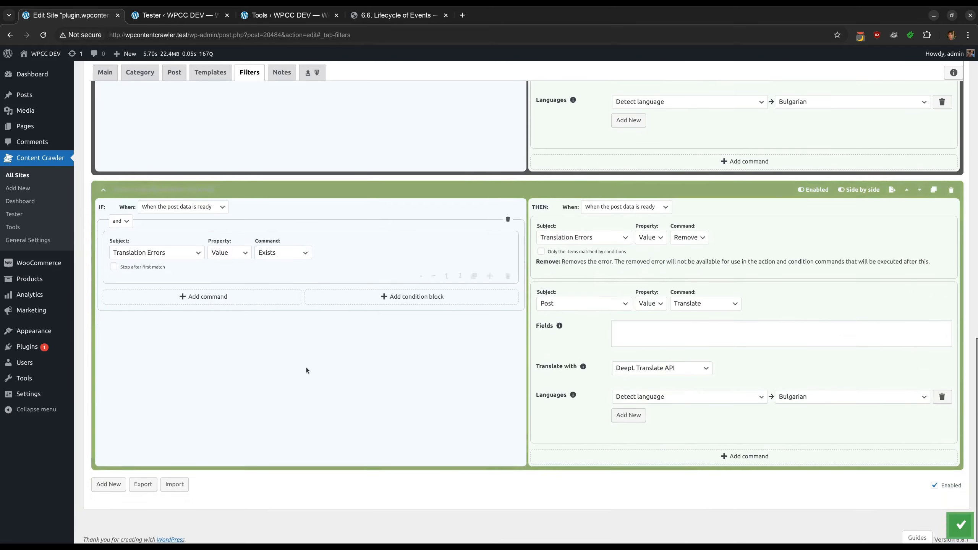
click(655, 364)
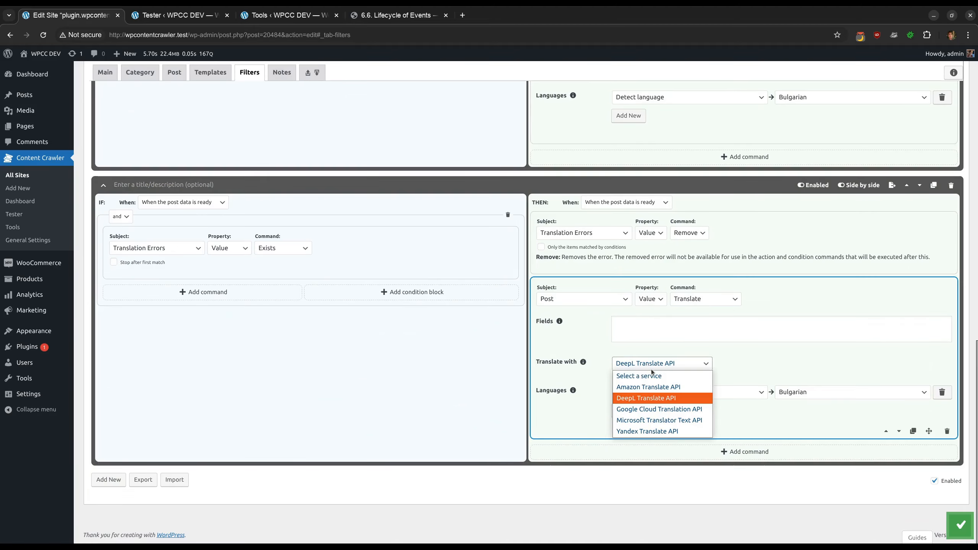
click(658, 409)
Open the Site Tester and run the recent post page test for plugin.wpcontentcrawler.com
scroll(578, 405, up, 5)
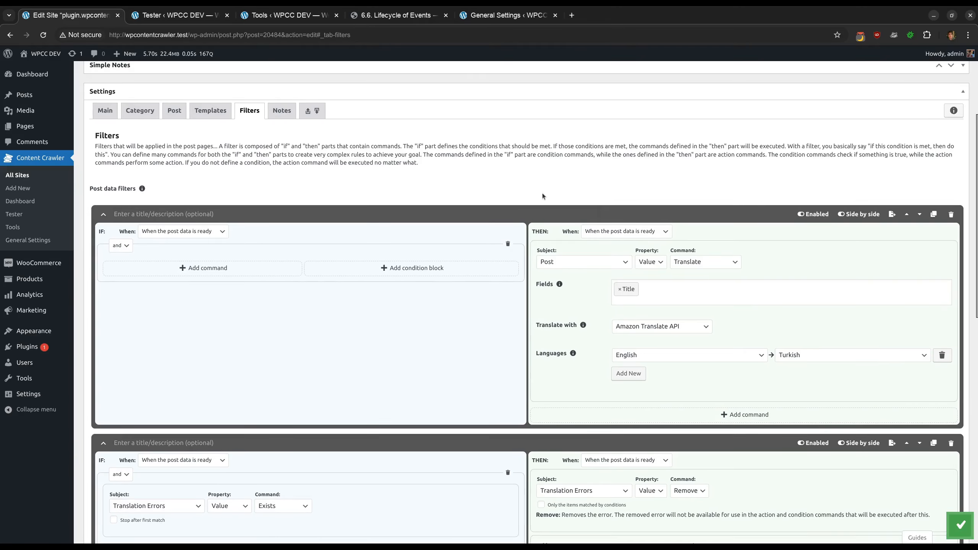
scroll(543, 192, down, 3)
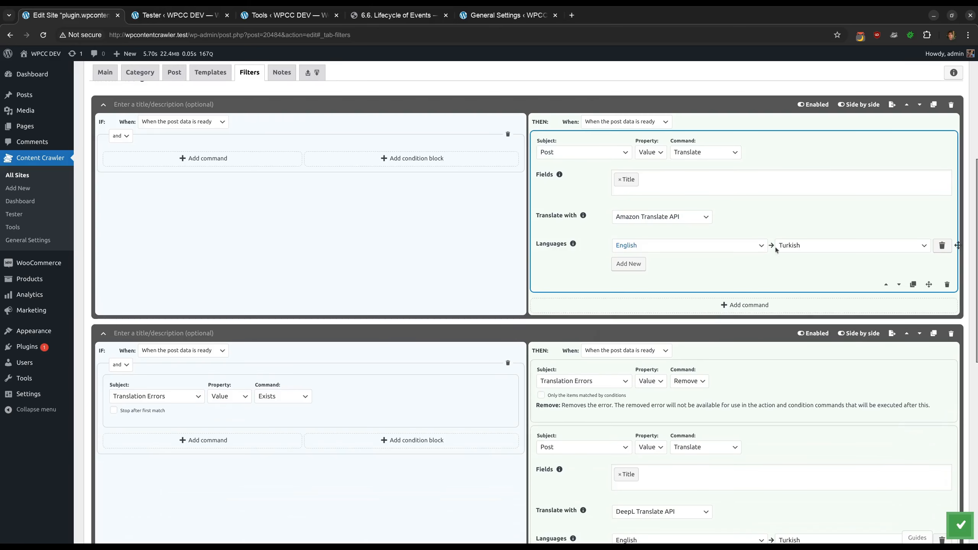
scroll(619, 325, down, 4)
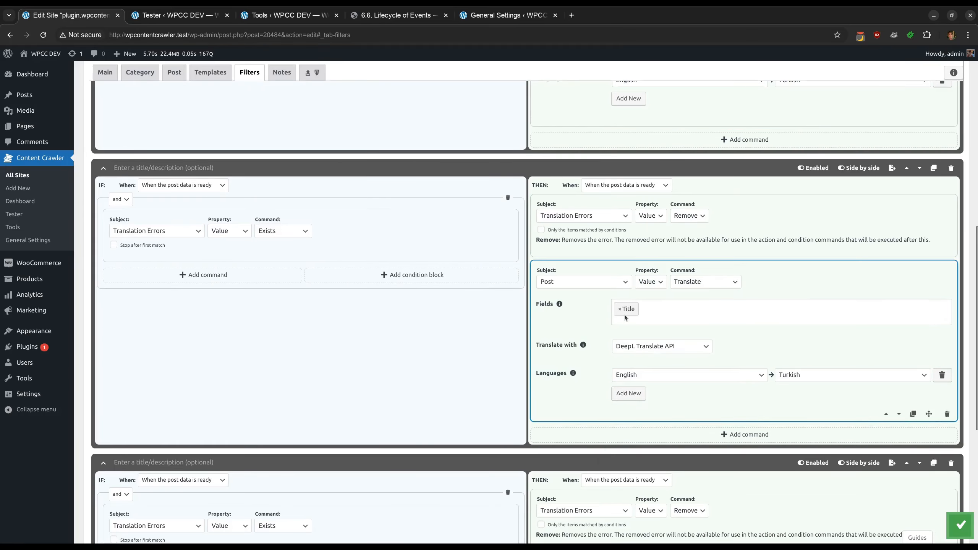
scroll(632, 348, down, 7)
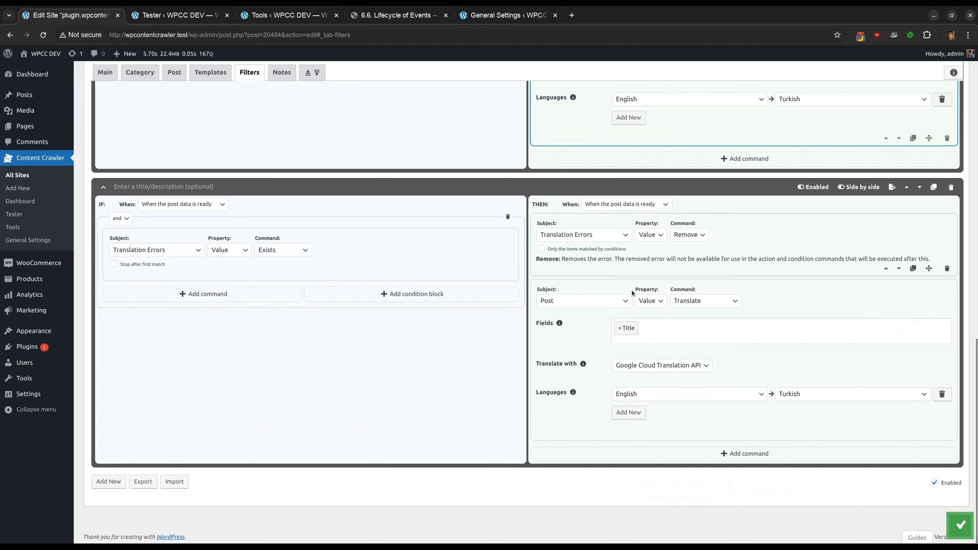
scroll(622, 328, up, 9)
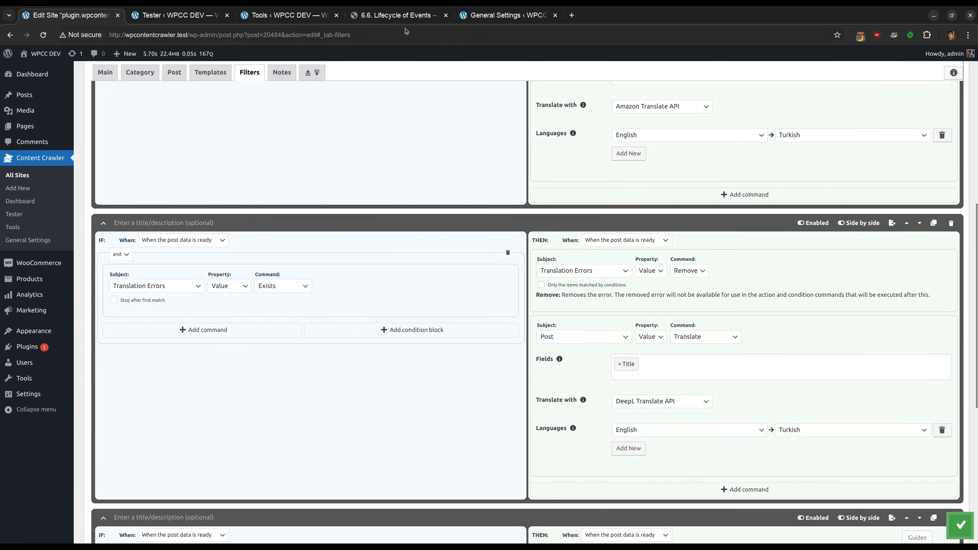
click(184, 17)
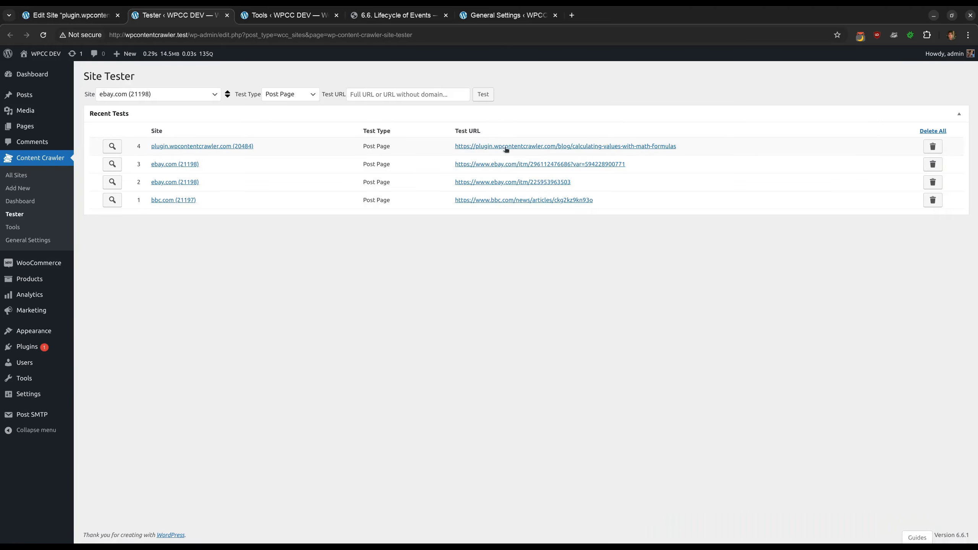
click(114, 146)
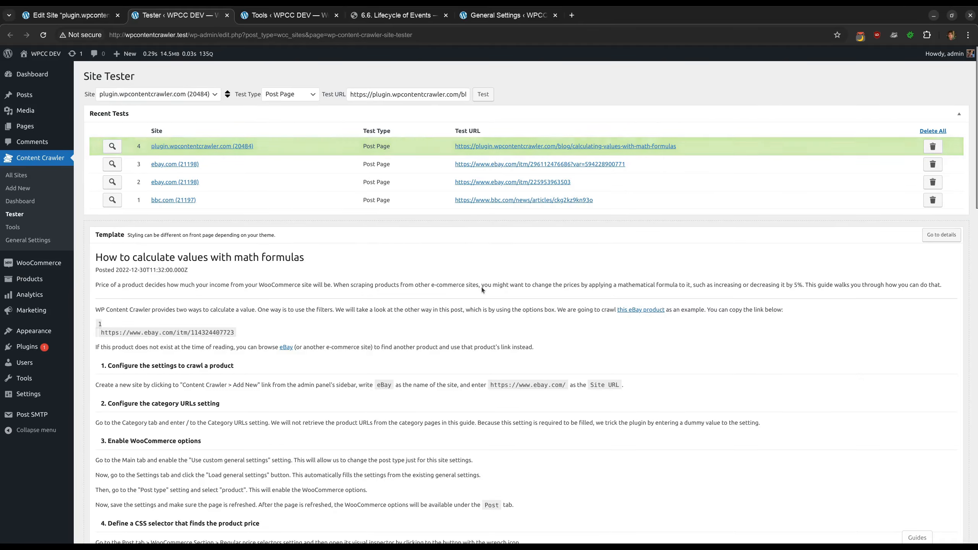
Examine the test's filter setting explanations, translation error messages and translated title
scroll(481, 288, down, 15)
scroll(479, 285, up, 3)
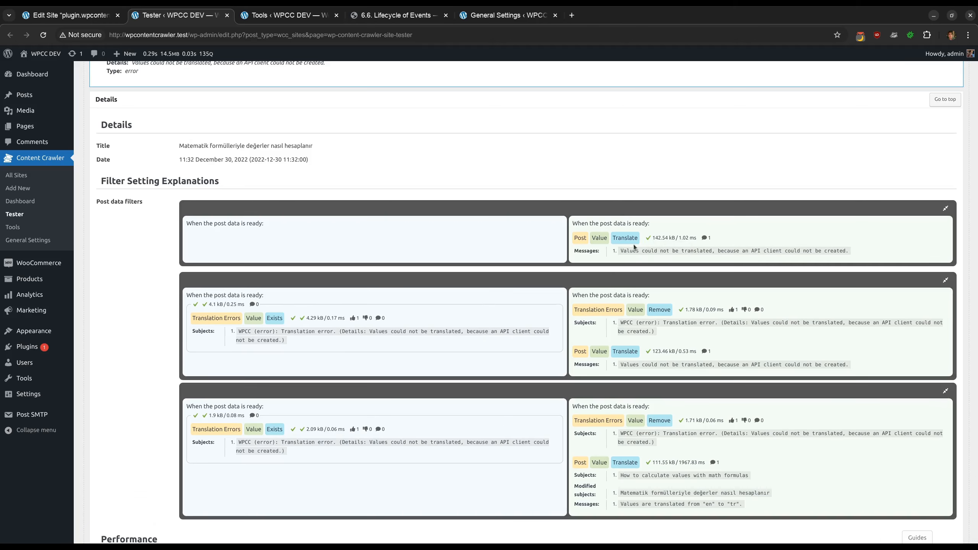
drag(621, 250, 855, 249)
click(855, 249)
drag(620, 365, 852, 365)
click(853, 365)
scroll(631, 386, down, 2)
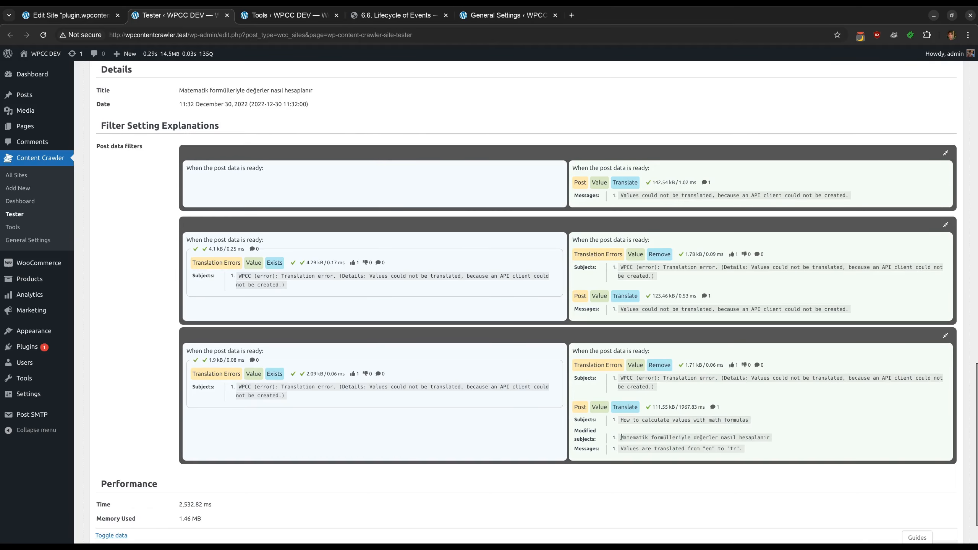
drag(621, 436, 790, 440)
scroll(662, 430, up, 6)
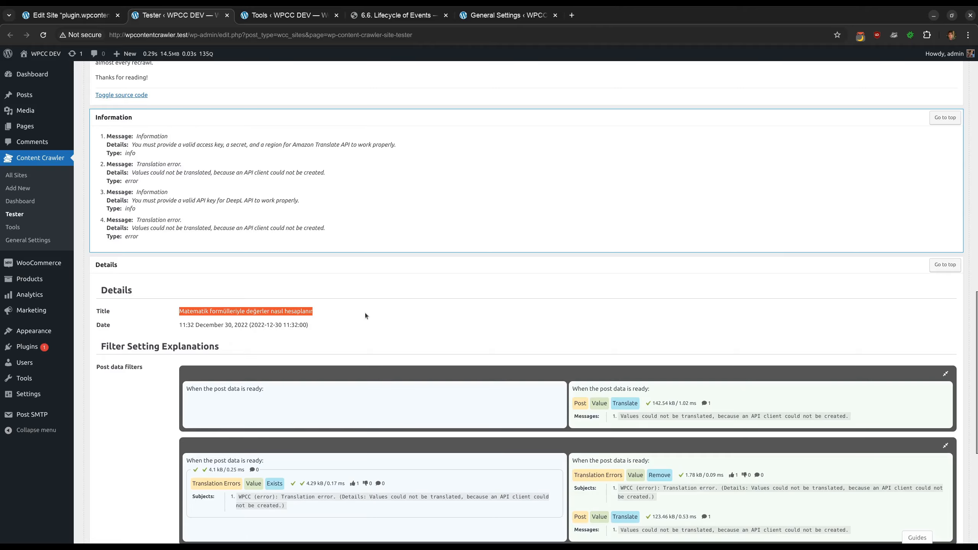
scroll(365, 313, down, 3)
scroll(590, 258, up, 12)
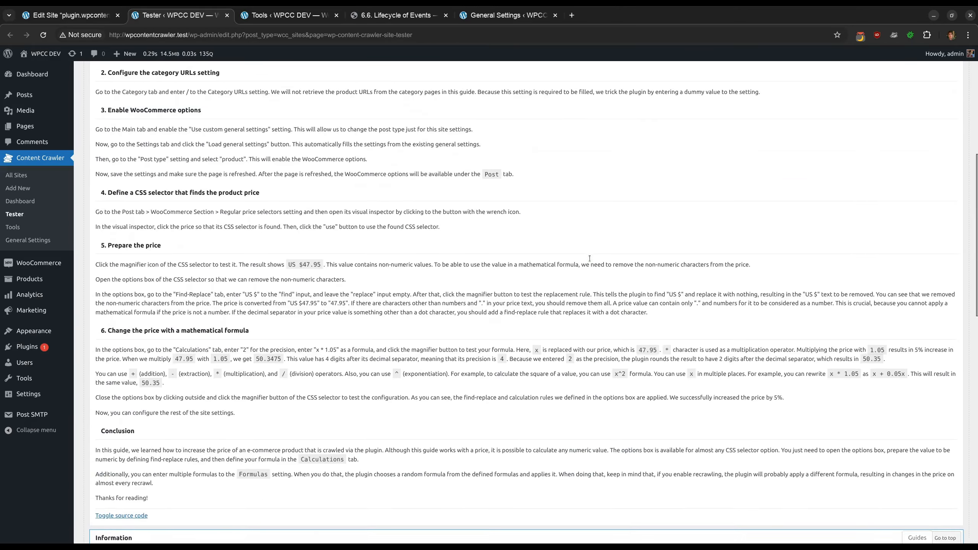
scroll(589, 258, up, 8)
Run the site test again and review the filter setting explanations
click(483, 94)
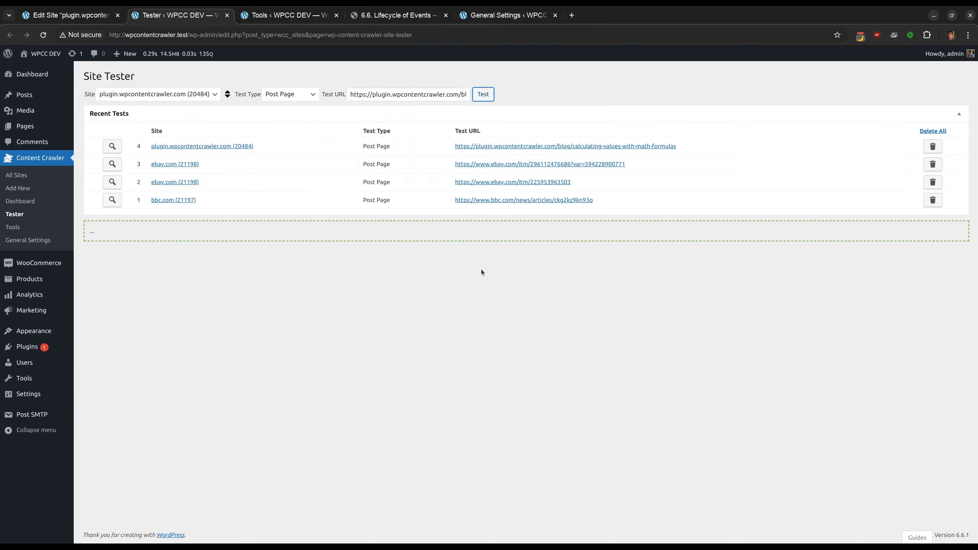
scroll(481, 272, down, 15)
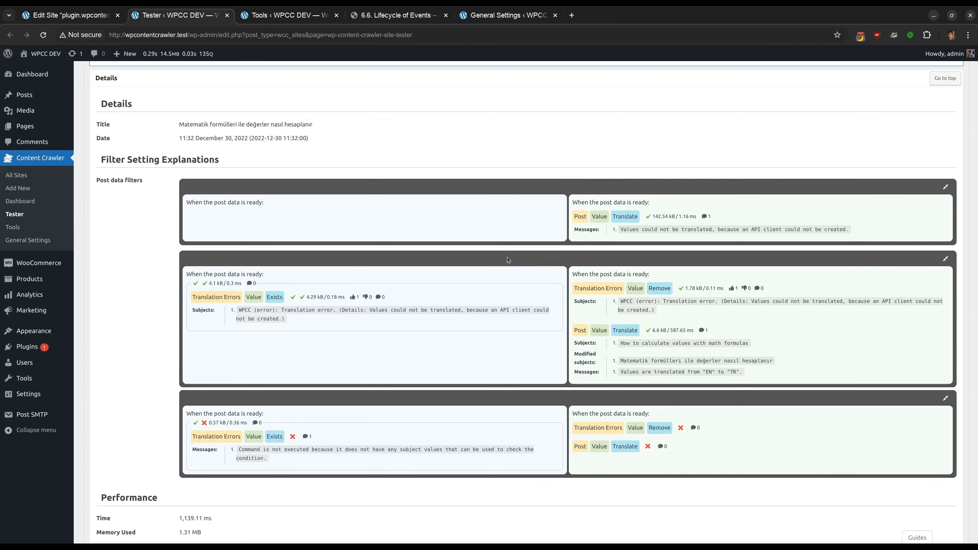
scroll(508, 259, up, 20)
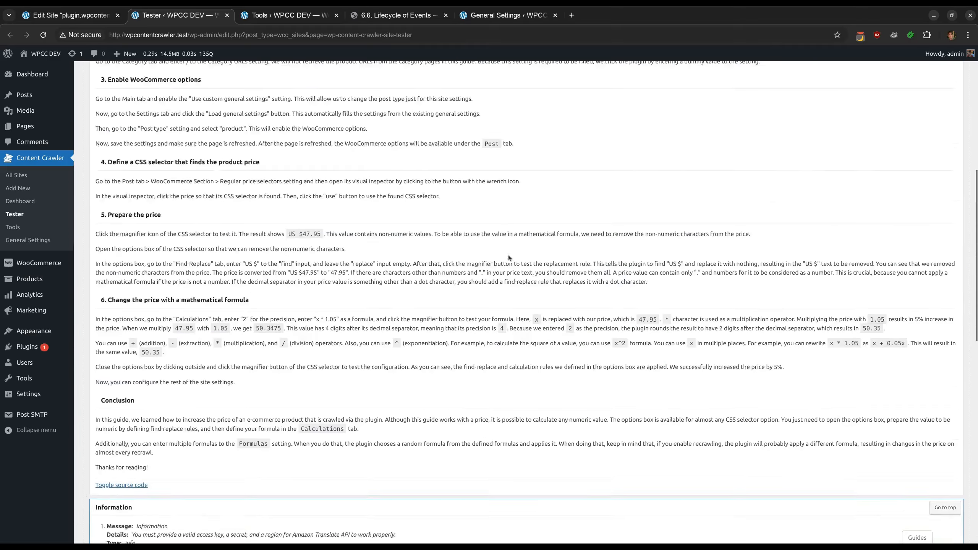
Run the test once more and inspect the translated title and skipped commands in the filter explanations
click(486, 100)
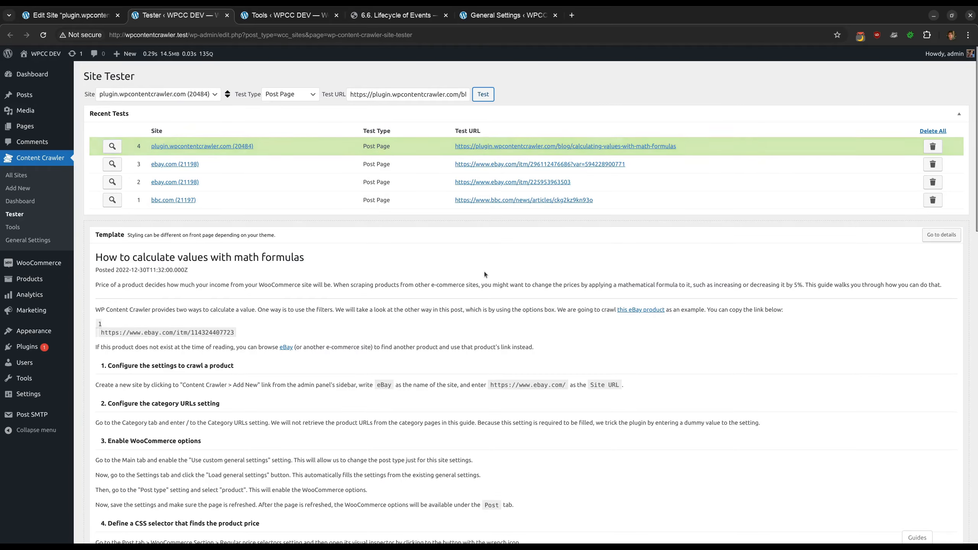
scroll(484, 273, down, 15)
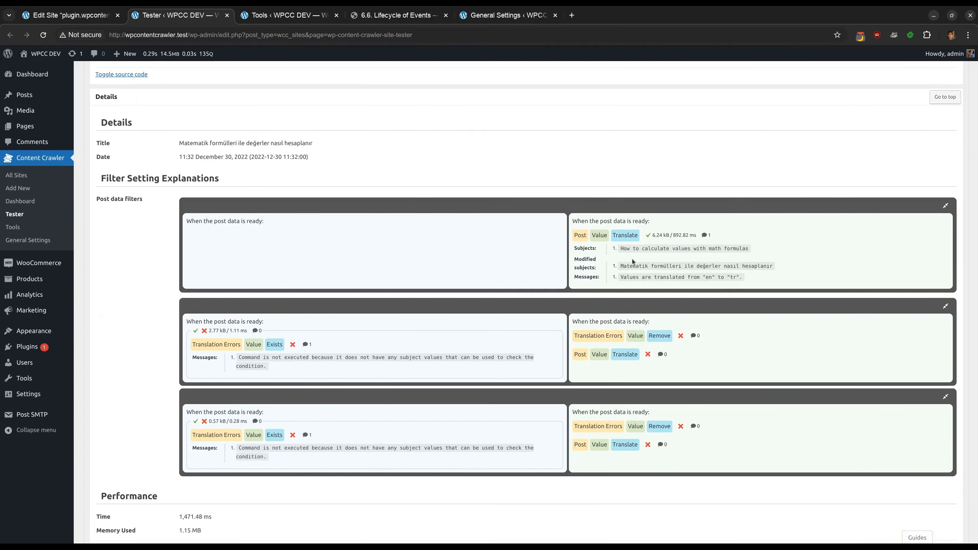
drag(620, 265, 779, 267)
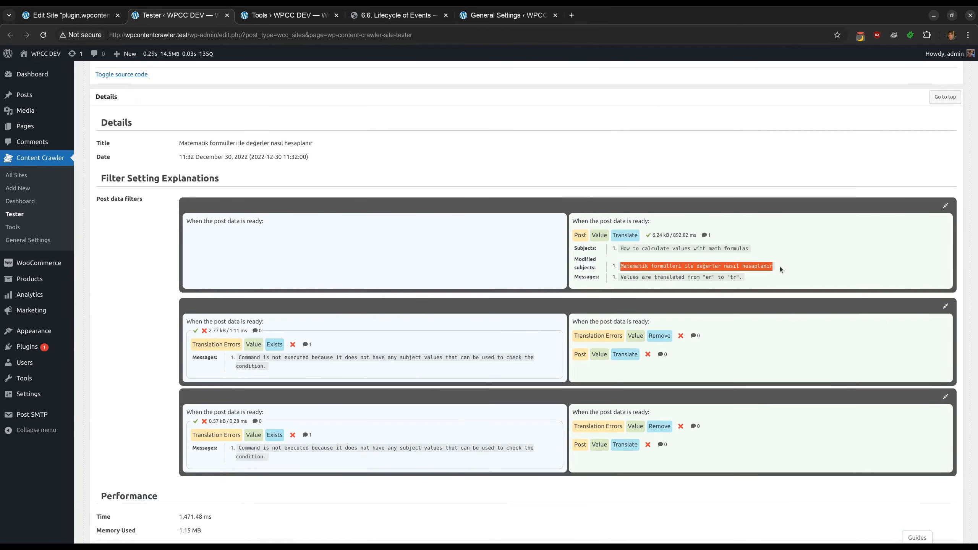
click(779, 266)
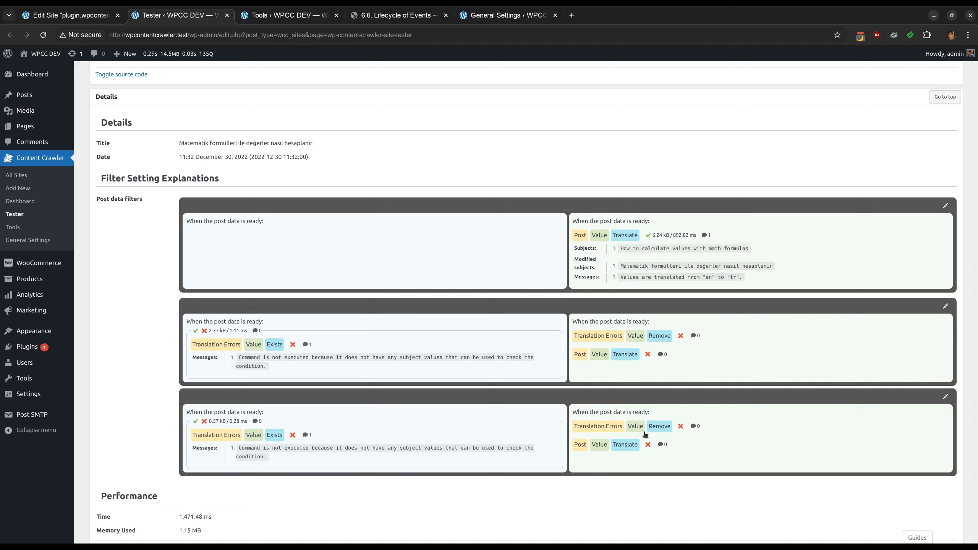
click(647, 444)
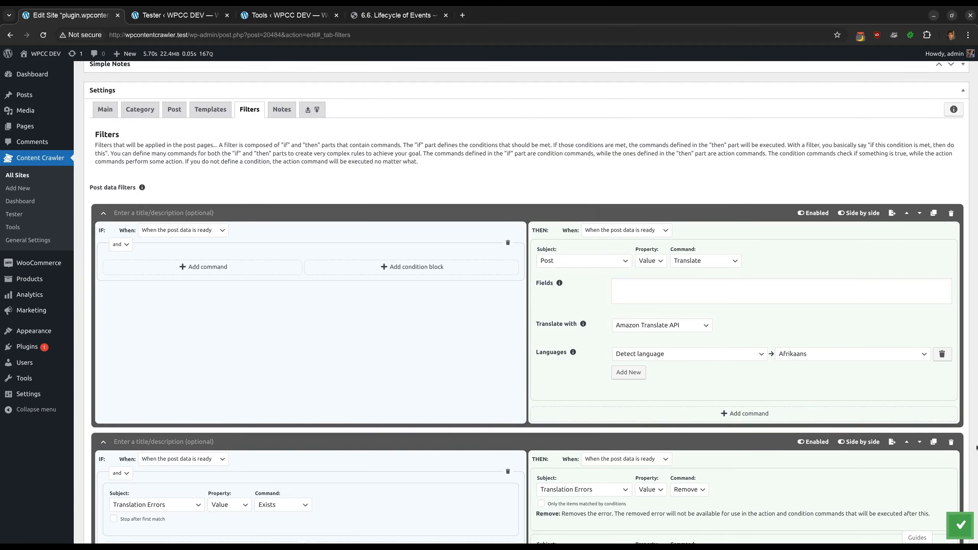
Delete the translation filters from the post data filters
click(950, 214)
click(951, 214)
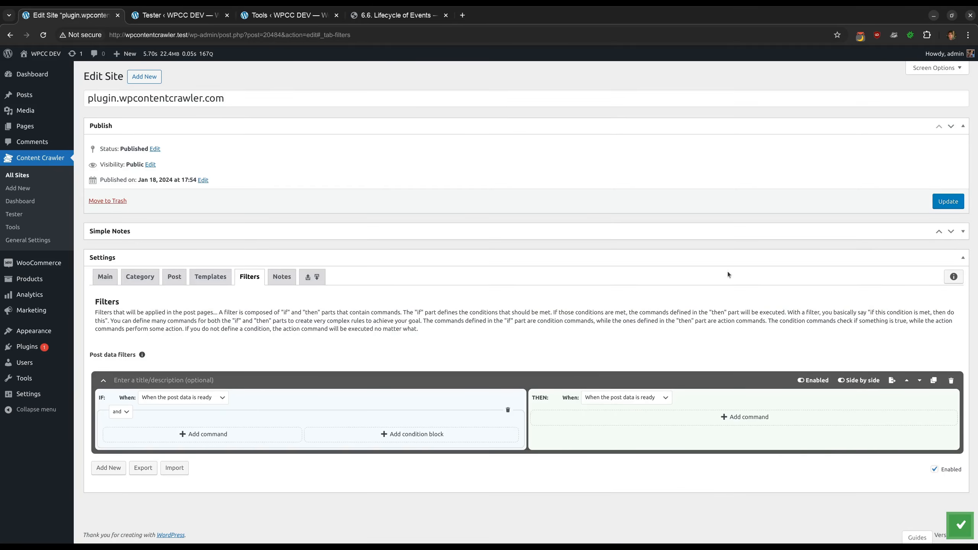
Add an IF condition command to the remaining filter with OpenAI API Errors as its subject
click(231, 434)
scroll(314, 364, down, 2)
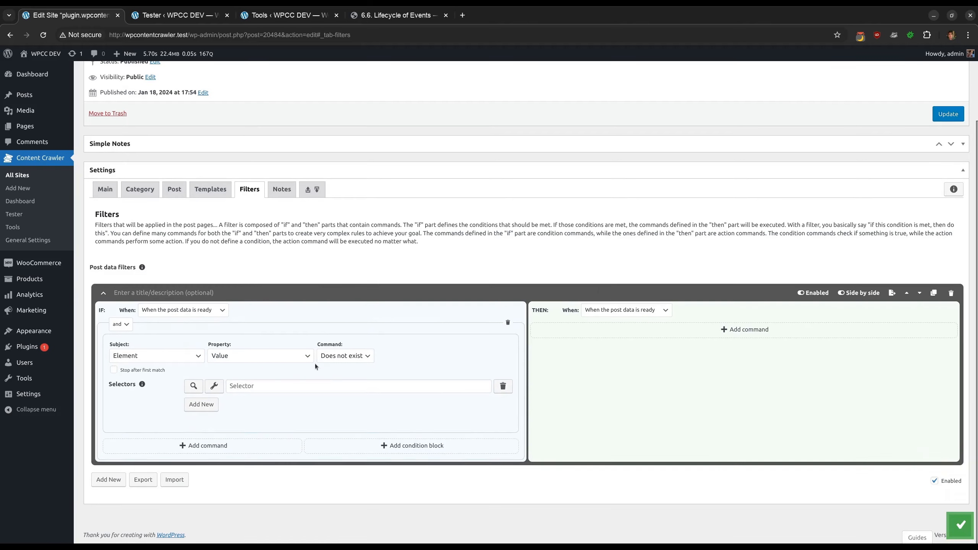
click(159, 357)
scroll(163, 309, down, 4)
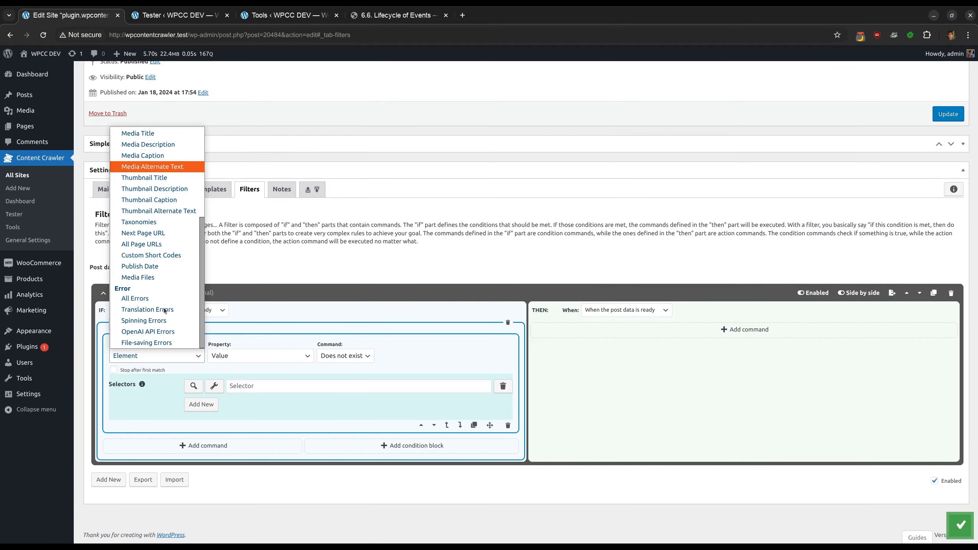
click(166, 329)
Set the condition to check that the Error text contains "authorization", case insensitive
click(229, 402)
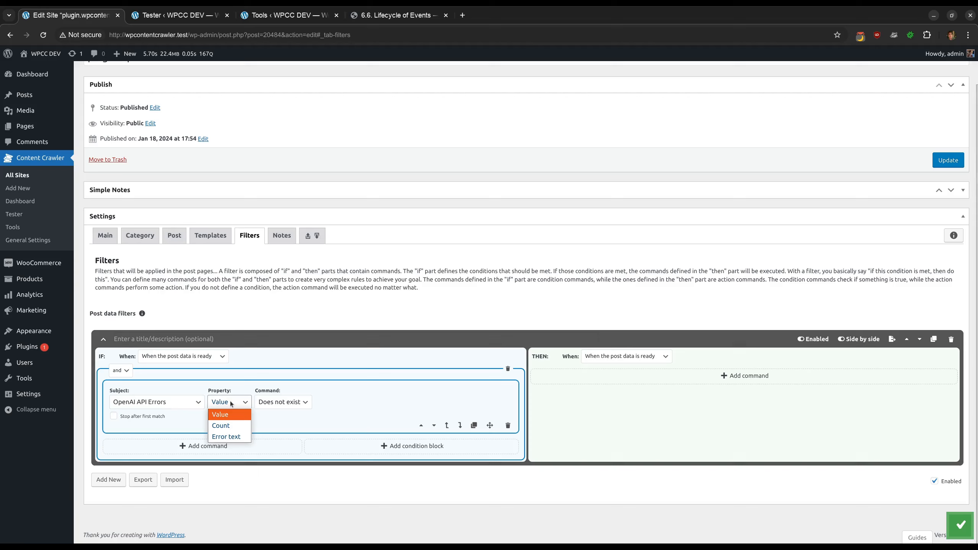
click(223, 425)
scroll(231, 401, down, 1)
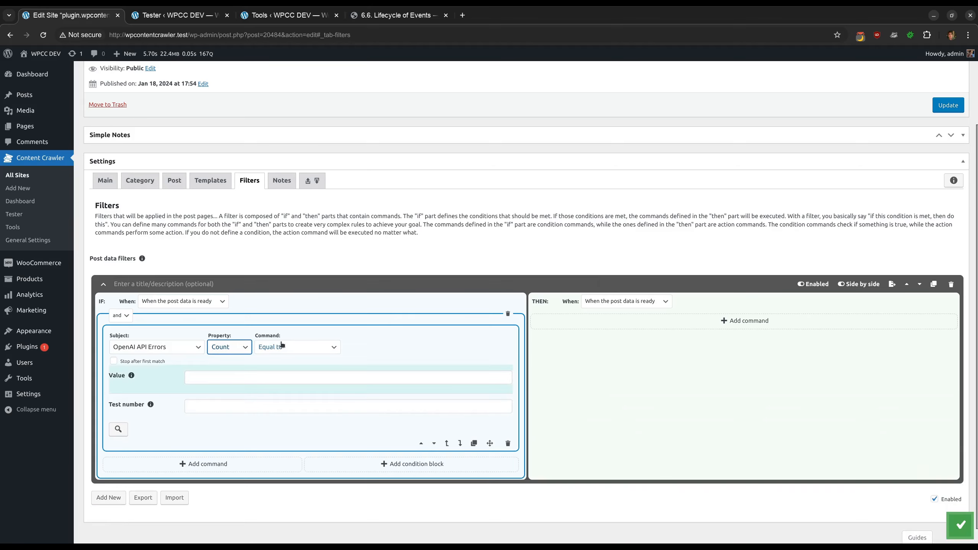
click(229, 345)
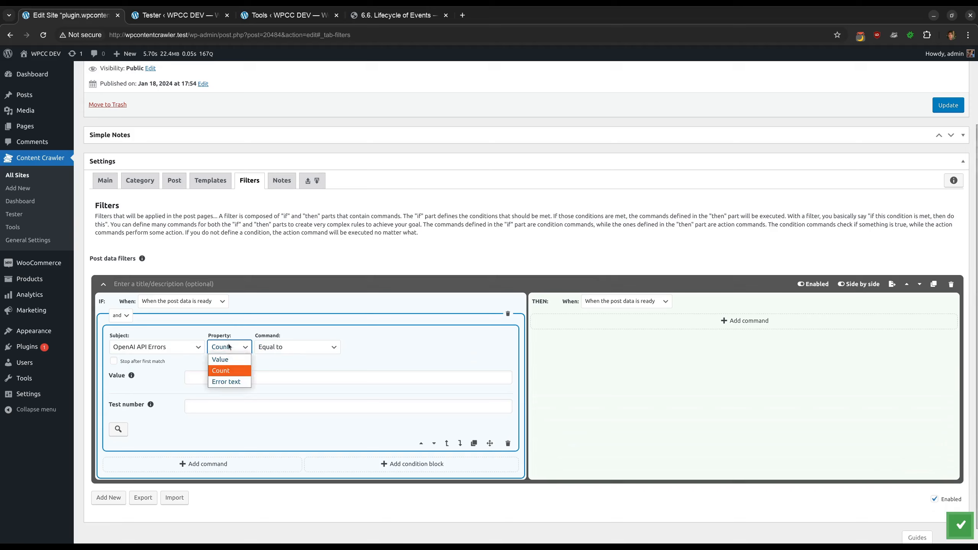
click(231, 381)
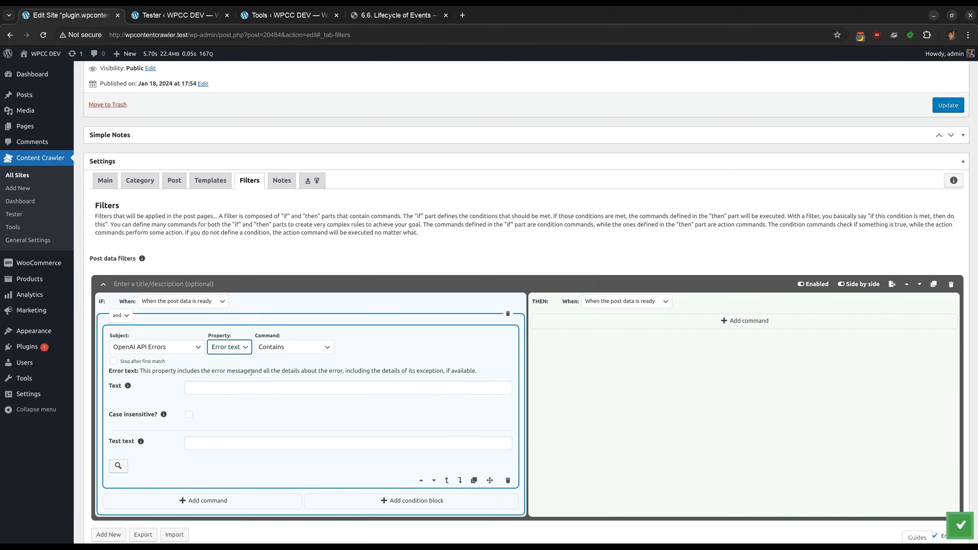
click(247, 388)
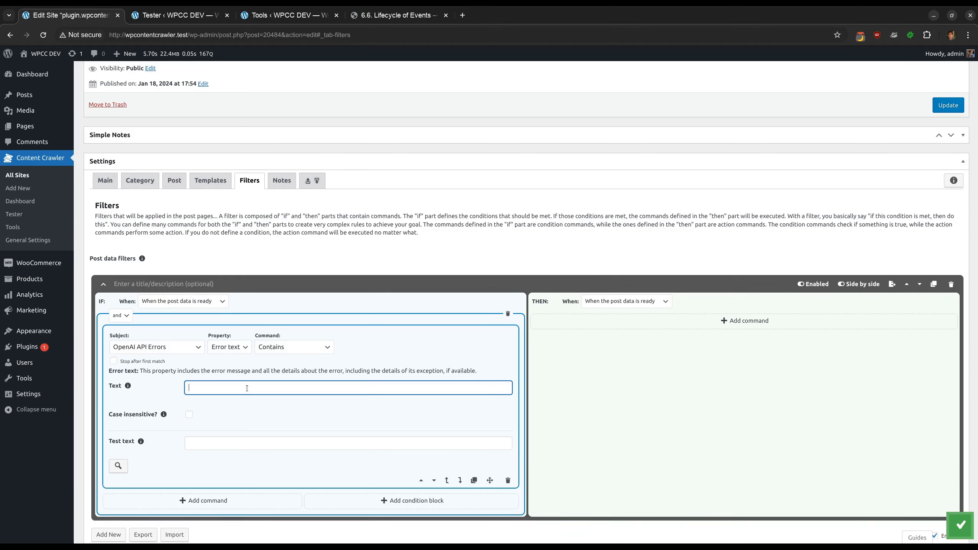
text(authorization)
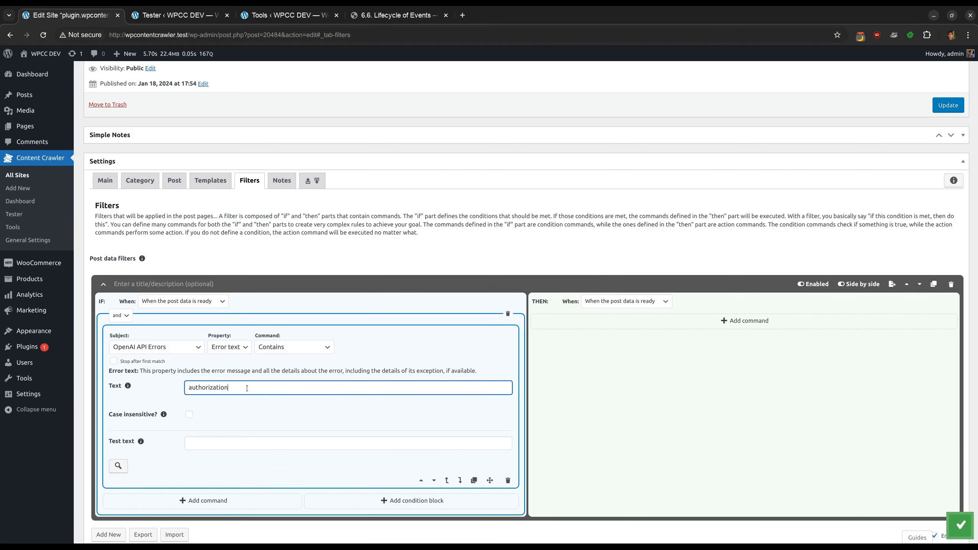
click(189, 414)
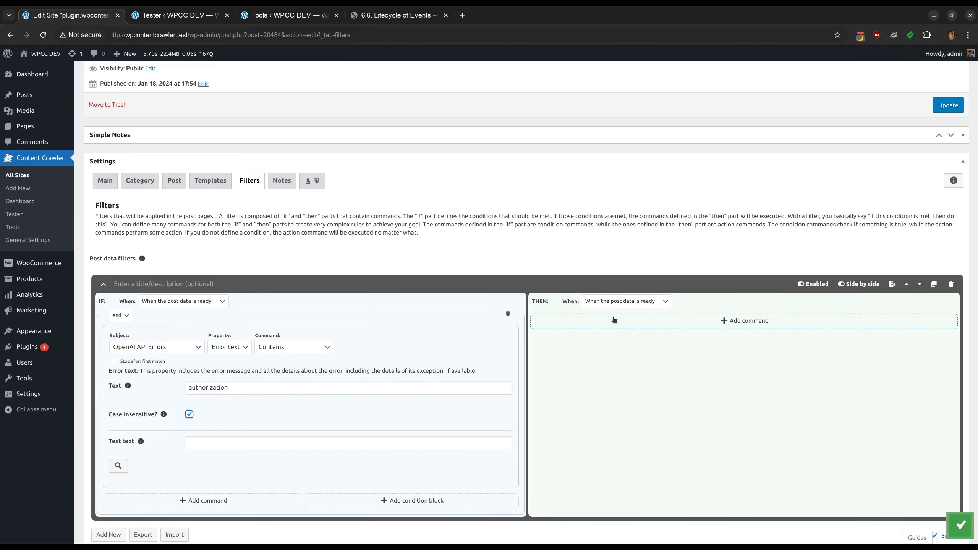
Add a THEN command with subject Setting and command Set scheduling
click(620, 326)
scroll(674, 301, down, 1)
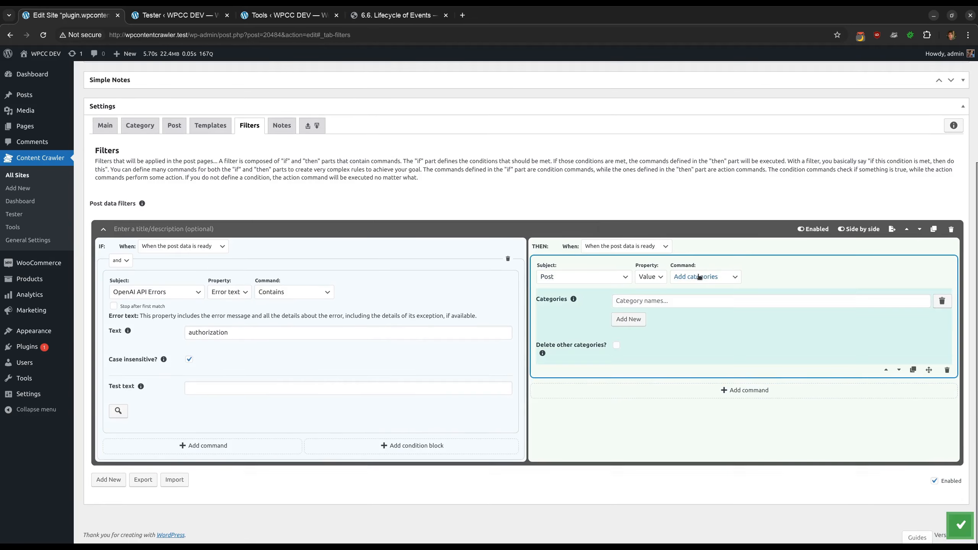
click(703, 275)
click(704, 275)
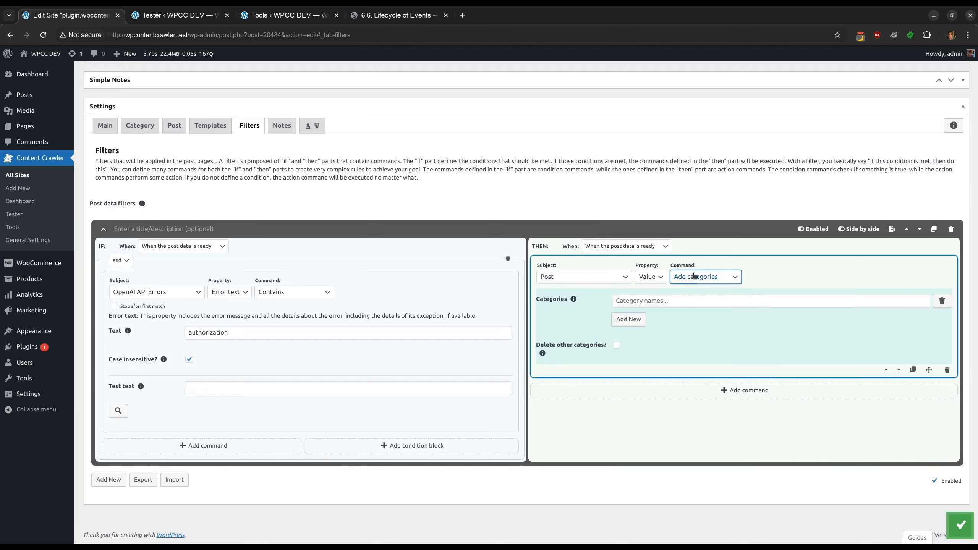
click(575, 277)
click(574, 321)
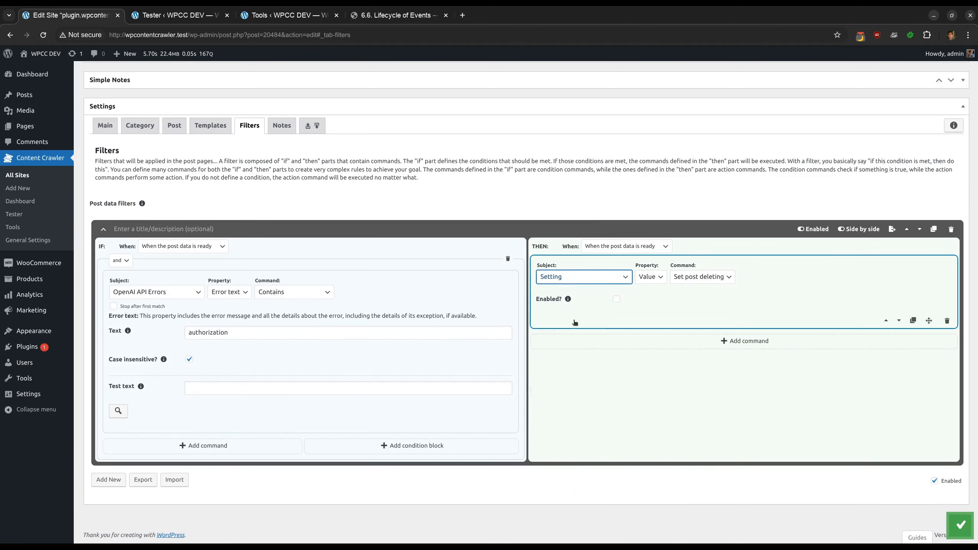
click(693, 275)
click(697, 310)
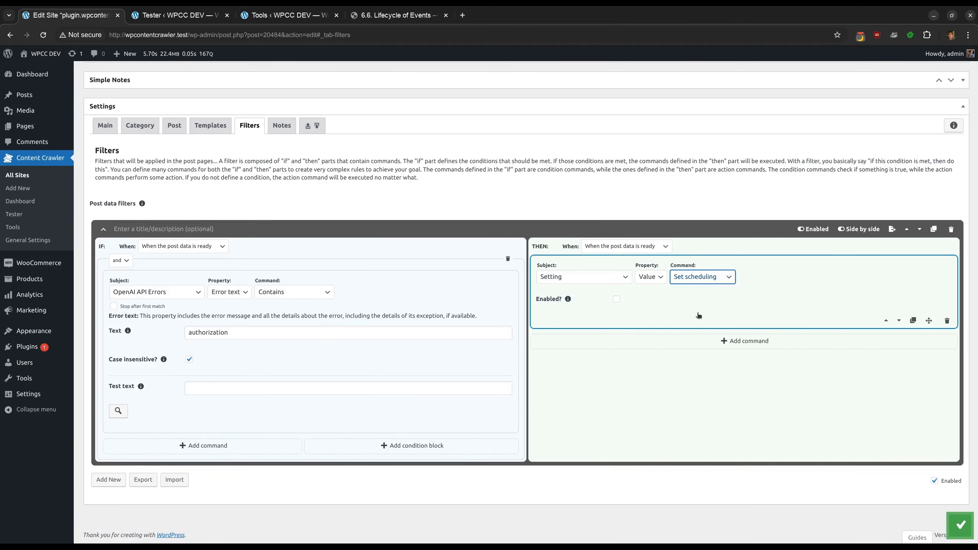
Add a Send email notification command to the THEN part titled "OpenAI API key does not work, the scheduling is disabled"
click(694, 339)
click(583, 337)
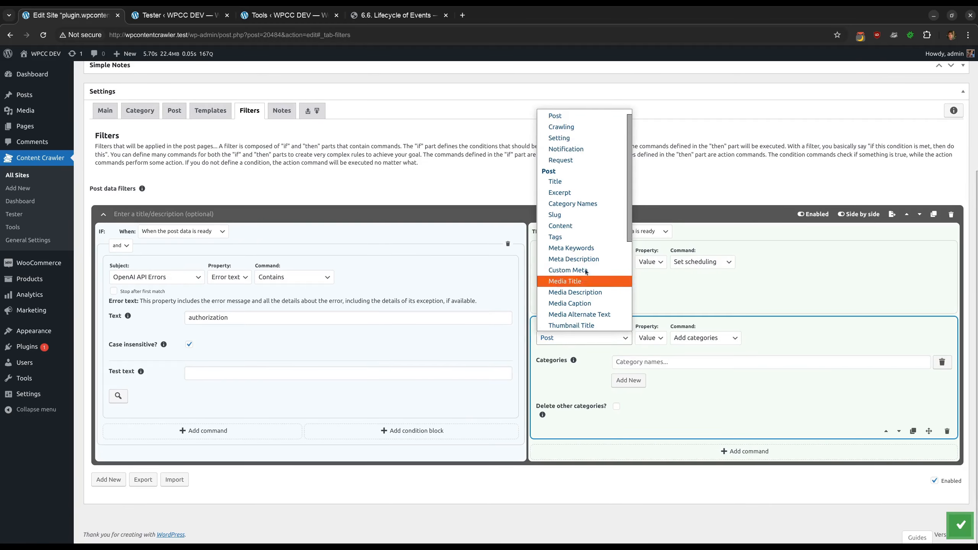
click(577, 149)
scroll(687, 350, down, 2)
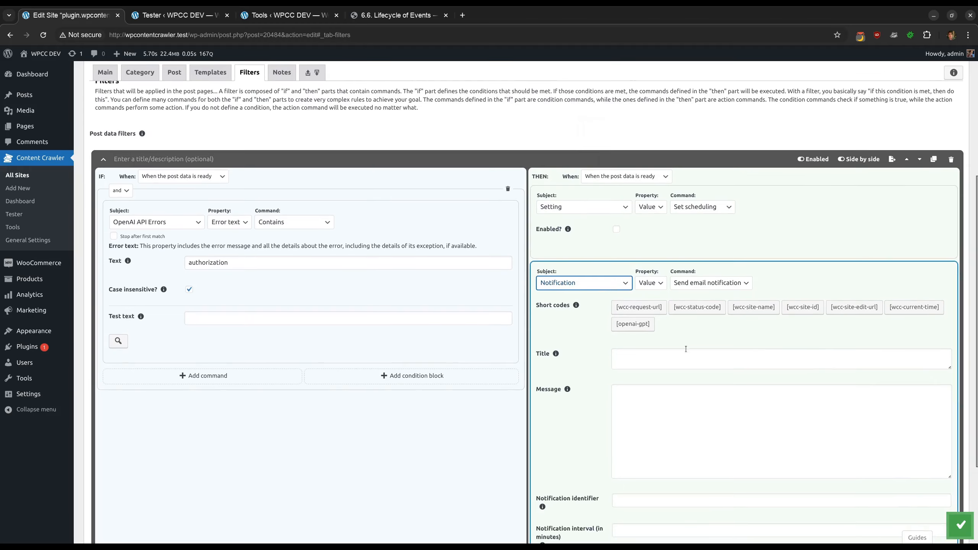
click(662, 354)
text(OpenAI)
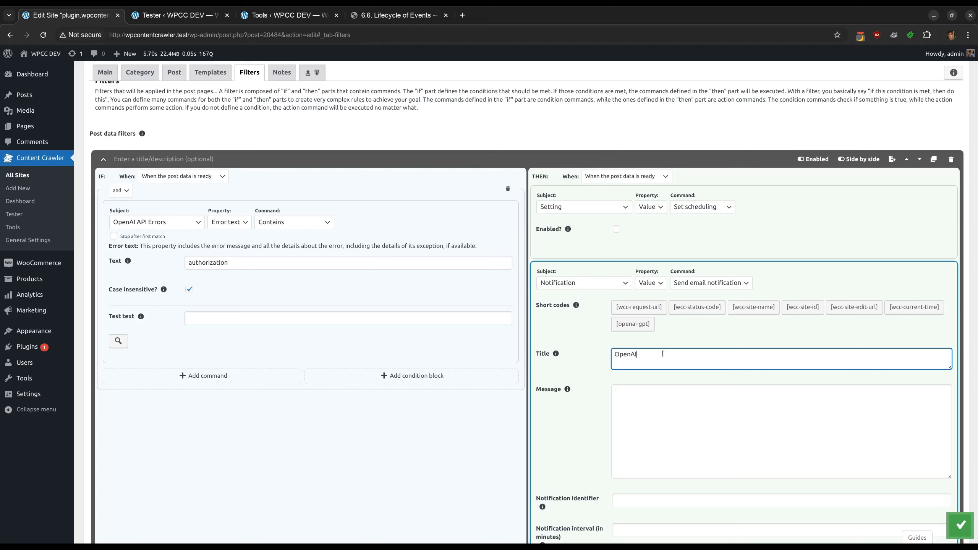
text( API key does not work, the scheduling is disabled)
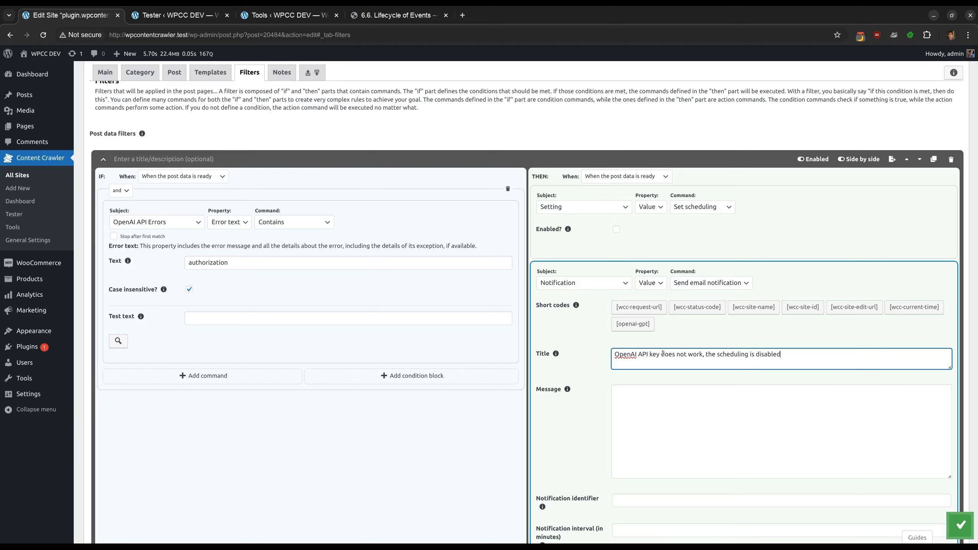
click(576, 369)
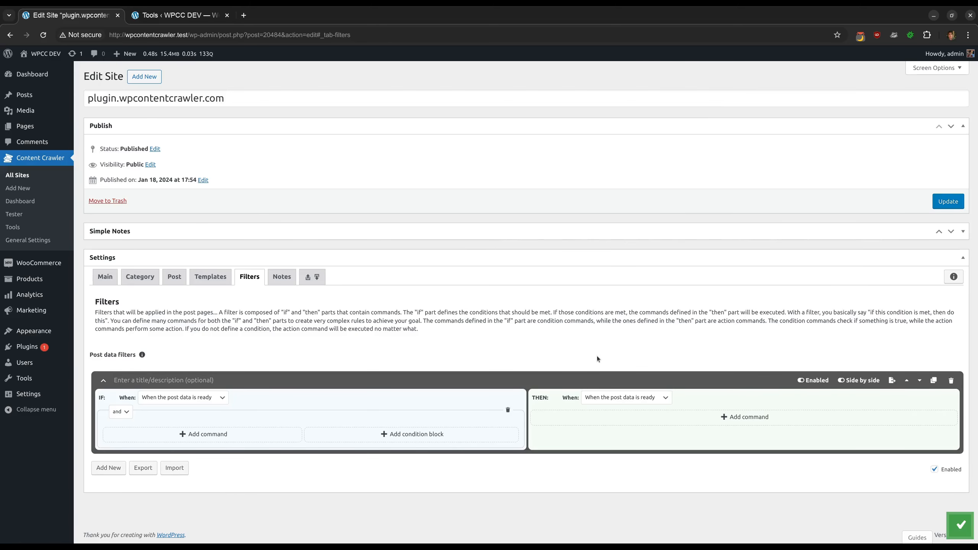
Add a THEN command with subject Setting and command Set scheduling, leaving Enabled unchecked
click(585, 417)
scroll(591, 374, down, 2)
click(587, 338)
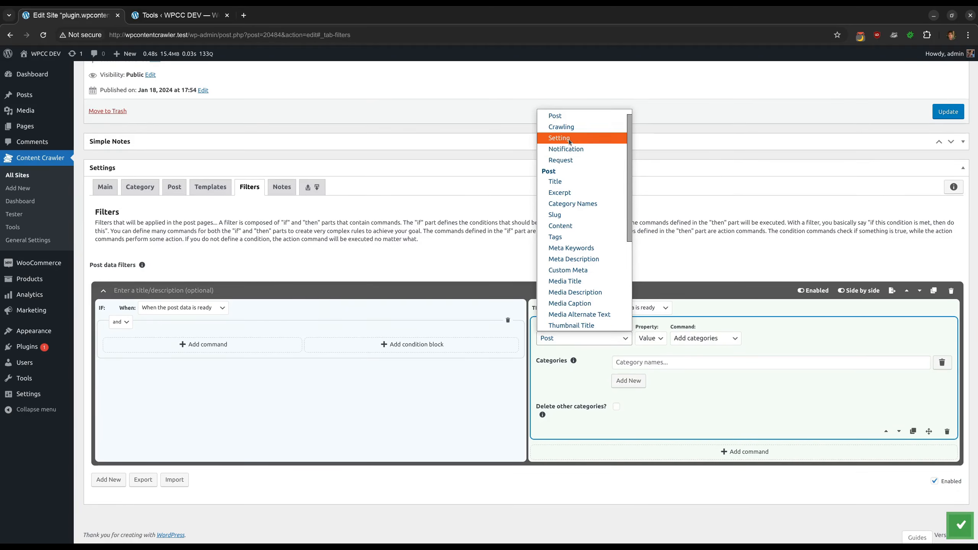
click(570, 138)
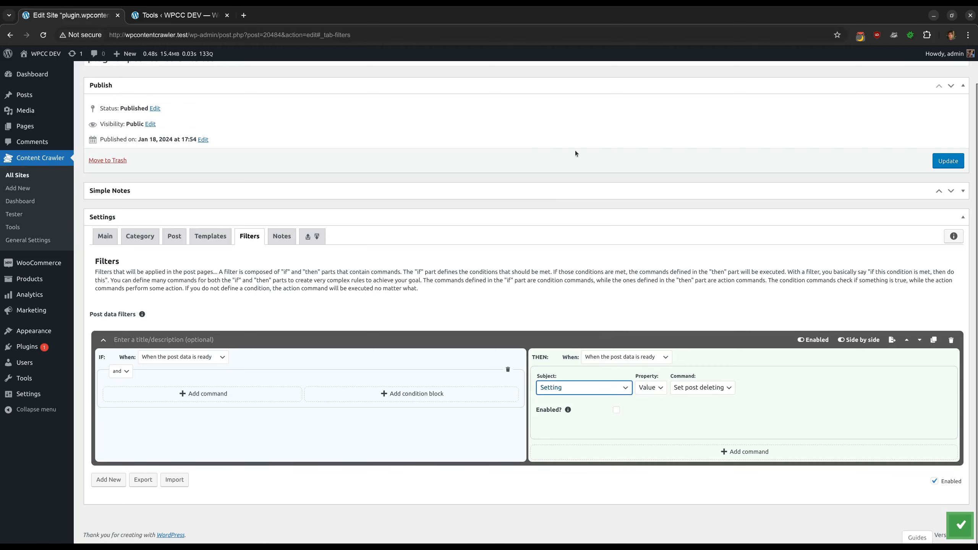
click(716, 389)
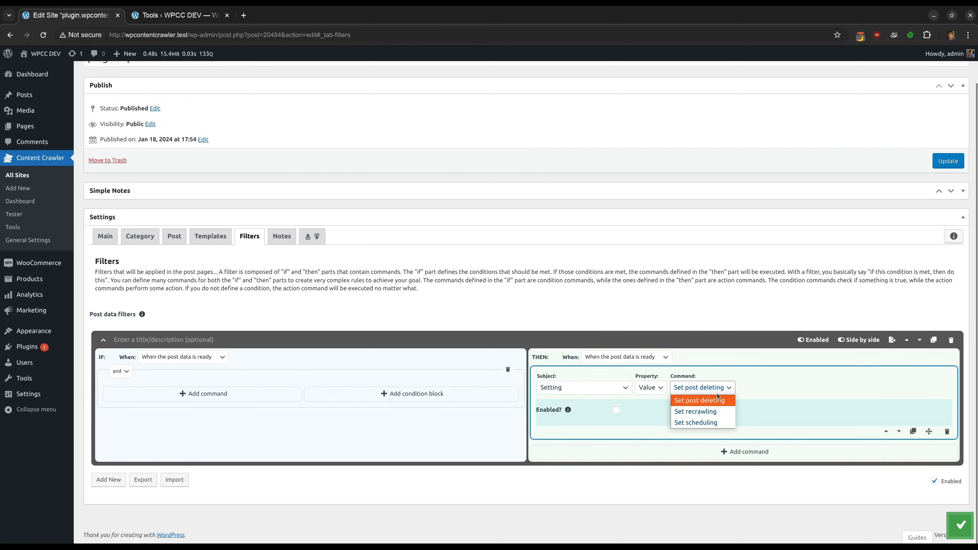
click(715, 424)
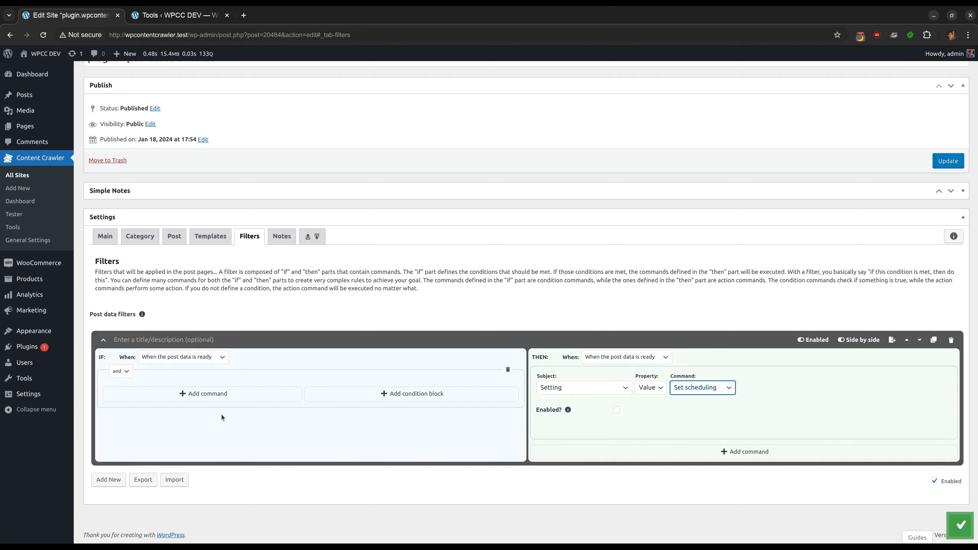
Add an IF condition that the Title does not contain "test", case insensitive, and save the settings
click(210, 394)
scroll(212, 394, down, 2)
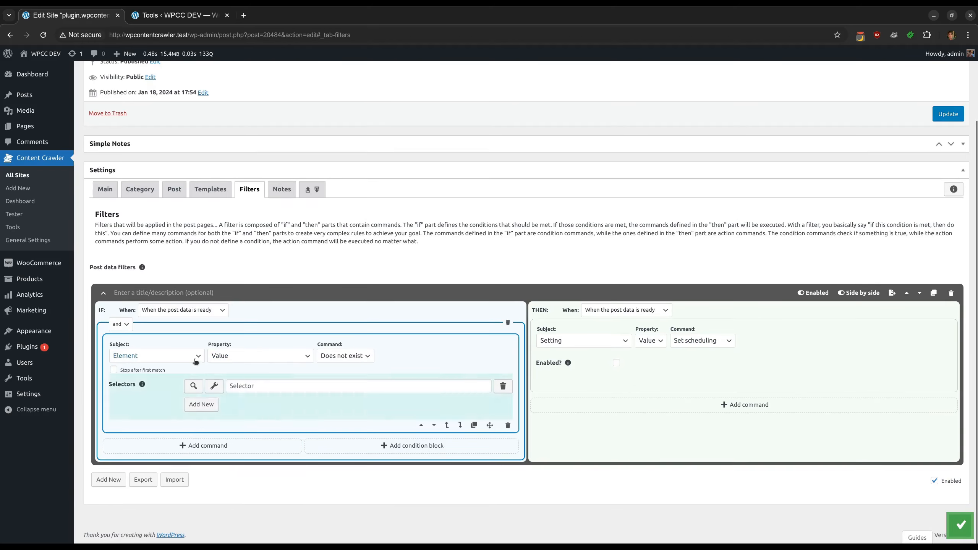
click(181, 355)
click(153, 179)
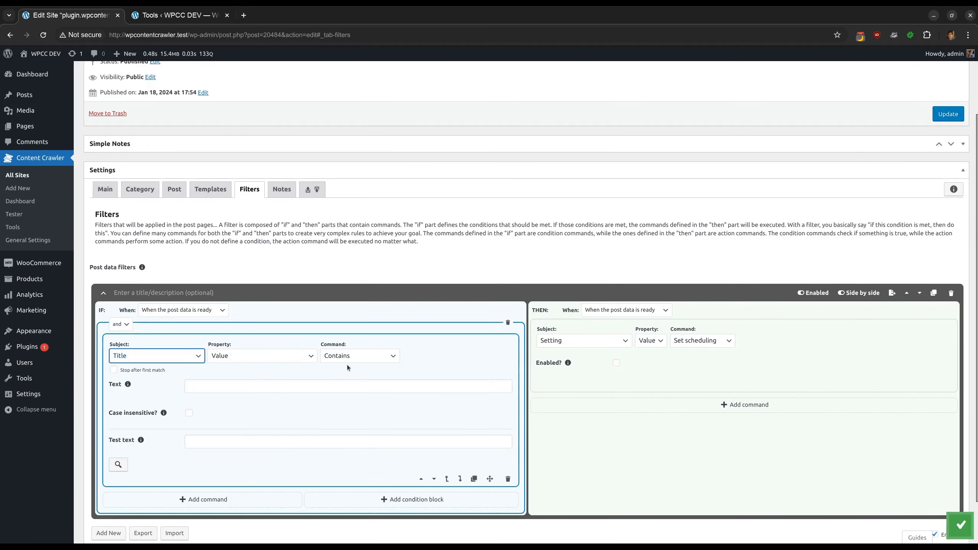
click(353, 361)
click(358, 380)
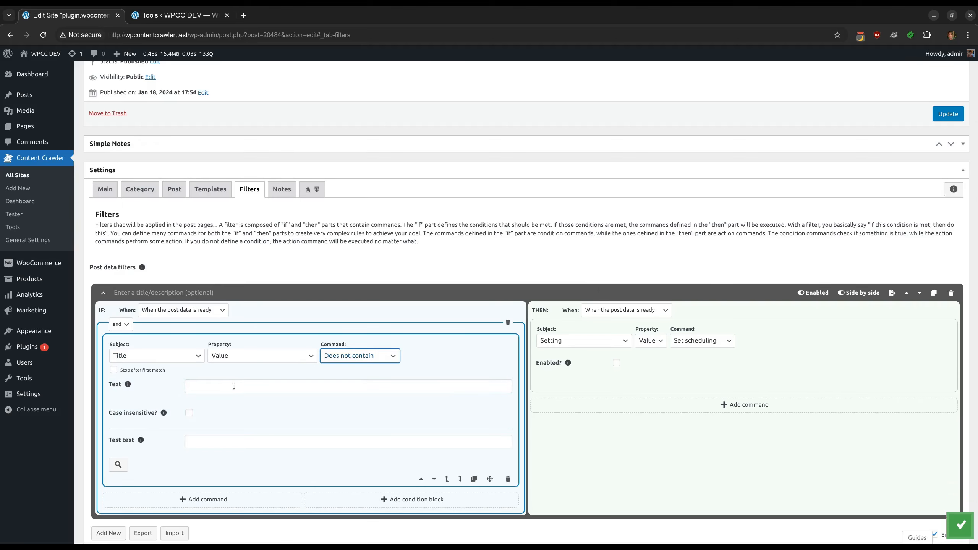
click(222, 385)
text(test)
click(189, 412)
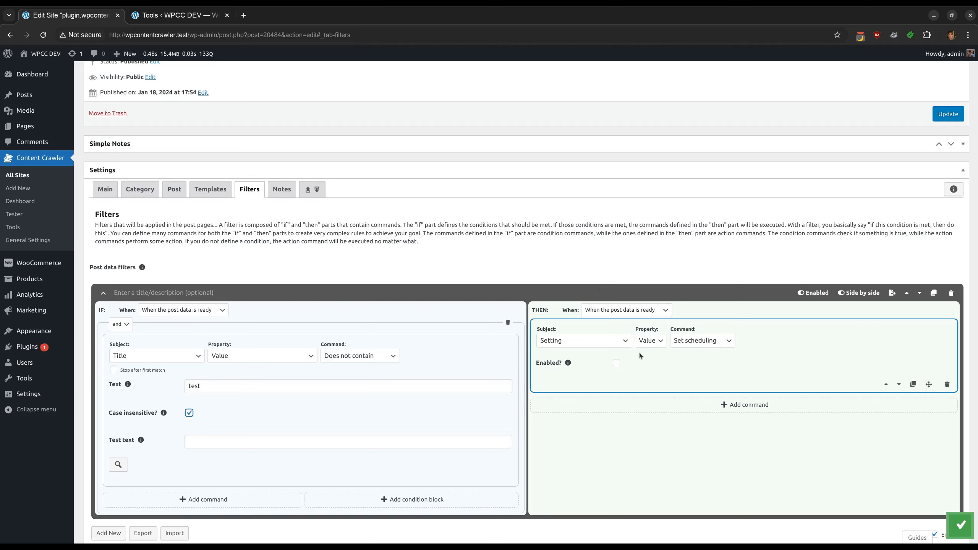
click(960, 524)
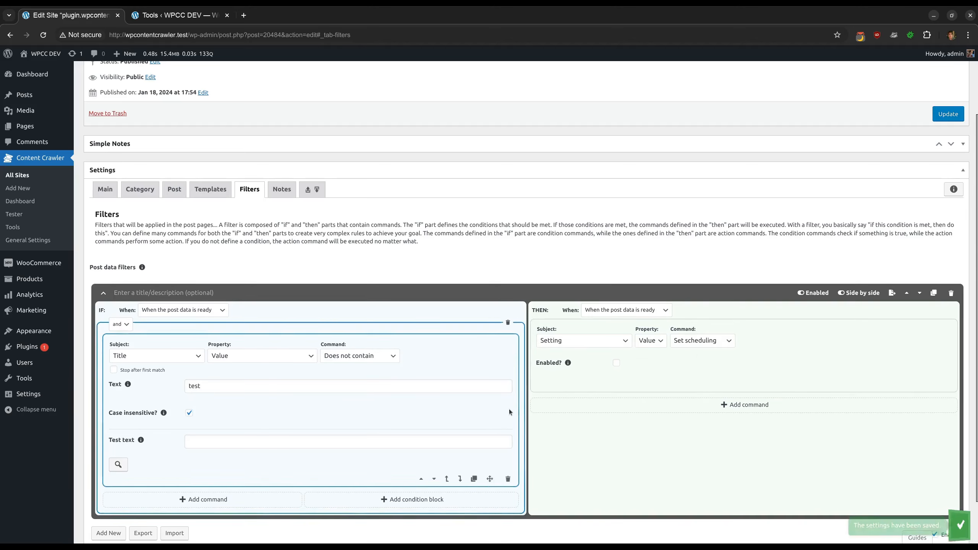
Copy the post test URL and run it as a Post Page test in the Site Tester
click(174, 189)
triple_click(299, 289)
key(ctrl+c)
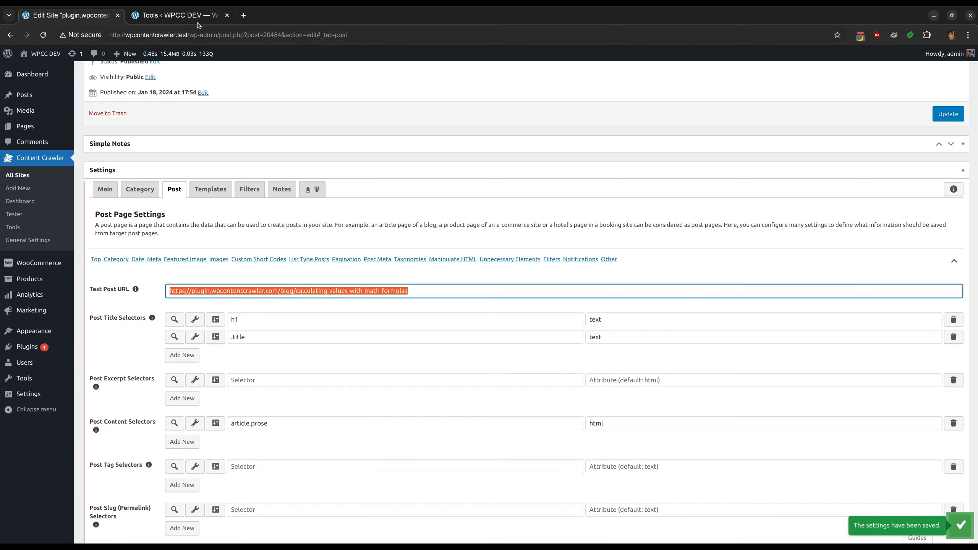
click(176, 16)
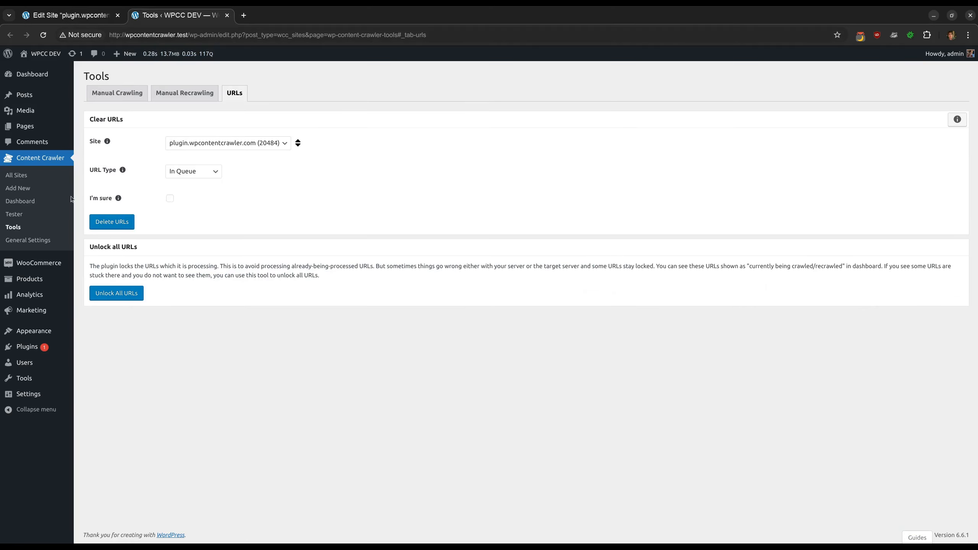
middle_click(29, 214)
click(180, 15)
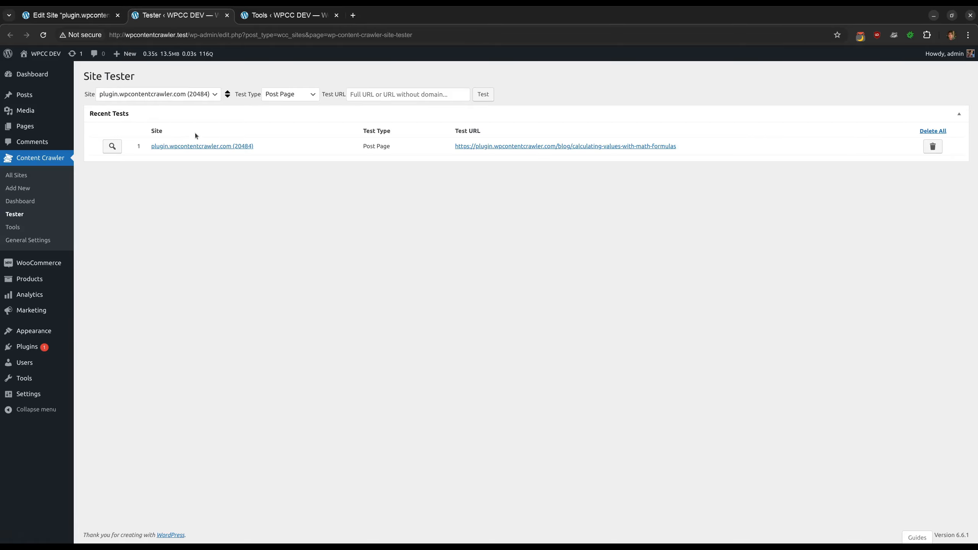
click(380, 94)
key(ctrl+v)
click(483, 94)
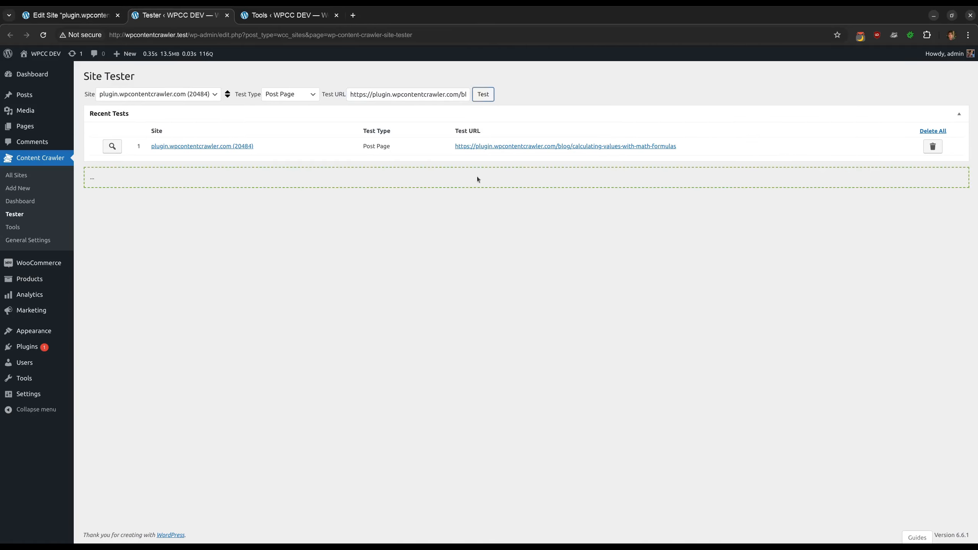
Examine the post data filter messages in the test results
scroll(479, 295, down, 20)
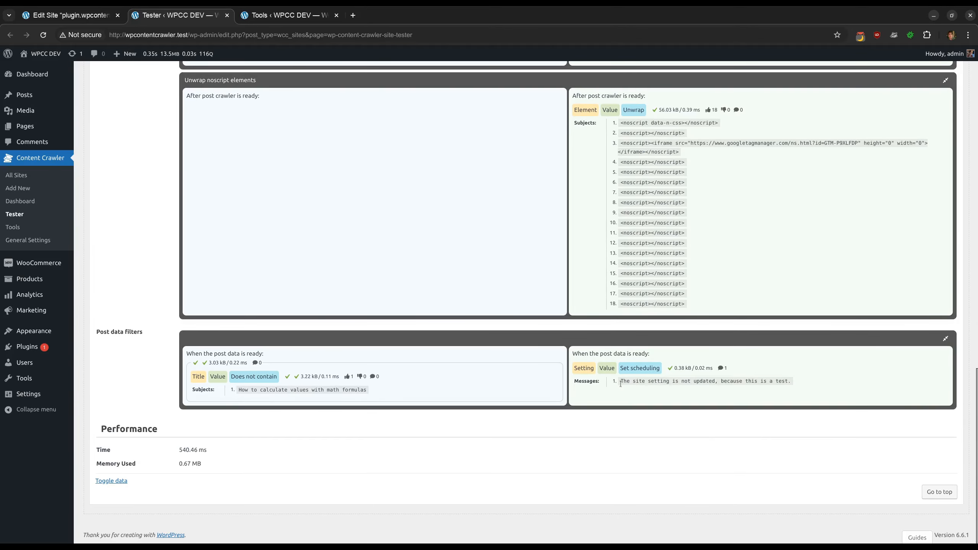
drag(621, 382, 748, 385)
click(800, 384)
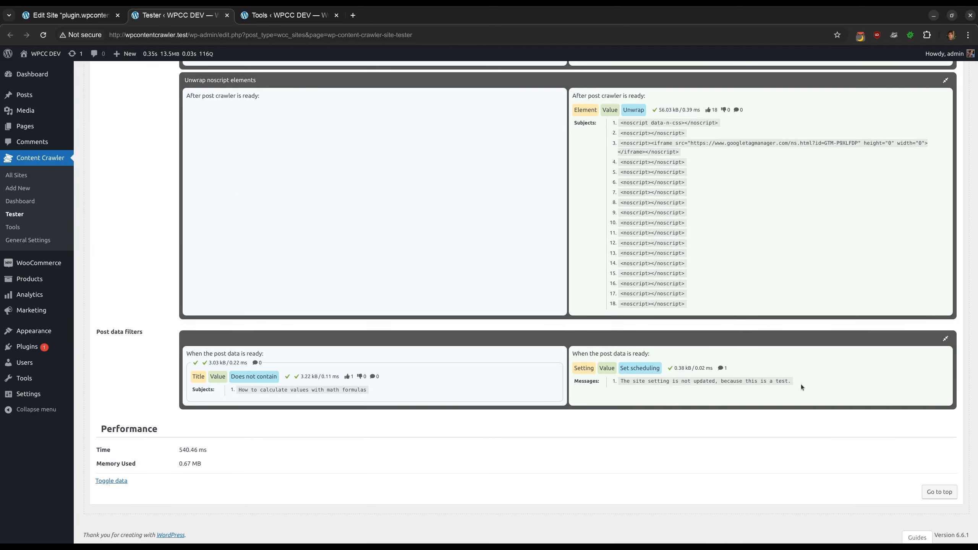
Enable Active for scheduling in the site's main settings and save
click(51, 16)
click(105, 189)
scroll(115, 196, down, 3)
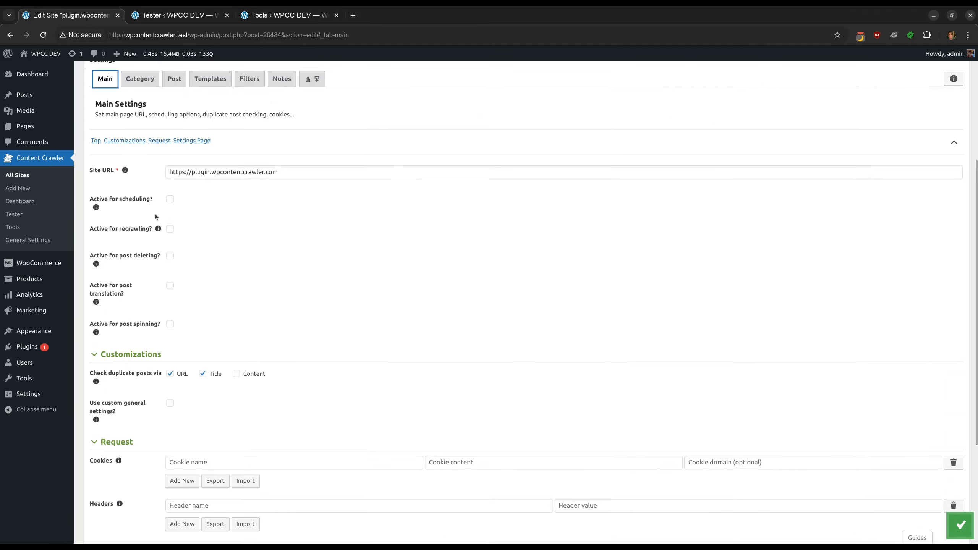
click(130, 199)
key(ctrl+s)
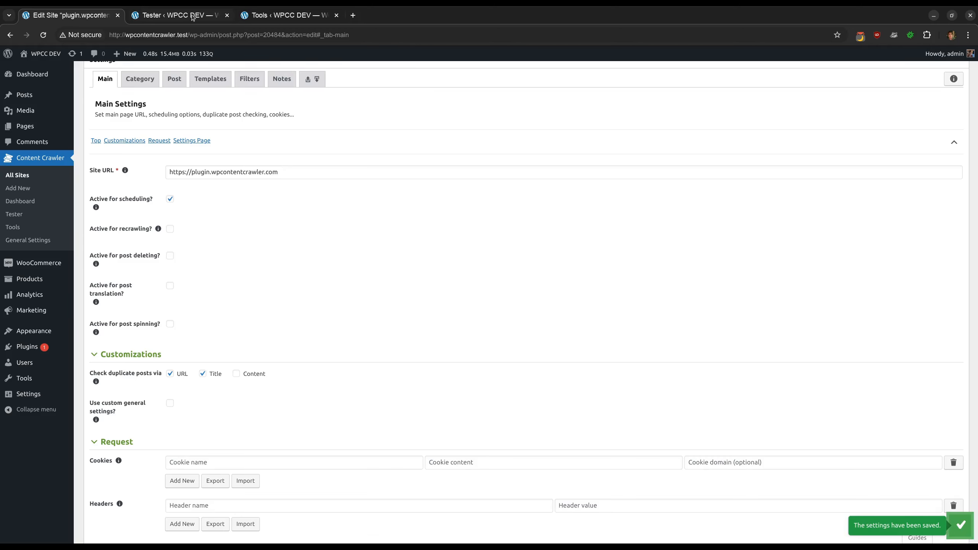
Manually crawl the test post URL from the Tools page and read the resulting information message
click(262, 16)
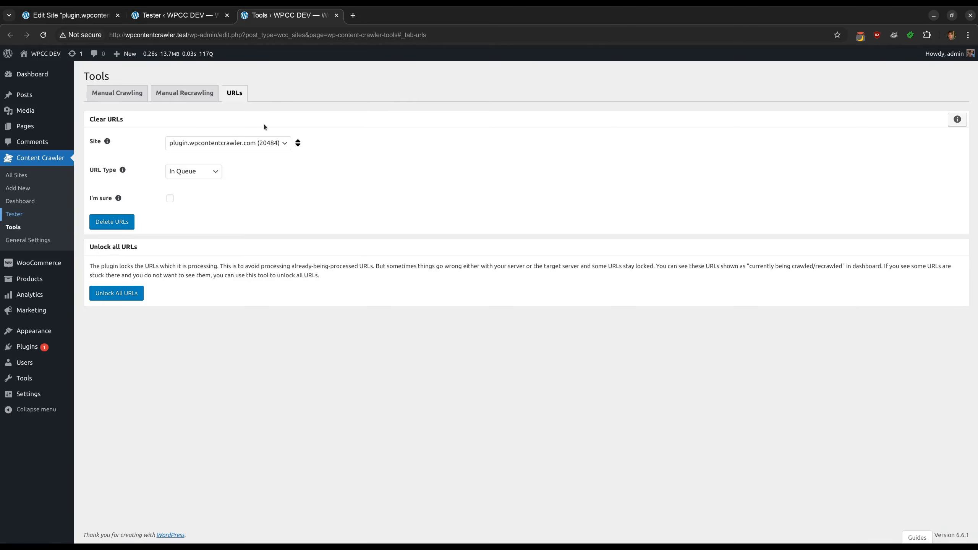
click(117, 93)
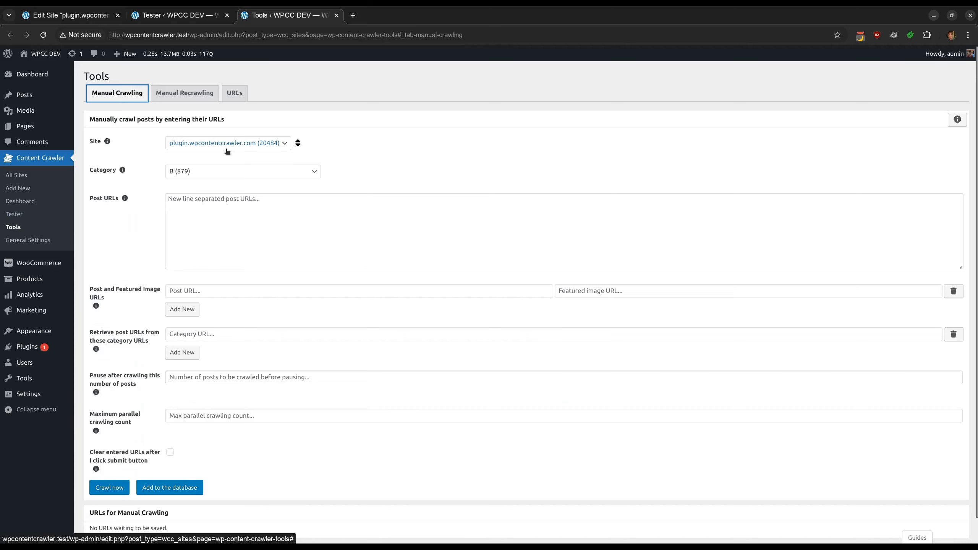
click(231, 226)
key(ctrl+v)
scroll(232, 308, down, 1)
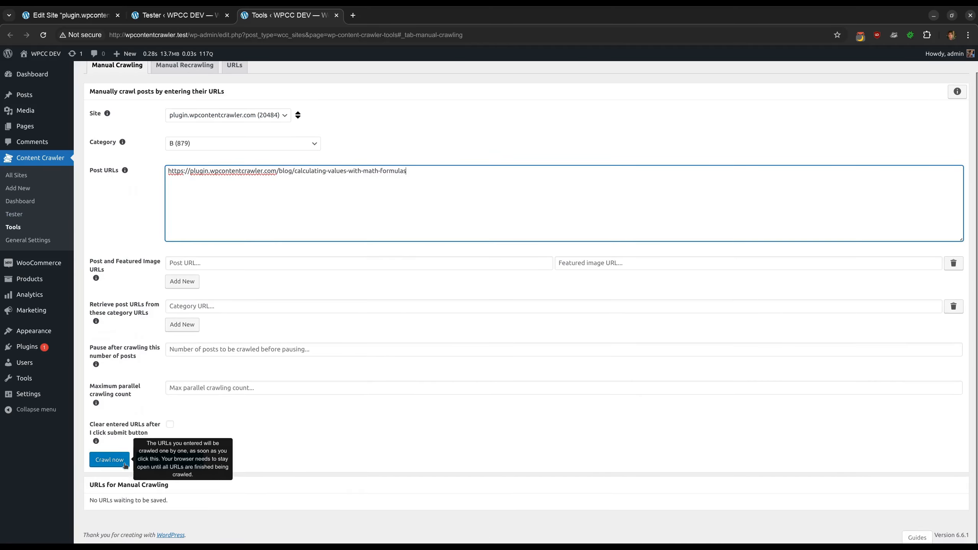
click(109, 462)
scroll(333, 401, down, 2)
scroll(333, 400, down, 2)
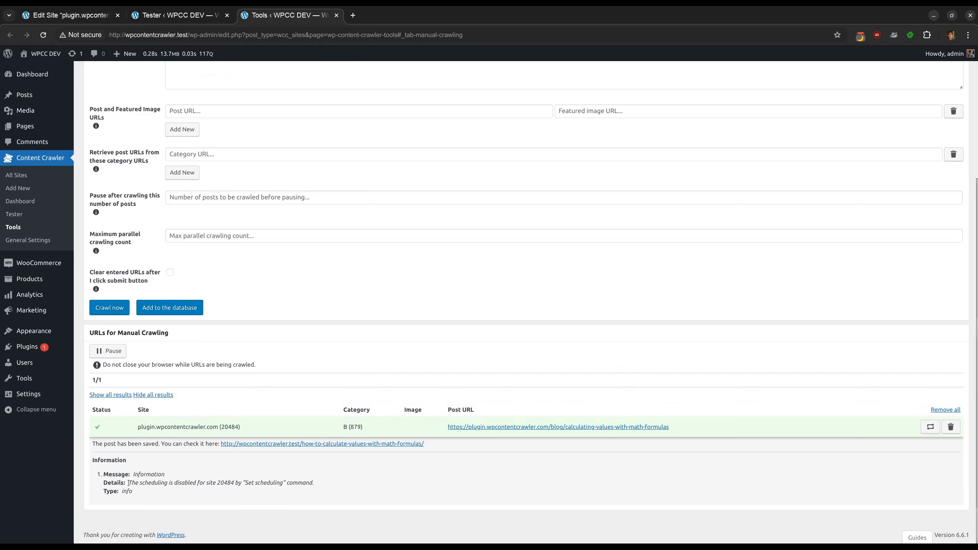
drag(128, 483, 321, 488)
click(325, 487)
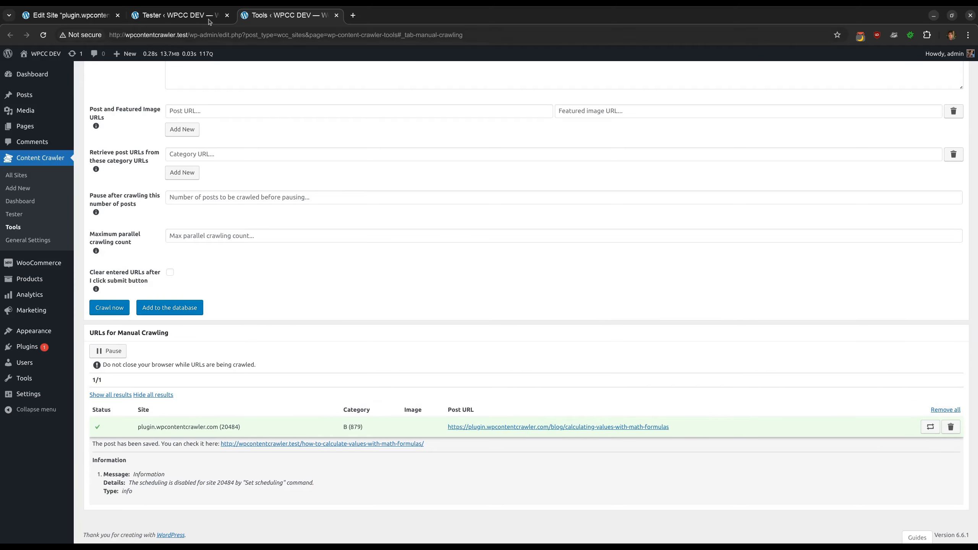
Rerun the bbc.com post test and view its source code
click(71, 15)
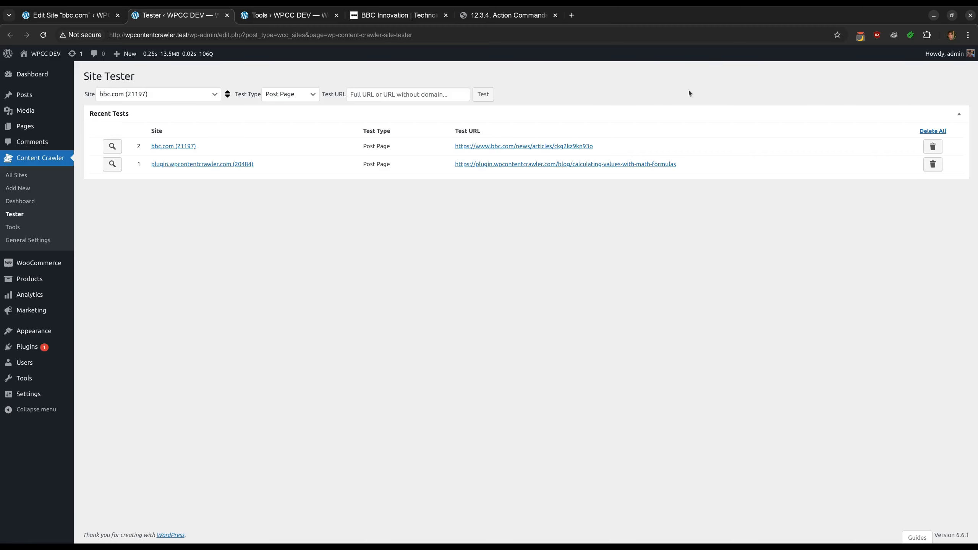
click(111, 150)
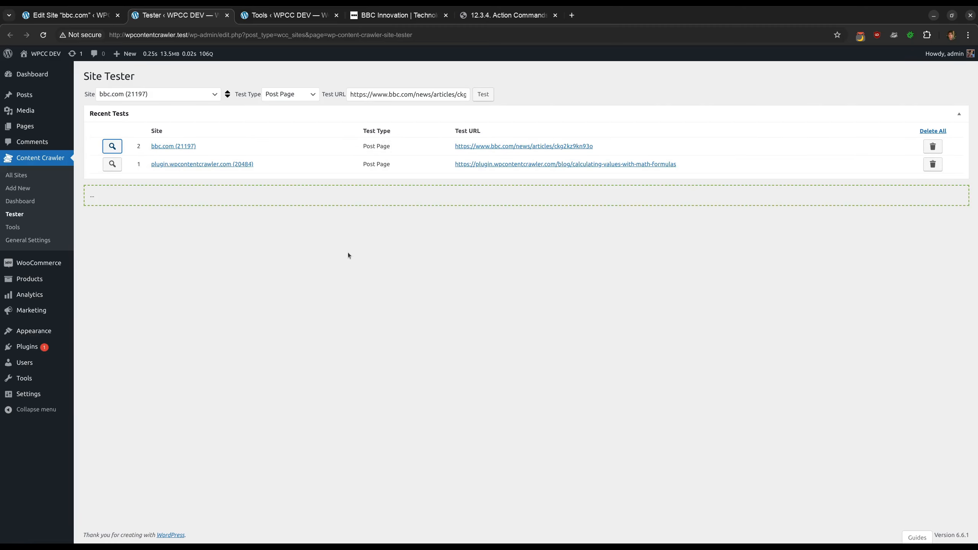
scroll(349, 255, down, 15)
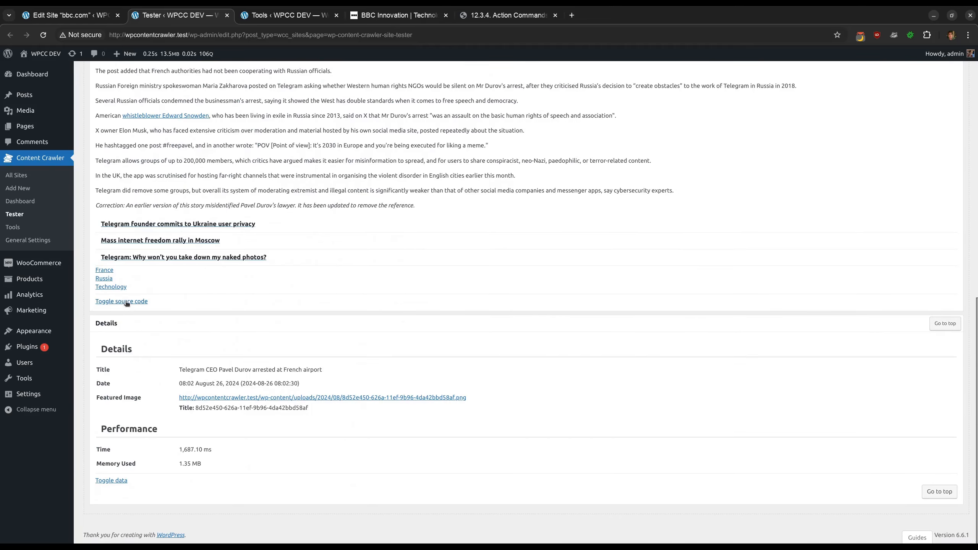
click(127, 301)
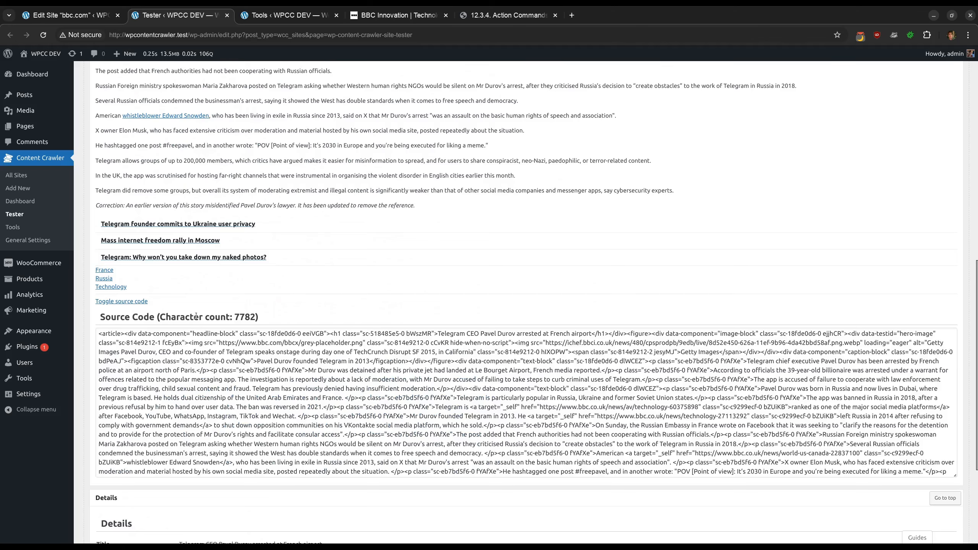
Add a post page filter THEN command with subject Element and command Simplify for the bbc.com site
click(71, 14)
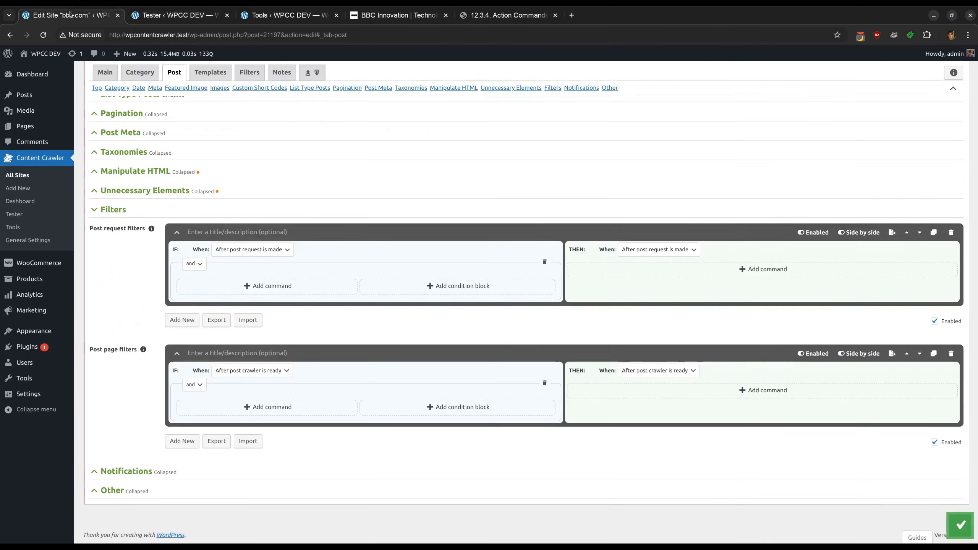
click(659, 390)
scroll(660, 390, down, 3)
click(761, 291)
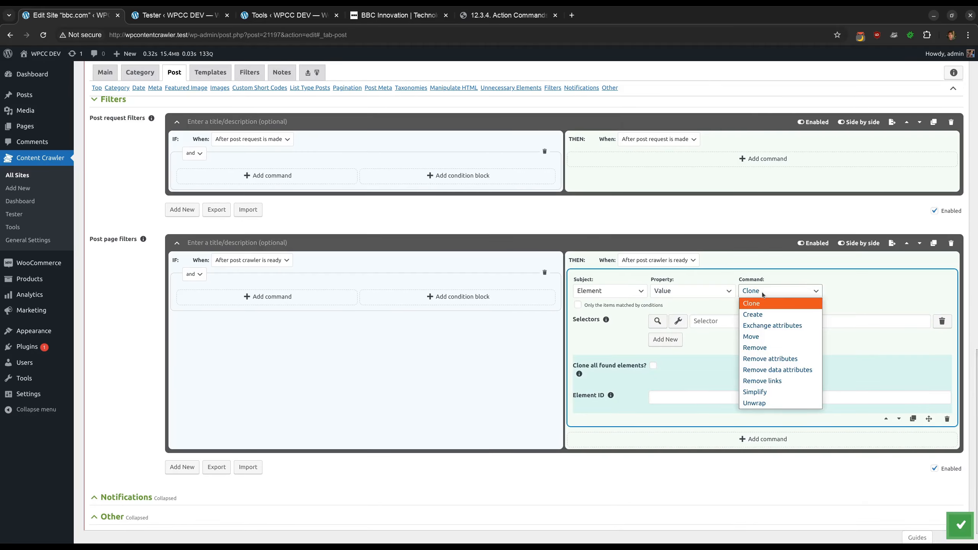
click(766, 392)
scroll(508, 342, up, 10)
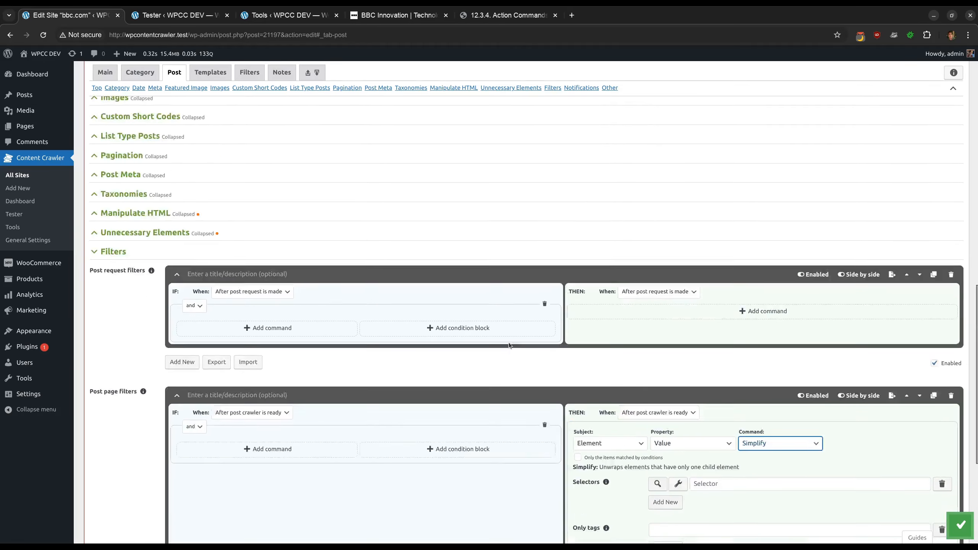
Copy the article selector from the post content selectors into the Simplify command's selector field and save the site
double_click(240, 235)
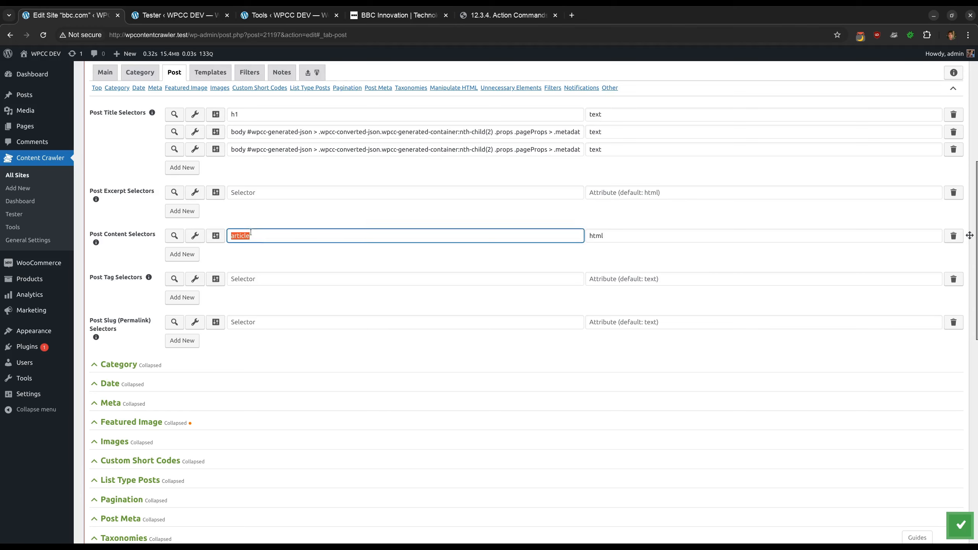
right_click(250, 235)
click(298, 252)
scroll(482, 341, down, 9)
click(698, 386)
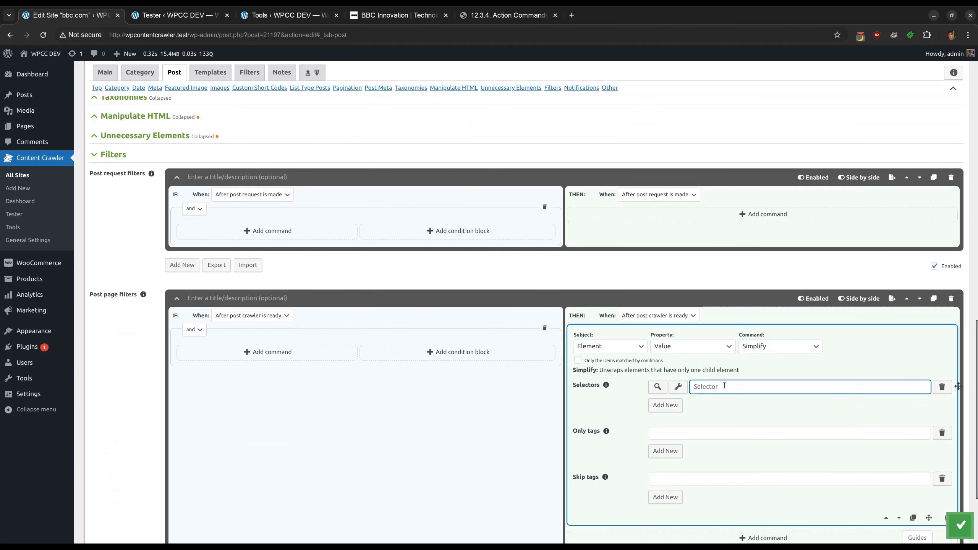
key(ctrl+v)
scroll(726, 388, down, 3)
click(959, 524)
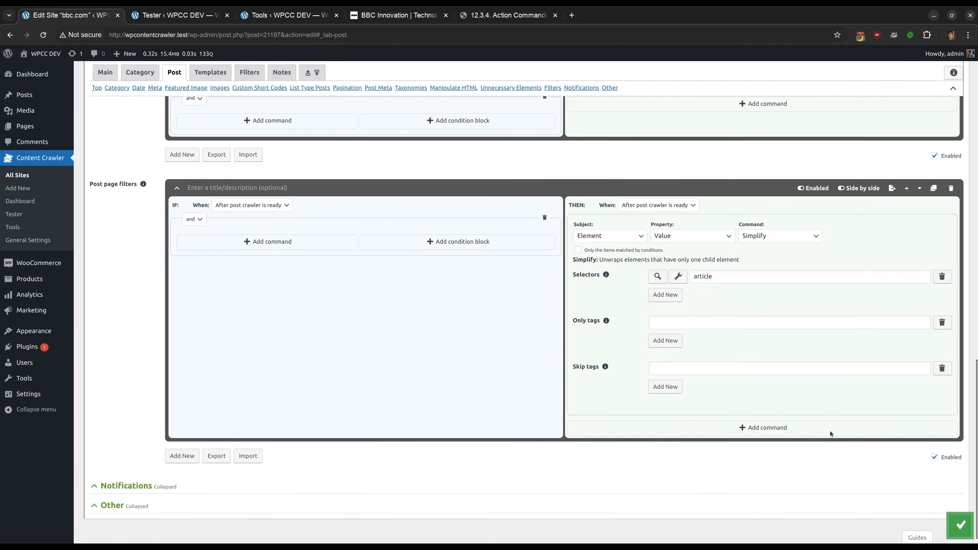
Rerun the bbc.com post test and inspect the resulting source code
click(171, 15)
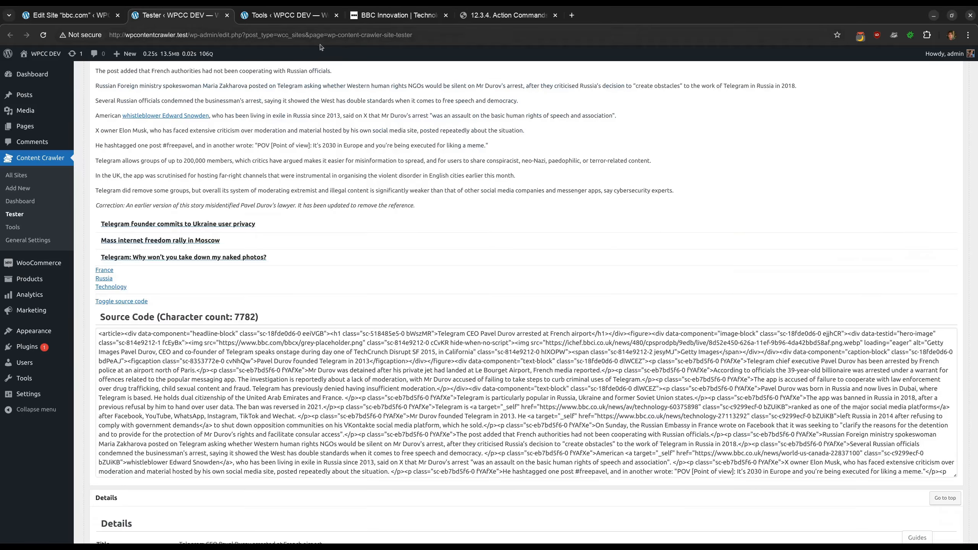
scroll(328, 56, up, 20)
click(483, 93)
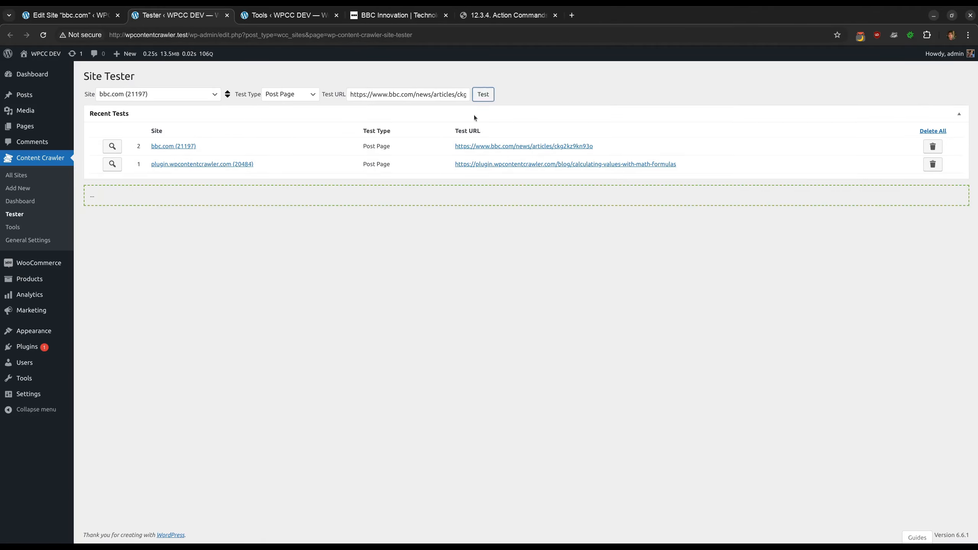
scroll(372, 279, down, 20)
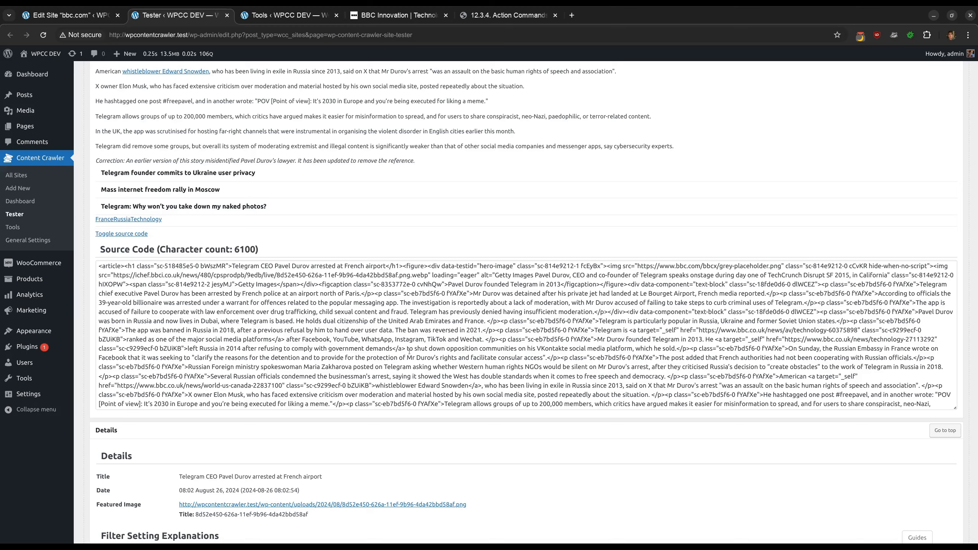
scroll(409, 352, down, 5)
scroll(331, 212, up, 10)
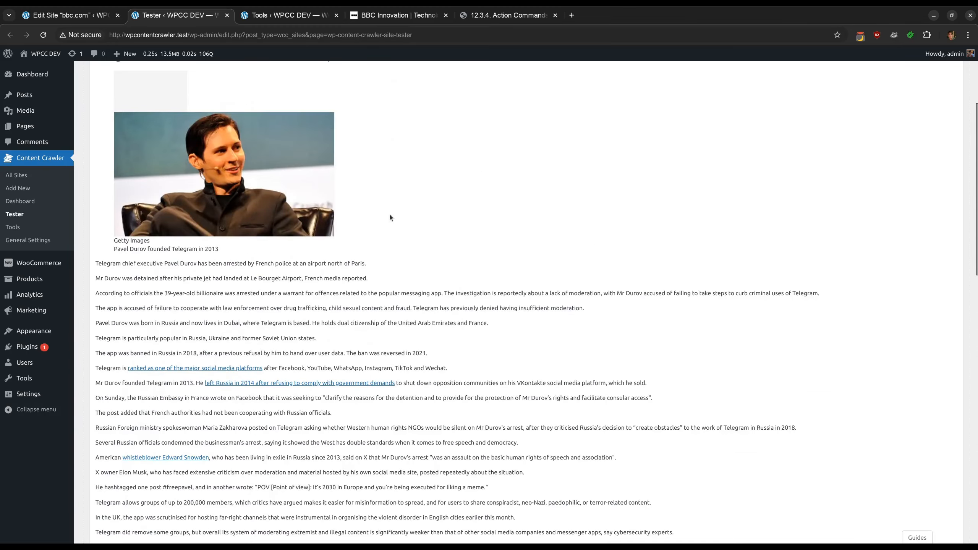
scroll(390, 218, up, 5)
scroll(390, 218, down, 15)
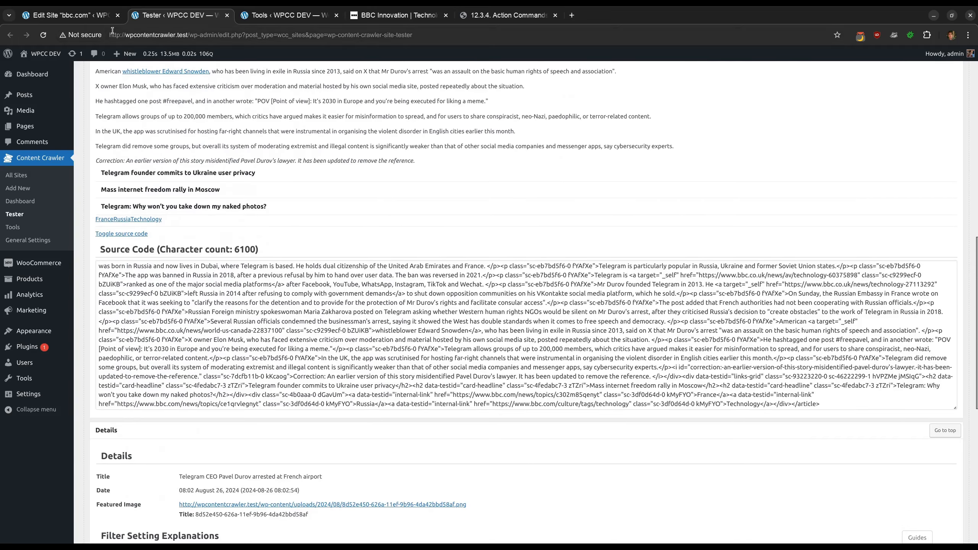
Duplicate the Simplify command and change the copy's command to Remove data attributes
click(93, 17)
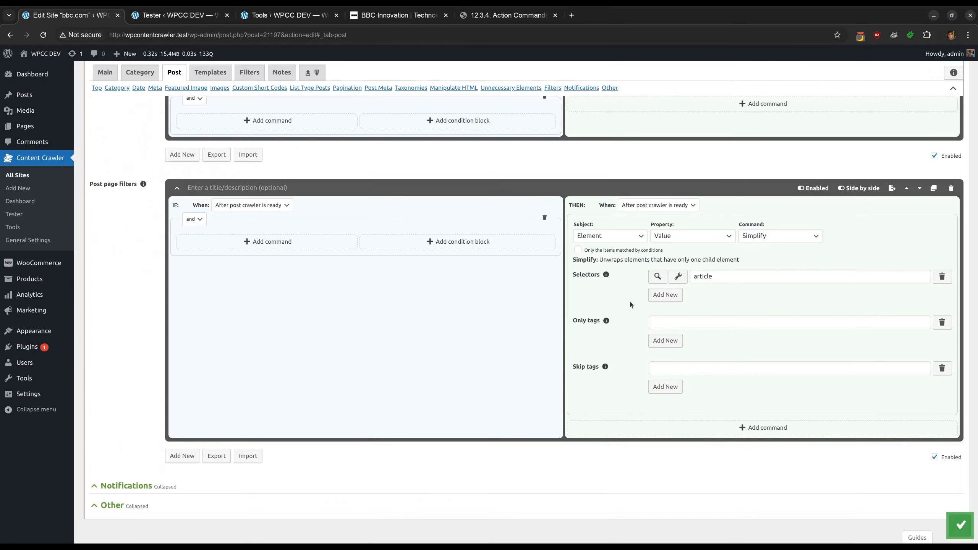
scroll(736, 276, down, 2)
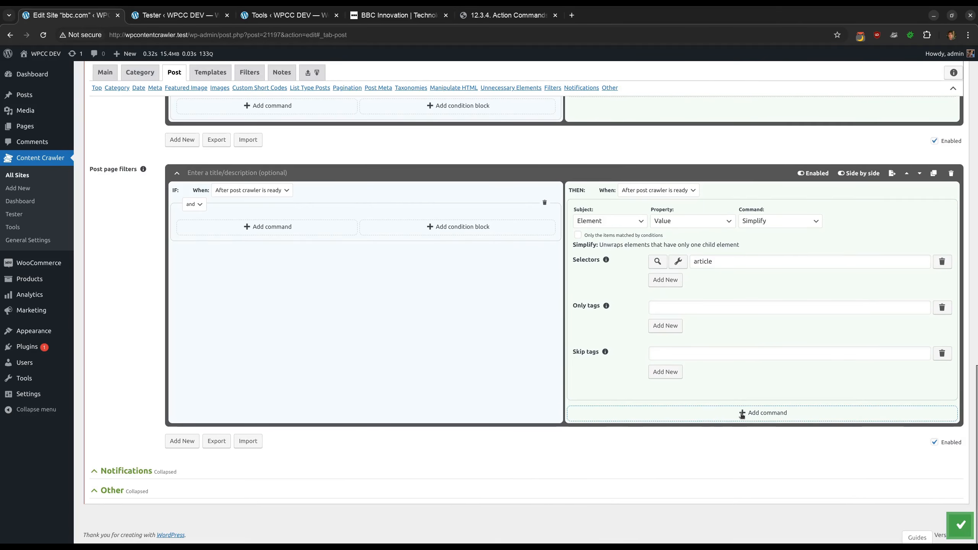
click(911, 392)
scroll(793, 320, down, 4)
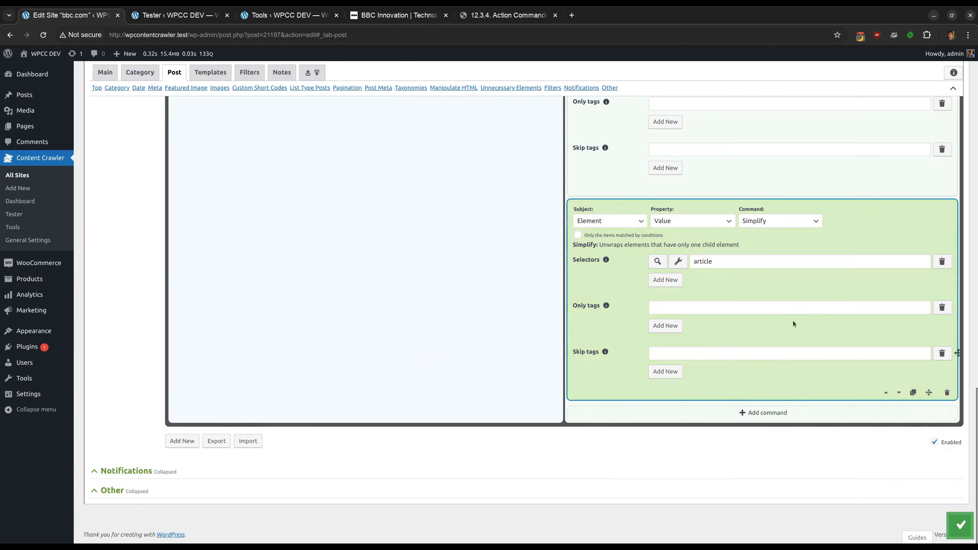
click(812, 221)
click(773, 299)
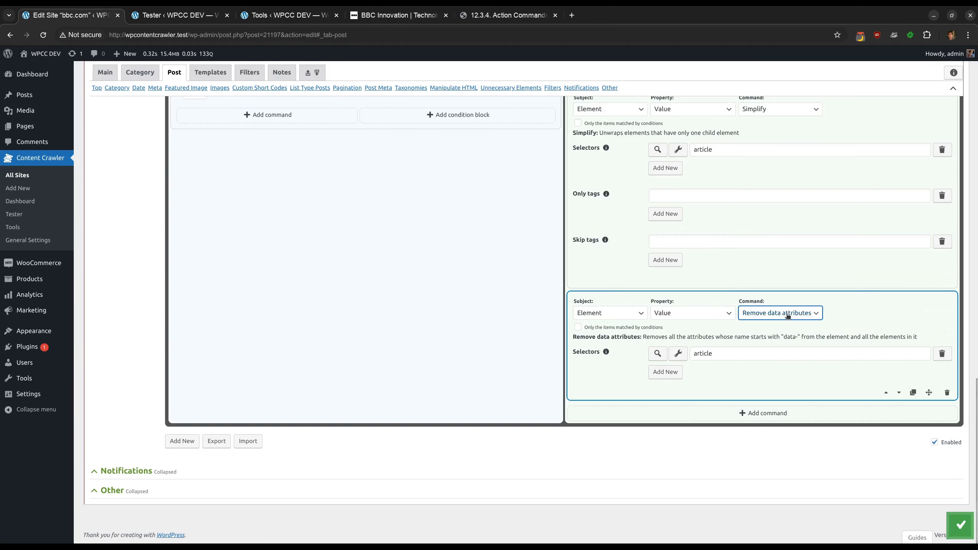
Examine the data-testid attributes in the test's source code
click(180, 16)
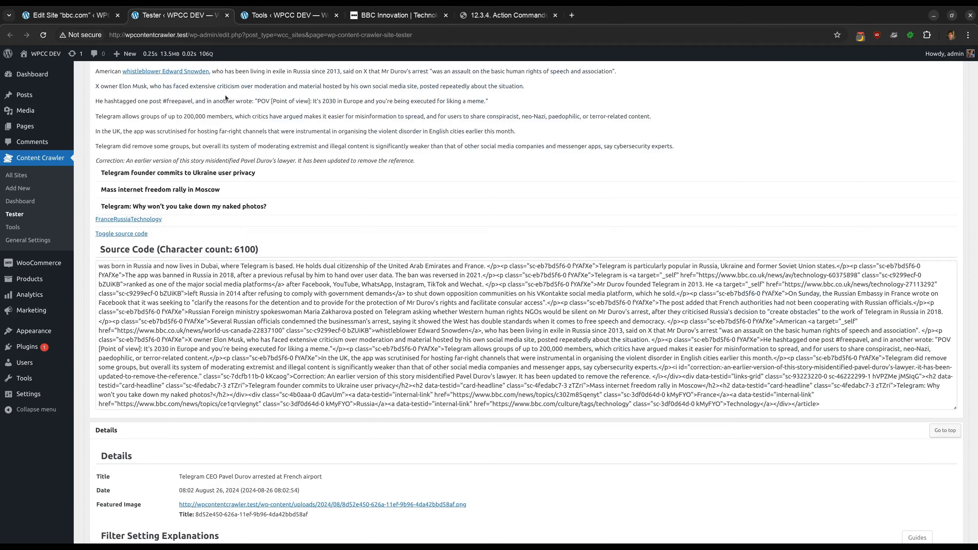
drag(424, 385, 506, 385)
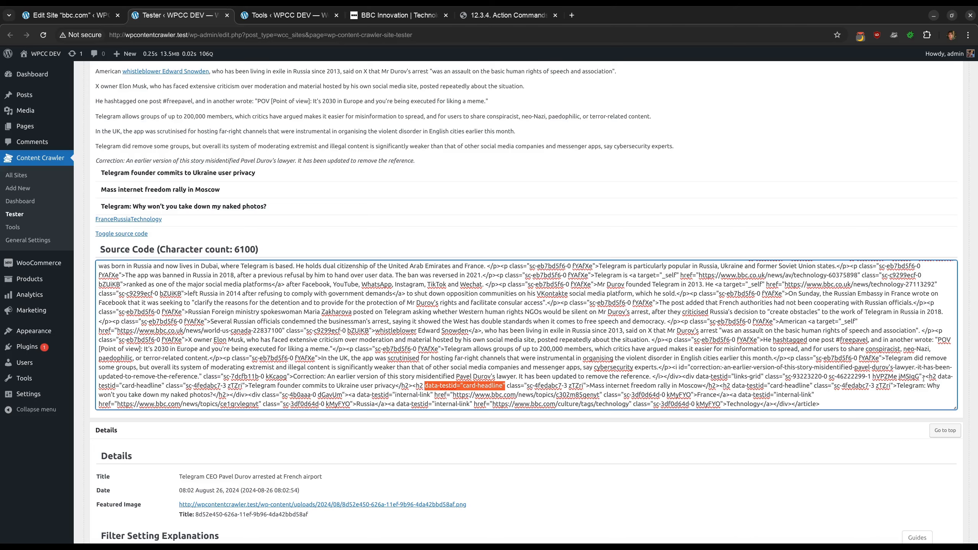
drag(936, 376, 164, 385)
click(165, 386)
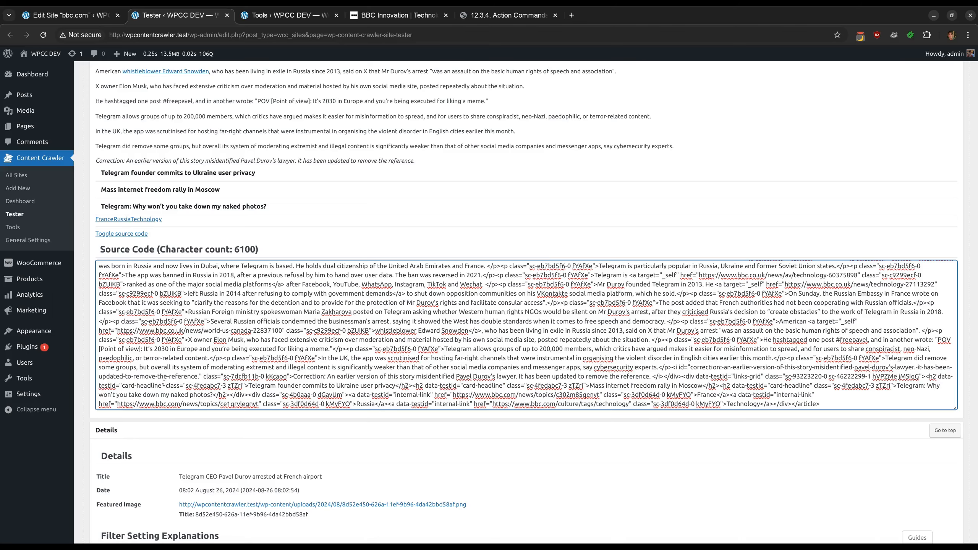
Save the site settings with the new Remove data attributes command
click(52, 20)
scroll(810, 385, up, 1)
click(961, 522)
Rerun the bbc.com post test and copy the whole resulting source code
click(178, 14)
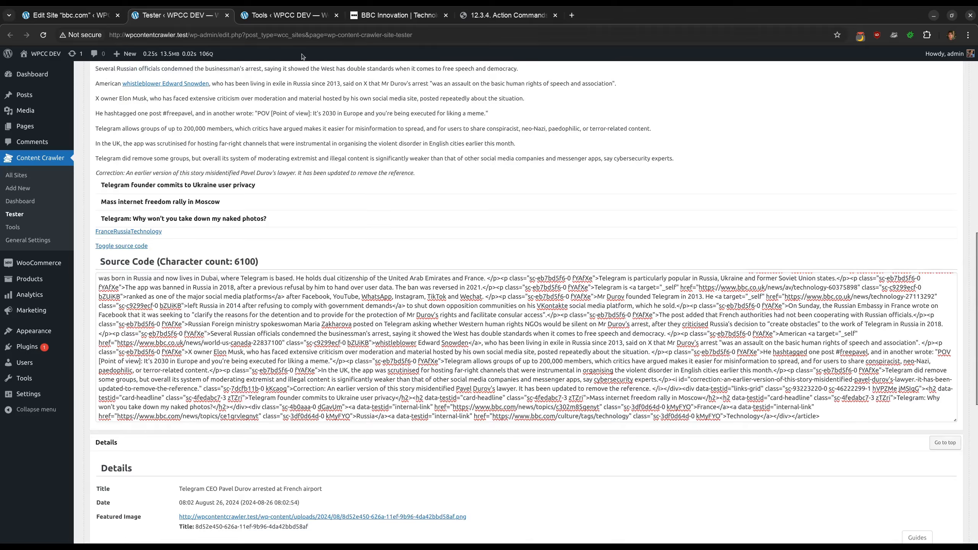
scroll(371, 120, up, 15)
click(483, 94)
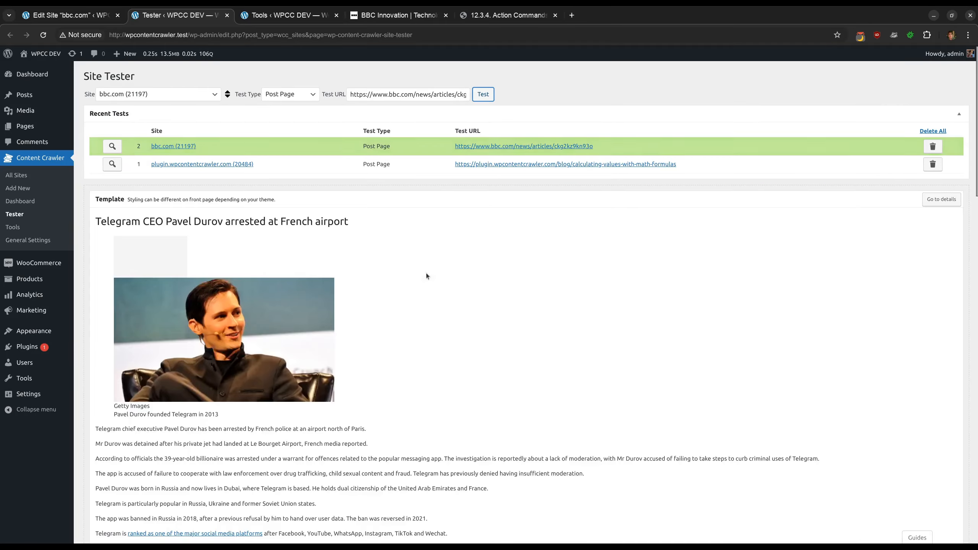
scroll(427, 273, down, 20)
double_click(243, 304)
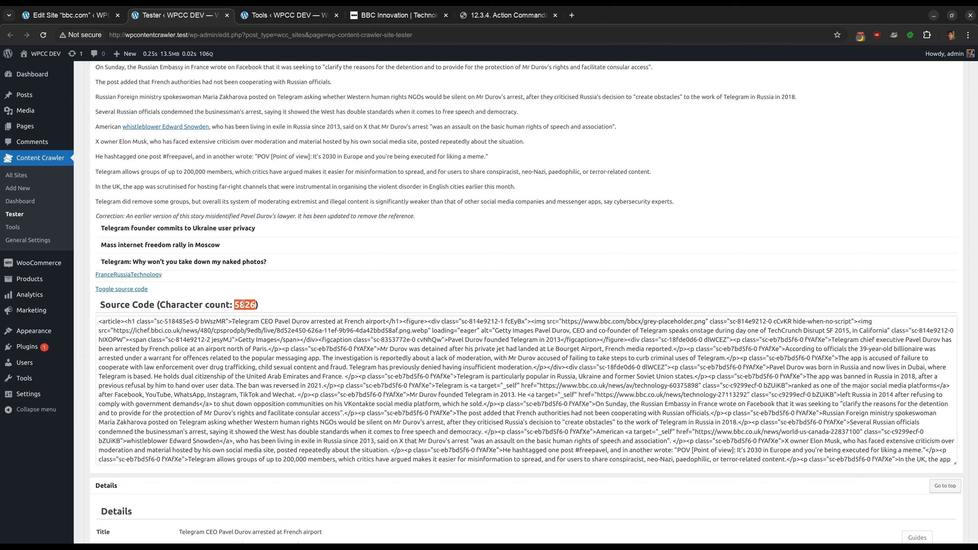
click(243, 303)
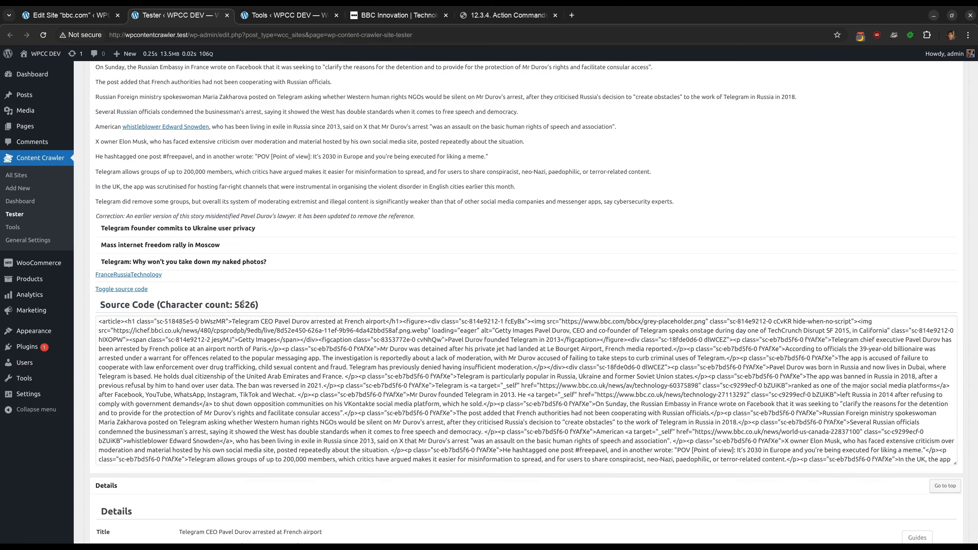
click(293, 369)
key(ctrl+a)
key(ctrl+c)
In PhpStorm, replace the contents of scratch_159.html with the copied source code and reformat it
key(alt+Tab)
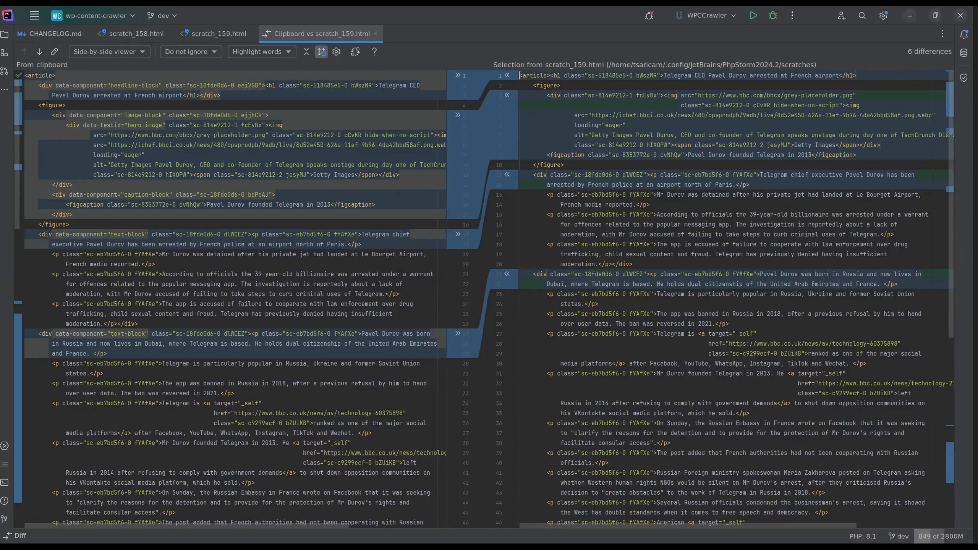
key(ctrl+a)
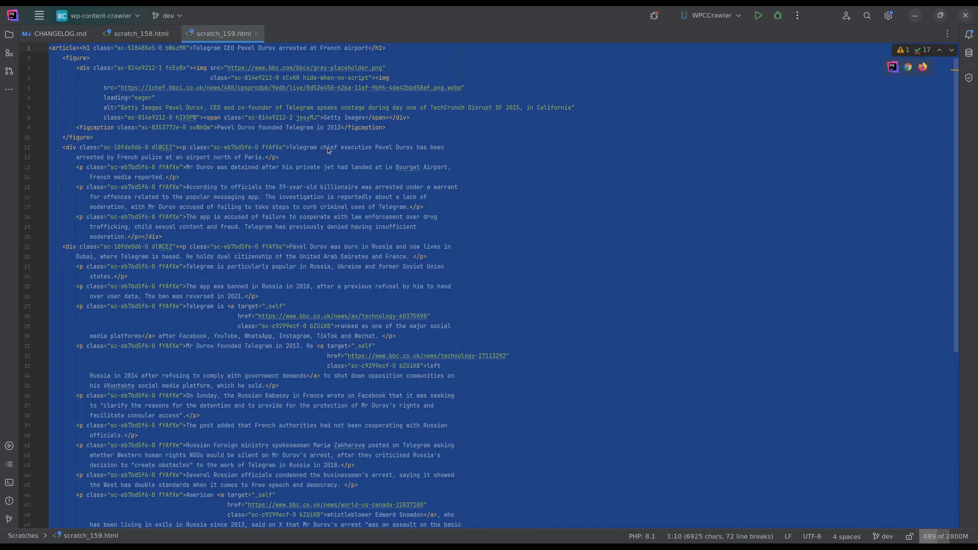
key(BackSpace)
click(146, 35)
click(218, 34)
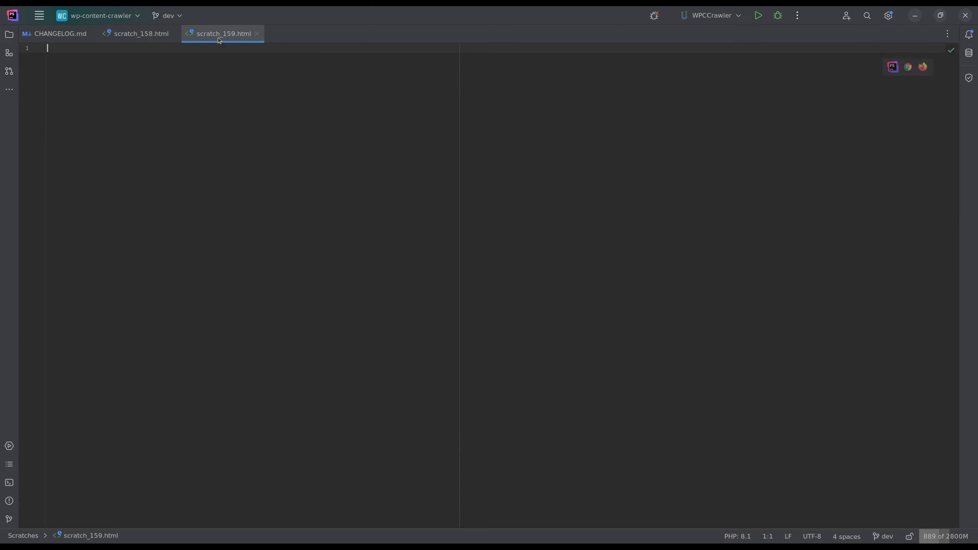
key(ctrl+v)
key(ctrl+alt+l)
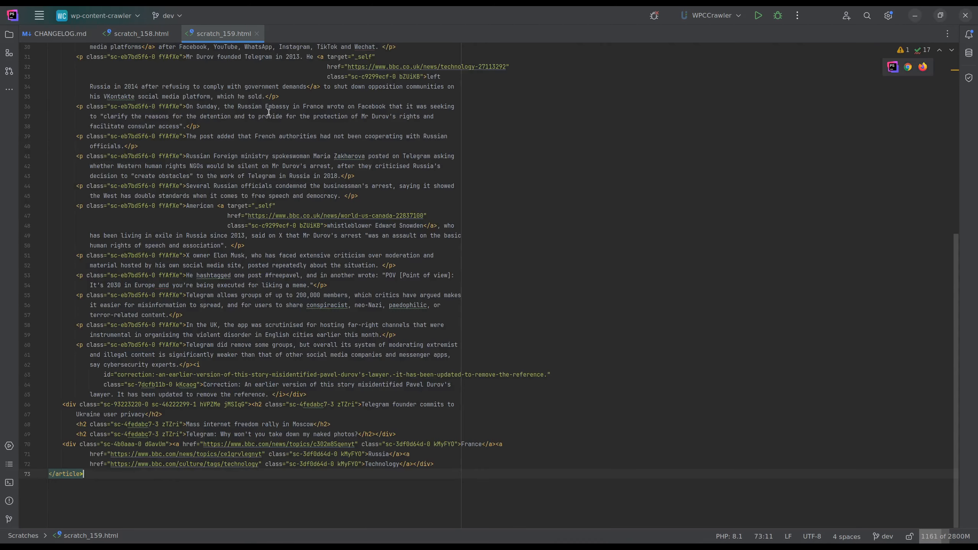
Disable the post page filter in the site settings and save
key(alt+Tab)
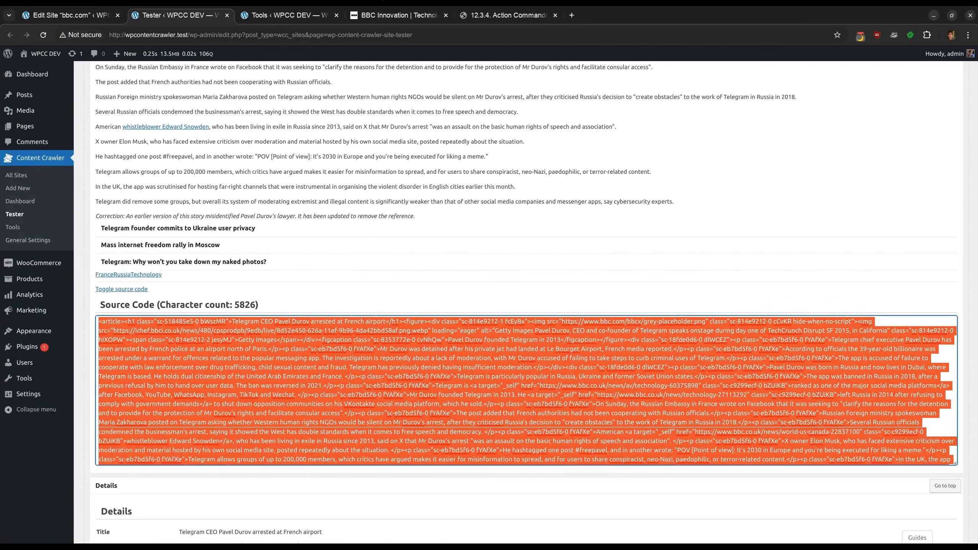
click(73, 14)
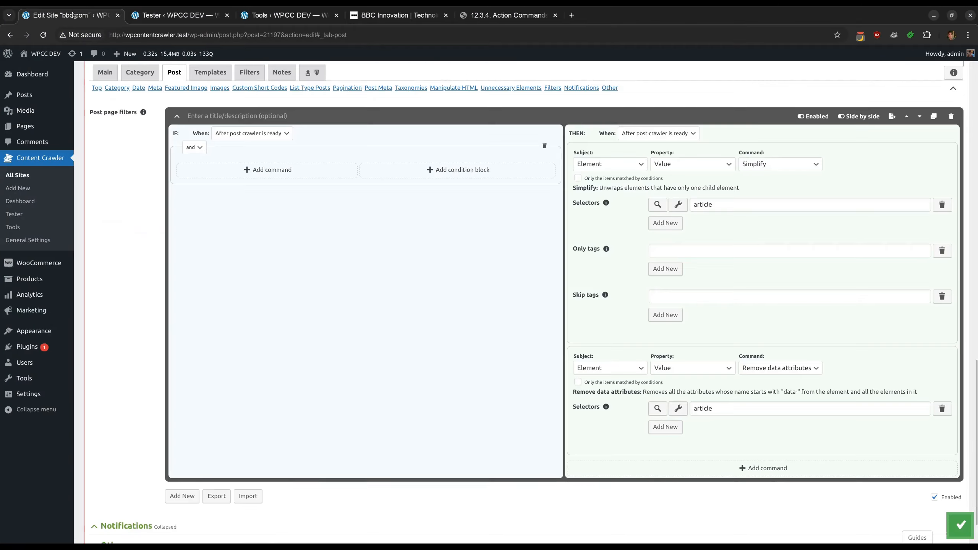
click(814, 117)
click(959, 525)
Rerun the bbc.com post test and copy the unfiltered source code
click(181, 15)
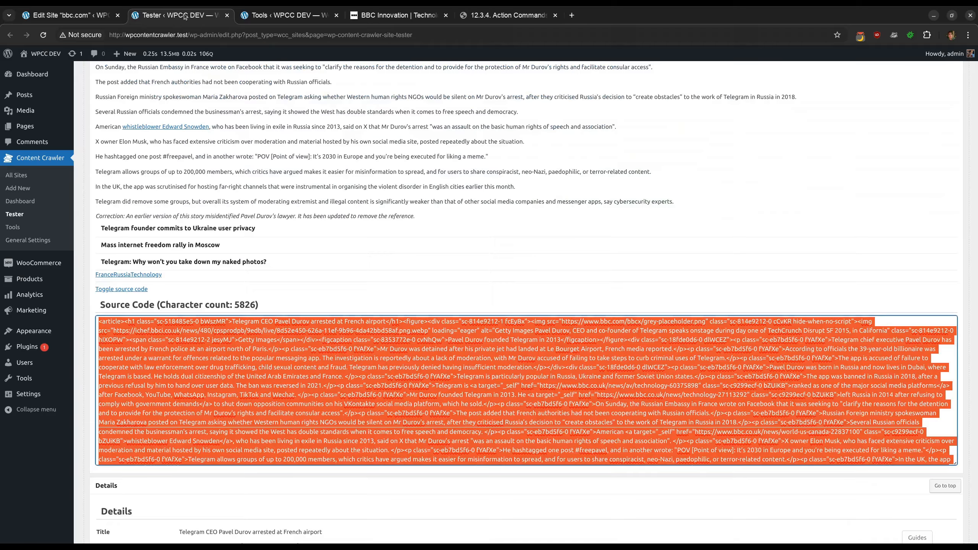
scroll(567, 130, up, 15)
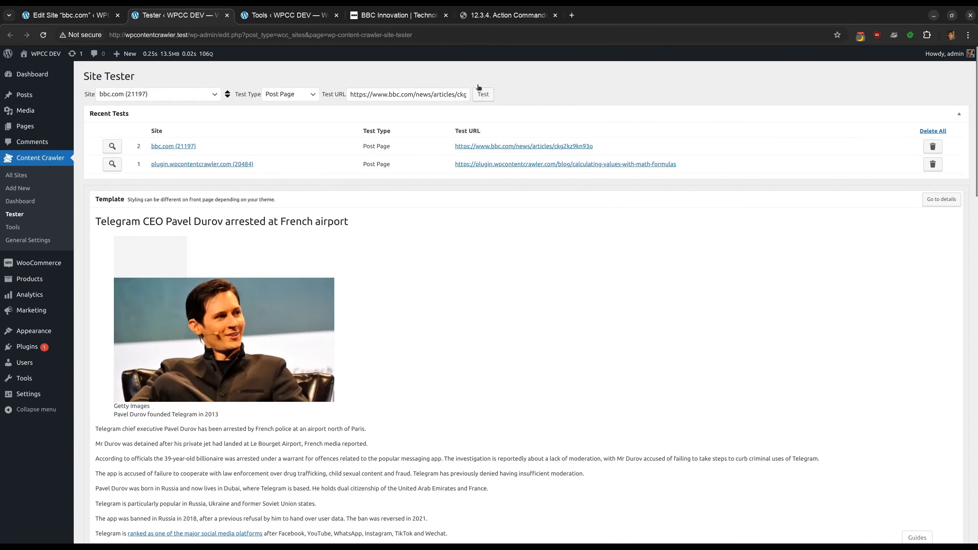
click(483, 93)
scroll(404, 237, down, 15)
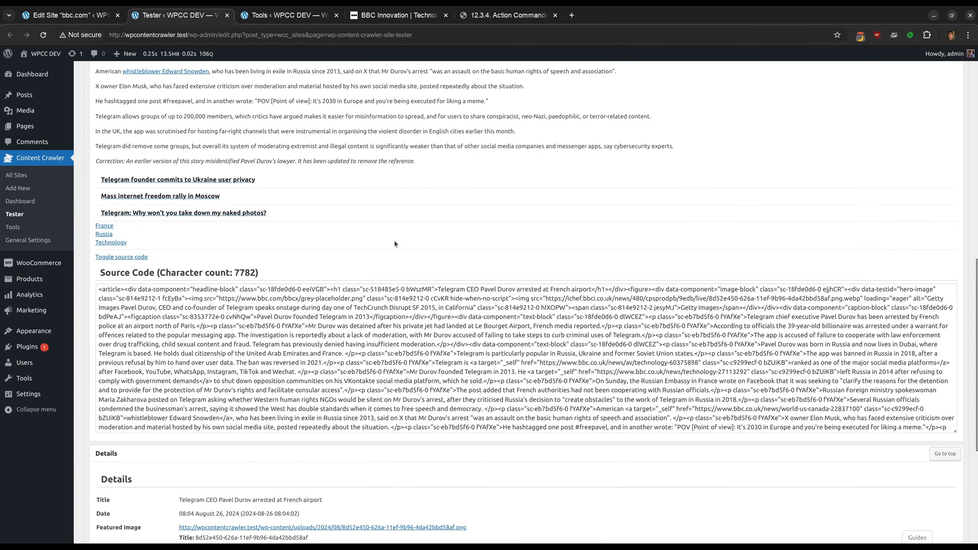
click(277, 319)
key(ctrl+a)
right_click(277, 320)
click(324, 69)
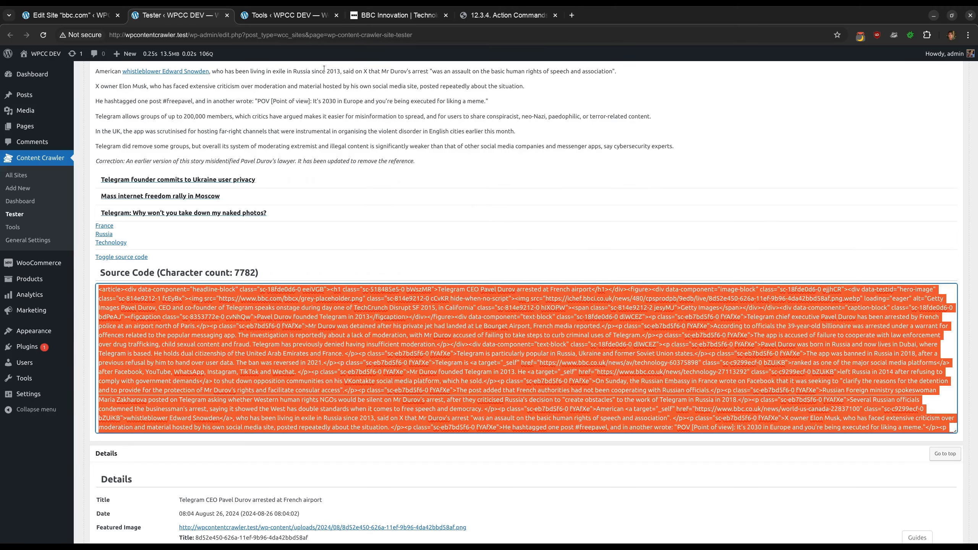
In PhpStorm, replace the contents of scratch_158.html with the copied source code and reformat it
key(alt+Tab)
key(ctrl+a)
key(Delete)
key(ctrl+v)
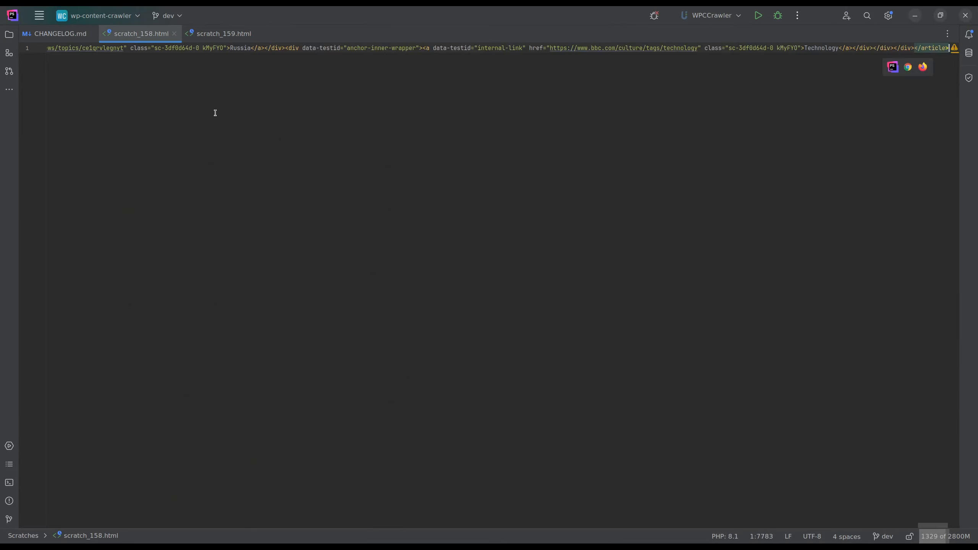
key(ctrl+alt+l)
Compare scratch_159.html with the clipboard contents in a diff view
key(ctrl+a)
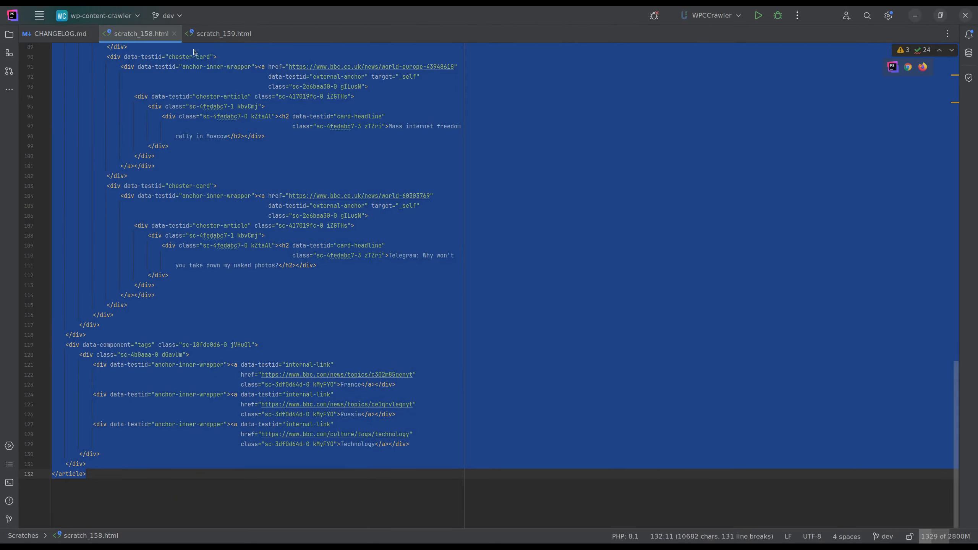
click(224, 33)
key(ctrl+a)
click(39, 16)
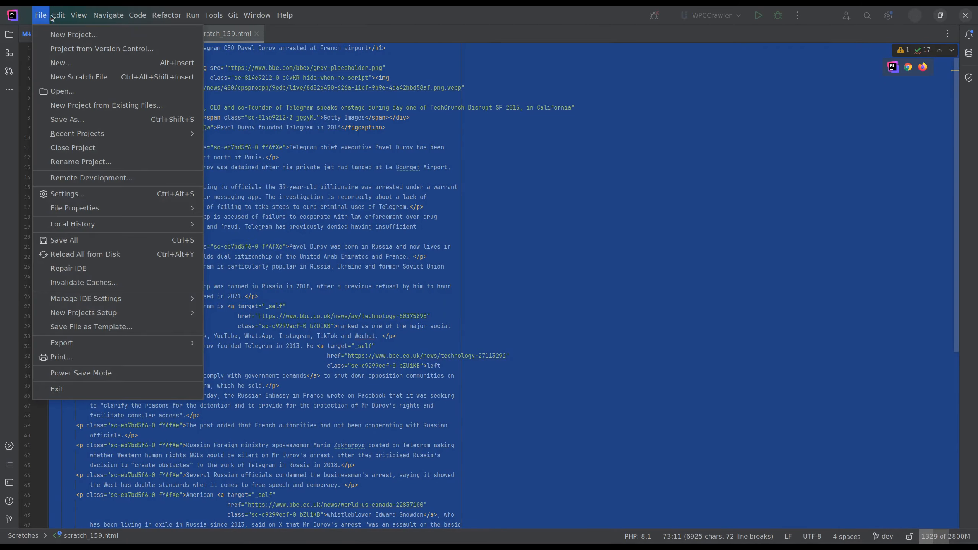
mouse_move(79, 15)
click(100, 213)
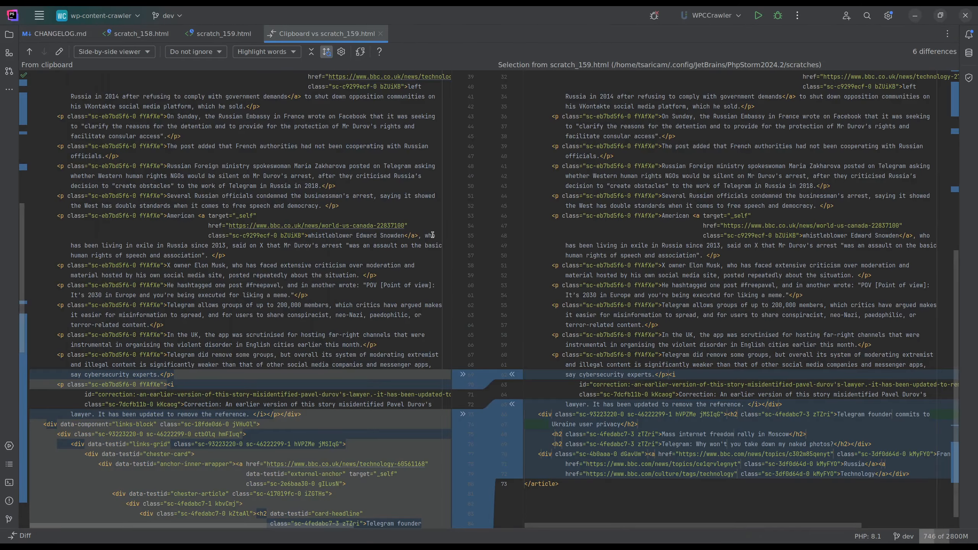
Examine the differences between the filtered and unfiltered source code in the diff view
scroll(603, 313, up, 10)
scroll(244, 197, up, 2)
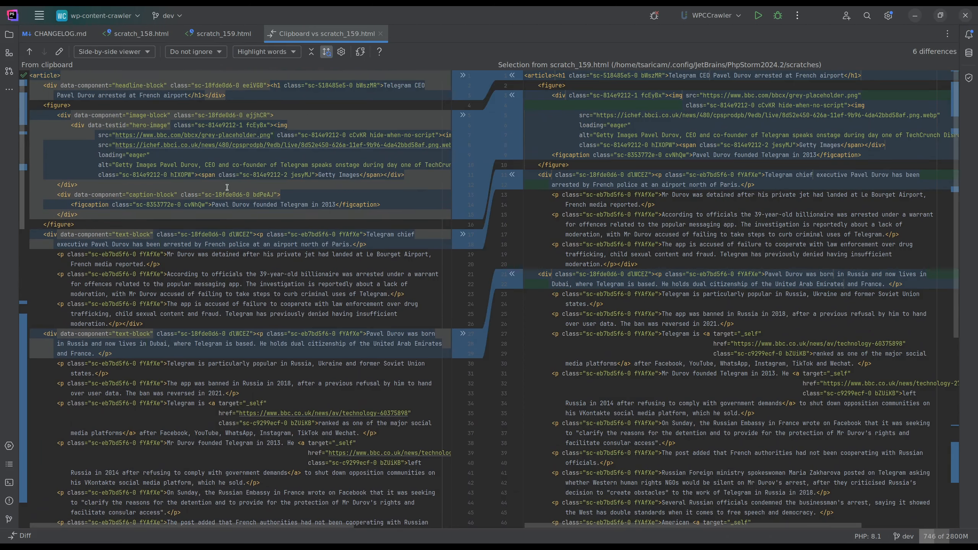
drag(56, 116, 274, 125)
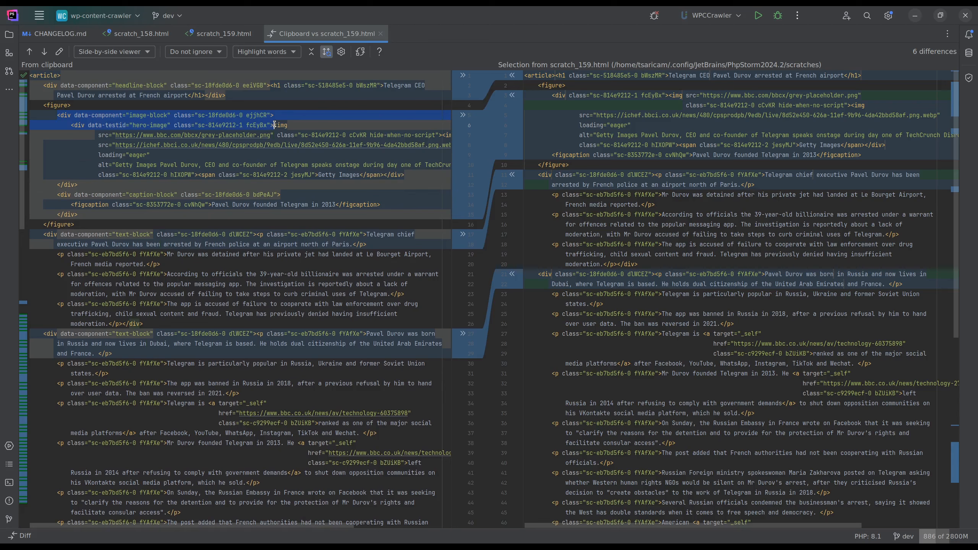
click(274, 125)
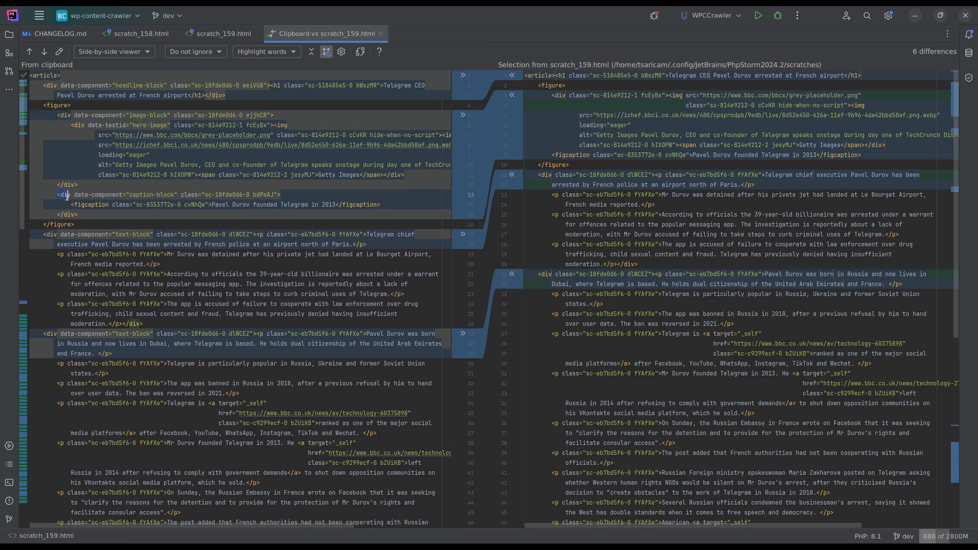
Scroll through the rest of the diff to compare the remaining filtered and unfiltered post markup
click(79, 215)
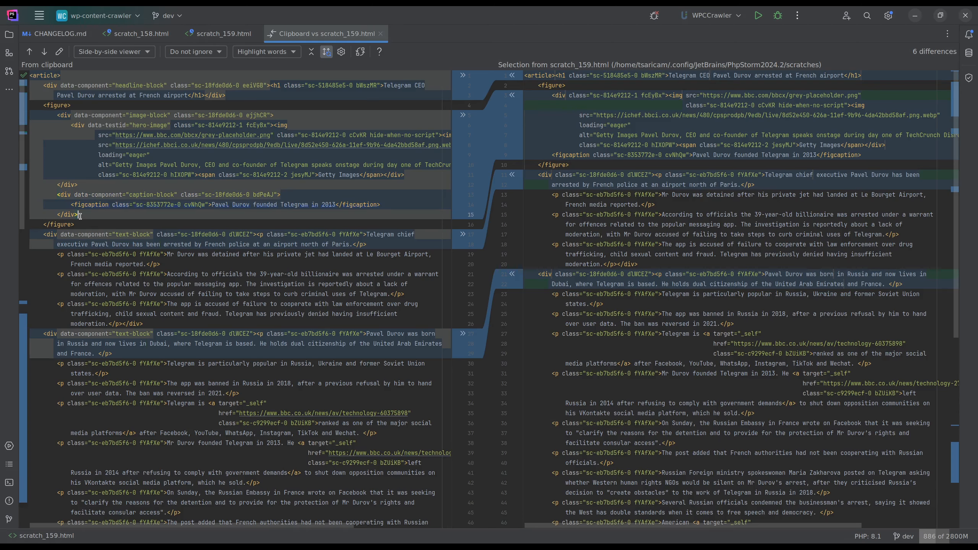
scroll(248, 219, down, 3)
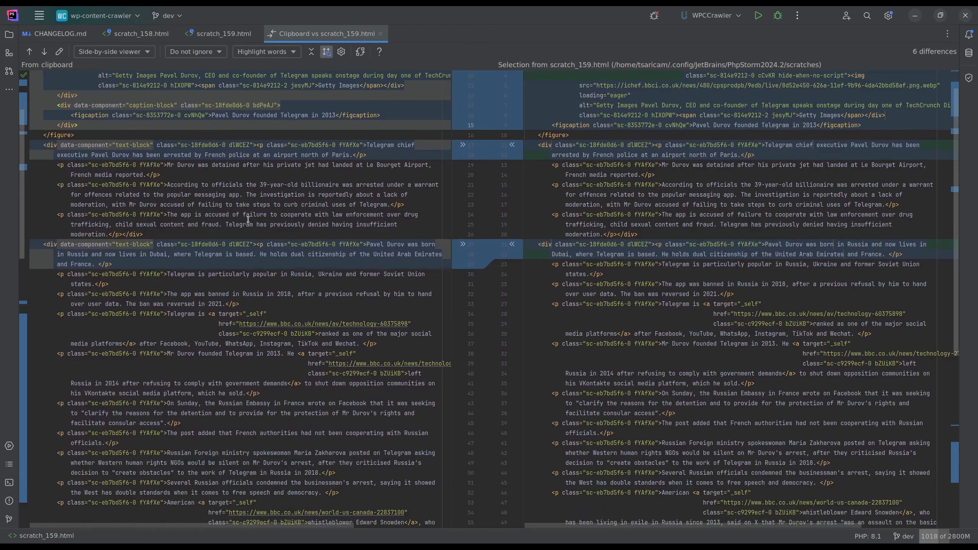
scroll(248, 219, down, 15)
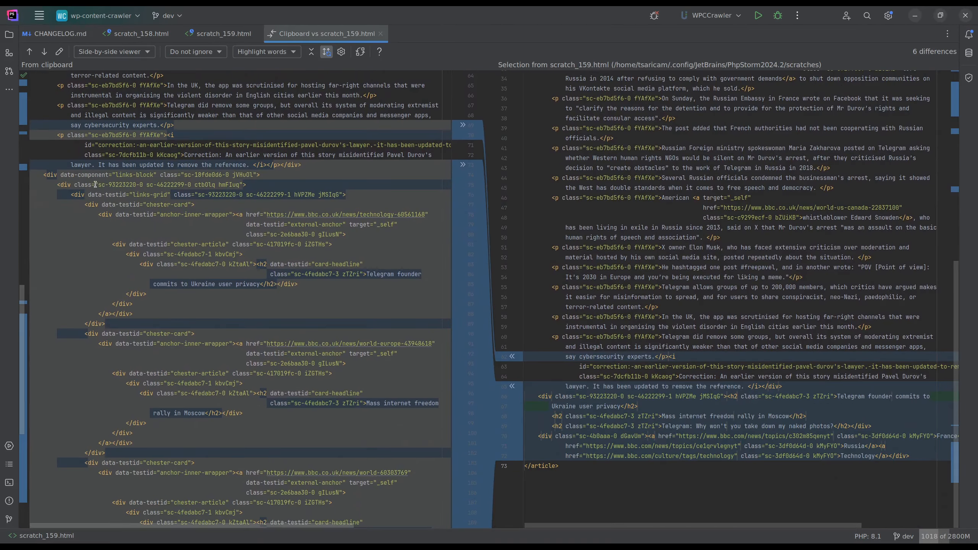
scroll(95, 185, down, 2)
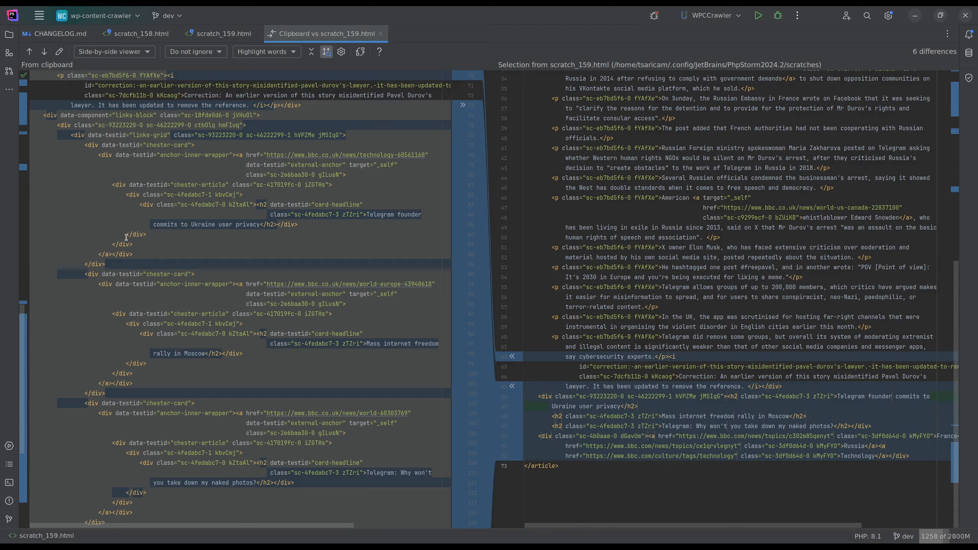
scroll(143, 229, down, 2)
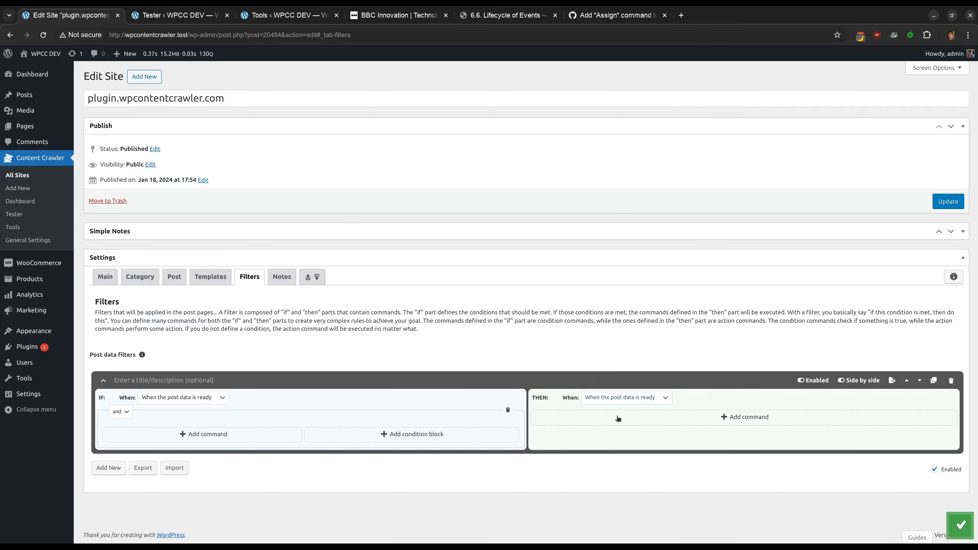
Add a THEN command to the post data filter and set its subject to Next Page URL
click(614, 417)
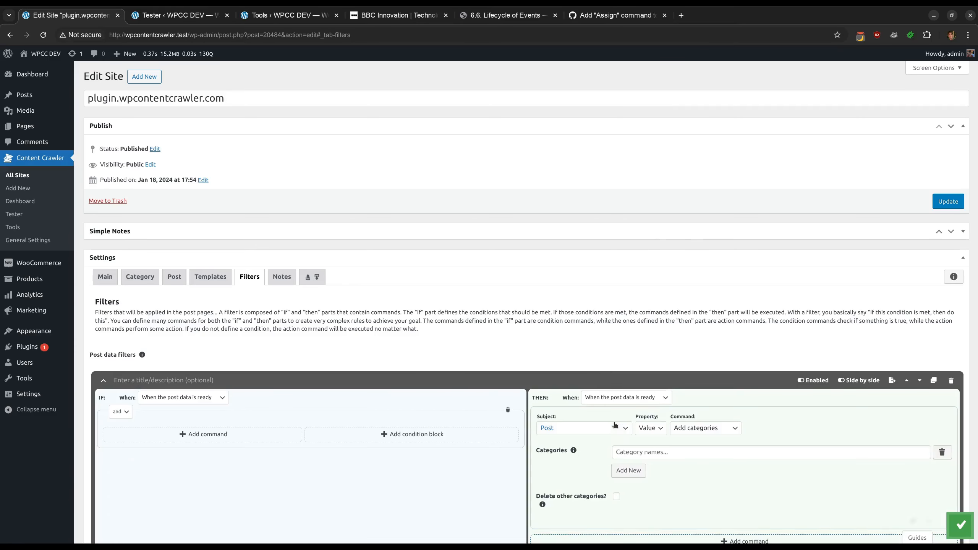
click(584, 338)
scroll(585, 301, down, 5)
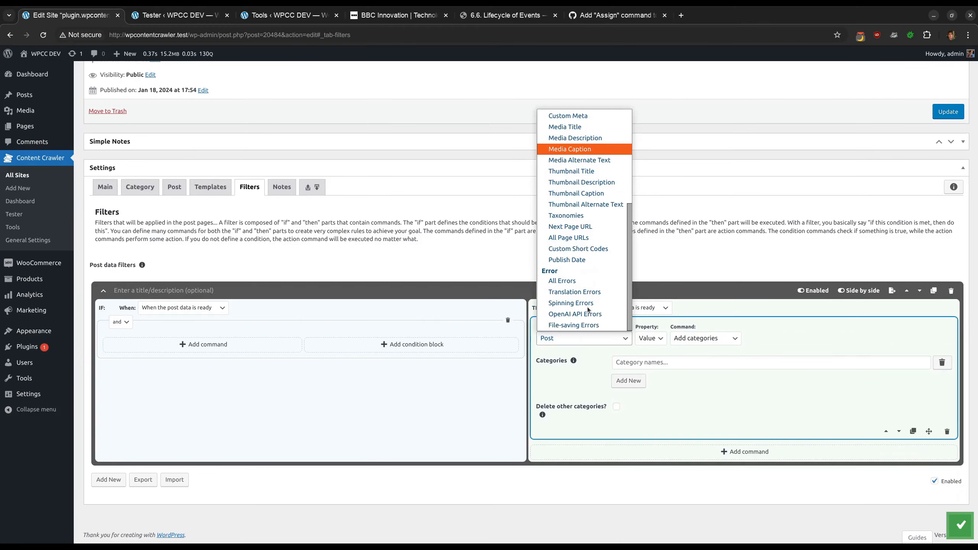
click(573, 231)
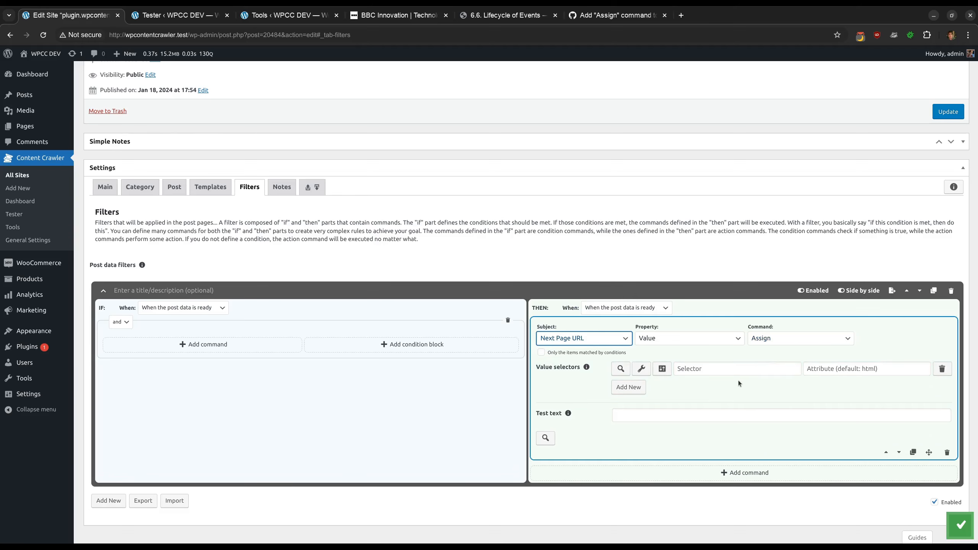
Add another command, move it above the Next Page URL command, and set its subject to Request
scroll(738, 381, down, 1)
click(723, 451)
scroll(732, 445, down, 5)
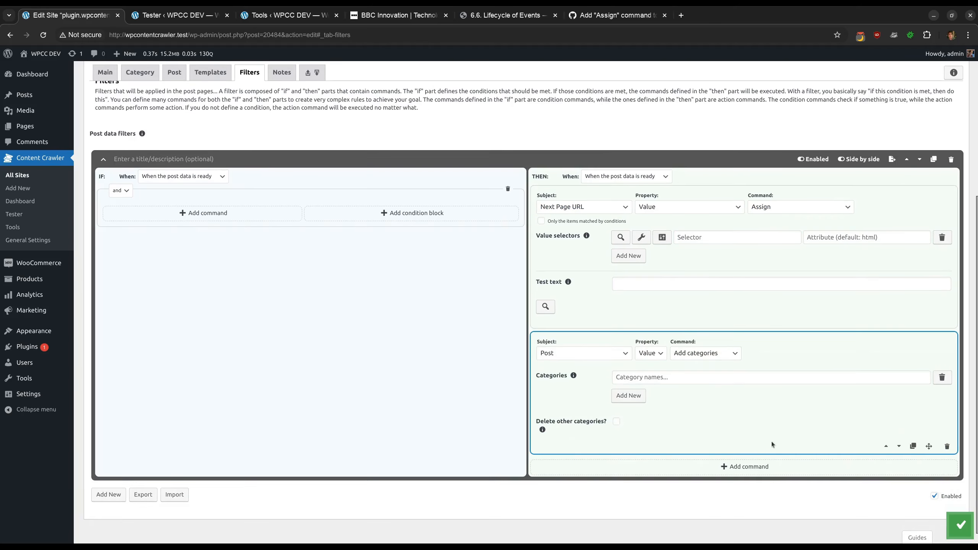
click(884, 446)
click(595, 192)
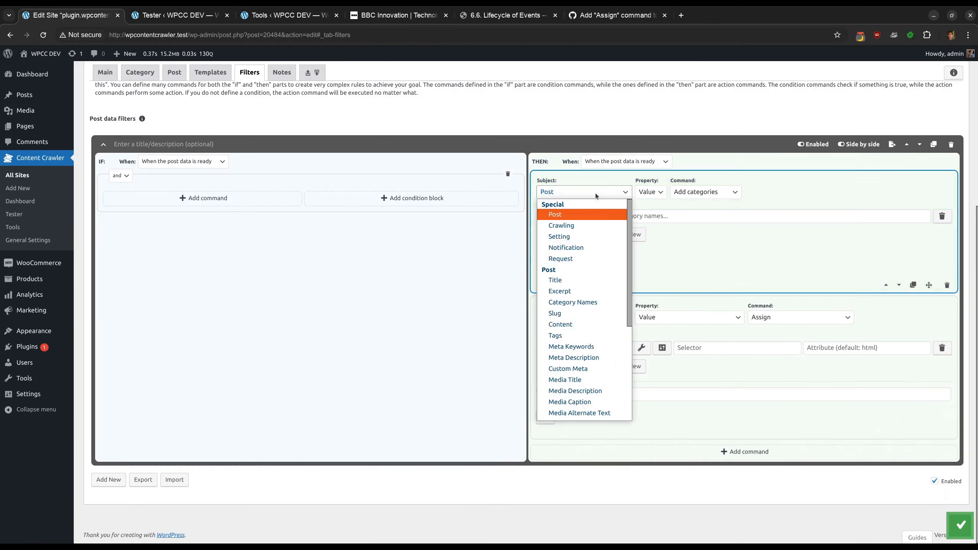
click(574, 259)
scroll(683, 180, down, 3)
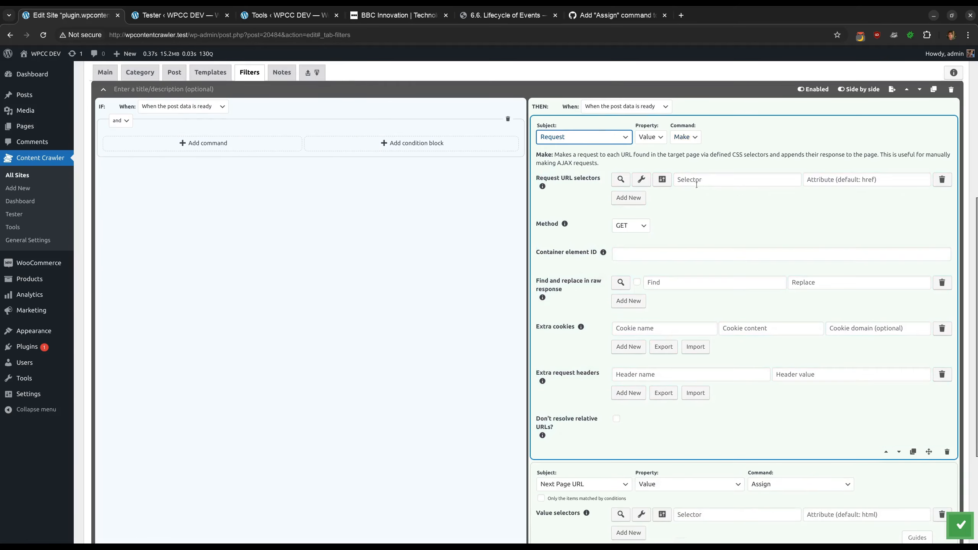
scroll(683, 180, down, 5)
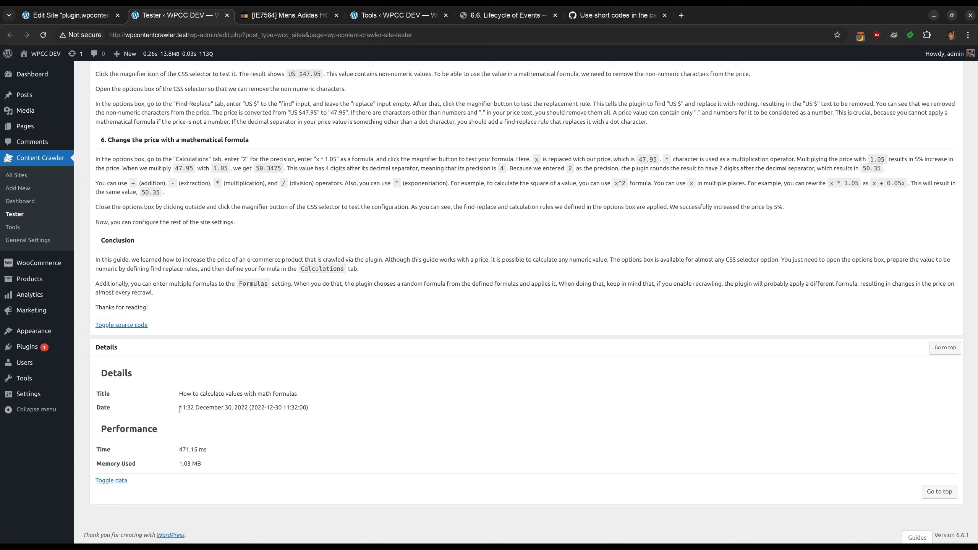
Highlight the crawled post's date in the Tester details and return to the site's edit page
drag(180, 409, 249, 409)
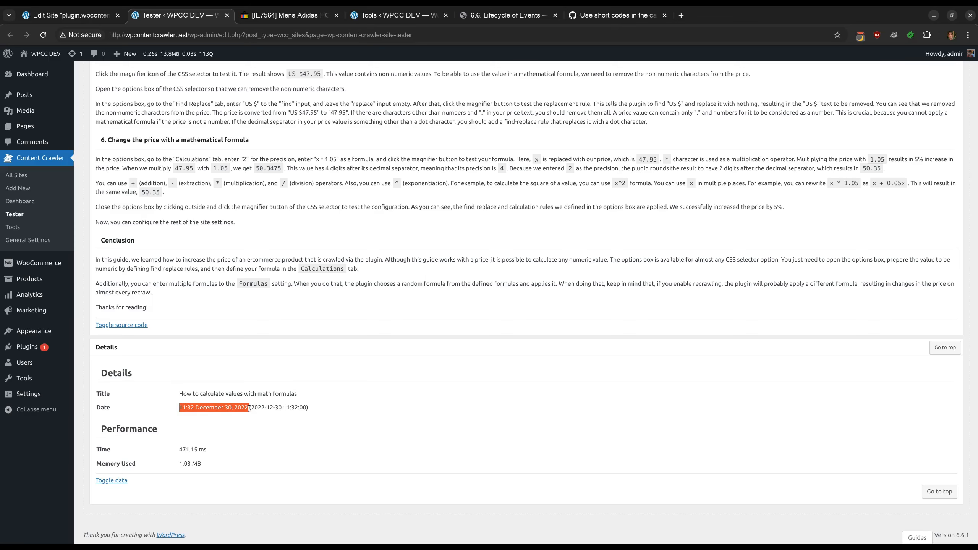
click(249, 408)
click(76, 17)
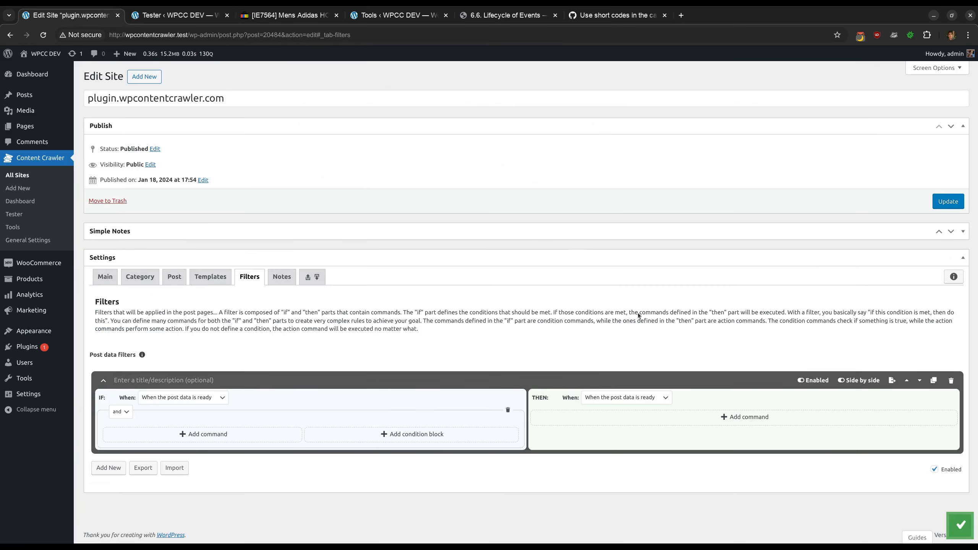
Add a new THEN command to the empty post data filter and open its subject list
click(628, 412)
scroll(626, 413, down, 3)
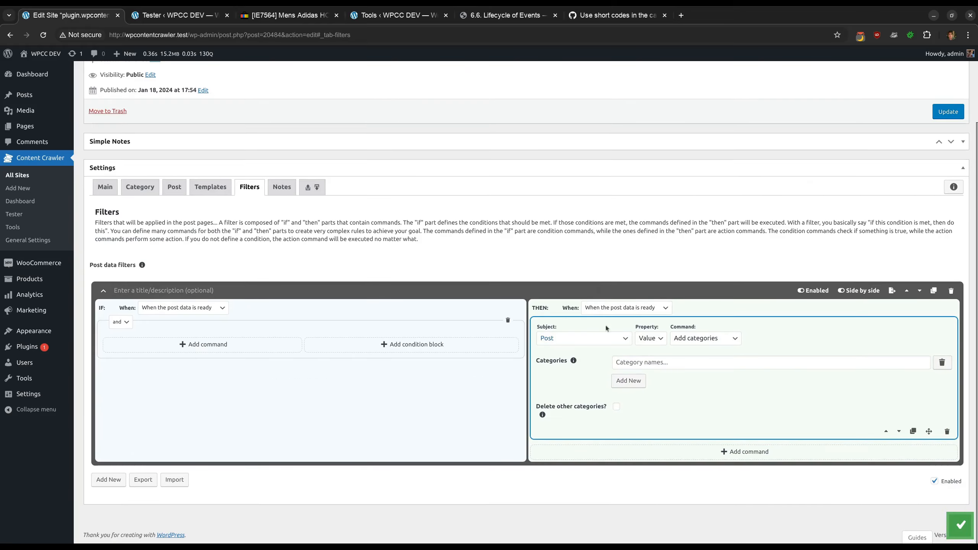
click(576, 339)
scroll(578, 293, down, 3)
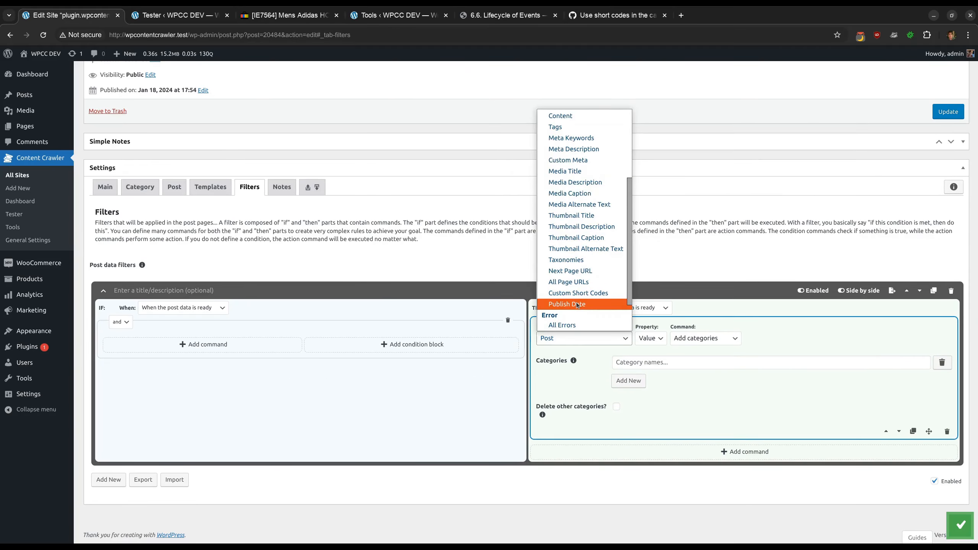
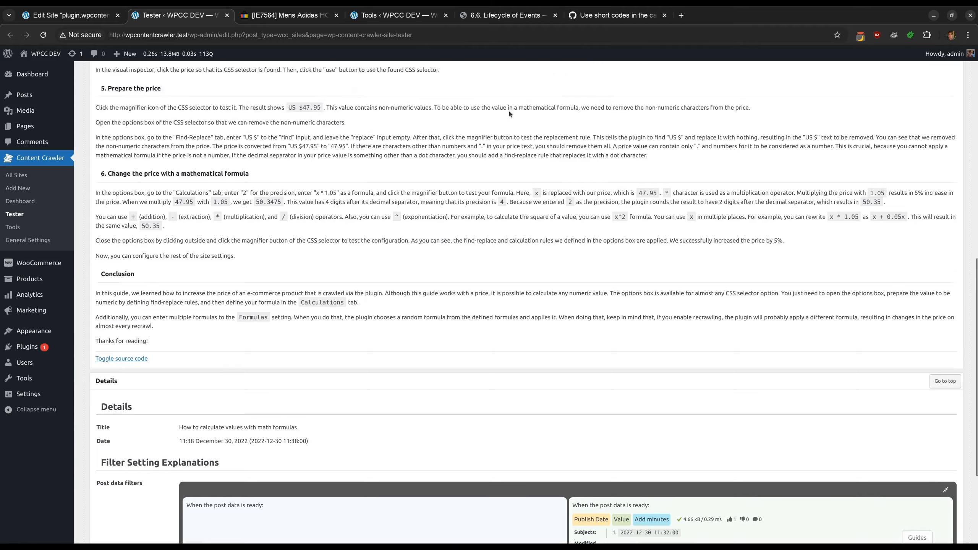
Rerun the site test and highlight the crawled post's date in the Tester details
click(487, 93)
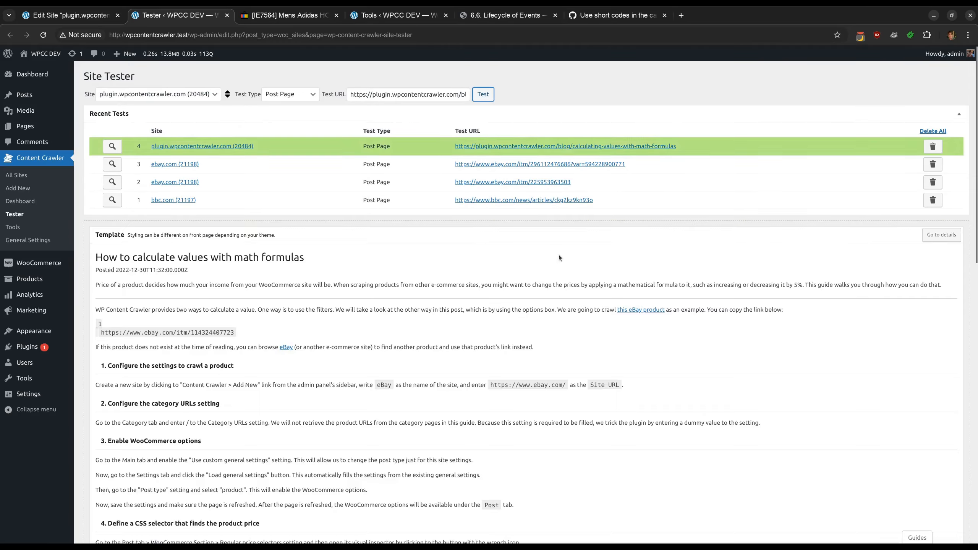
scroll(556, 256, down, 20)
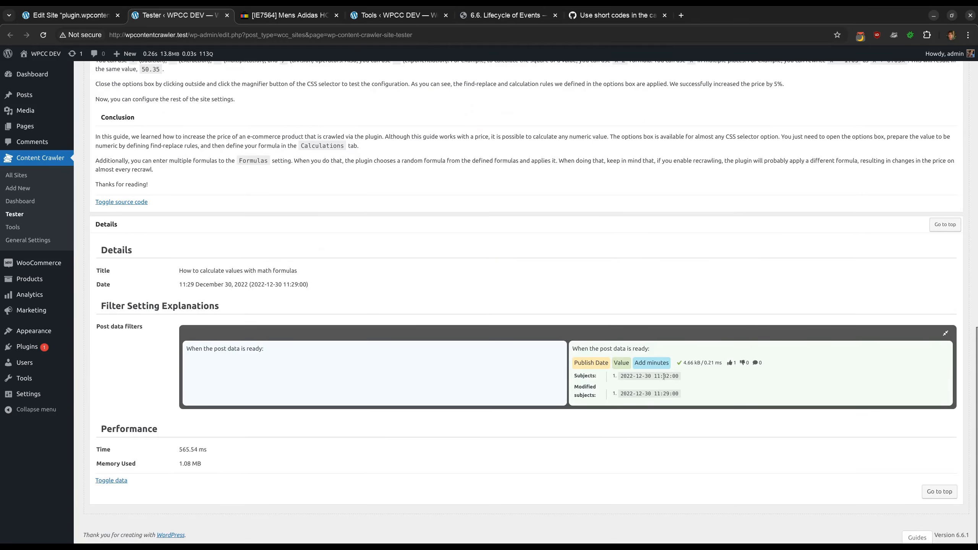
drag(664, 394, 670, 393)
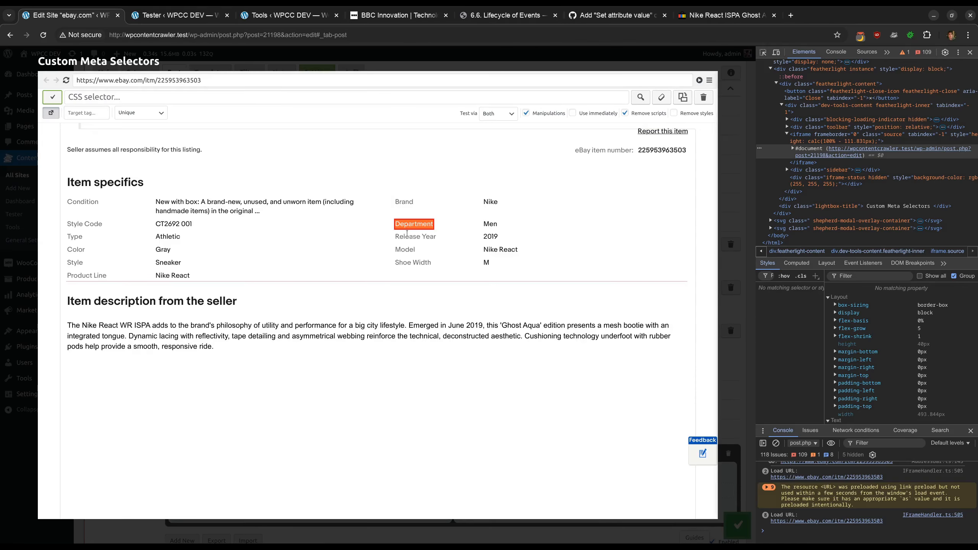
Pick the Brand label in the visual inspector, shorten its selector to .ux-labels-values__labels, and copy it
click(403, 201)
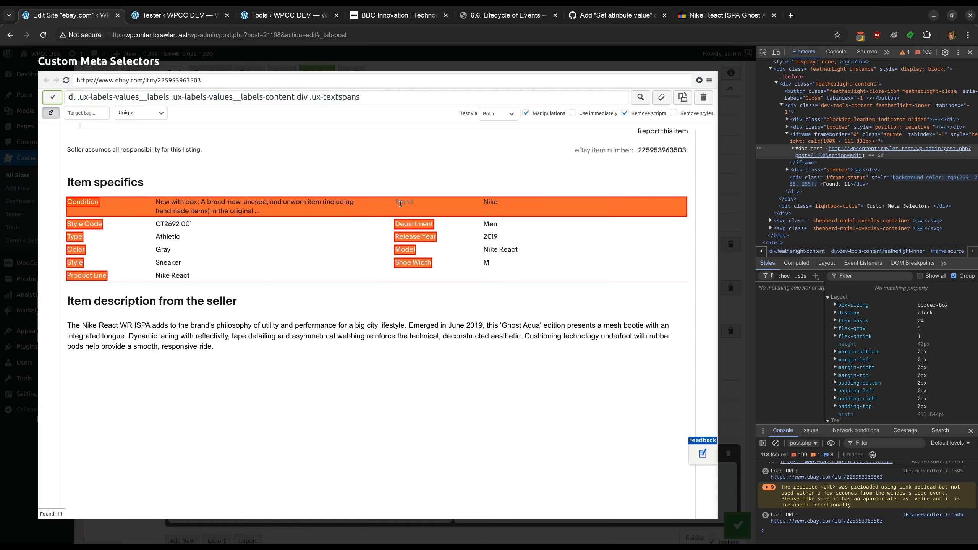
triple_click(376, 97)
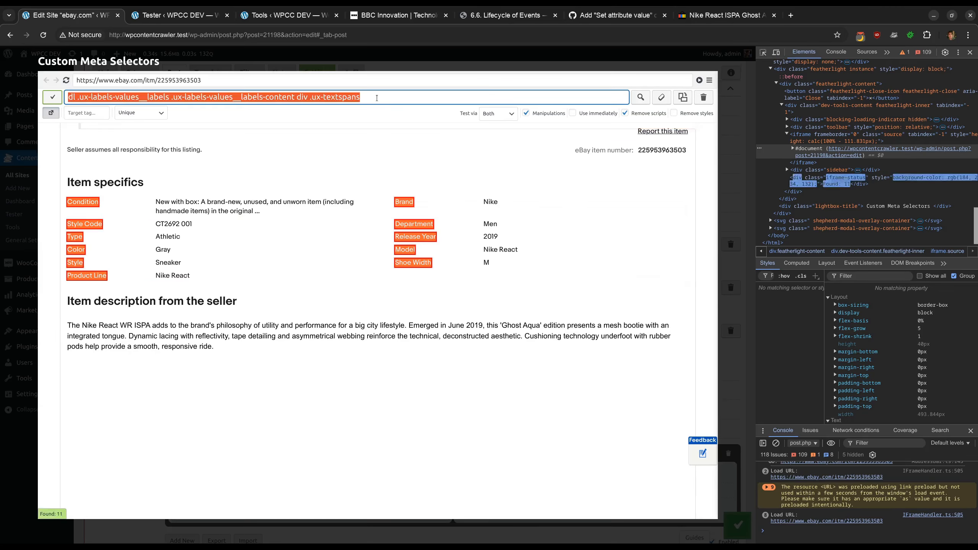
key(BackSpace)
text(.ux-labels-values__labels)
key(Home)
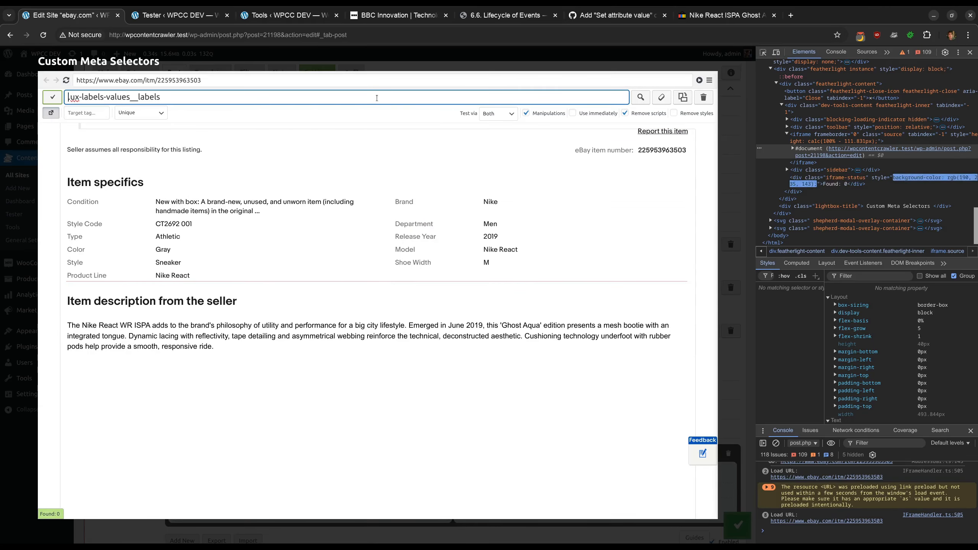
text(.)
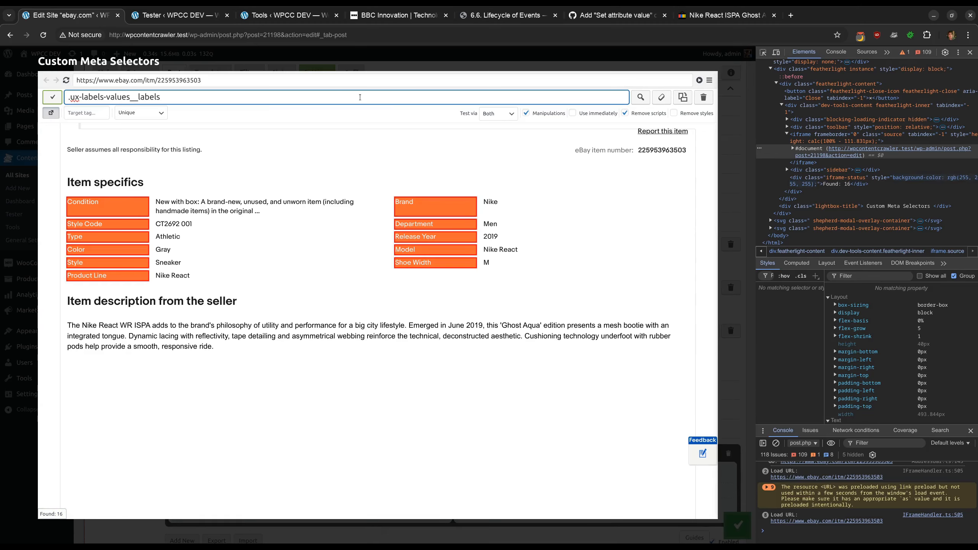
key(ctrl+a)
key(ctrl+c)
click(371, 65)
Add a post page filter condition: element Text Contains "Brand" using the .ux-labels-values__labels selector
scroll(352, 259, down, 5)
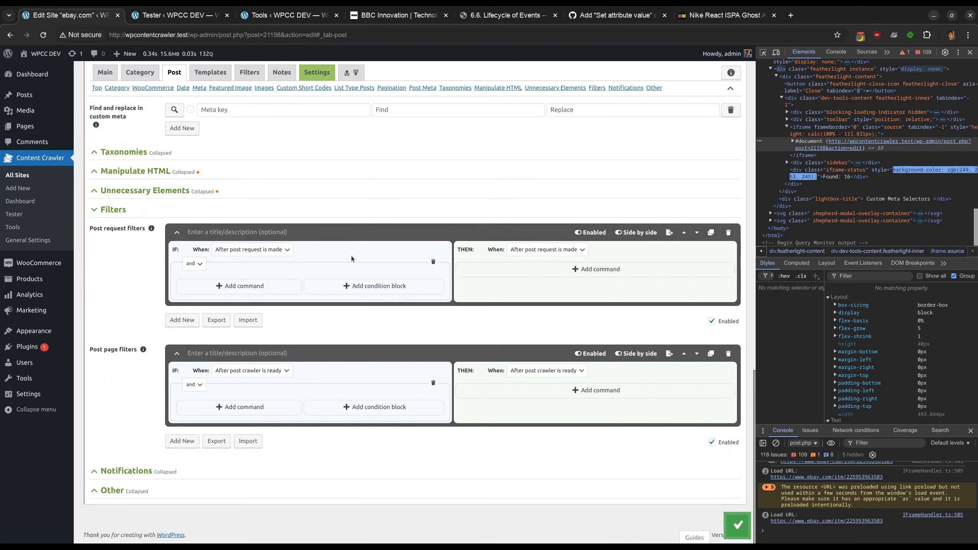
click(250, 406)
scroll(283, 394, down, 2)
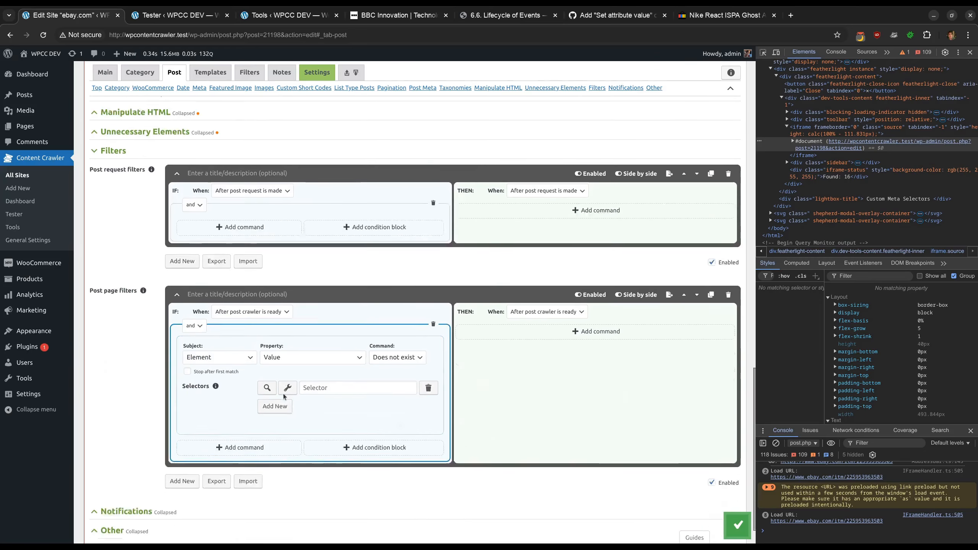
scroll(283, 394, down, 1)
click(322, 316)
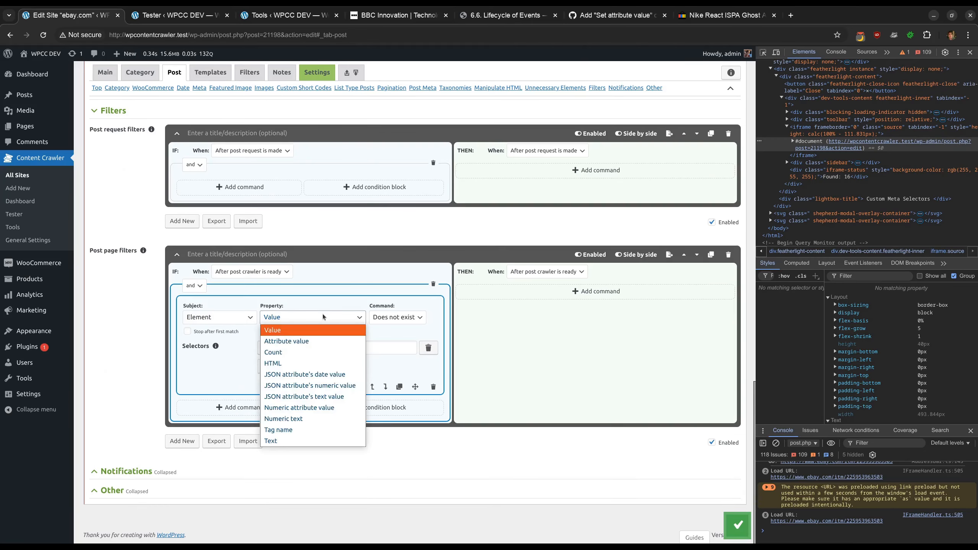
click(304, 439)
scroll(335, 346, down, 1)
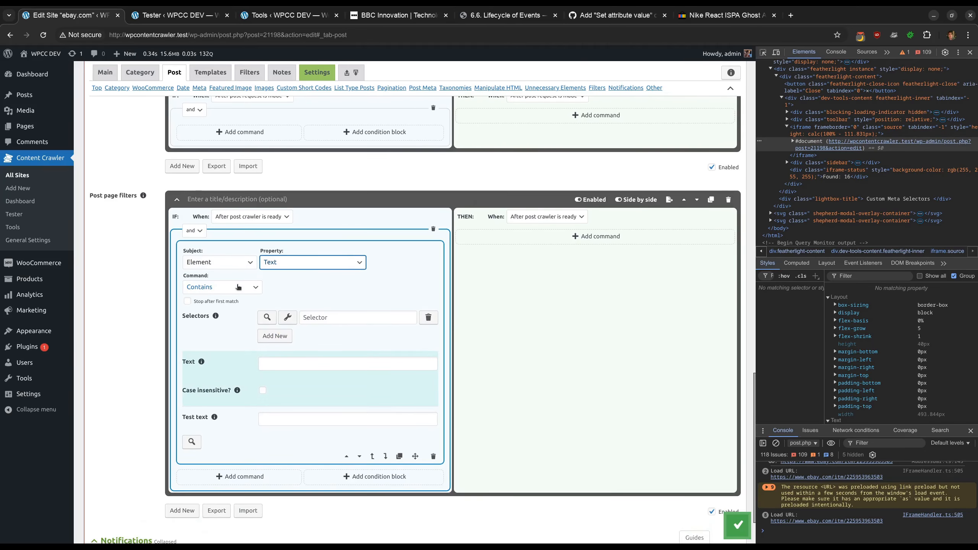
scroll(238, 287, down, 1)
click(357, 263)
key(ctrl+v)
click(308, 308)
text(Brand)
click(307, 321)
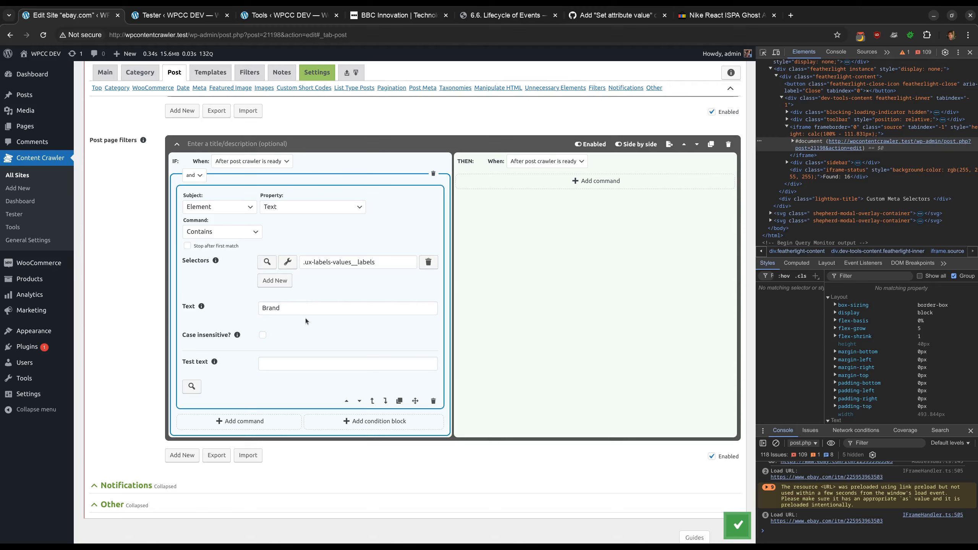
Add a THEN command for the element with Attribute value property and Template command
click(531, 185)
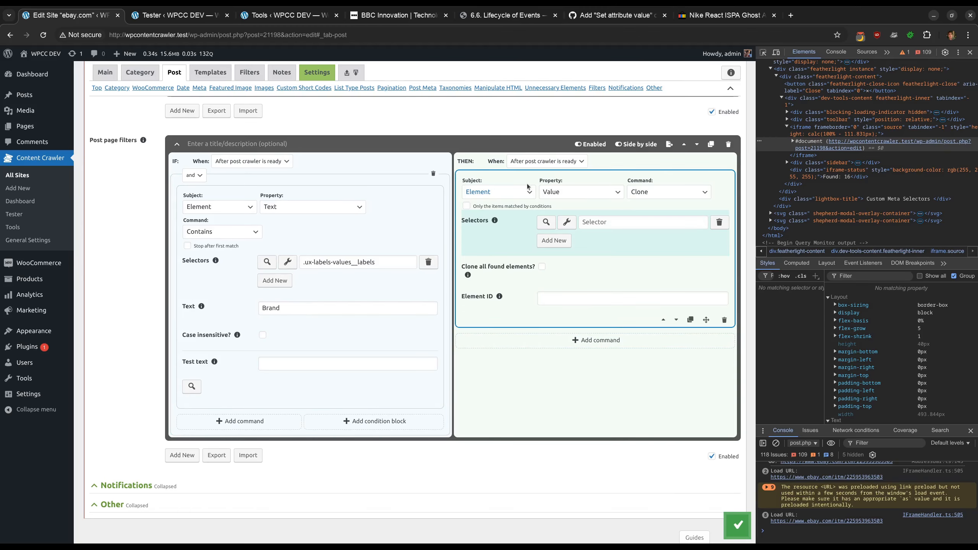
click(605, 192)
click(595, 215)
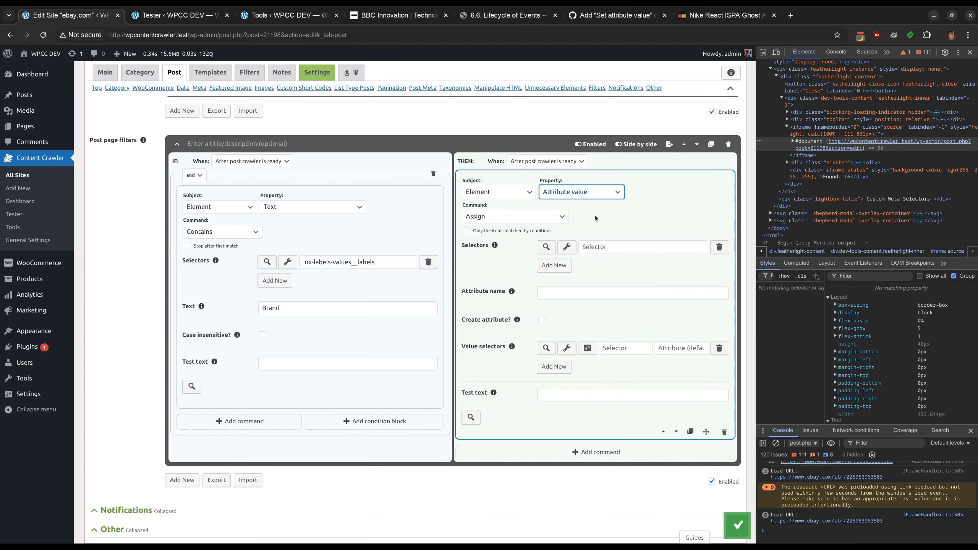
scroll(594, 215, down, 1)
click(512, 177)
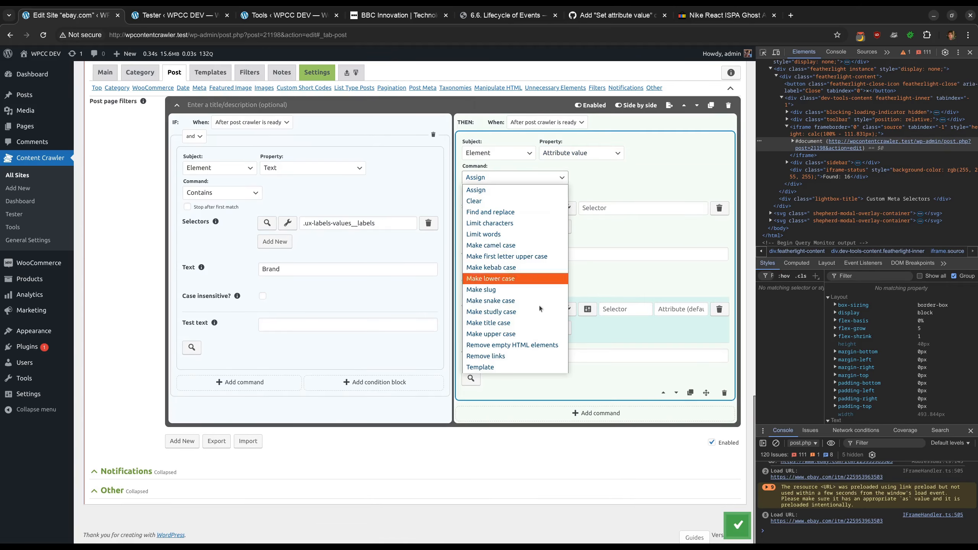
click(518, 368)
Copy the condition's selector into the THEN command and enable applying it only to items matched by conditions
triple_click(367, 223)
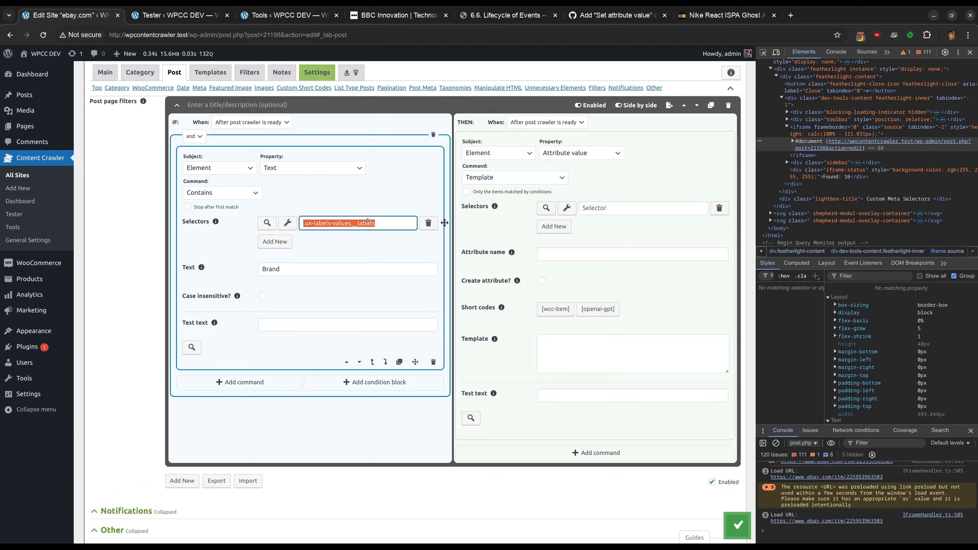
key(ctrl+c)
click(602, 208)
key(ctrl+v)
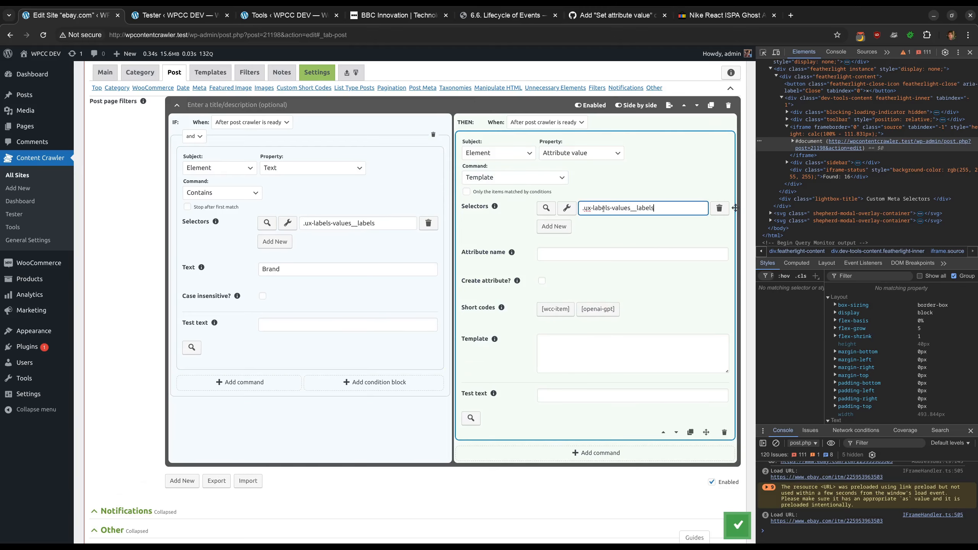
click(516, 195)
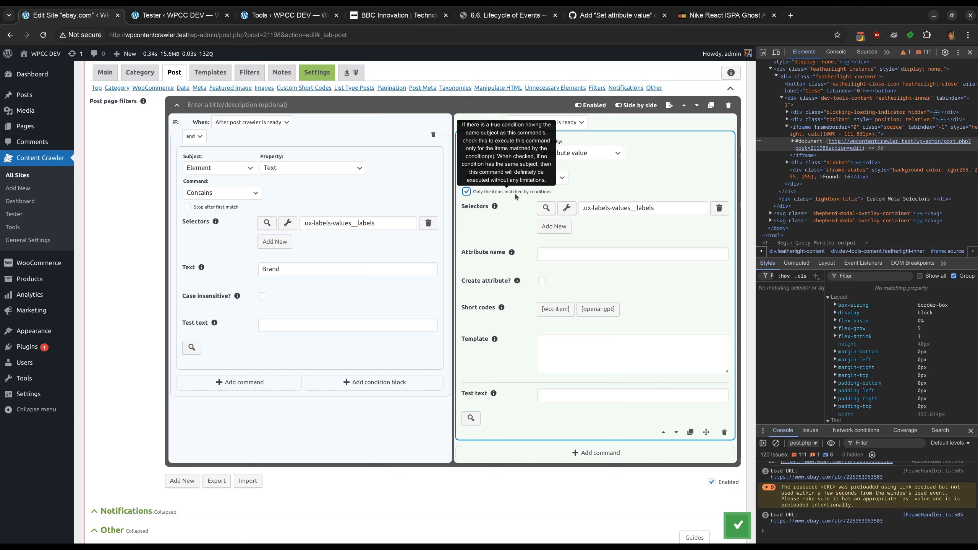
Set the attribute name to data-custom-meta and enable Create attribute
click(558, 255)
text(data-custom-meta)
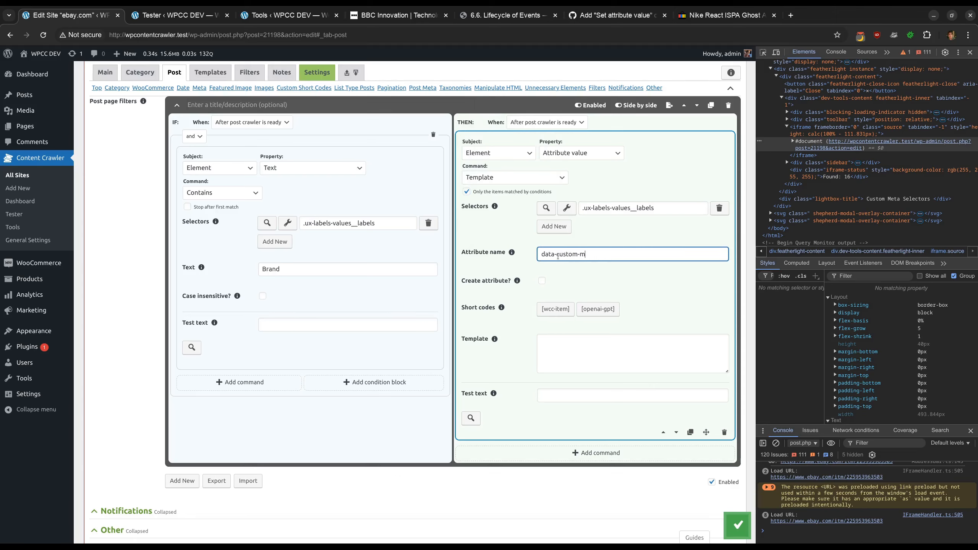
click(517, 281)
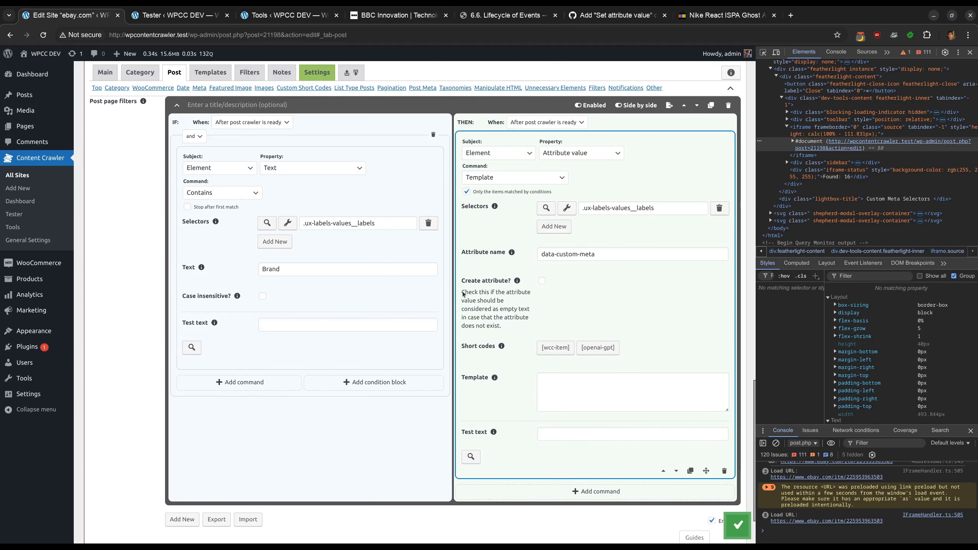
drag(463, 293, 523, 333)
click(518, 330)
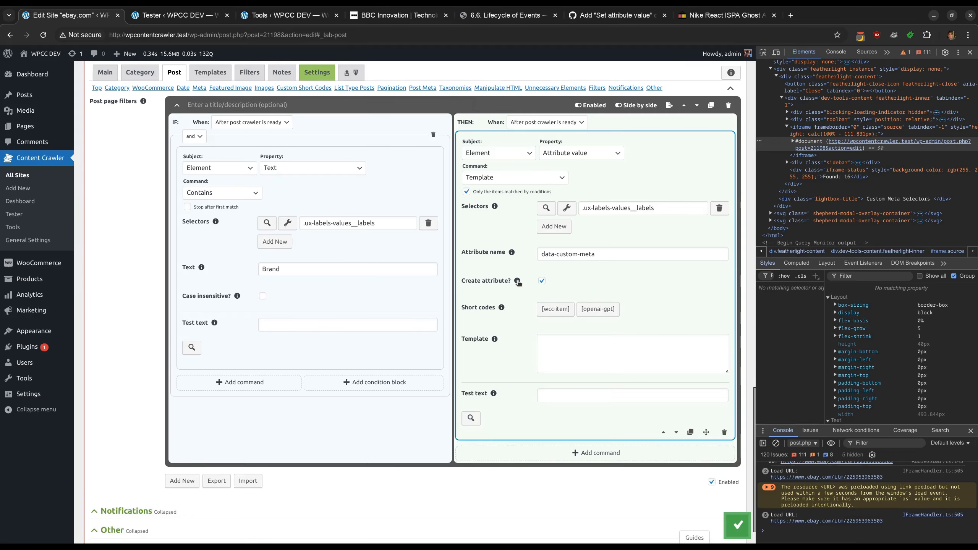
Enter brand as the template for the new attribute
click(575, 357)
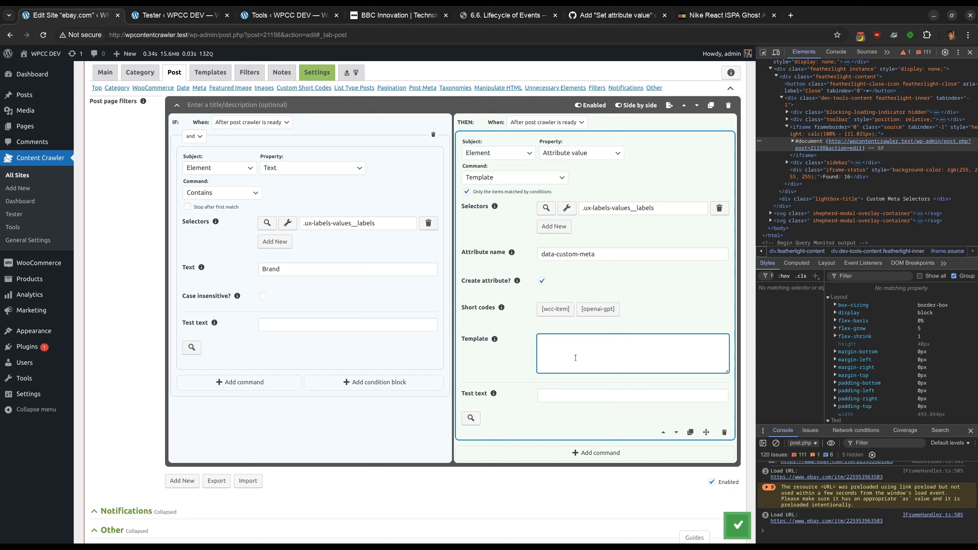
text(brand)
click(519, 364)
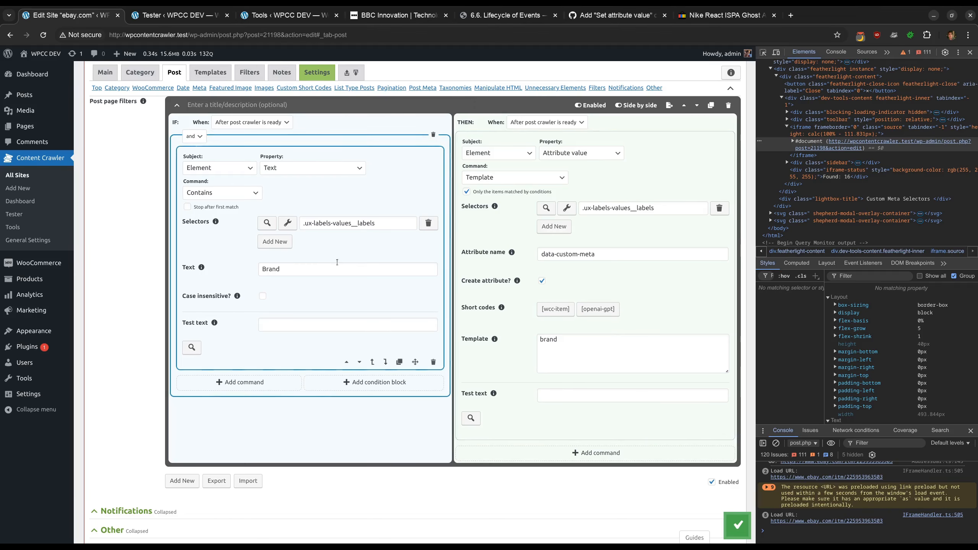
Test the selector [data-custom-meta="brand"] in the visual inspector and copy it
click(287, 223)
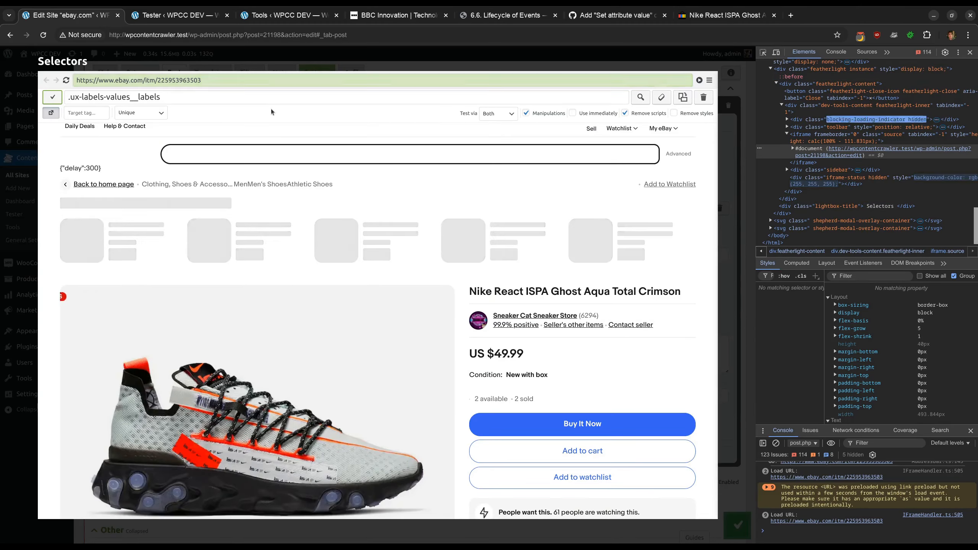
scroll(322, 262, down, 17)
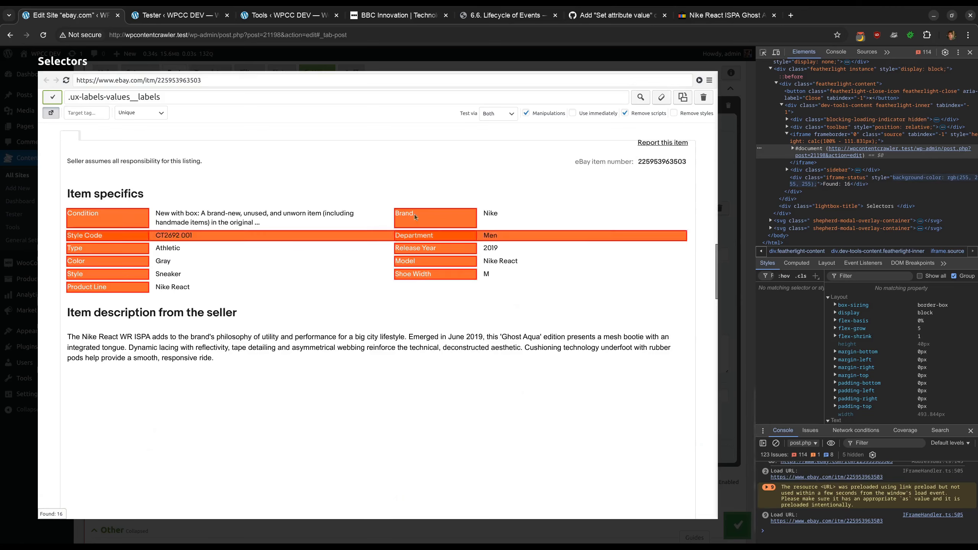
click(182, 101)
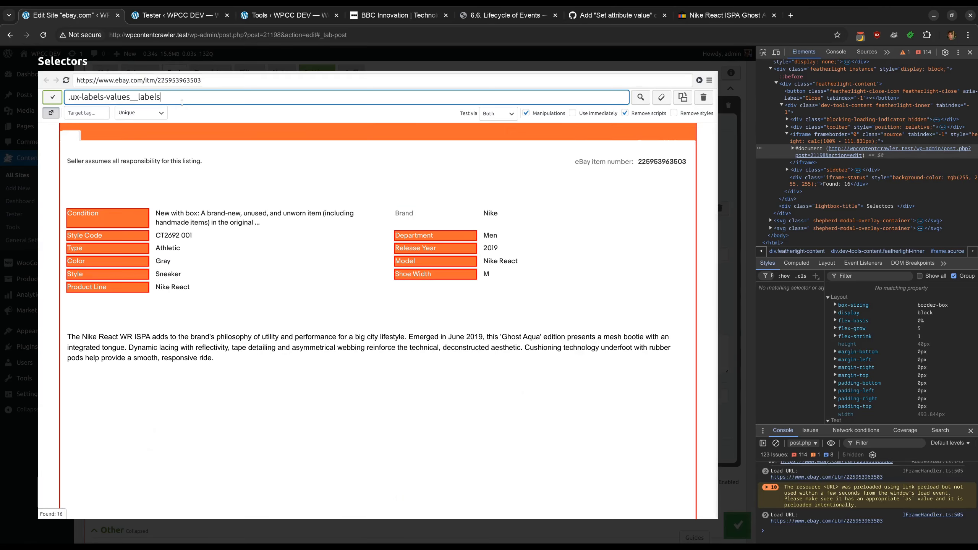
key(ctrl+a)
text([data-custo)
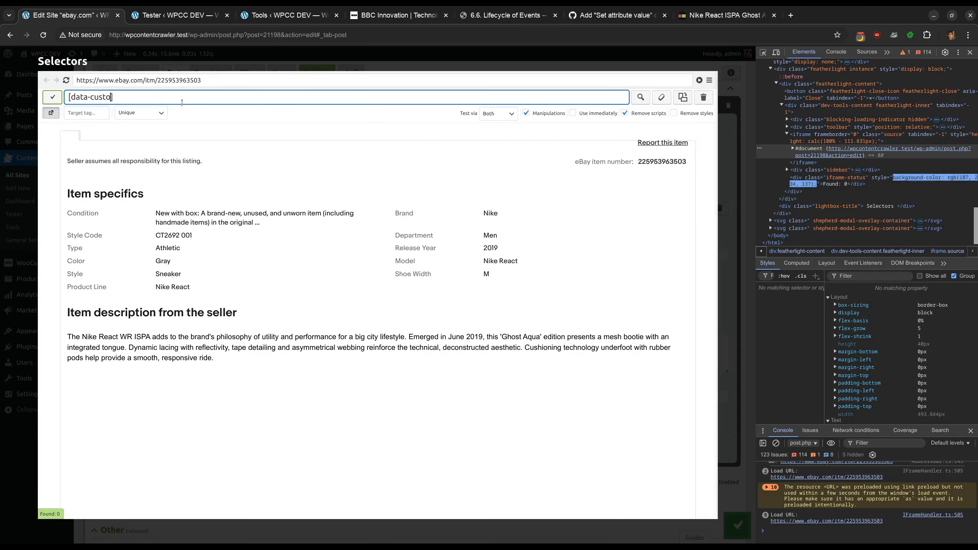
text(m-meta="brand"])
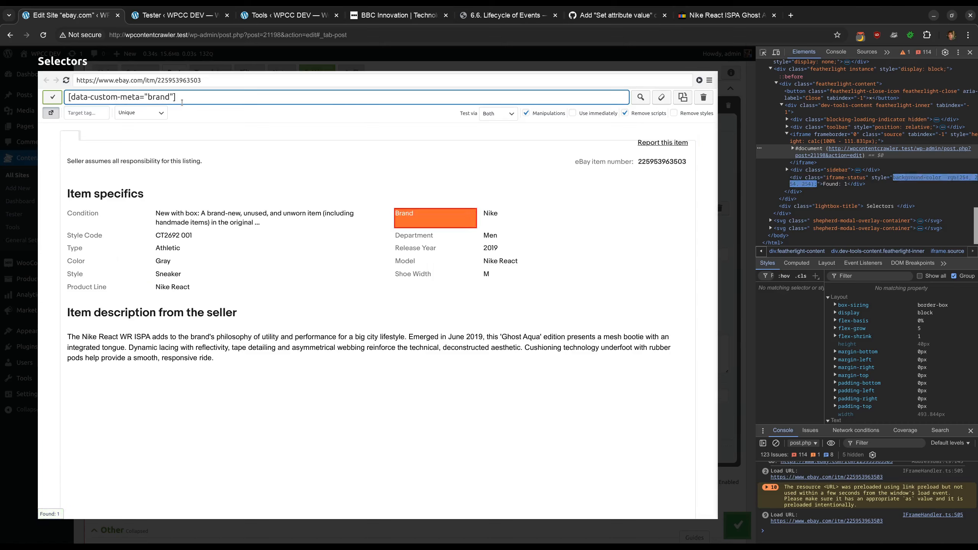
key(ctrl+a)
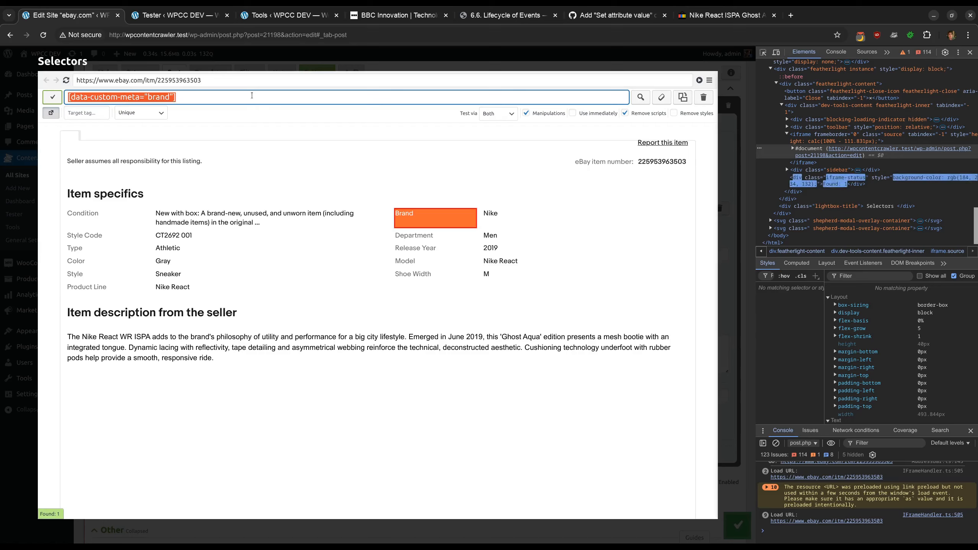
key(Escape)
scroll(514, 296, up, 10)
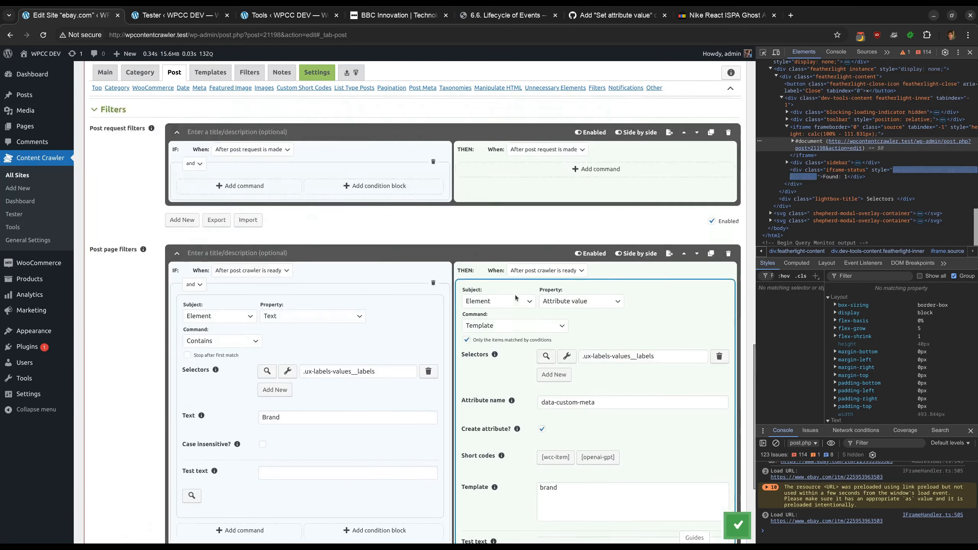
Add a custom meta selector [data-custom-meta="brand"] with the meta key brand
click(279, 271)
key(ctrl+v)
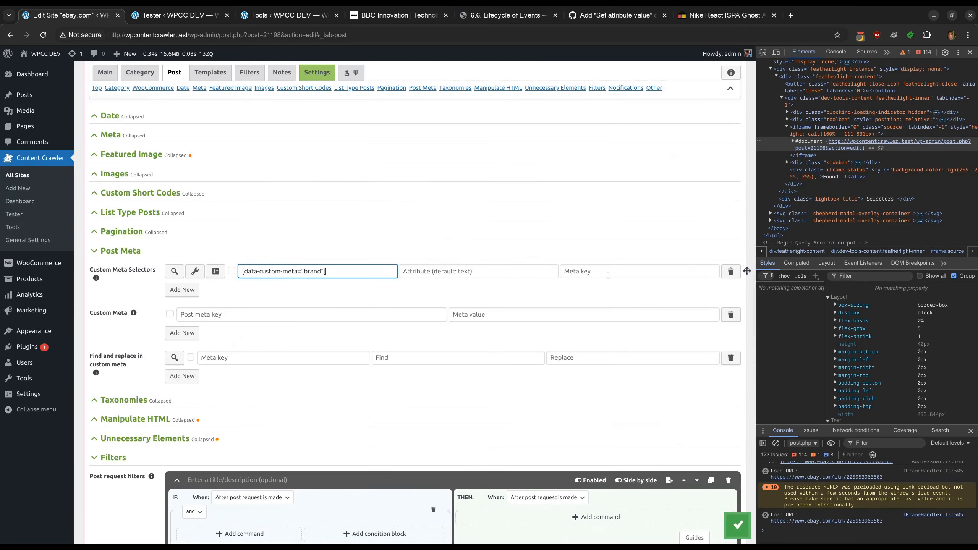
click(573, 272)
text(br)
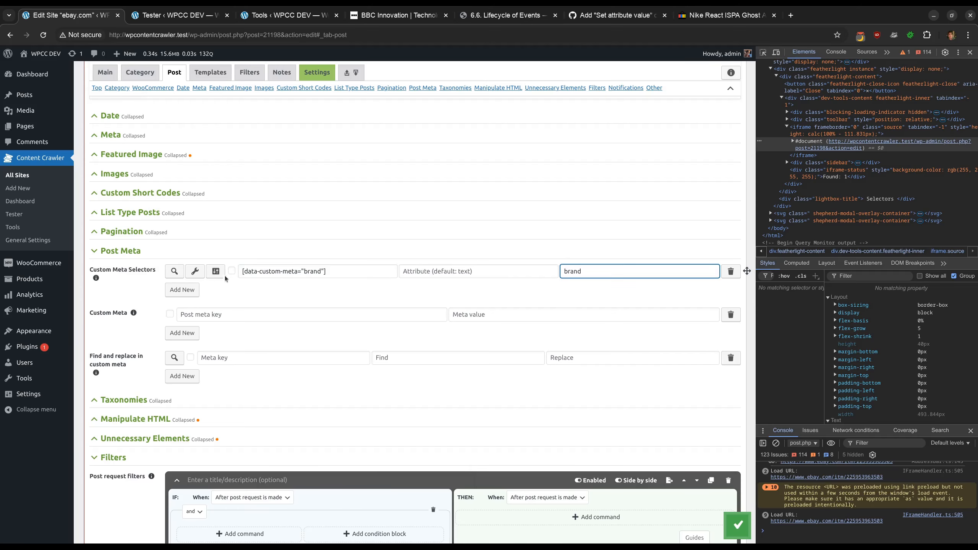
text(and)
Test the [data-custom-meta="brand"] custom meta selector against the eBay product page
click(175, 271)
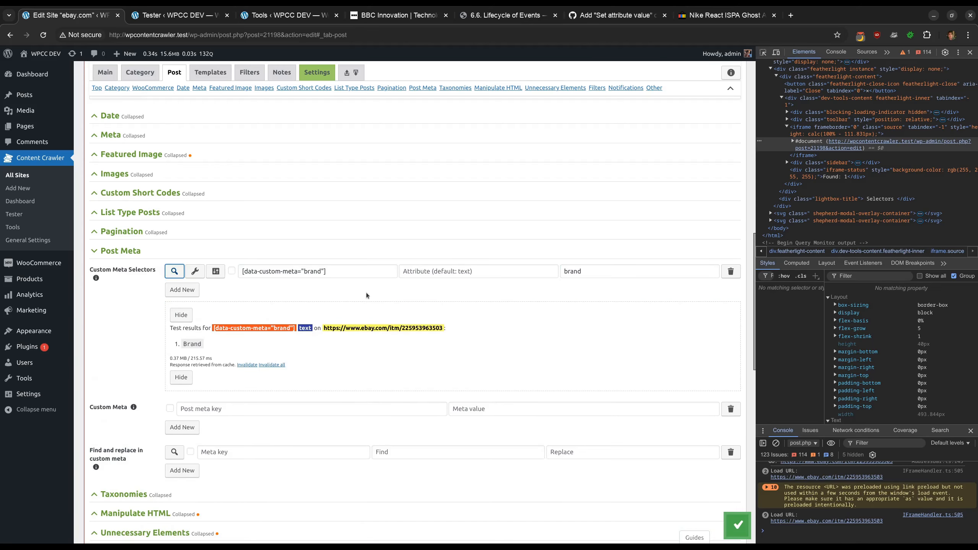
click(332, 275)
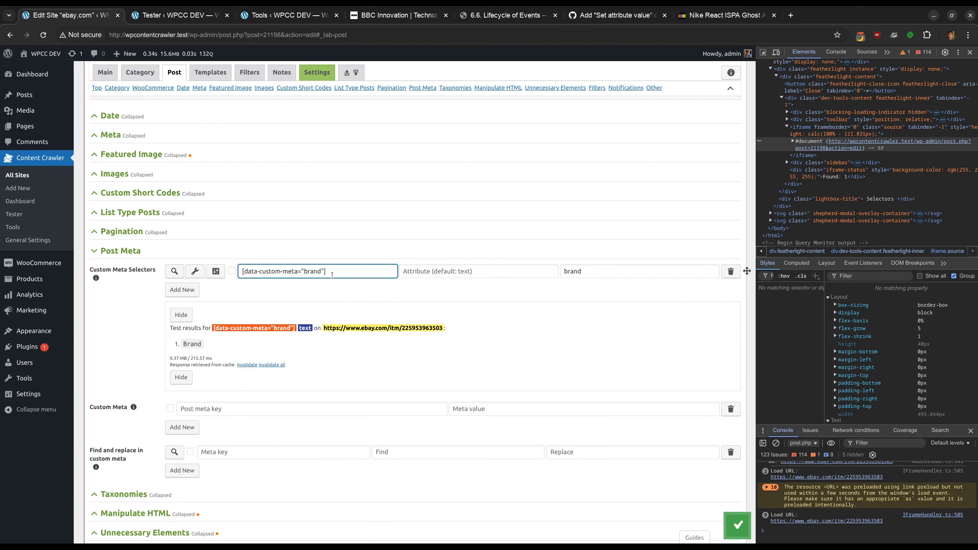
Open the selector in the visual inspector and inspect the Brand value element in the page's HTML
click(195, 271)
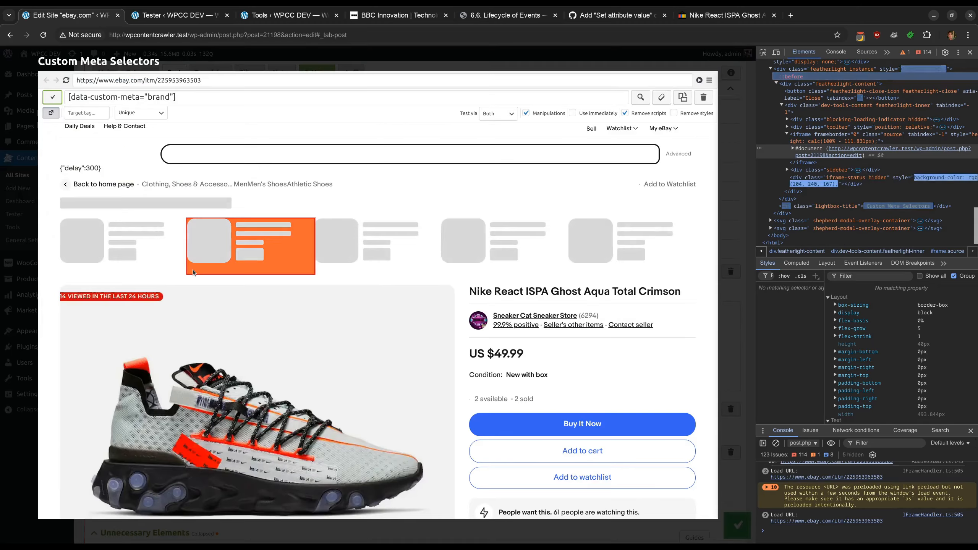
scroll(241, 268, down, 10)
scroll(242, 267, down, 6)
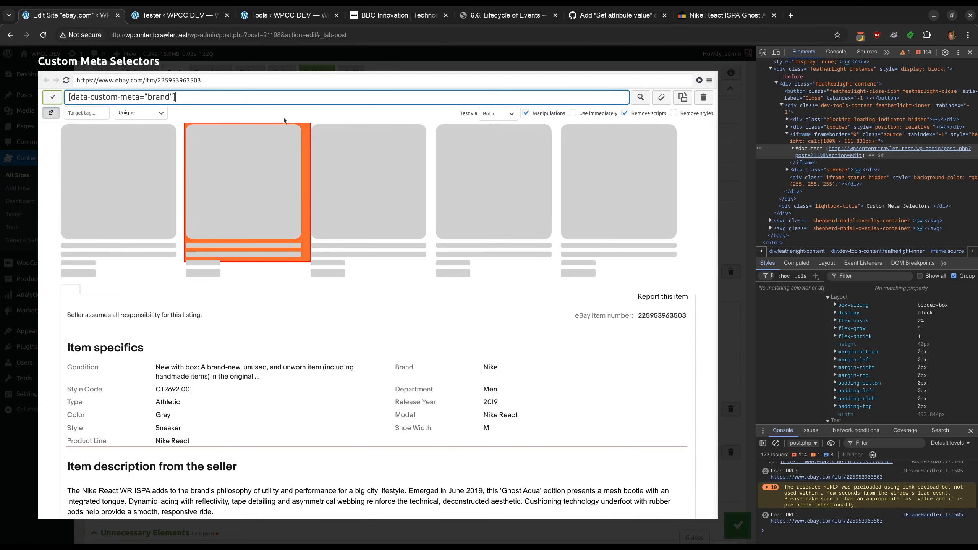
key(ctrl+shift+c)
click(490, 371)
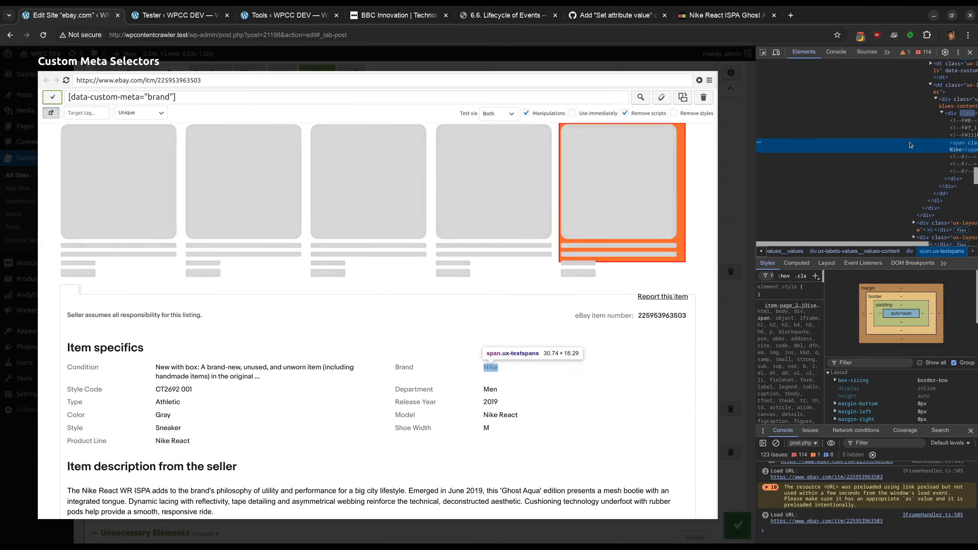
click(930, 140)
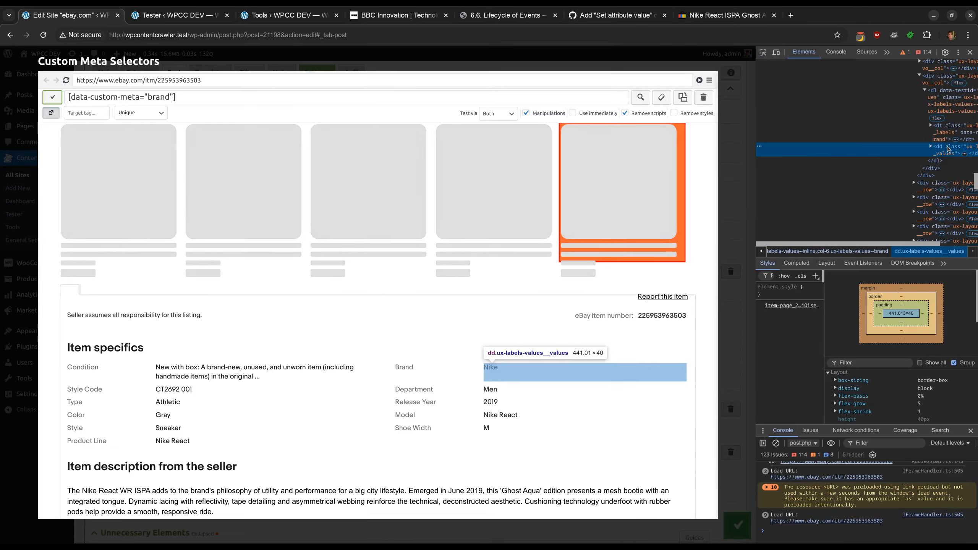
click(951, 139)
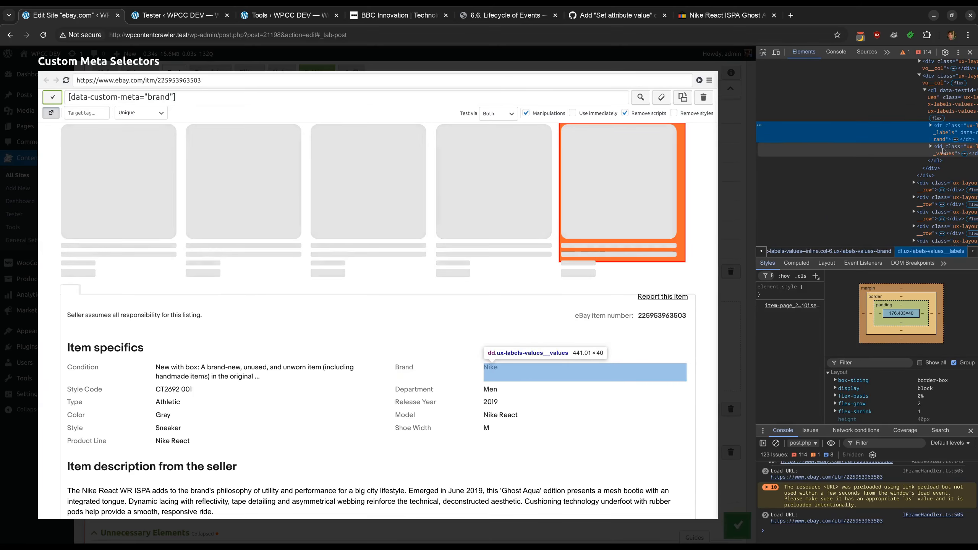
Append + dd to the selector in the visual inspector and apply it to the custom meta selector
click(266, 92)
text(+dd)
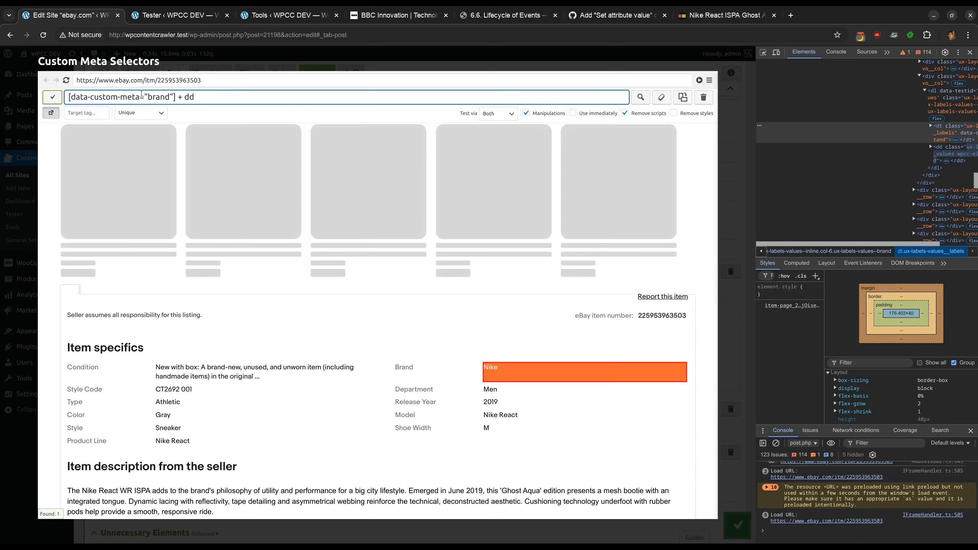
click(60, 97)
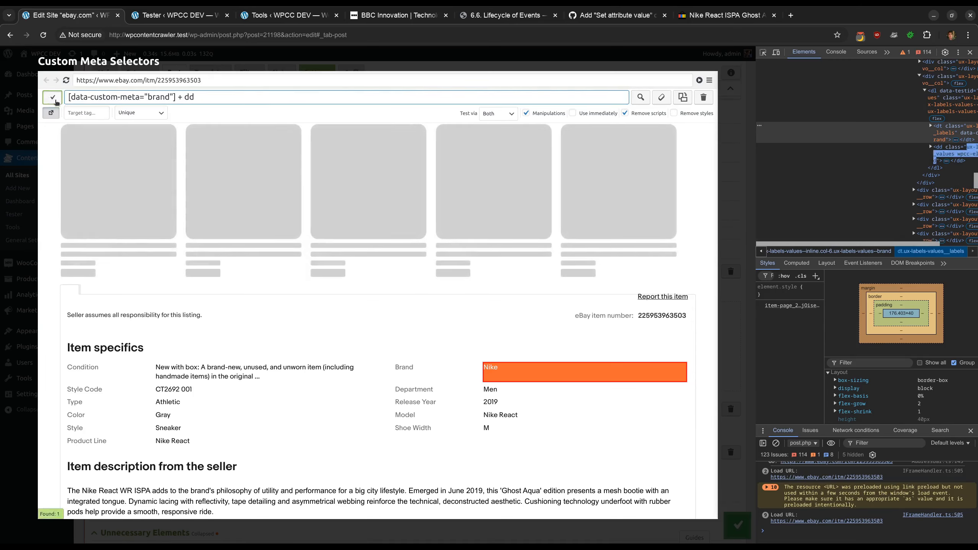
Test the [data-custom-meta="brand"] + dd selector
click(175, 270)
scroll(192, 296, down, 1)
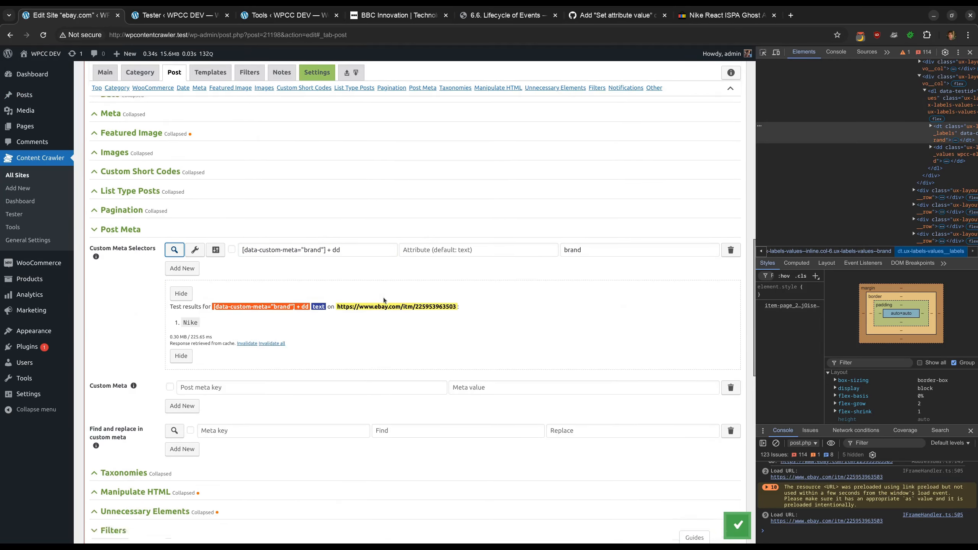
click(174, 216)
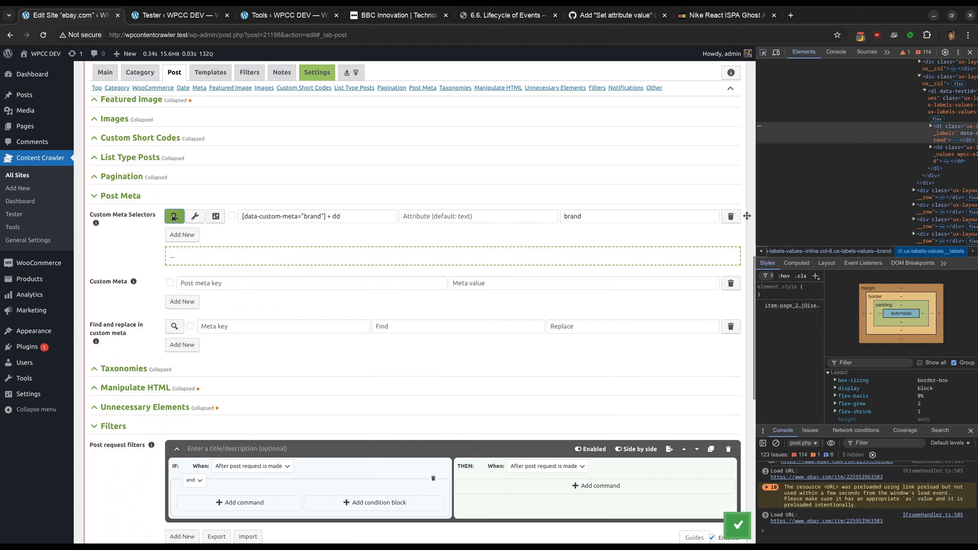
Duplicate the post page filter that assigns the data-custom-meta attribute
scroll(245, 270, down, 1)
scroll(710, 138, down, 15)
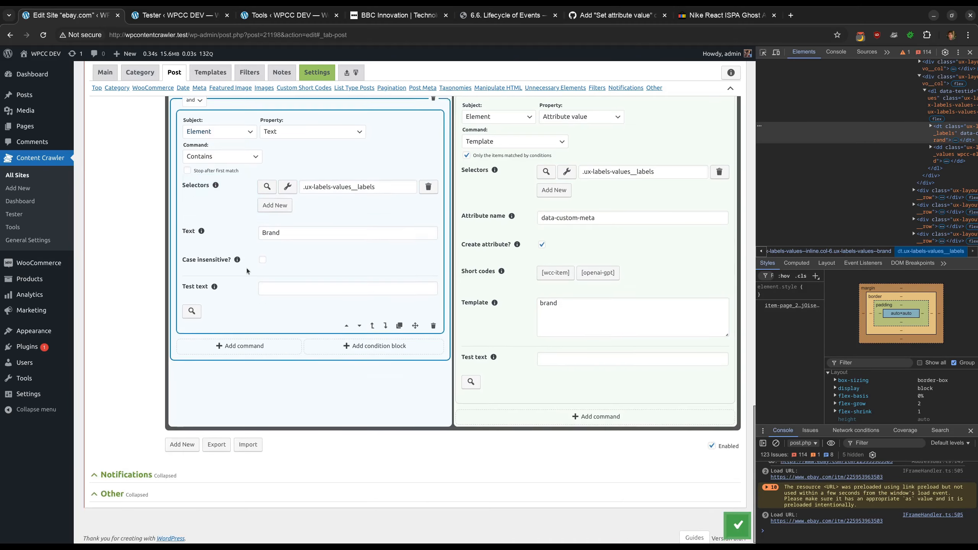
click(711, 120)
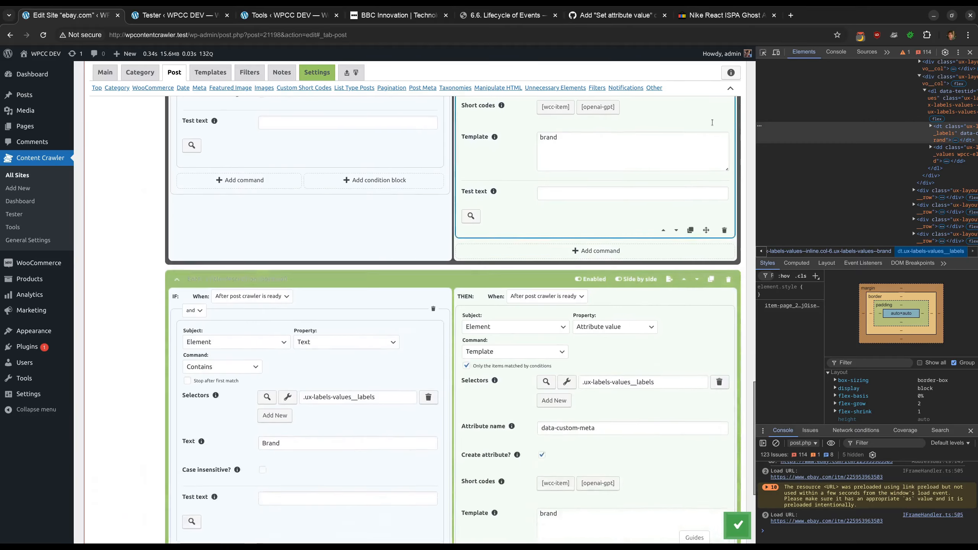
Set the duplicated filter's condition text to Model, checking the labels selector in the visual inspector
double_click(342, 328)
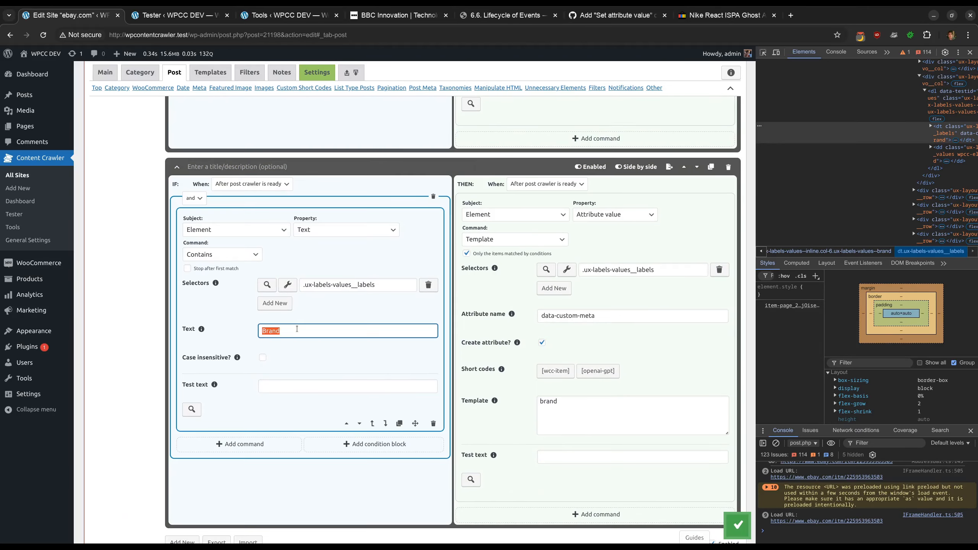
click(288, 285)
scroll(291, 292, down, 15)
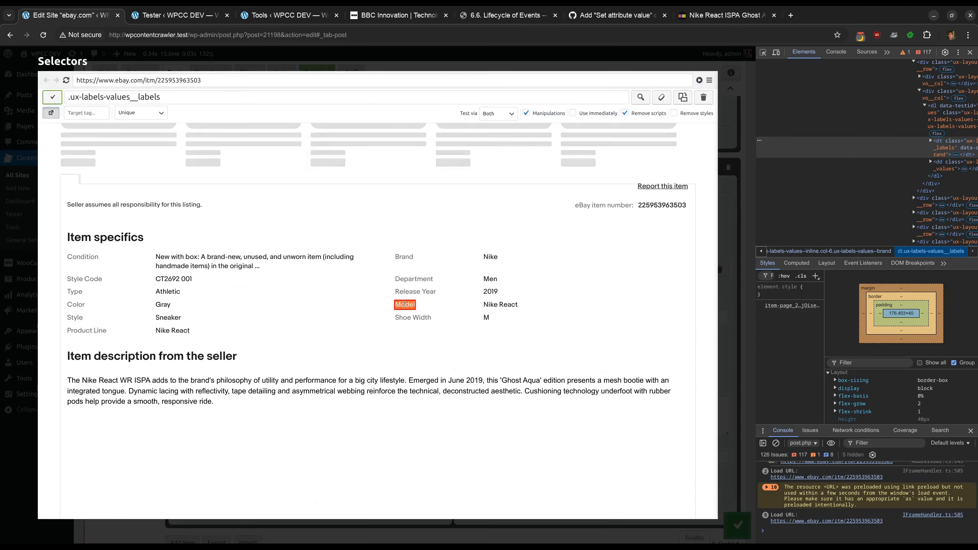
click(406, 62)
double_click(276, 326)
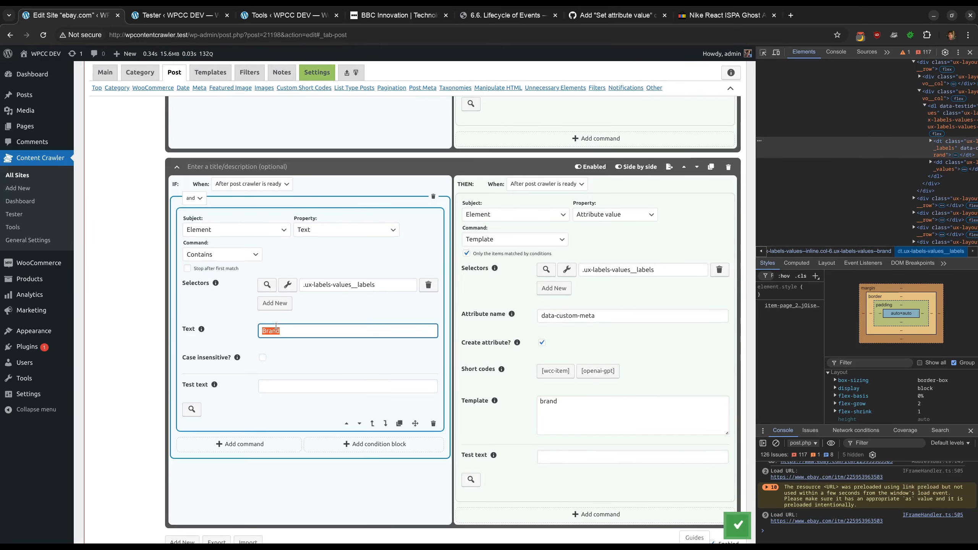
Set the duplicated filter's template to model
click(583, 411)
key(ctrl+a)
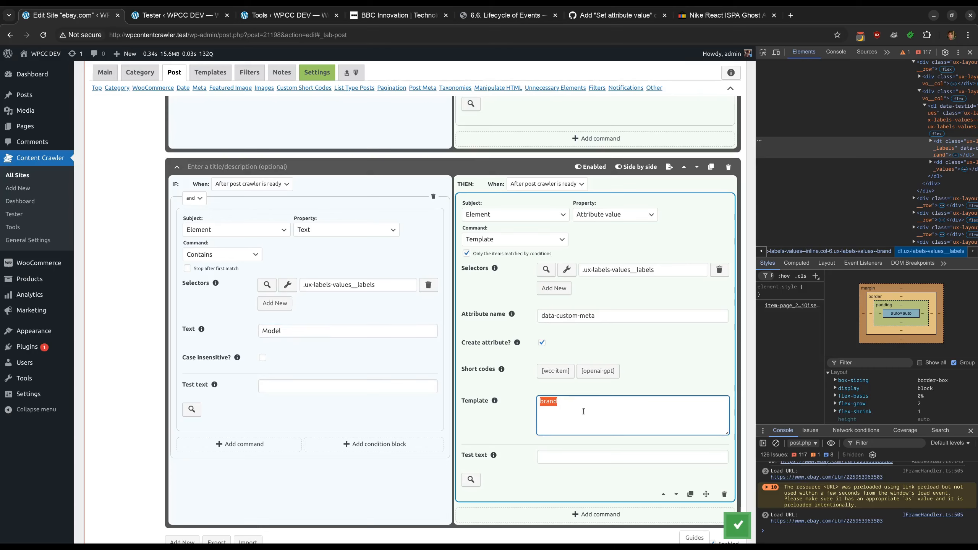
text(model)
Add a custom meta selector [data-custom-meta="model"] + dd with the meta key model
scroll(583, 411, up, 15)
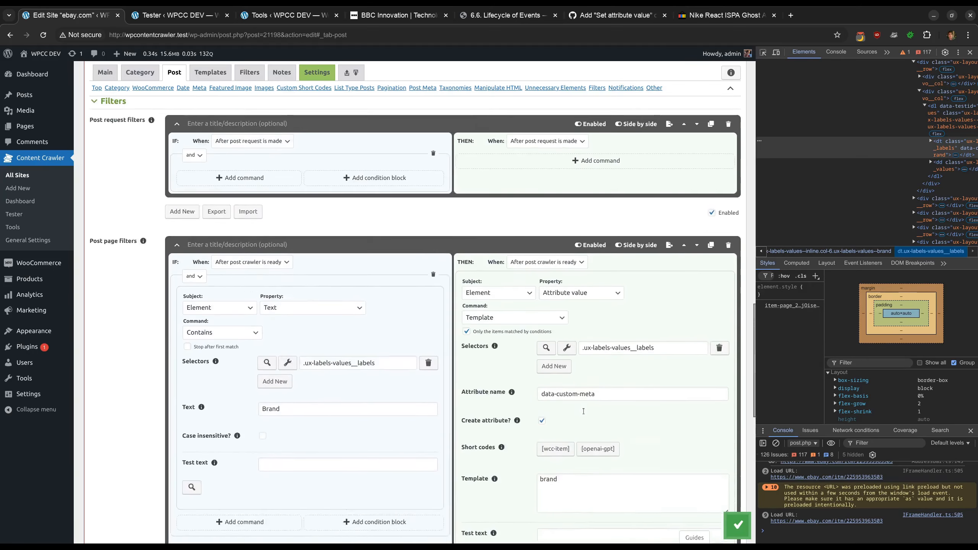
scroll(392, 337, up, 1)
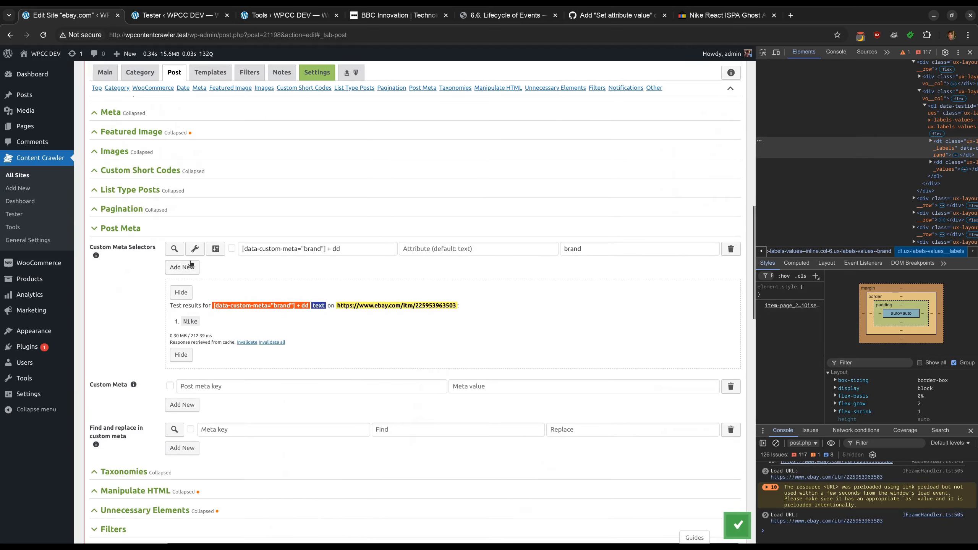
click(182, 267)
key(ctrl+v)
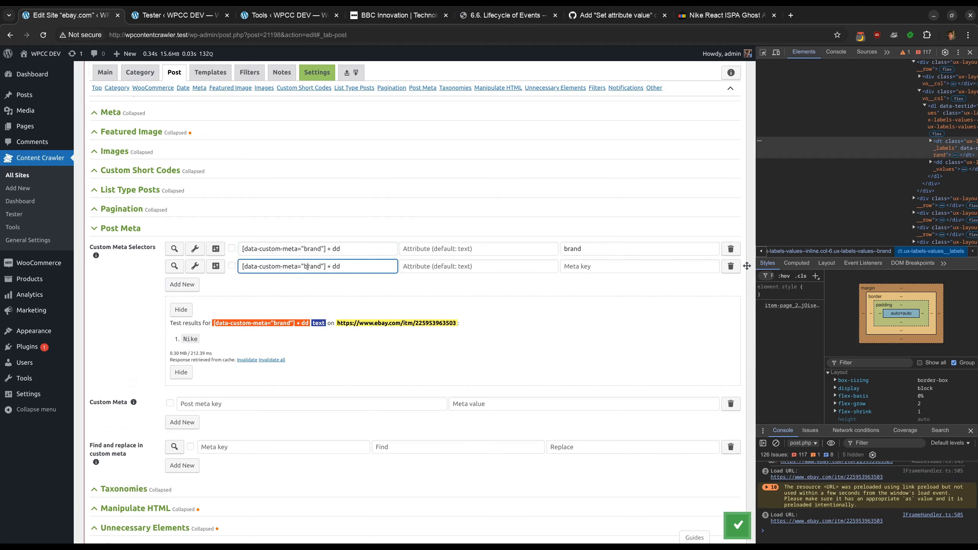
text(model)
click(588, 267)
text(mo)
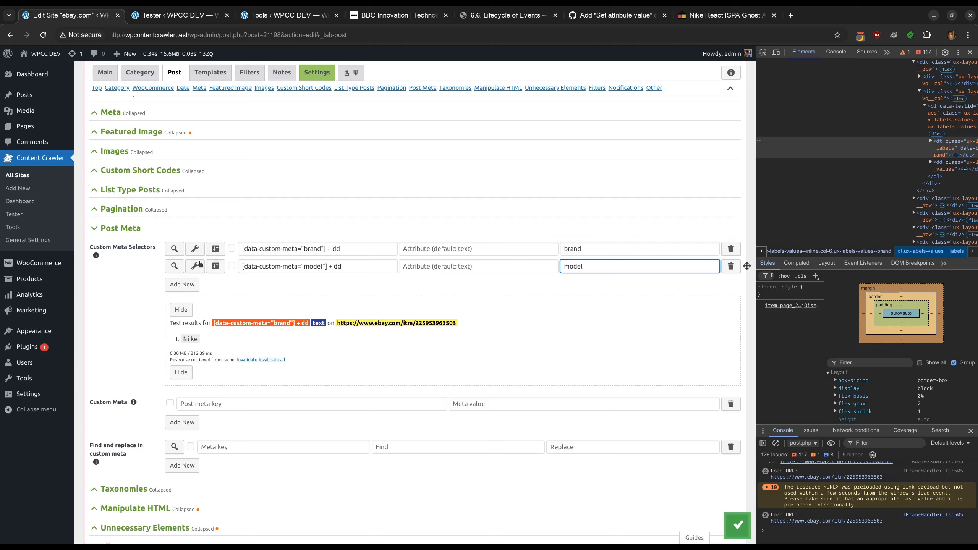
Test the model custom meta selector and view it in the visual inspector
click(174, 265)
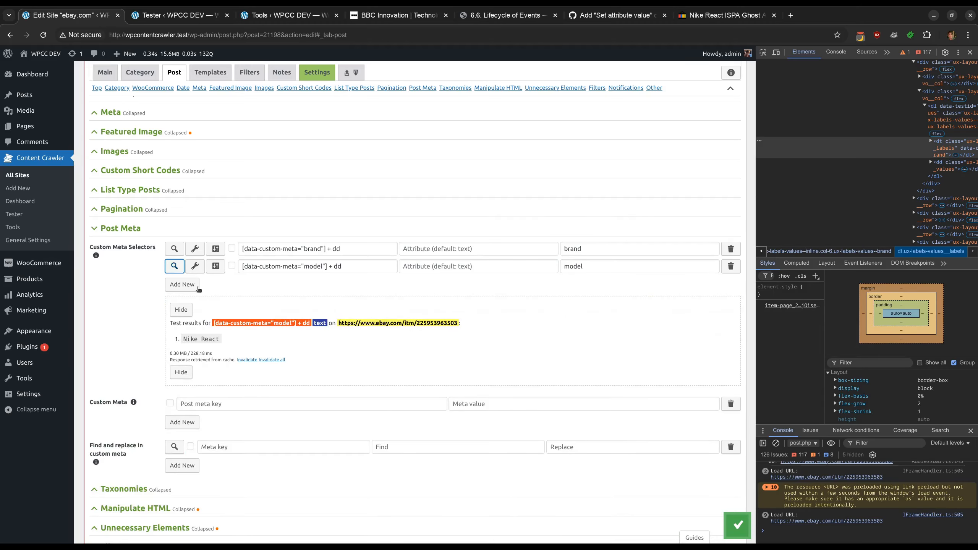
click(195, 266)
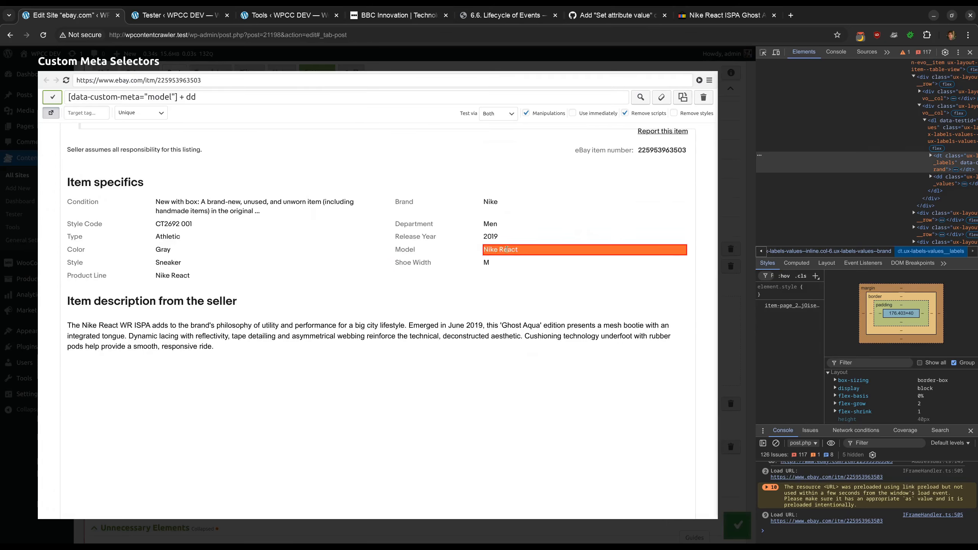
click(434, 61)
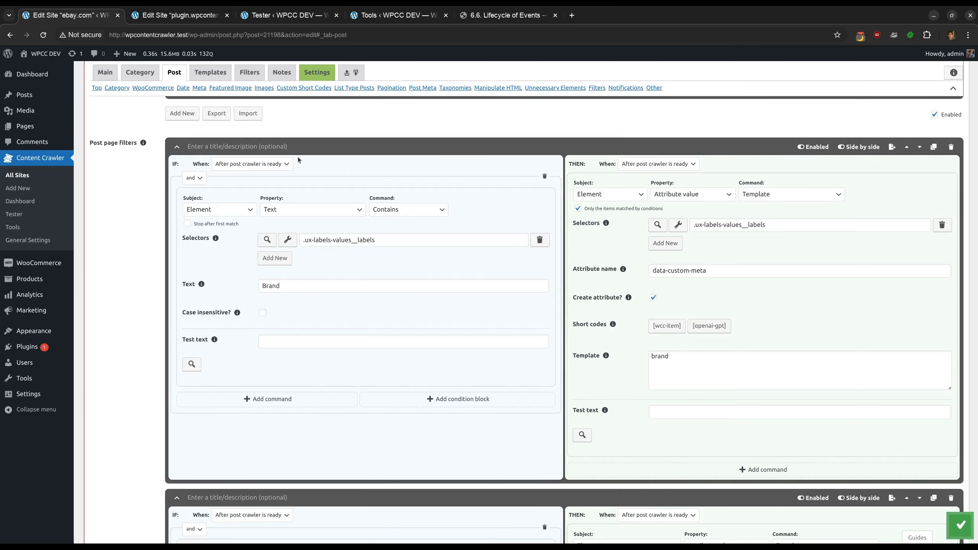
Export the model post page filter to the clipboard
scroll(298, 160, down, 5)
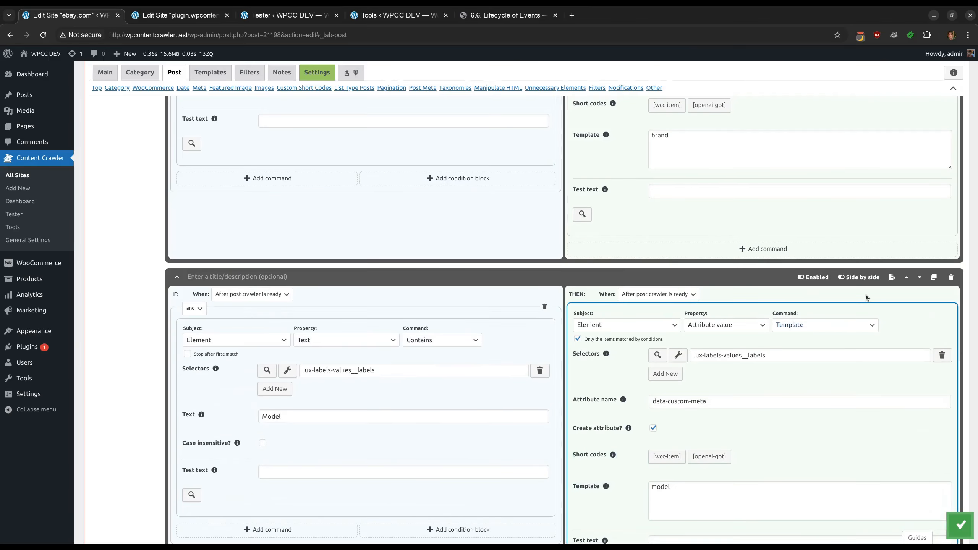
click(890, 277)
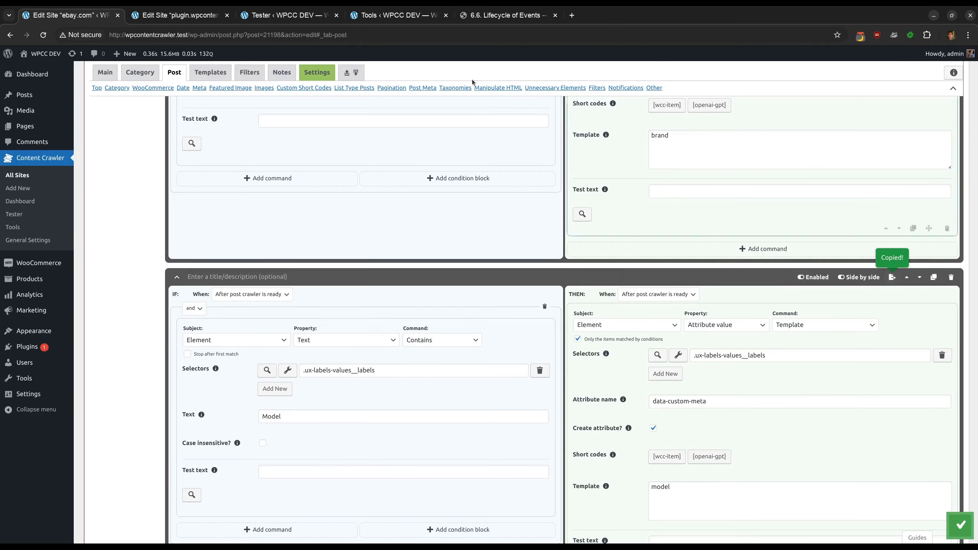
Import the copied filter into the post page filters of the plugin.wpcontentcrawler.com site
click(181, 15)
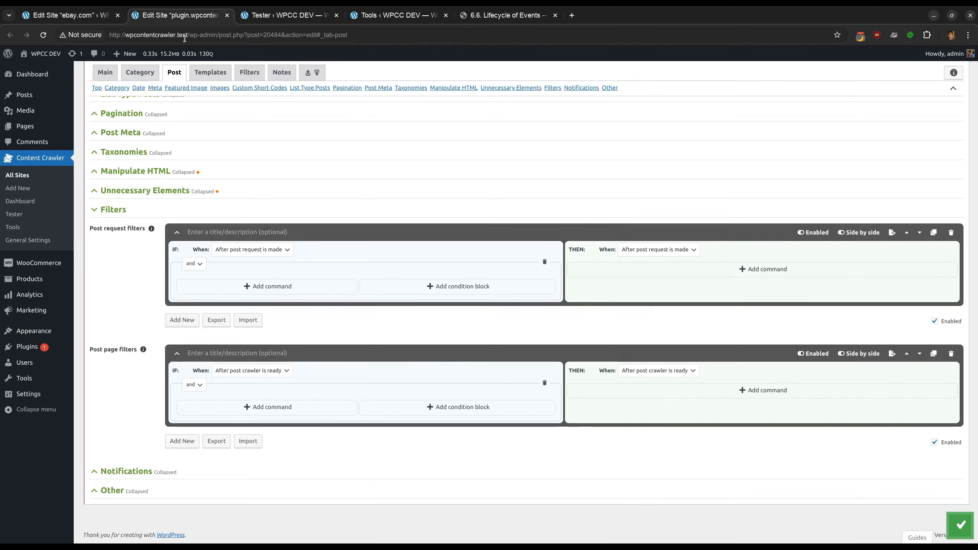
click(248, 441)
key(ctrl+v)
click(248, 441)
scroll(206, 387, down, 6)
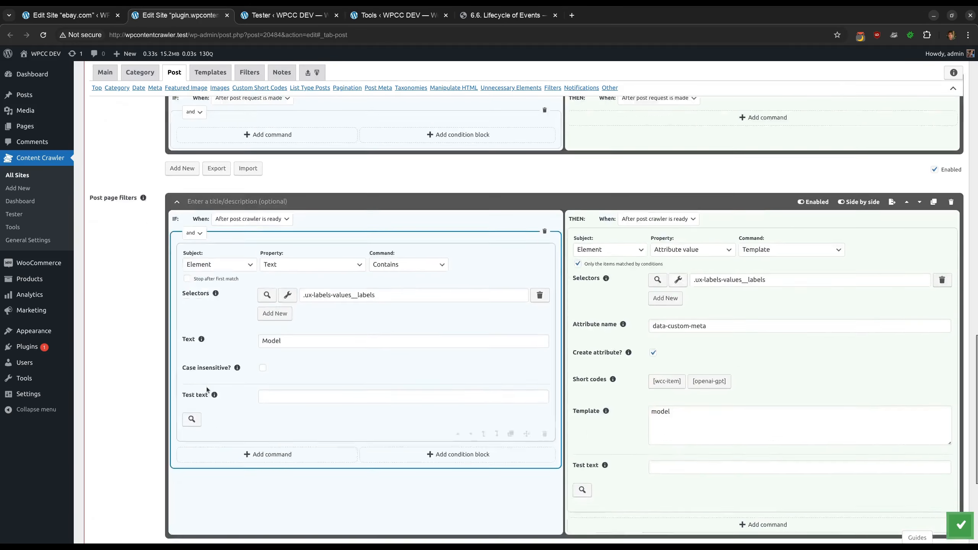
Copy the request headers of the blog page request from the browser's network panel
scroll(616, 455, up, 4)
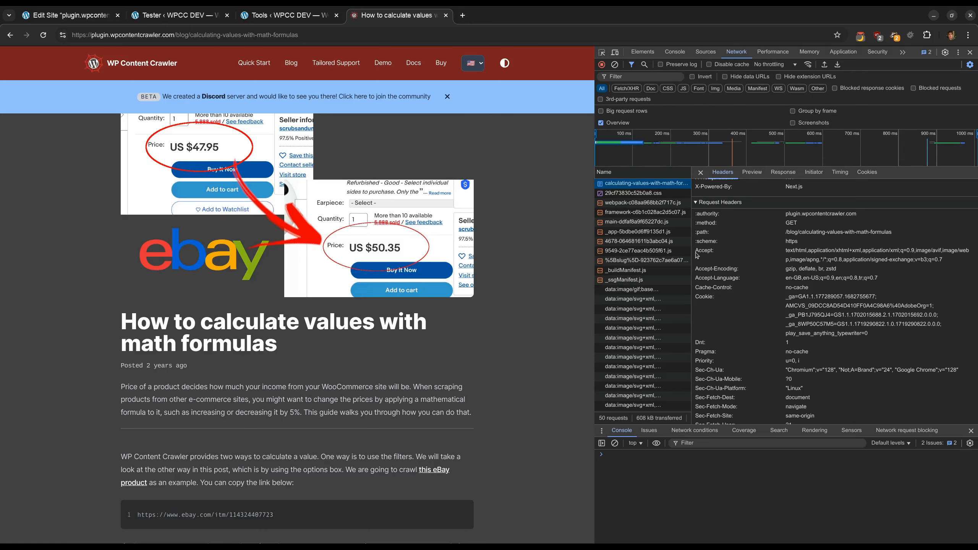
drag(696, 252, 777, 308)
scroll(777, 308, down, 1)
drag(885, 417, 885, 418)
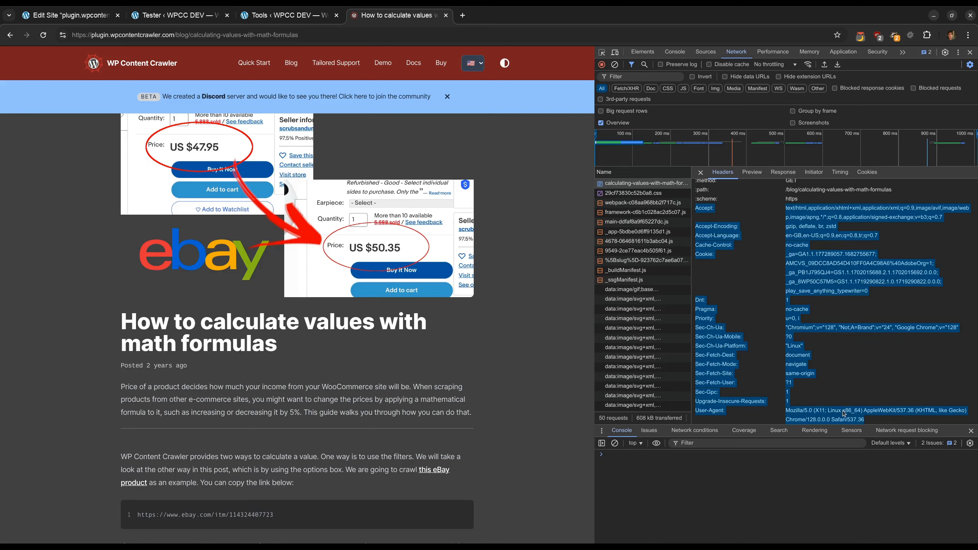
right_click(842, 411)
click(828, 417)
Import the copied headers into the site's Request headers settings
key(ctrl+1)
click(246, 352)
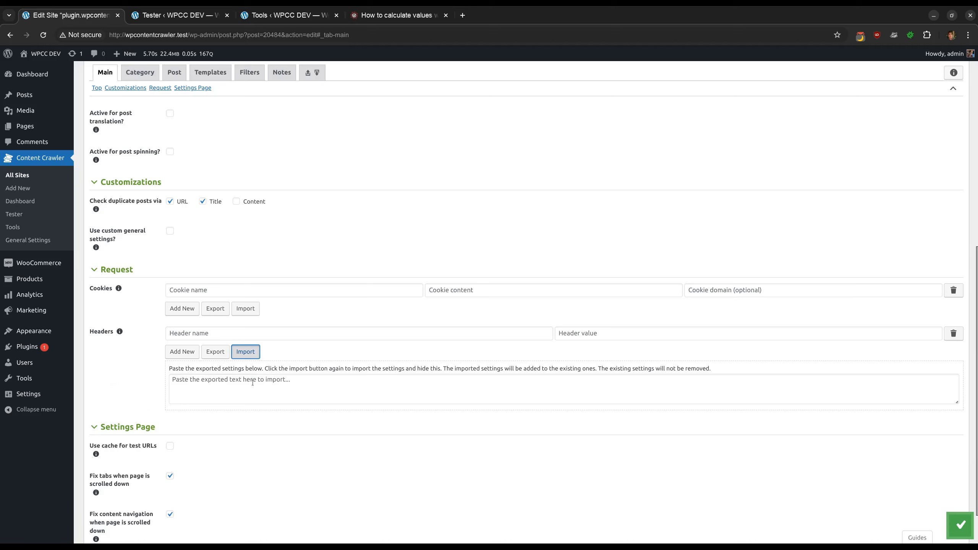
key(ctrl+v)
click(251, 353)
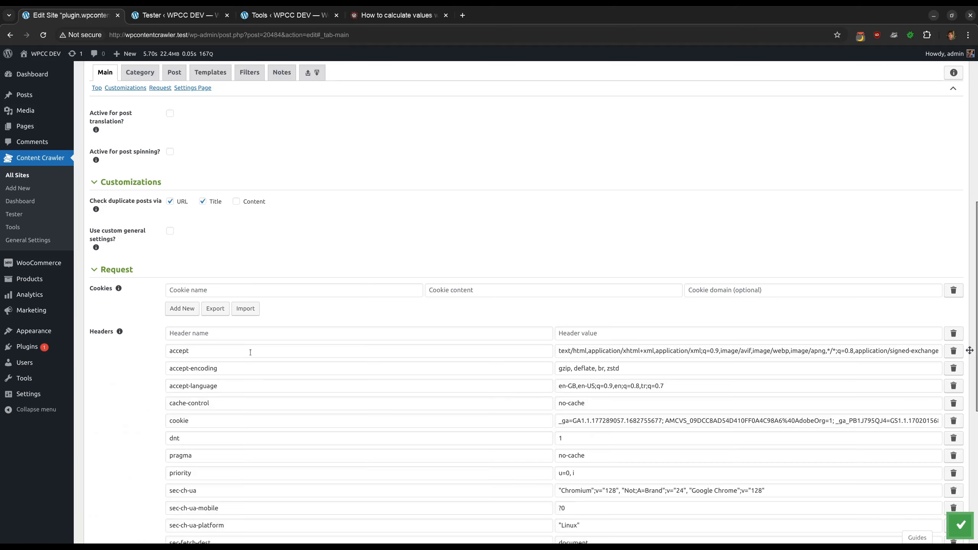
scroll(250, 354, down, 4)
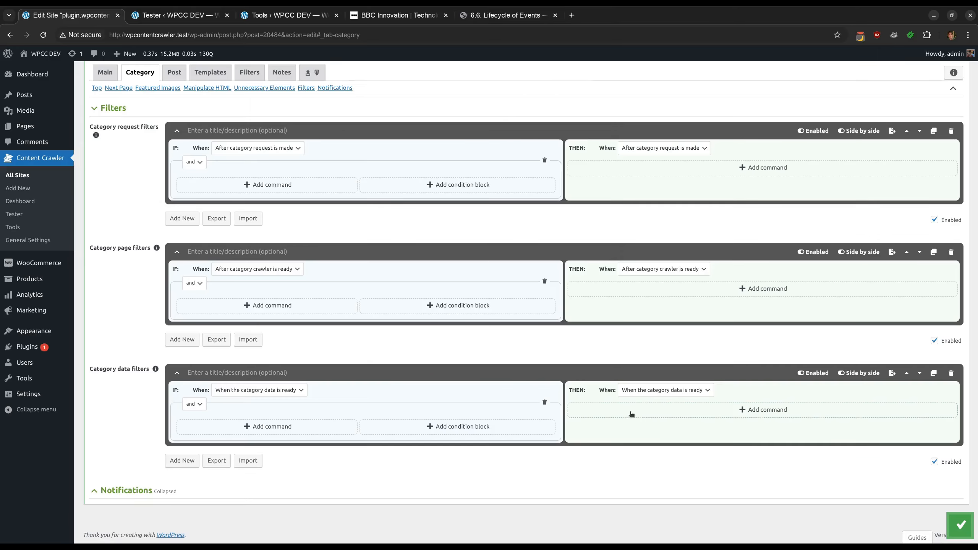
click(632, 410)
scroll(631, 389, down, 1)
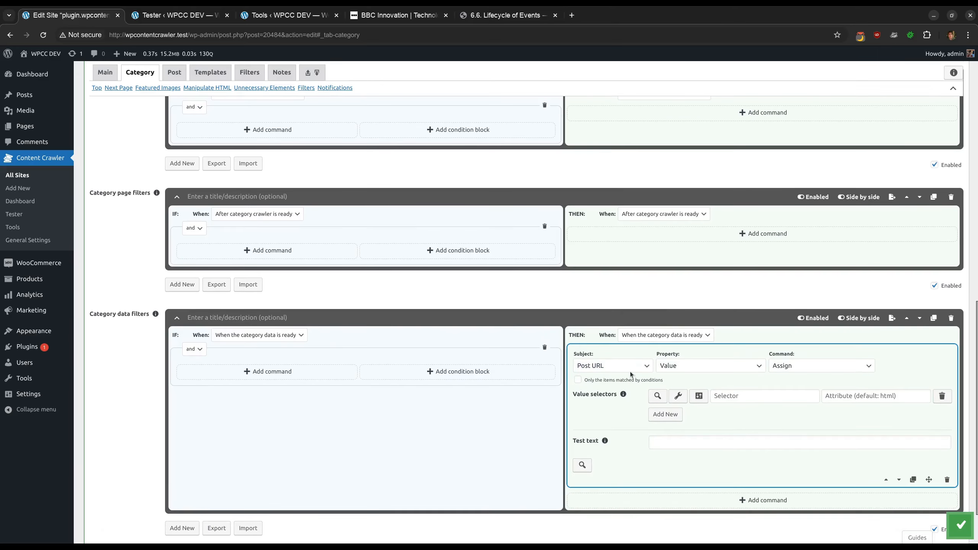
click(629, 369)
Add a Crawling Wait command to the post data filter with a duration of 0.5 seconds and save the settings
click(619, 420)
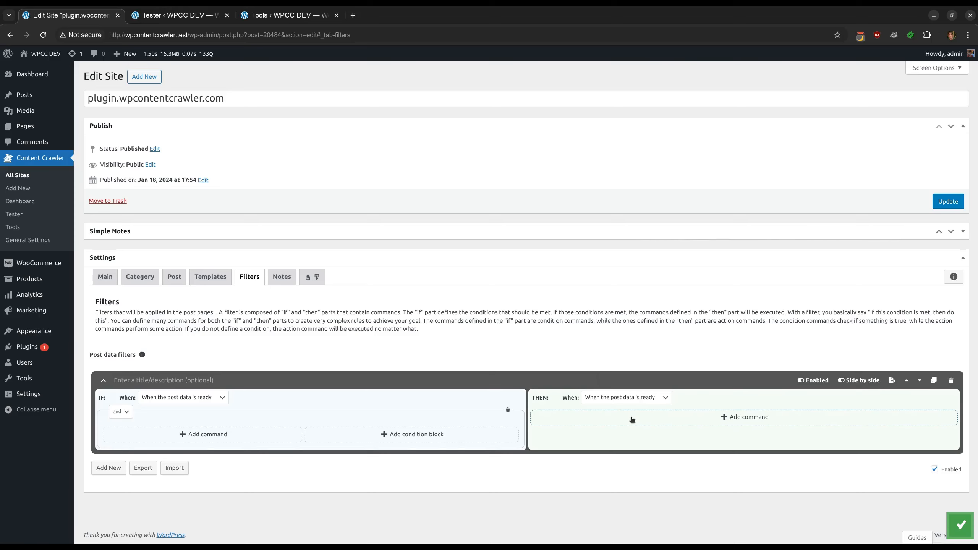
scroll(630, 416, down, 2)
click(583, 337)
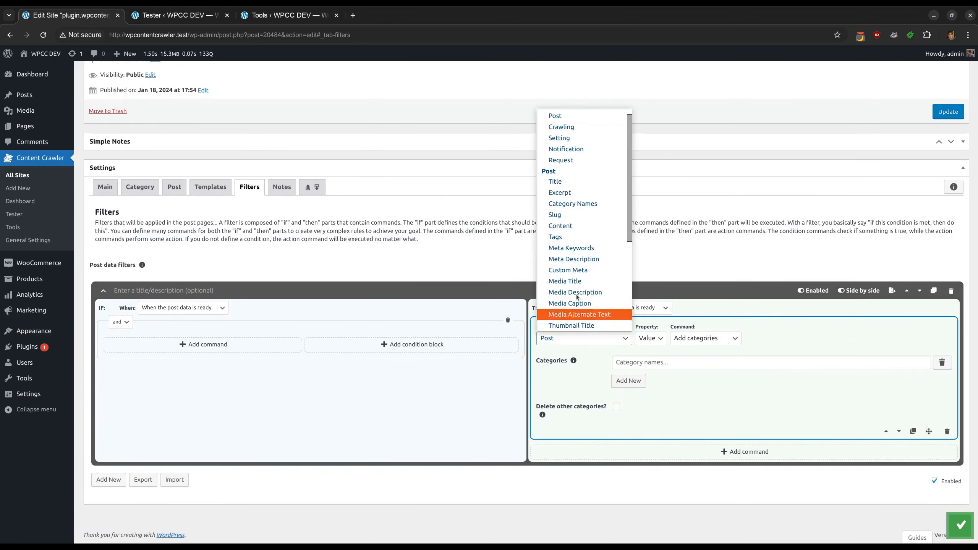
click(572, 126)
click(701, 359)
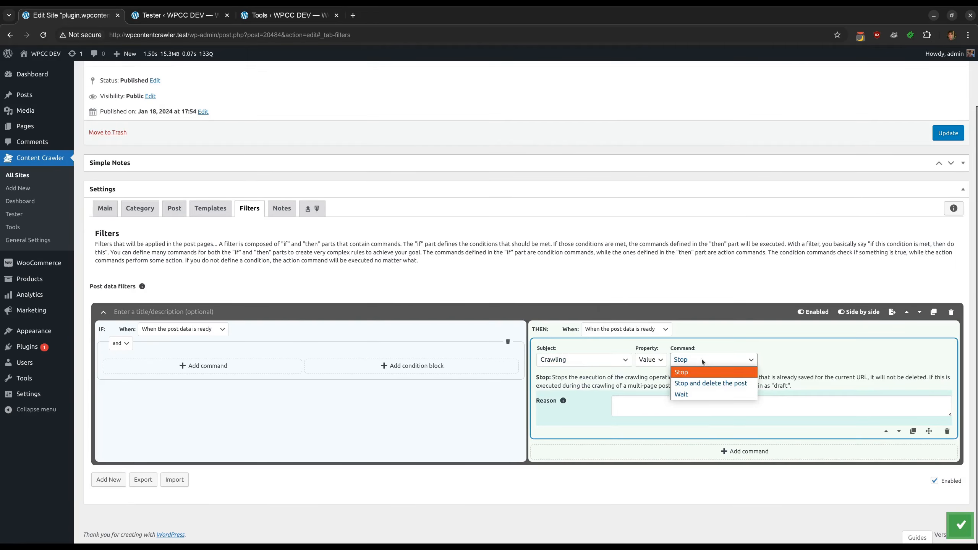
click(700, 394)
click(663, 405)
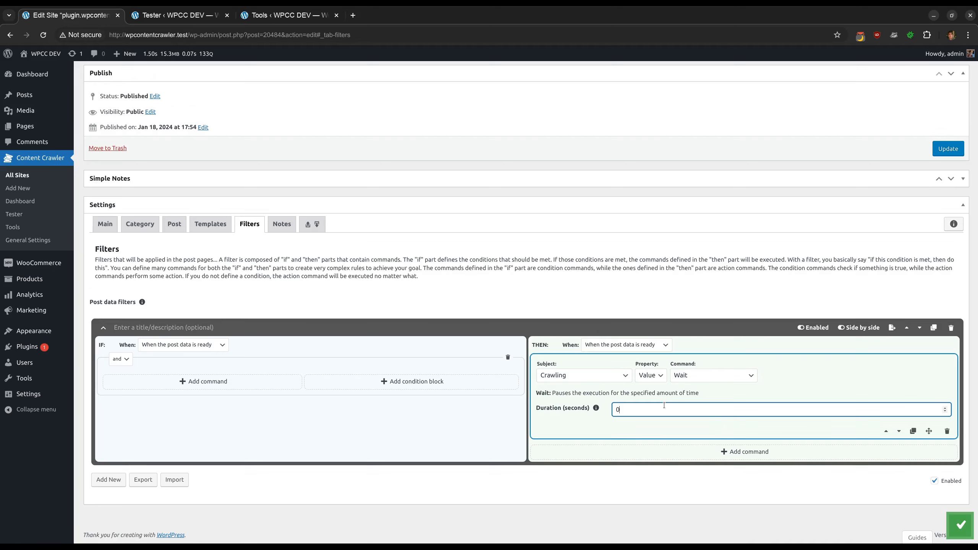
key(ctrl+s)
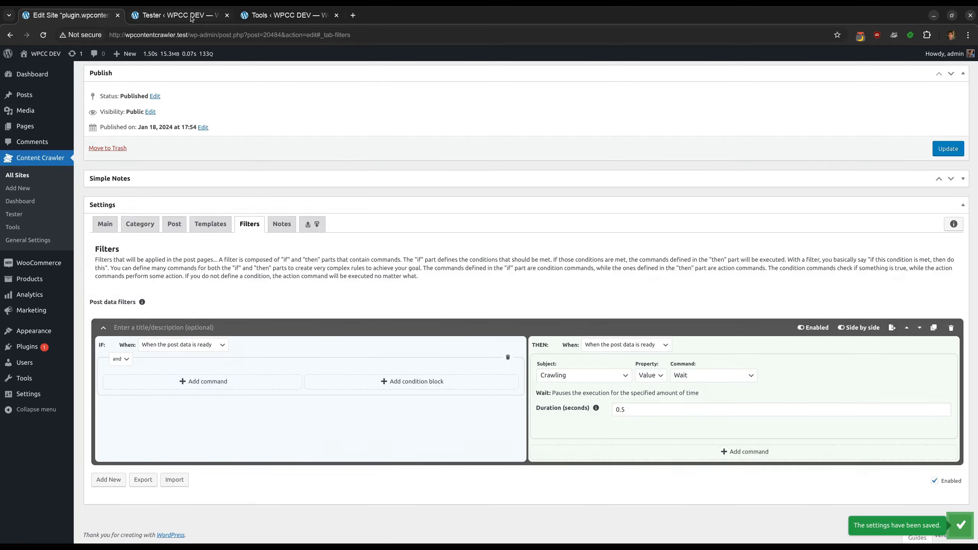
Rerun the post page test in the Site Tester and review the post data filter results
key(ctrl+Tab)
click(112, 146)
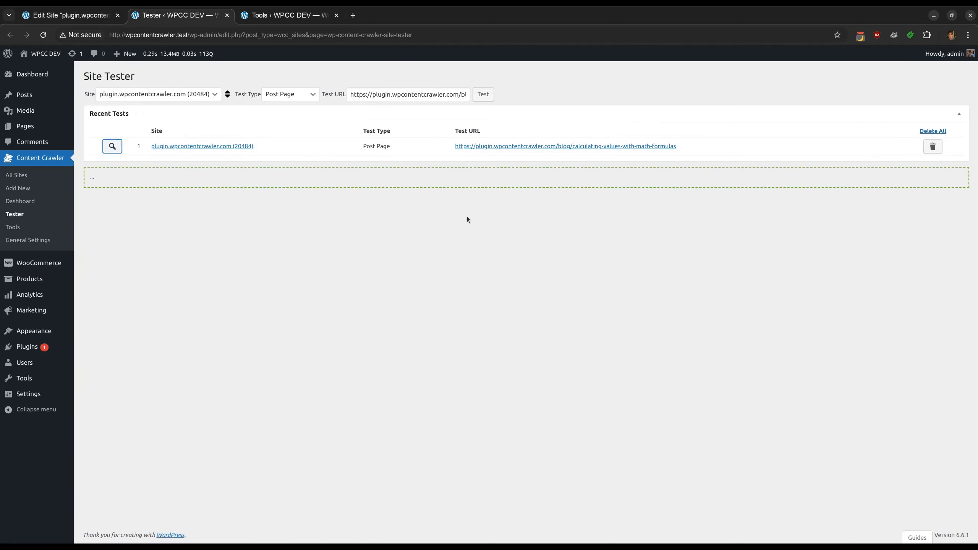
scroll(690, 327, down, 10)
scroll(690, 328, down, 15)
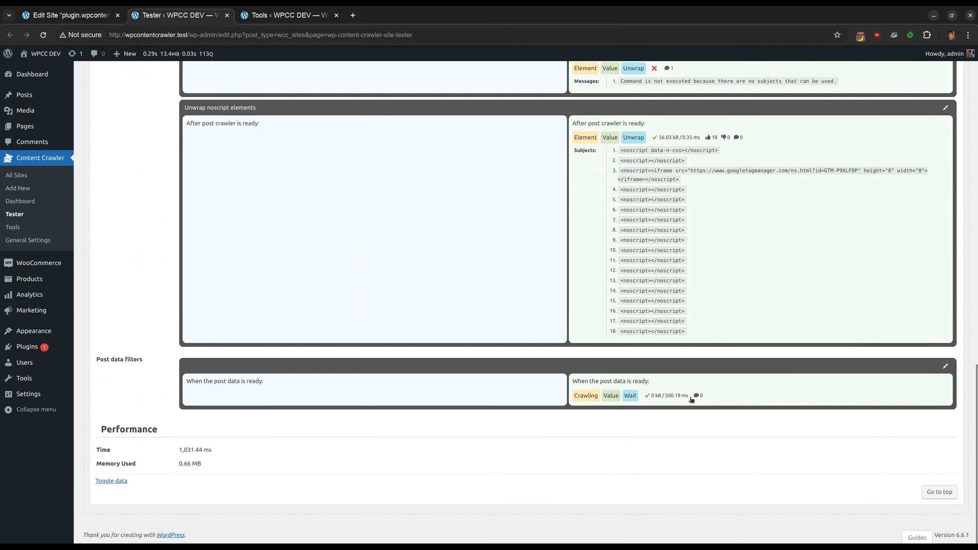
Set the Wait command's duration to 3 seconds and save the settings
key(ctrl+shift+Tab)
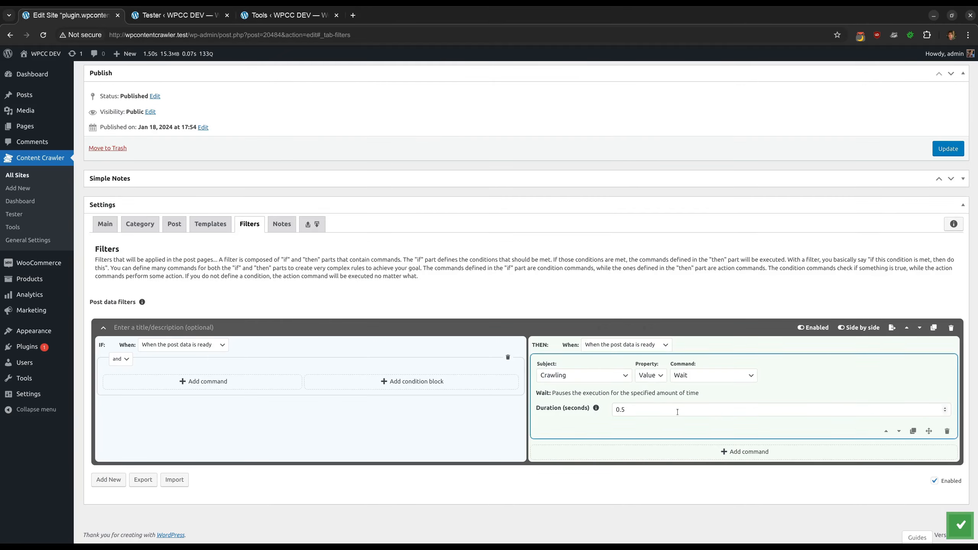
drag(616, 409, 626, 410)
text(3)
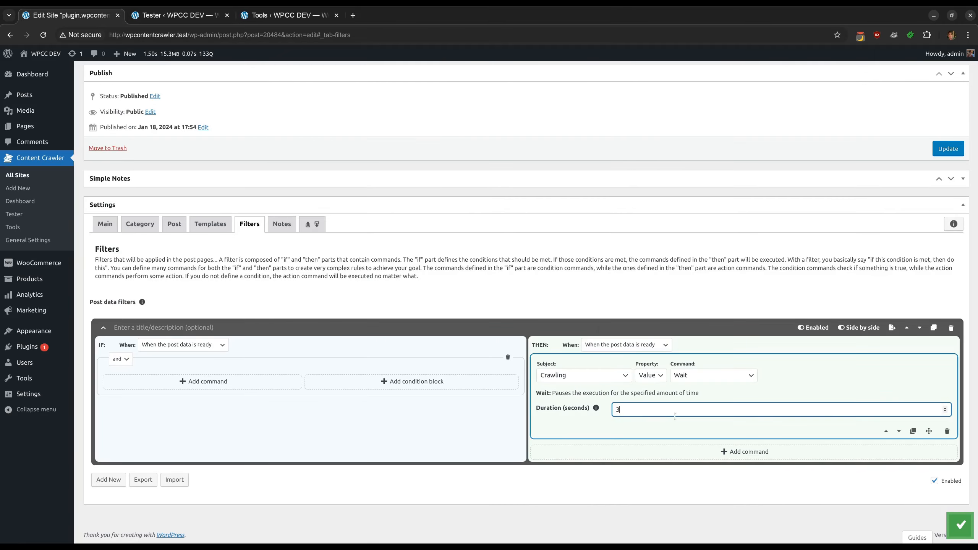
key(ctrl+s)
Rerun the post page test and compare the total time in the performance results
click(162, 16)
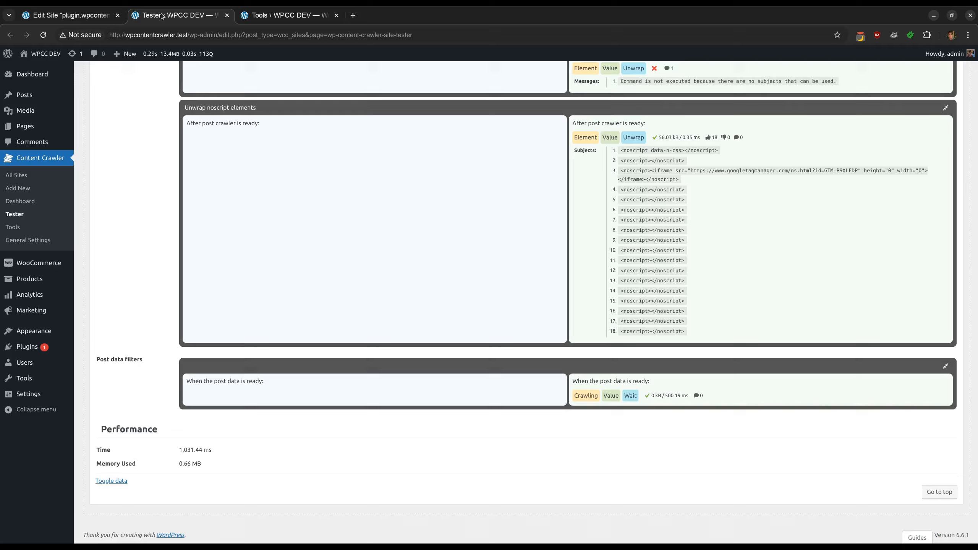
drag(181, 449, 222, 449)
click(222, 450)
scroll(417, 143, up, 15)
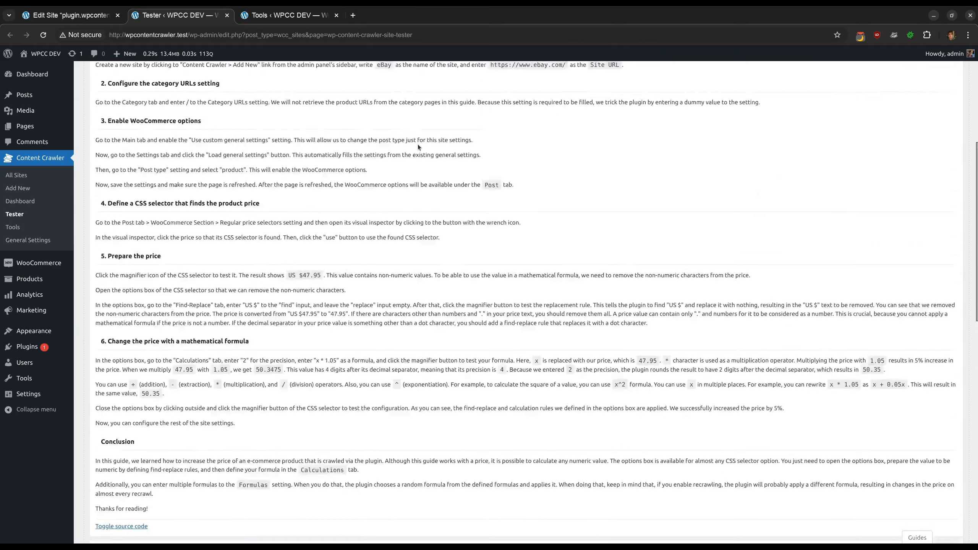
click(479, 95)
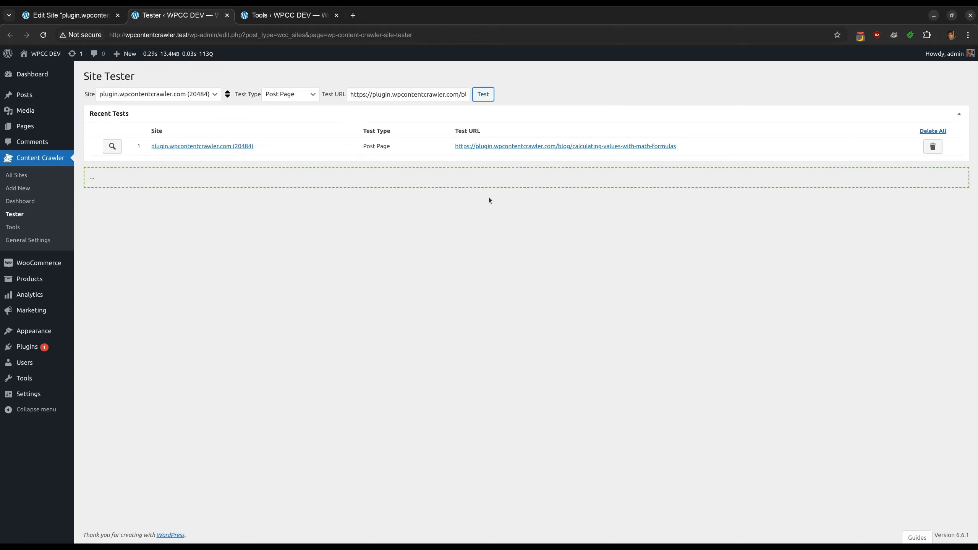
scroll(815, 236, down, 5)
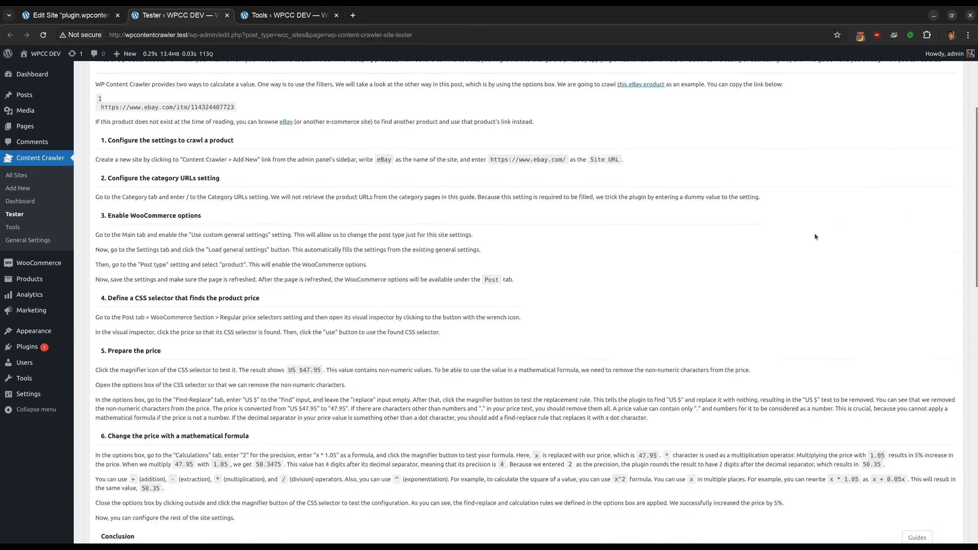
scroll(399, 393, down, 20)
drag(177, 451, 221, 452)
click(351, 427)
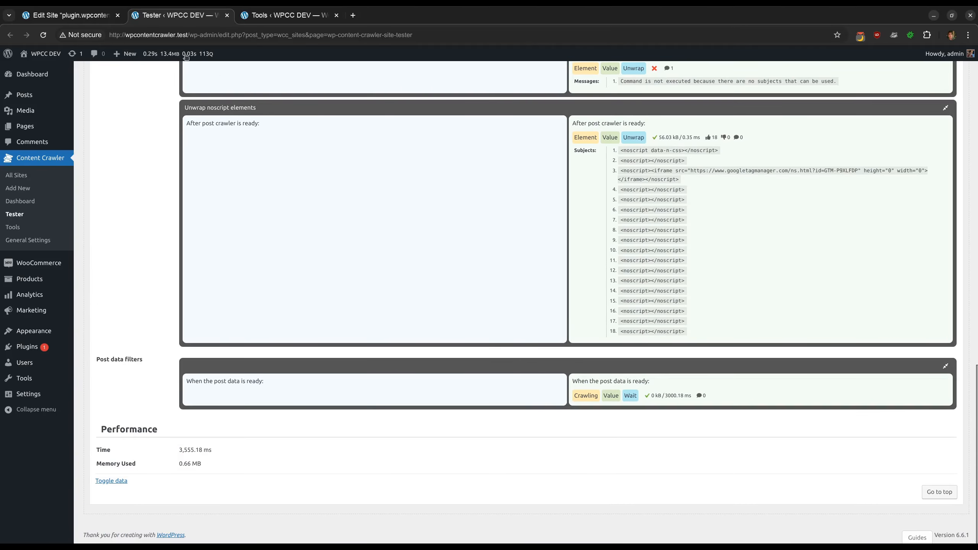
Add a new command, move it above the Wait command, and set its subject to Request
click(73, 16)
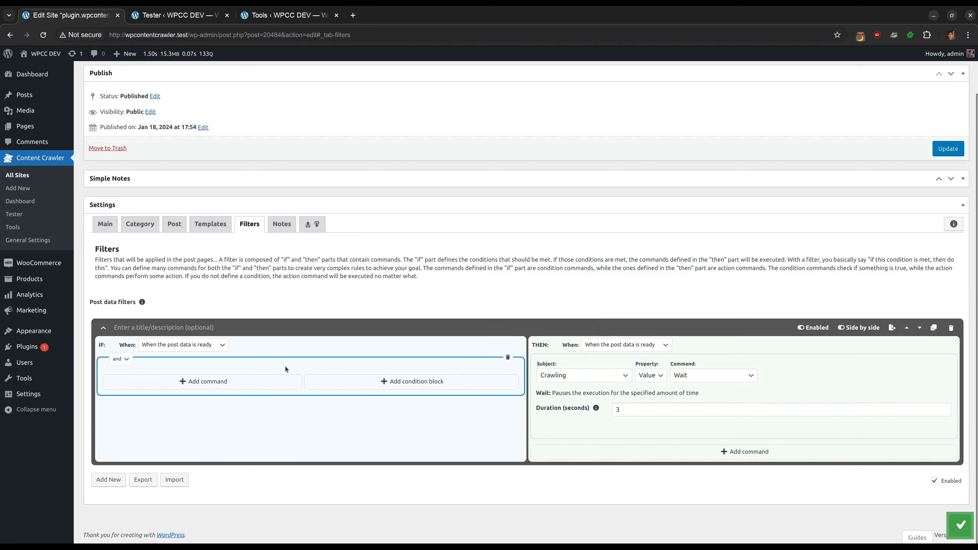
click(745, 452)
scroll(809, 481, down, 2)
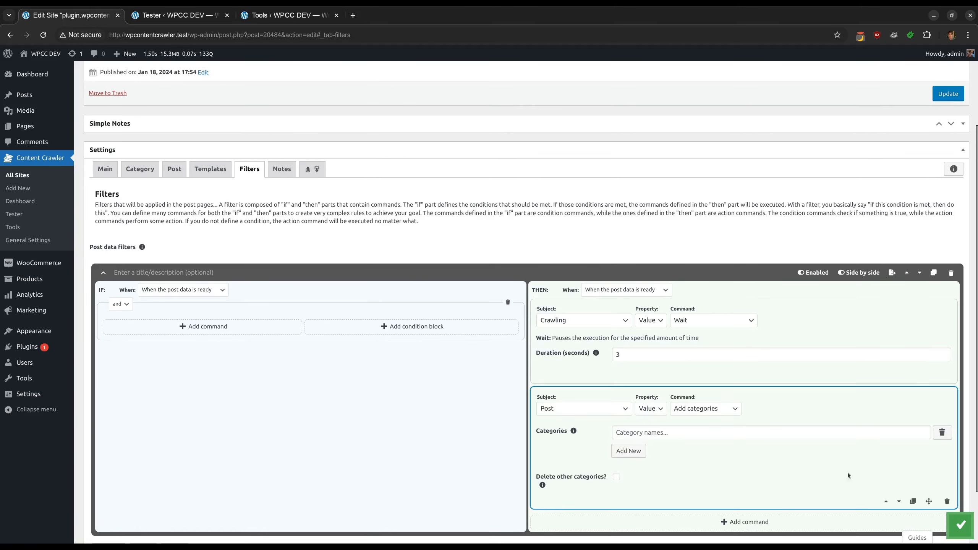
click(887, 499)
scroll(887, 500, down, 2)
click(585, 254)
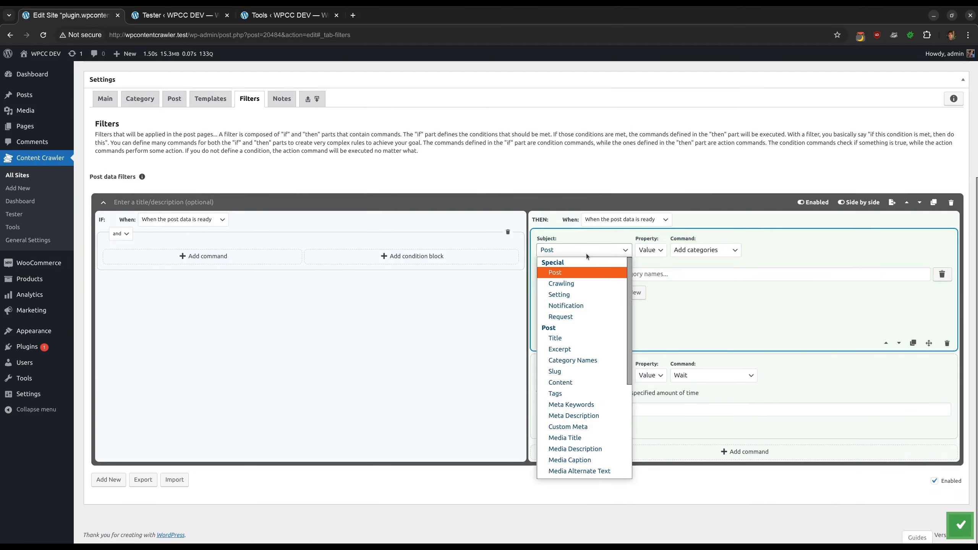
click(560, 317)
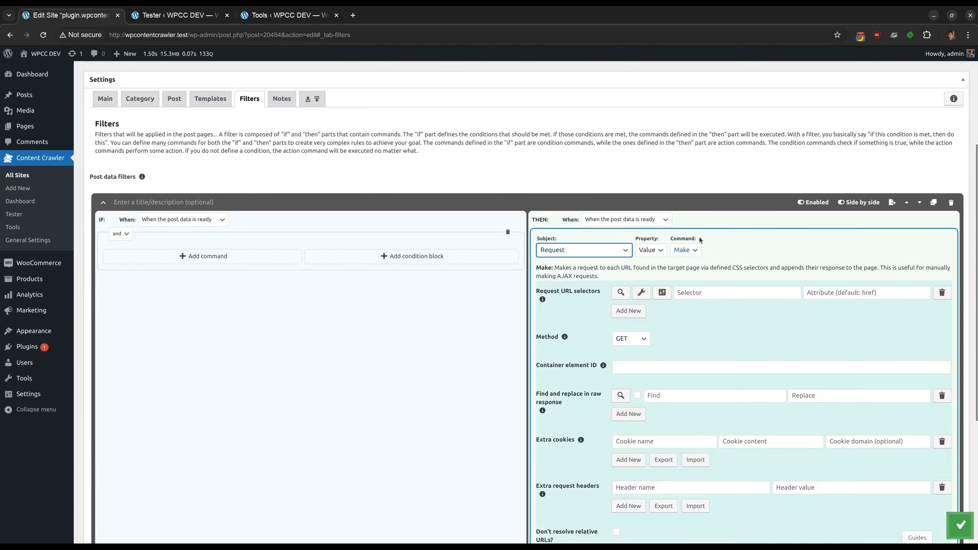
Add another command below the Wait command with subject Title and the Template command
scroll(698, 270, down, 1)
scroll(699, 249, down, 2)
scroll(688, 200, down, 3)
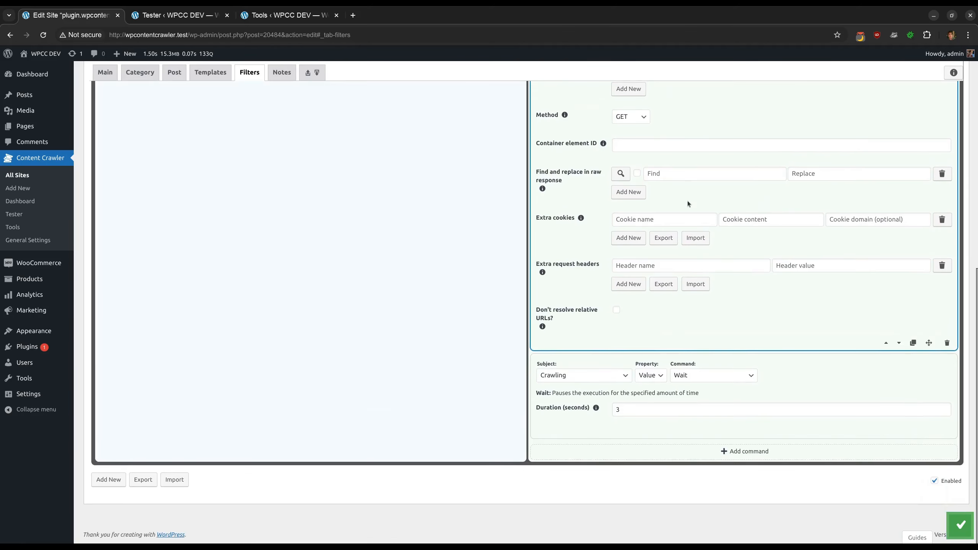
click(744, 451)
scroll(744, 451, down, 3)
click(588, 353)
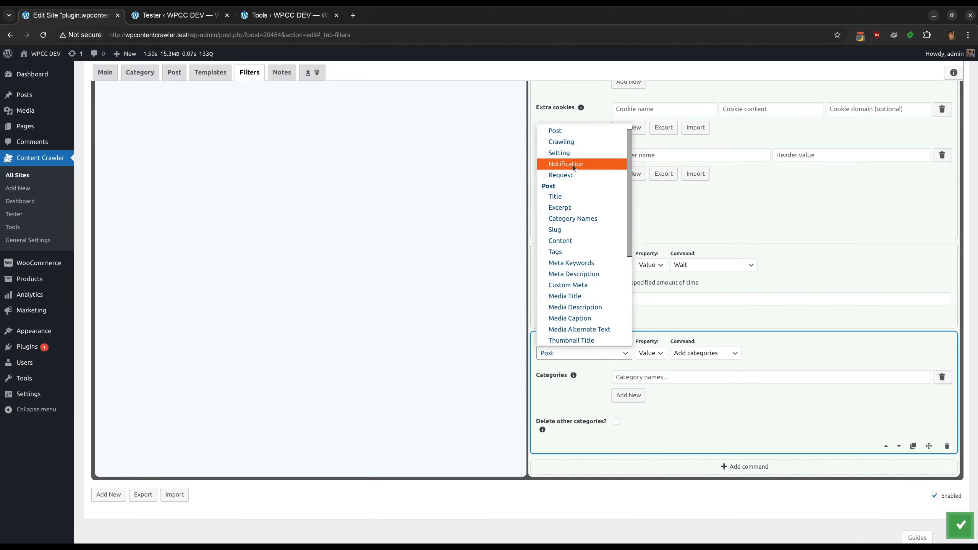
click(572, 175)
scroll(728, 379, down, 4)
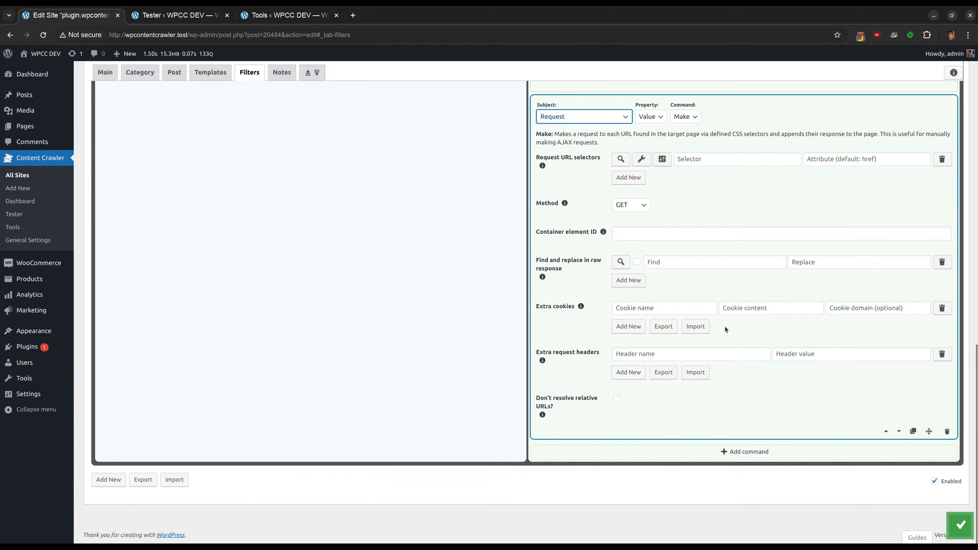
scroll(725, 329, up, 1)
scroll(725, 330, down, 1)
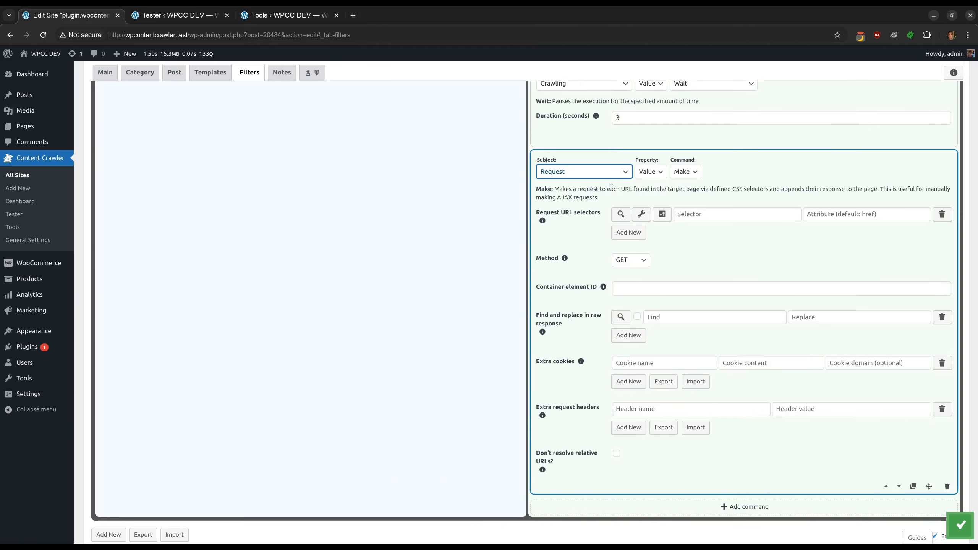
click(605, 173)
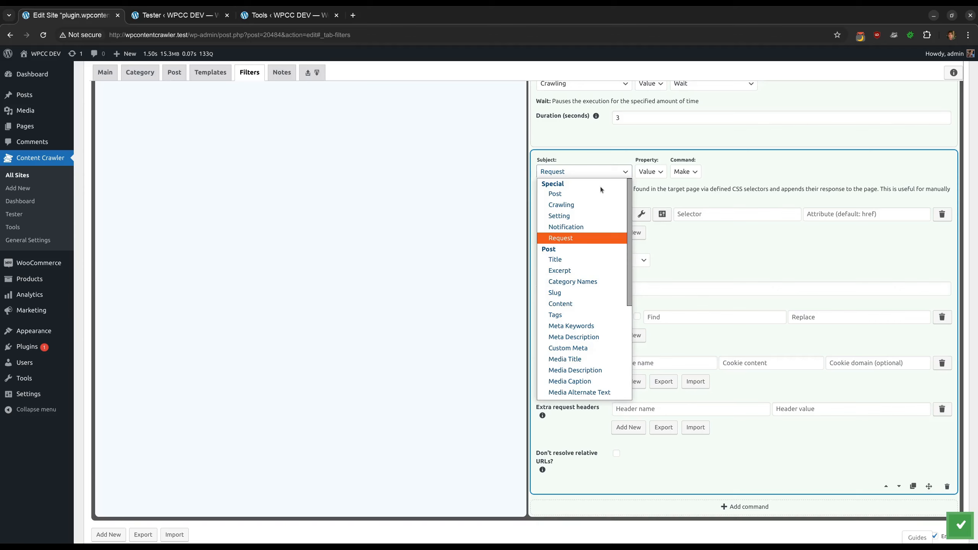
click(583, 260)
click(785, 320)
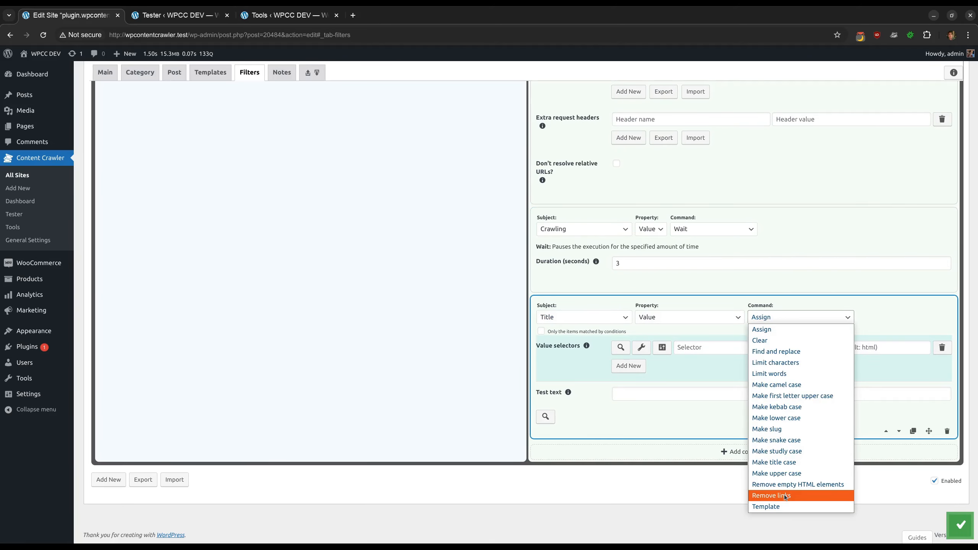
click(784, 506)
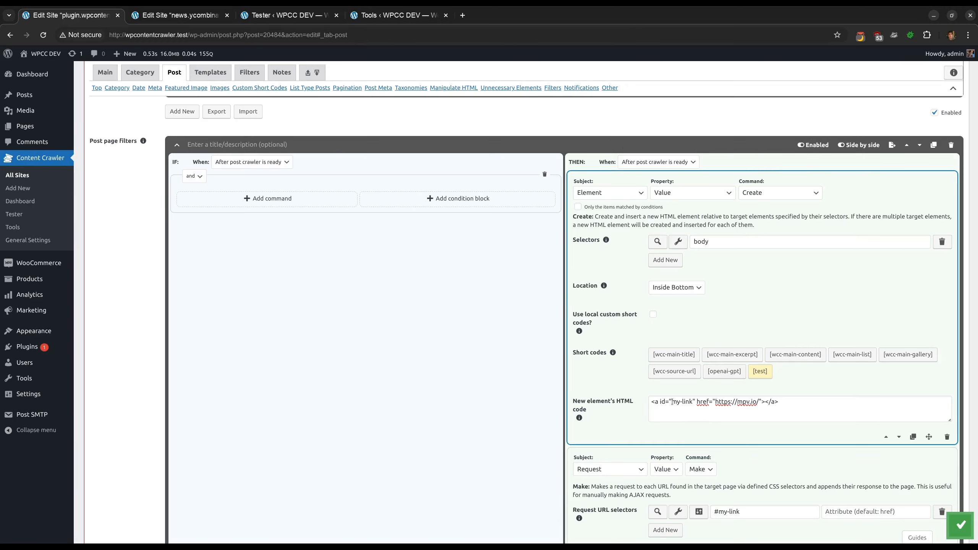
Examine the Element Create command's HTML link code and the Request command's URL selector and container element ID
drag(672, 402, 693, 402)
click(693, 402)
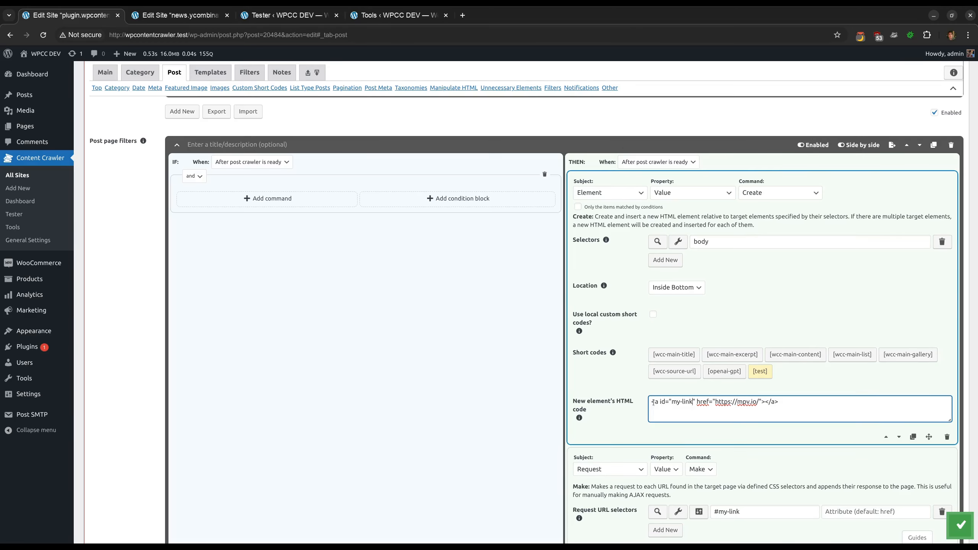
scroll(707, 399, down, 4)
drag(741, 346, 715, 346)
click(724, 376)
scroll(724, 376, down, 3)
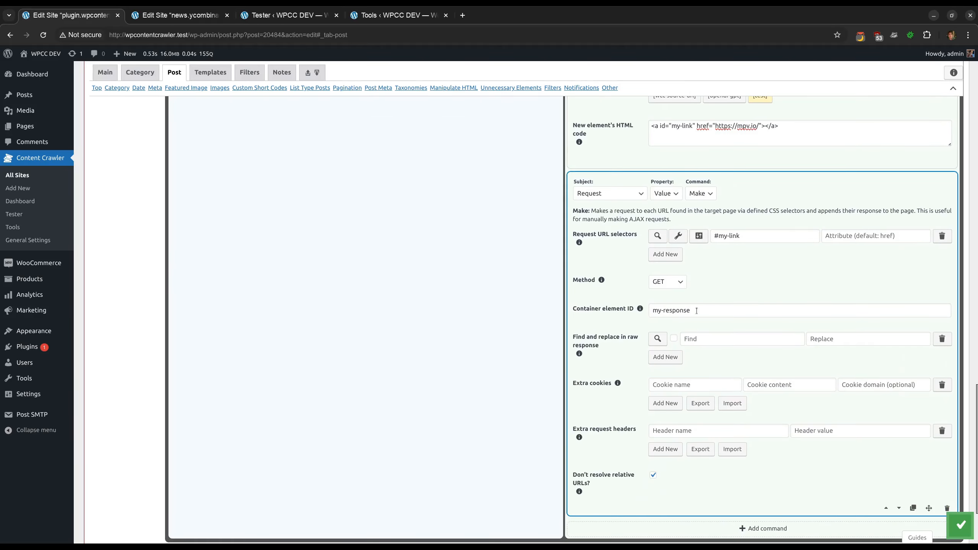
scroll(763, 181, up, 1)
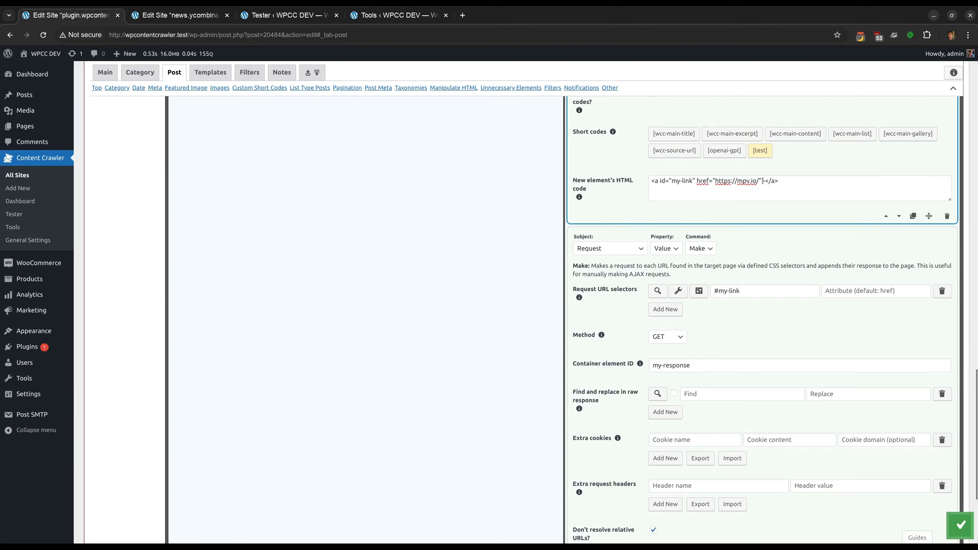
drag(759, 181, 717, 180)
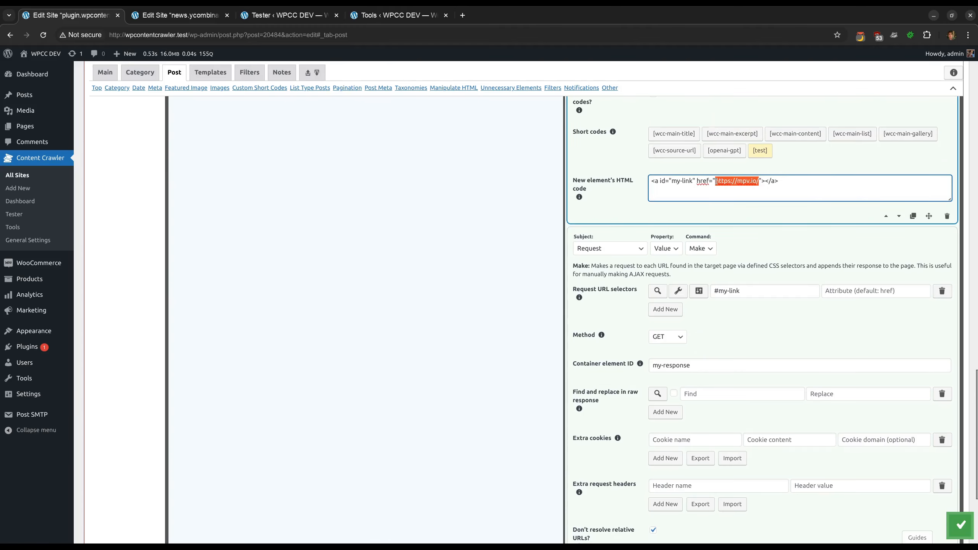
click(734, 218)
scroll(734, 218, down, 3)
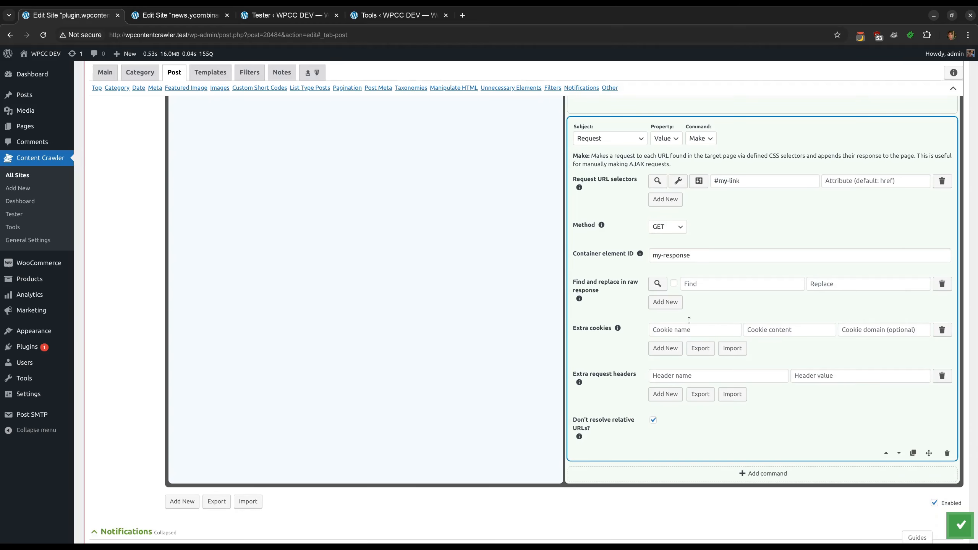
Open the visual inspector for the Request URL selectors and examine the page with the appended response
click(678, 181)
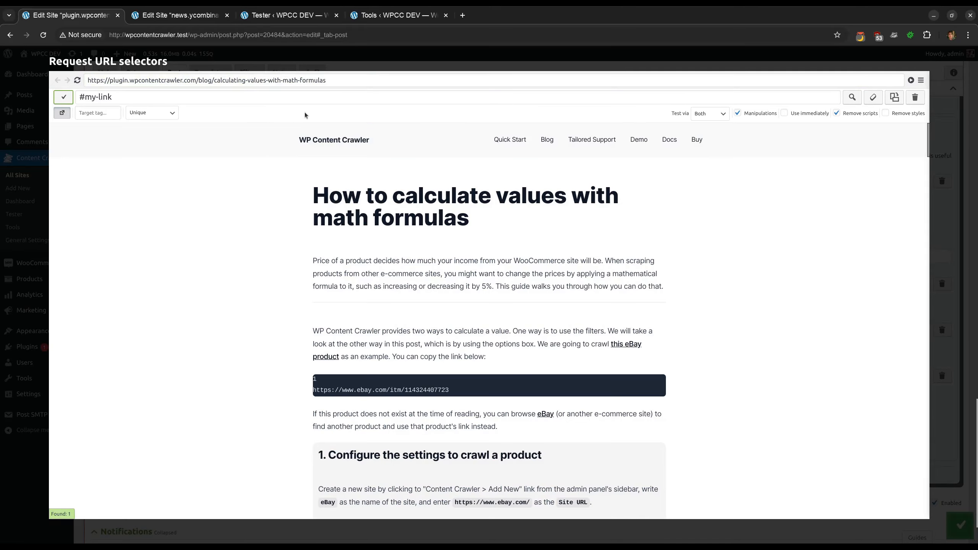
scroll(319, 215, down, 6)
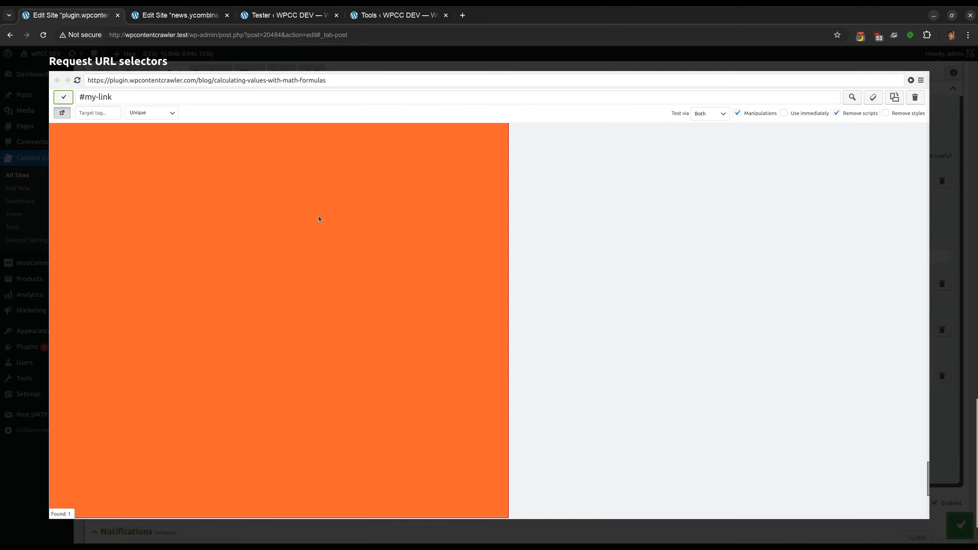
scroll(318, 219, up, 3)
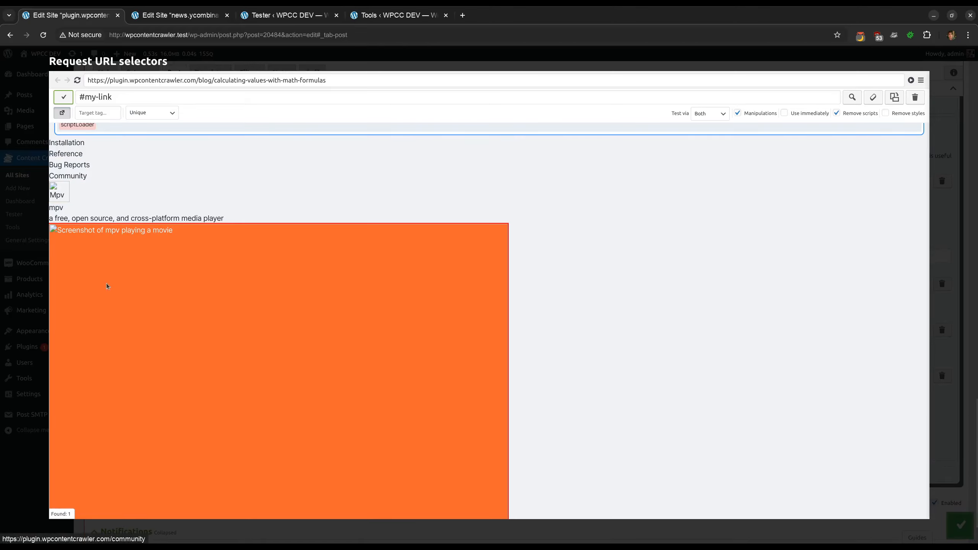
scroll(107, 286, down, 10)
scroll(156, 265, up, 7)
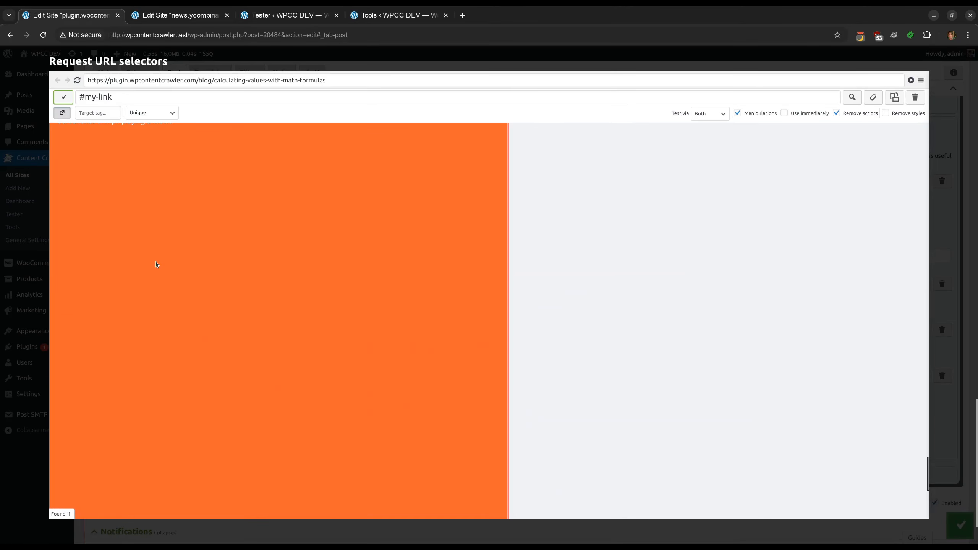
scroll(156, 264, up, 3)
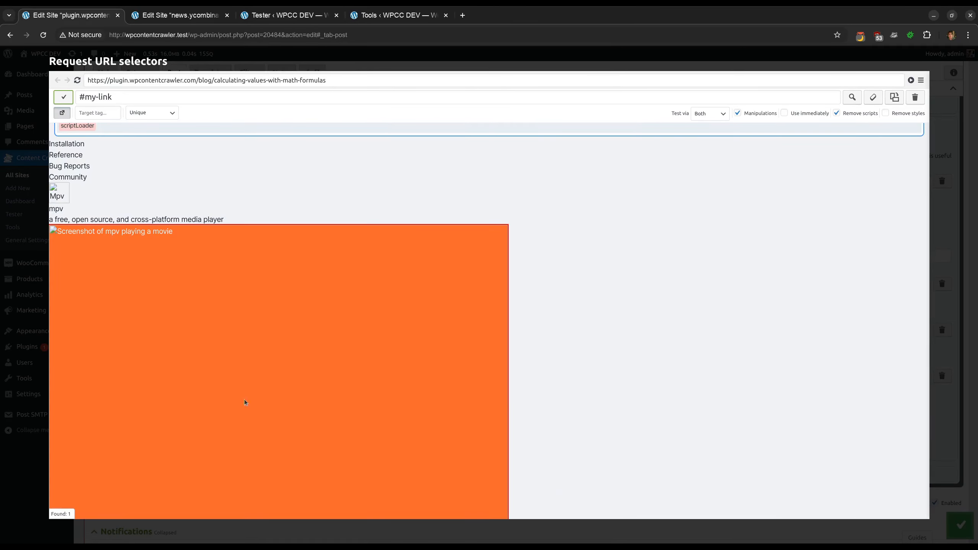
click(401, 58)
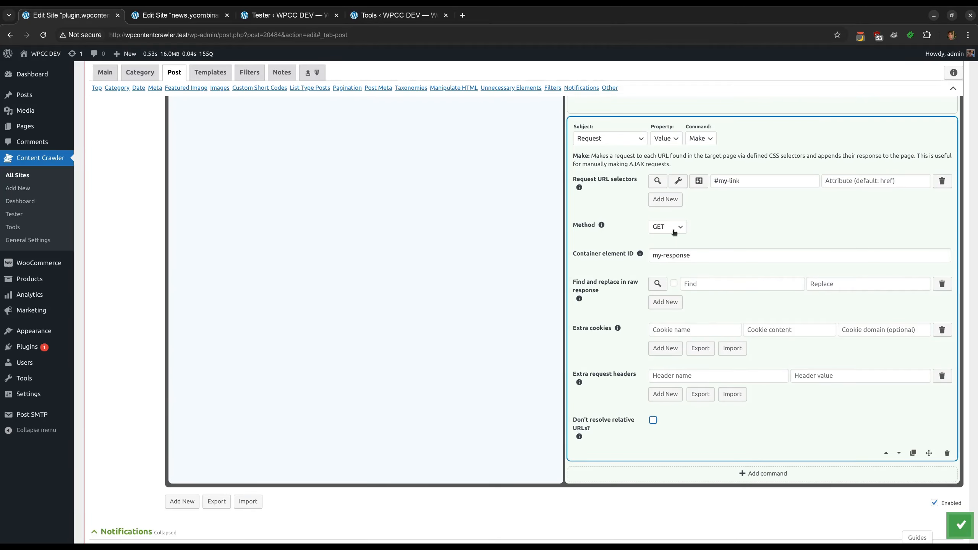
Reopen the Request URL selectors inspector, reload its page, and scroll through the appended response content
click(678, 180)
click(77, 79)
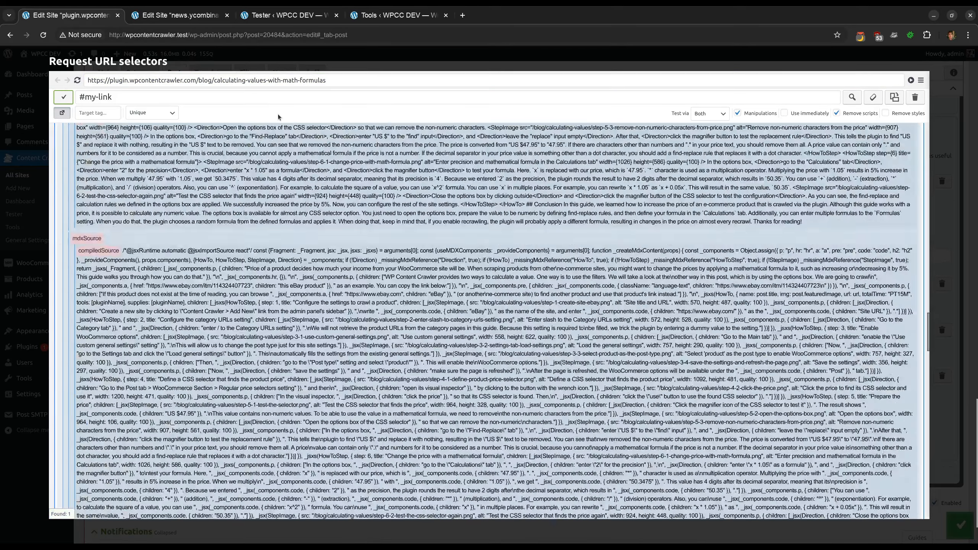
scroll(355, 369, down, 3)
scroll(356, 371, down, 10)
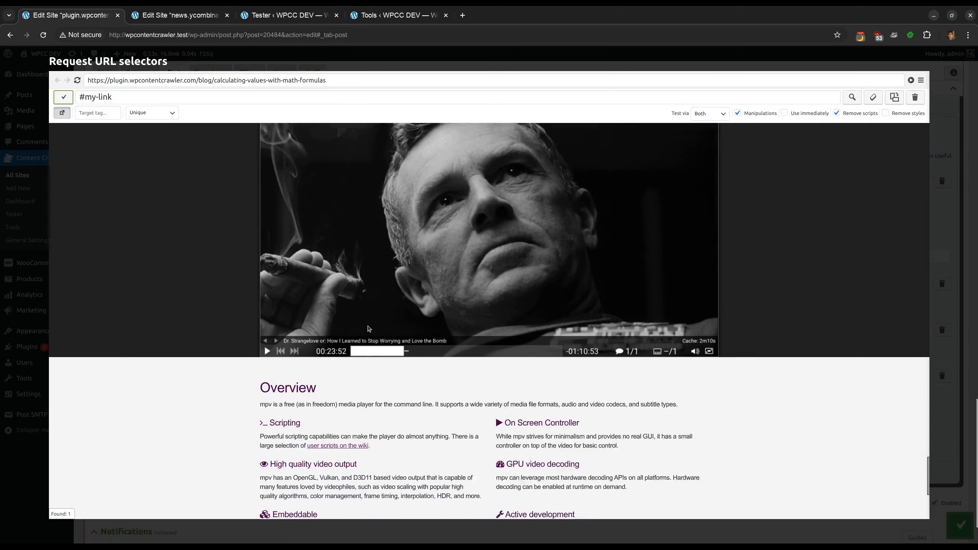
scroll(368, 328, up, 12)
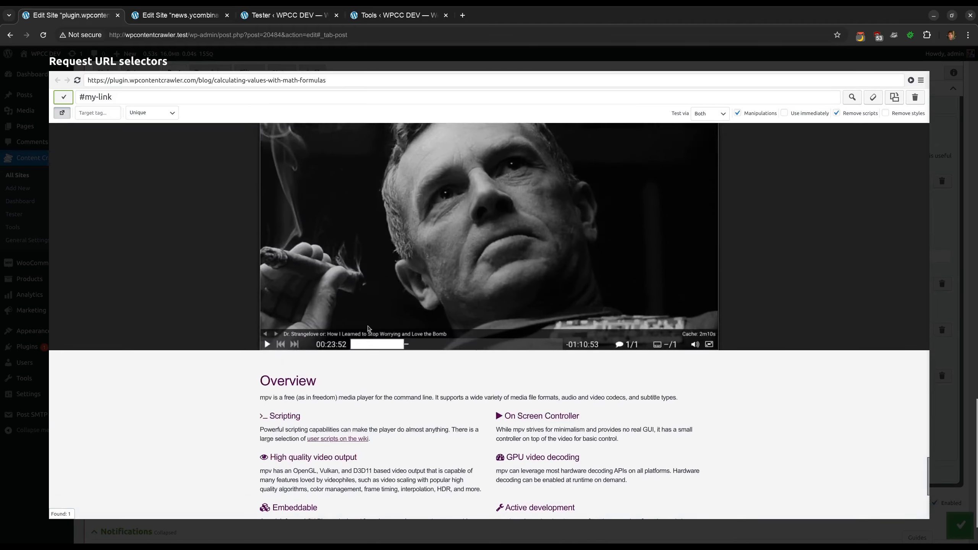
key(Escape)
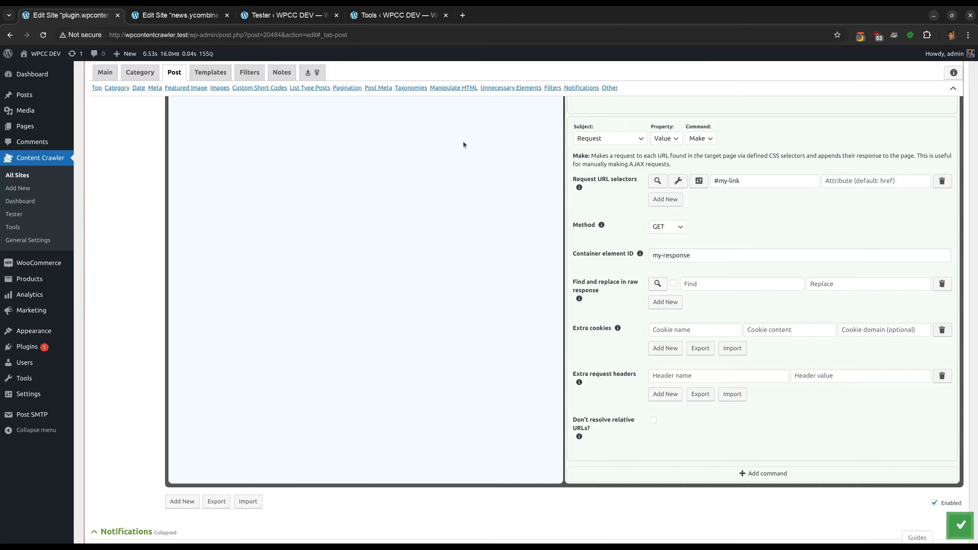
Toggle the Don't resolve relative URLs? option and inspect the response image's source URL with developer tools
click(609, 422)
click(678, 181)
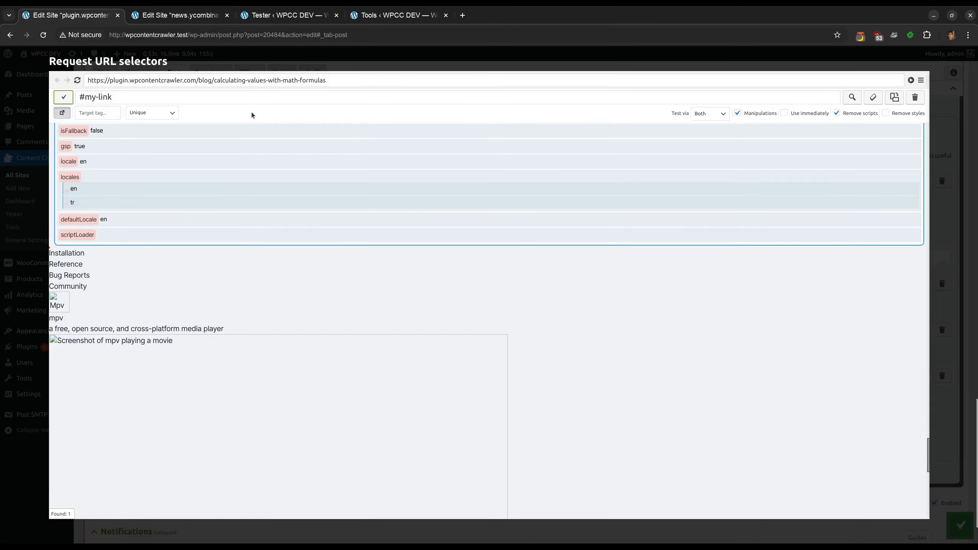
key(ctrl+shift+c)
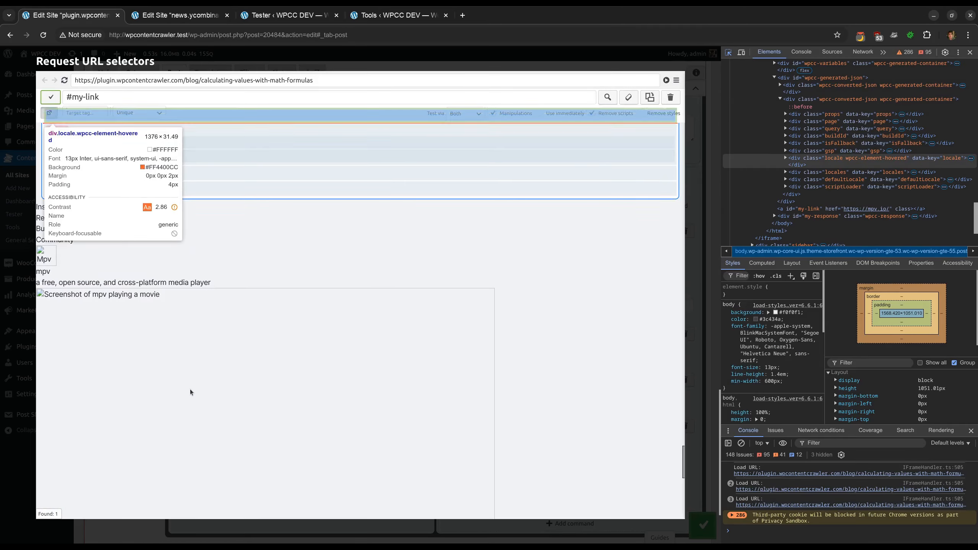
click(238, 289)
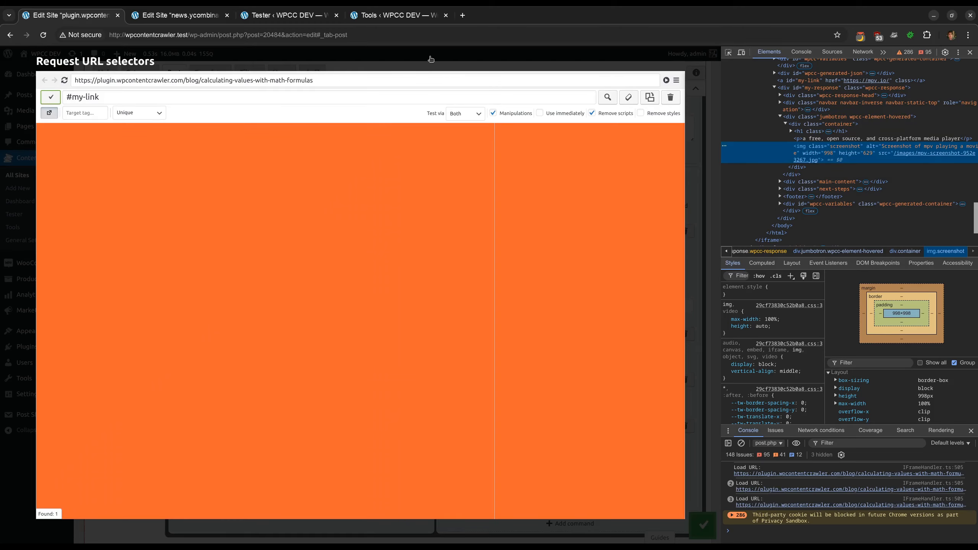
click(430, 59)
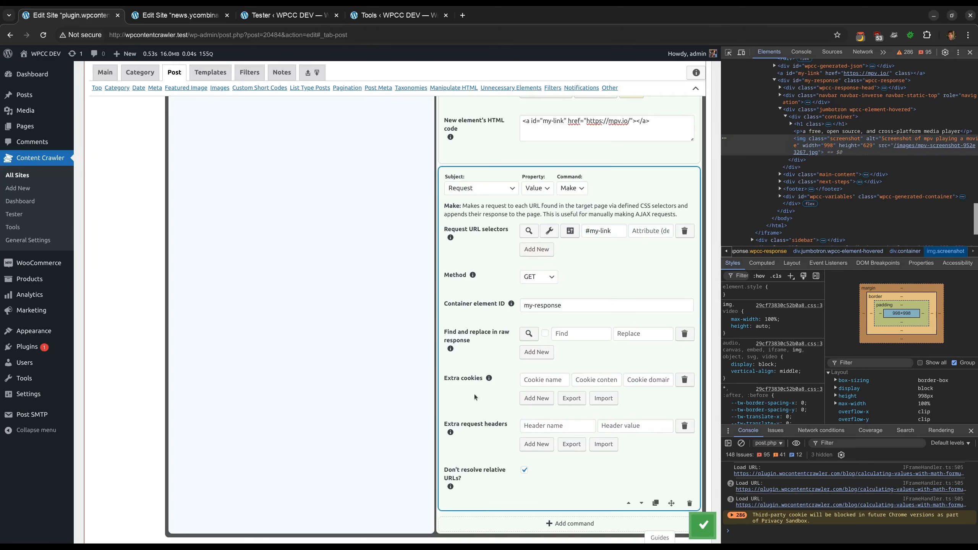
Reopen and reload the inspector, then inspect the response image's source URL again with developer tools
click(549, 230)
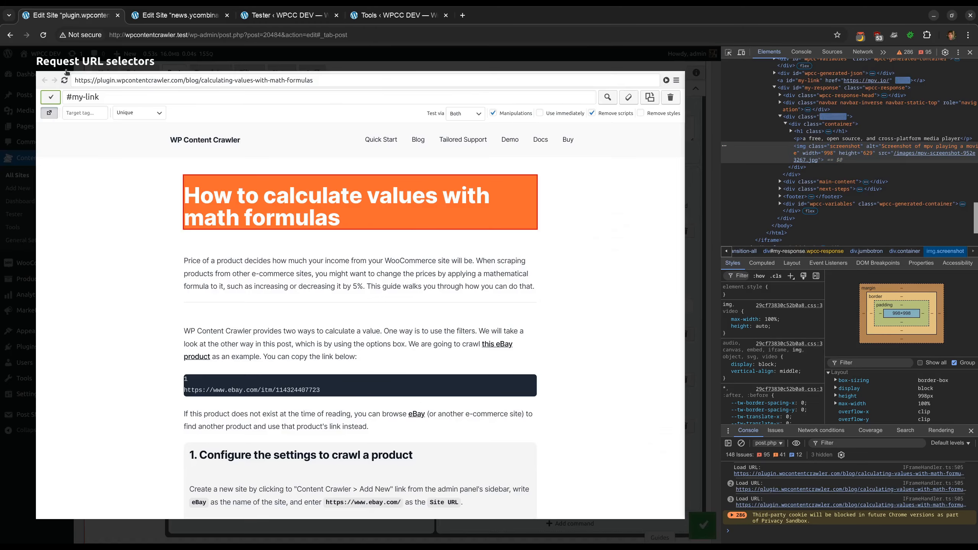
click(64, 81)
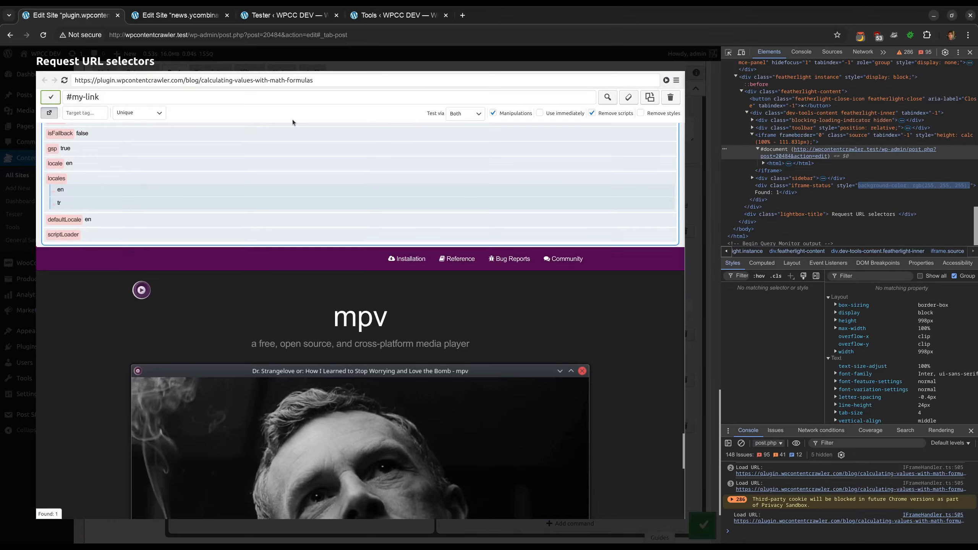
key(ctrl+shift+c)
click(343, 433)
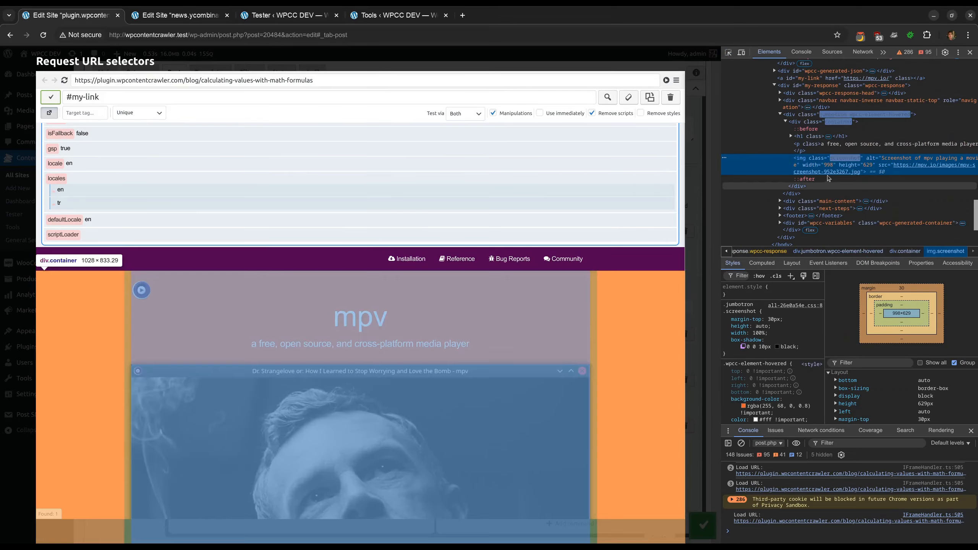
mouse_move(914, 165)
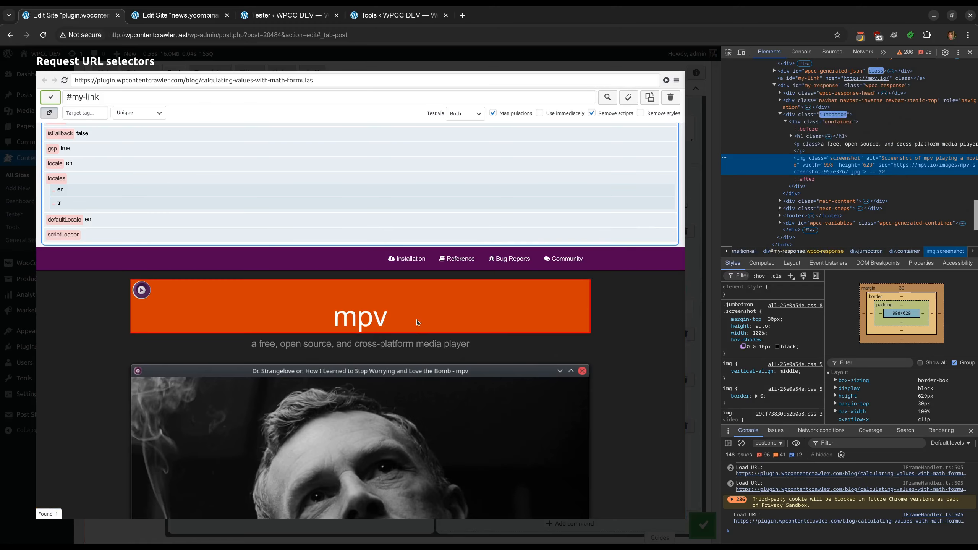
scroll(418, 322, down, 4)
key(Escape)
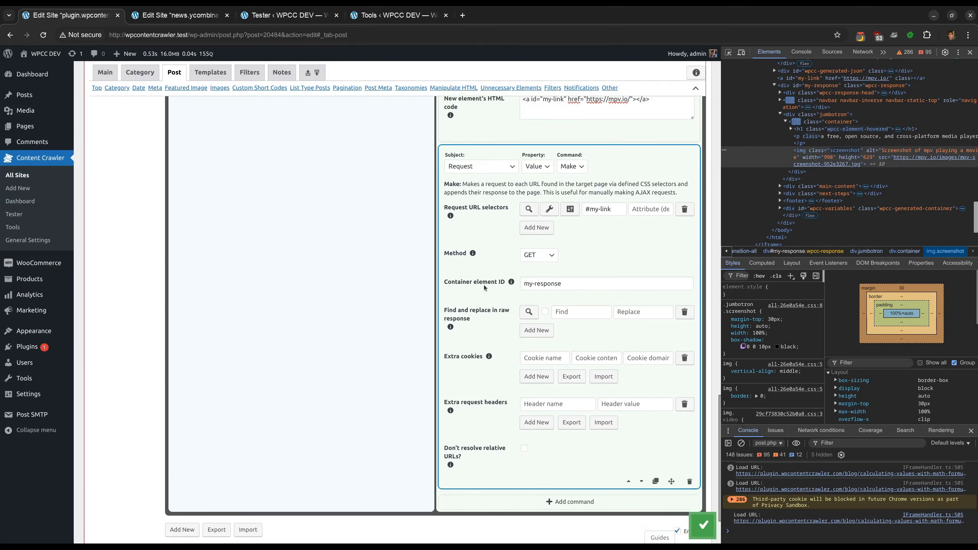
scroll(482, 304, down, 1)
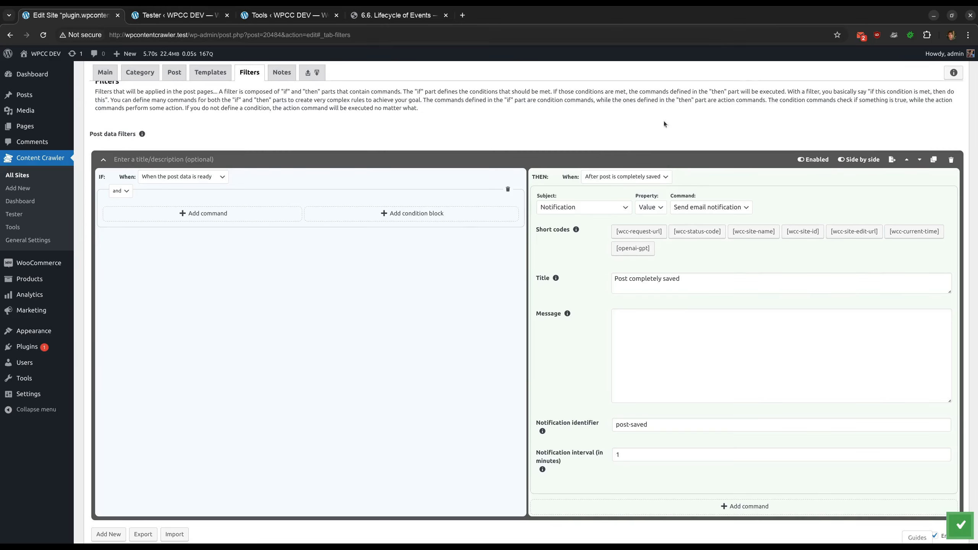
Set the notification command's event to After post is completely saved and save the settings
click(631, 177)
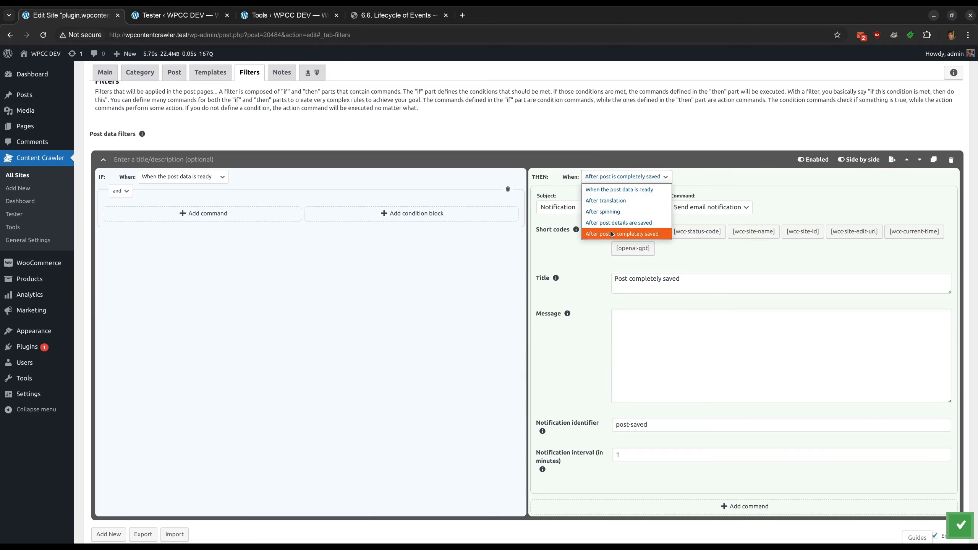
click(612, 235)
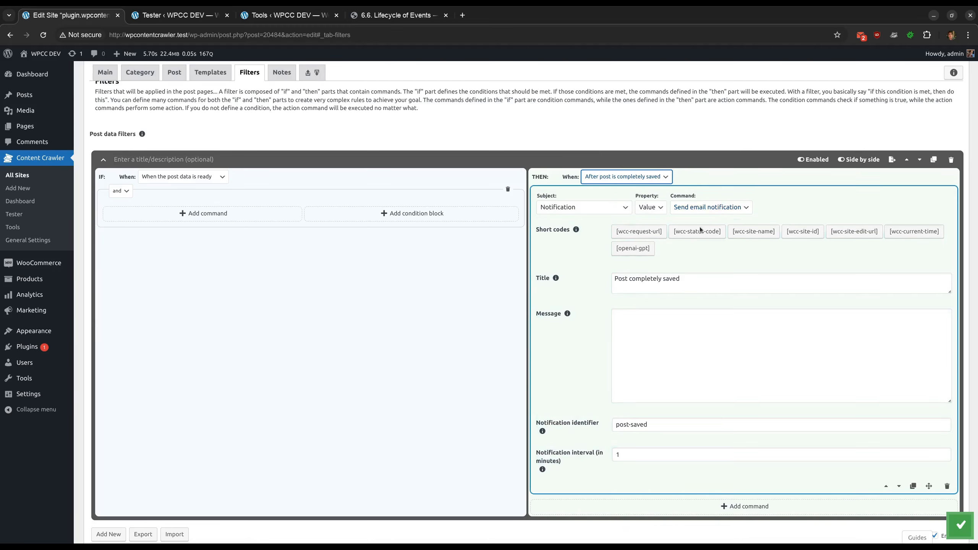
click(583, 293)
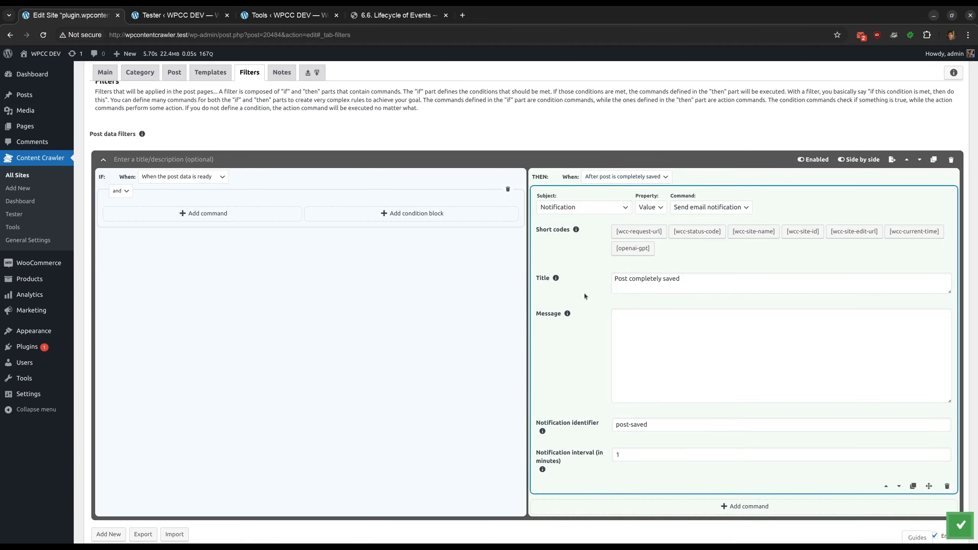
click(958, 530)
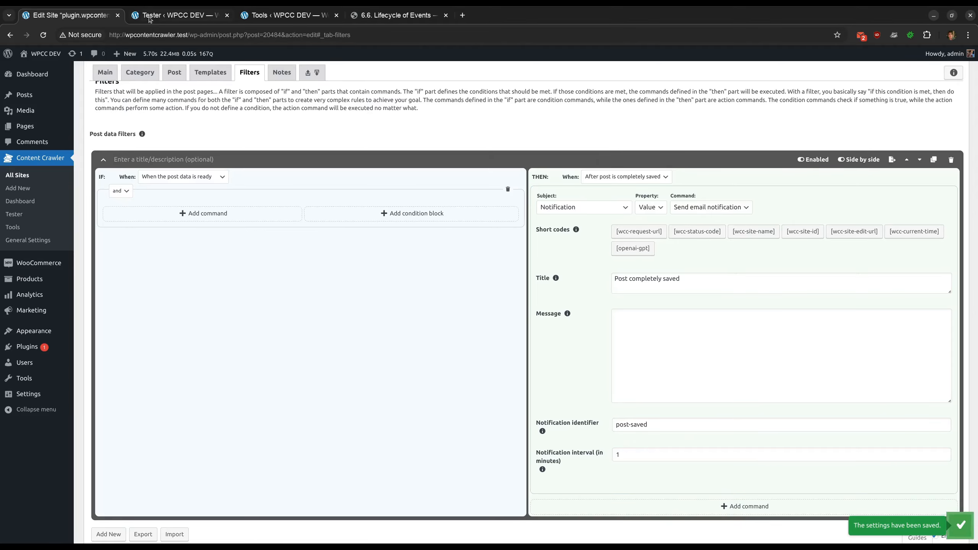
Rerun the post page test and examine the Filter Setting Explanations for the notification command
click(177, 15)
click(117, 148)
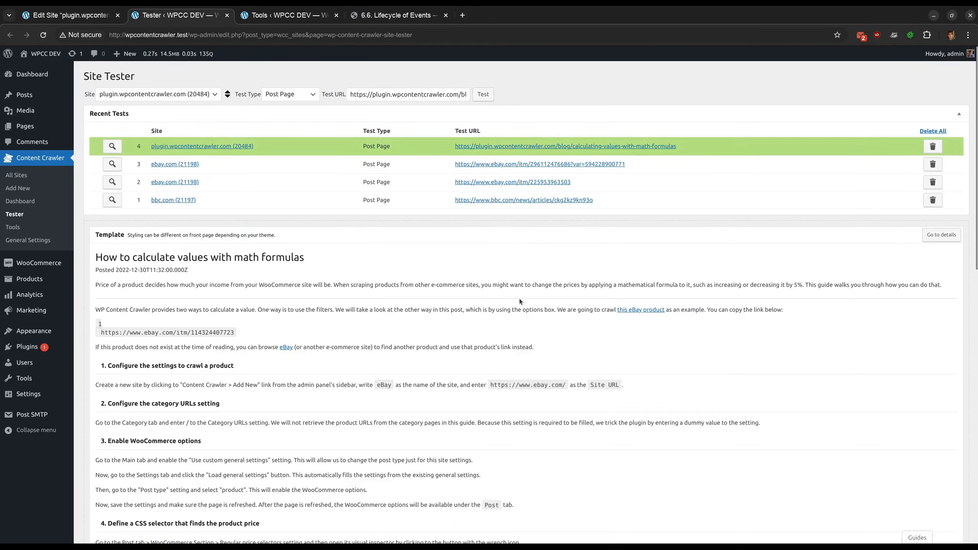
scroll(671, 423, down, 15)
scroll(670, 423, down, 2)
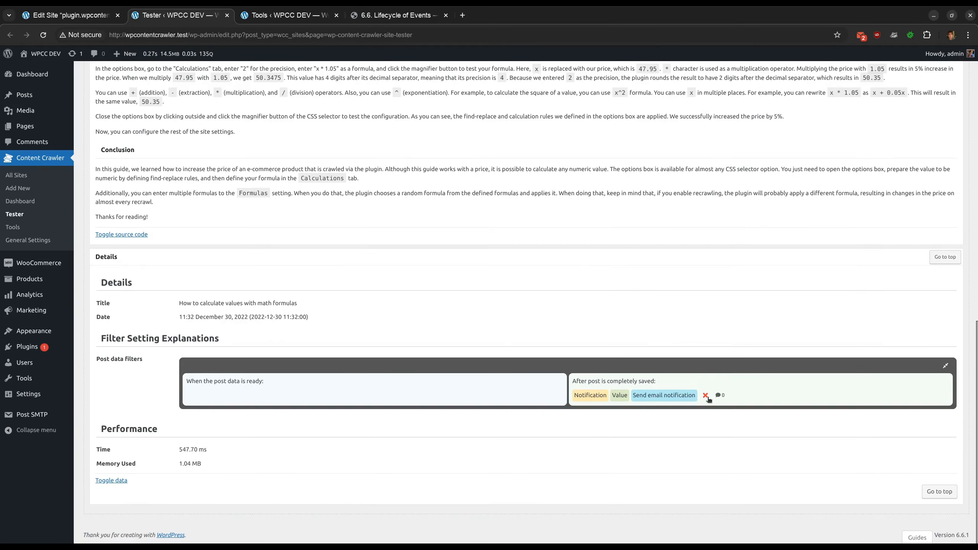
mouse_move(707, 399)
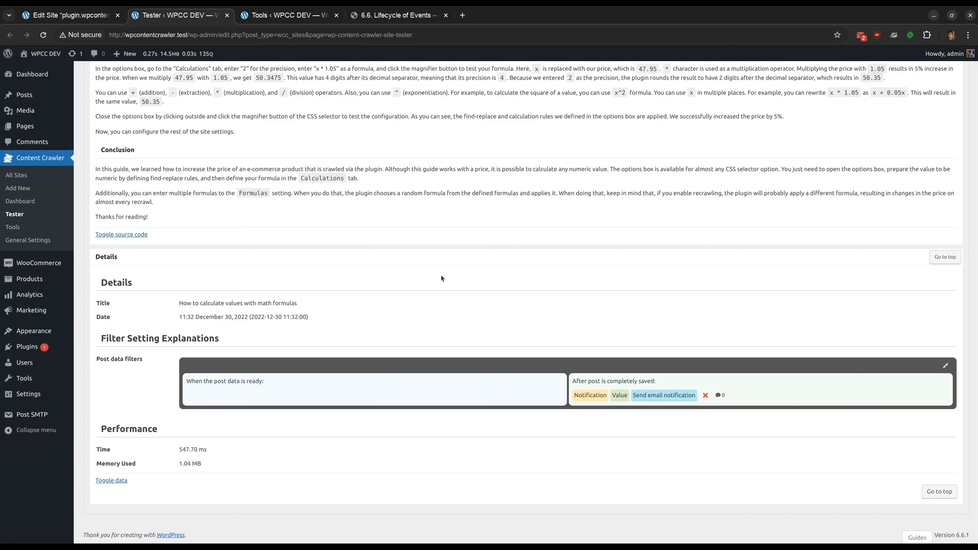
scroll(297, 135, up, 20)
scroll(302, 144, up, 5)
Copy the test URL, paste it into the Tools page's Post URLs, and crawl it now
click(408, 95)
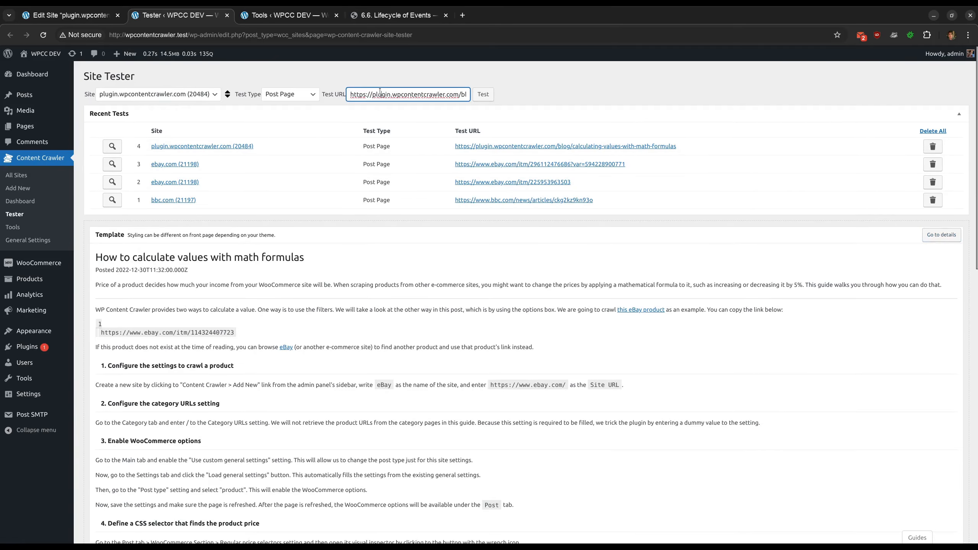
key(ctrl+a)
click(278, 14)
click(286, 216)
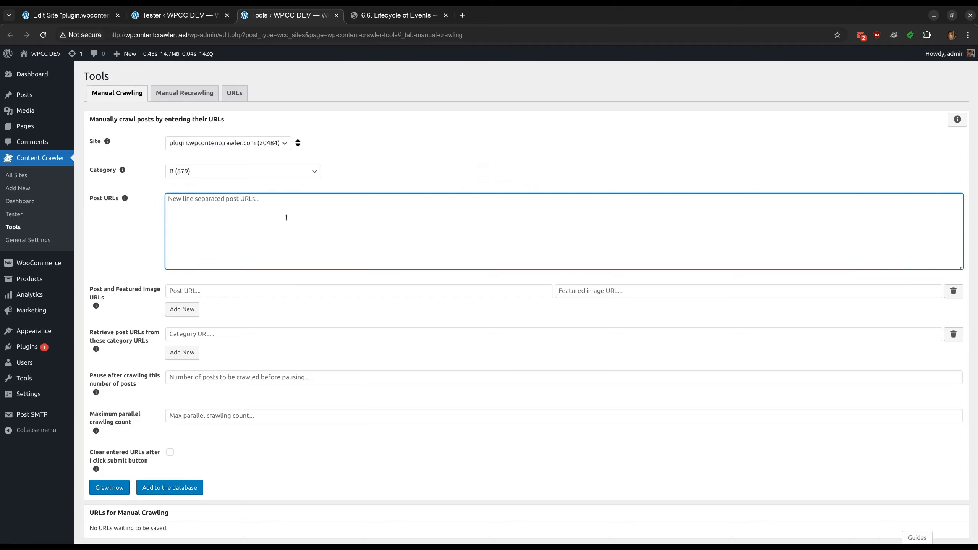
key(ctrl+v)
scroll(322, 315, down, 1)
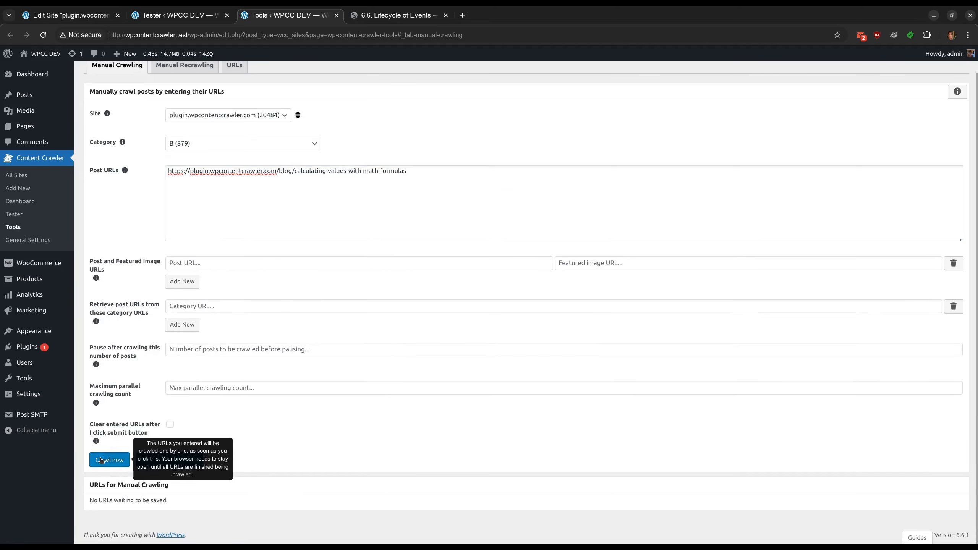
click(109, 460)
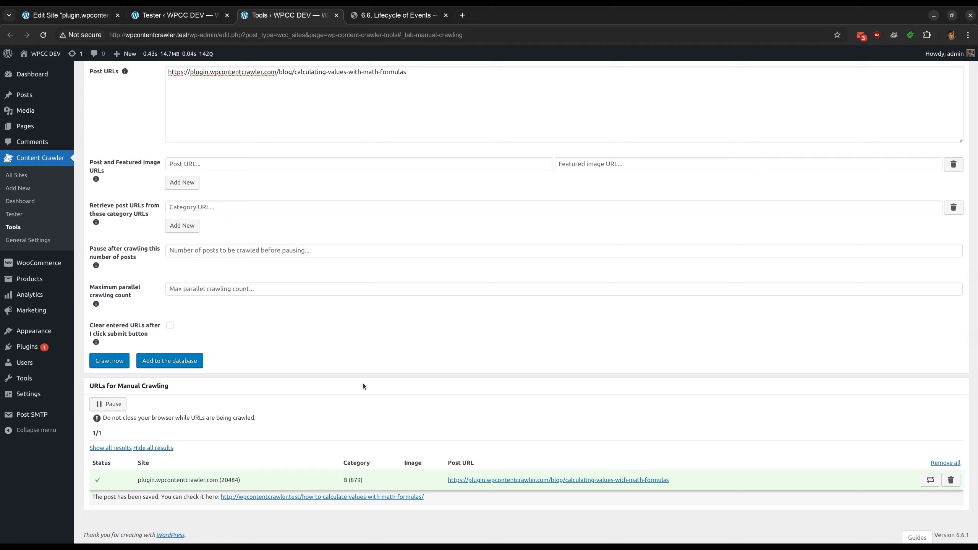
Read the Post Crawl and Recrawl Event section of the Lifecycle of Events documentation
click(374, 15)
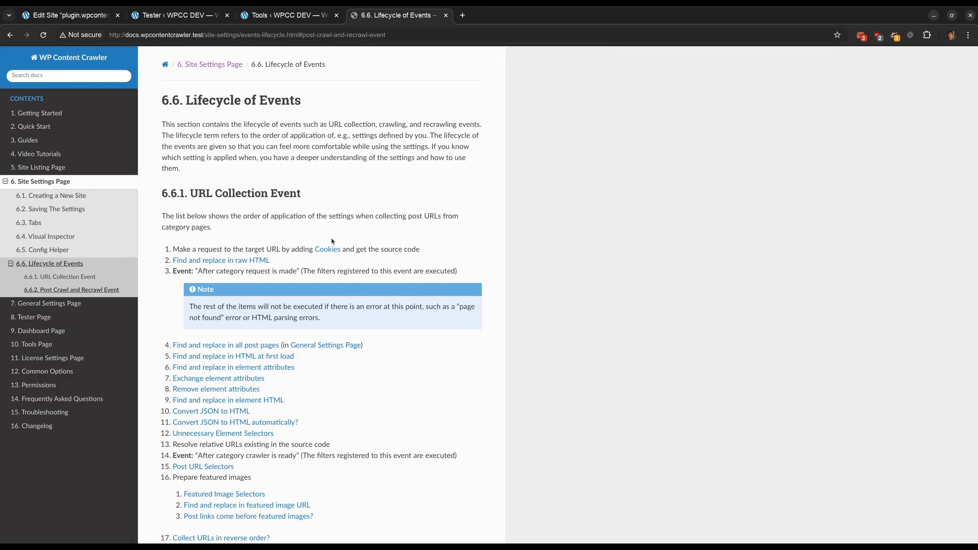
scroll(331, 239, down, 10)
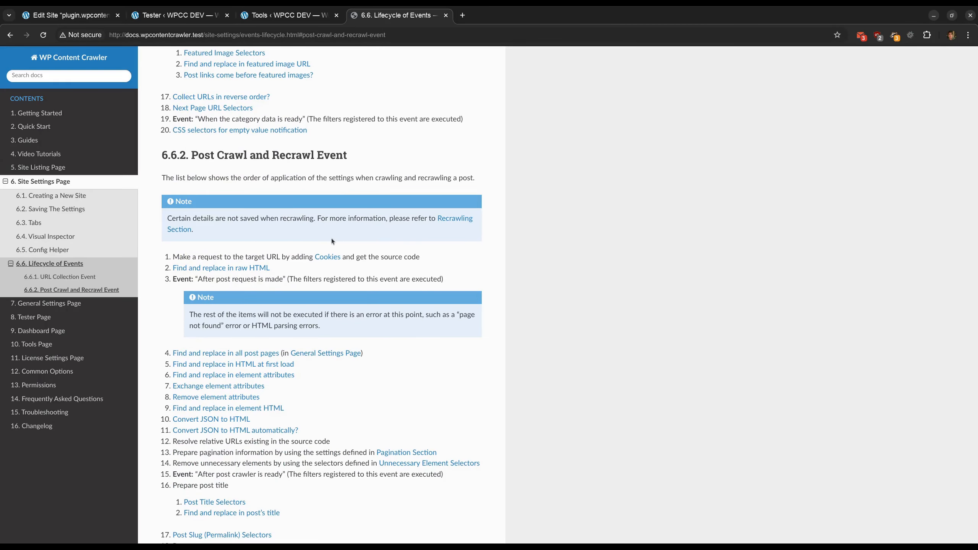
scroll(332, 238, down, 10)
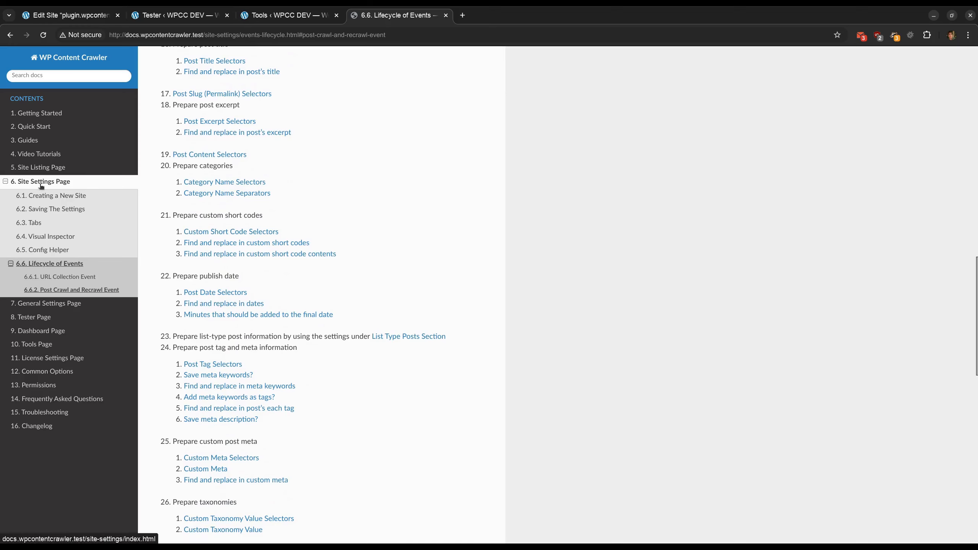
scroll(279, 284, down, 6)
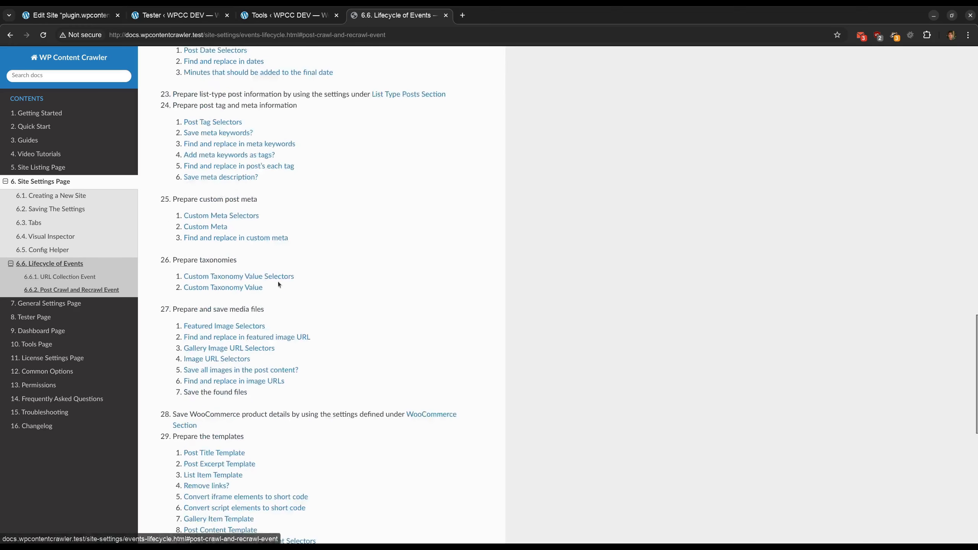
scroll(278, 284, down, 10)
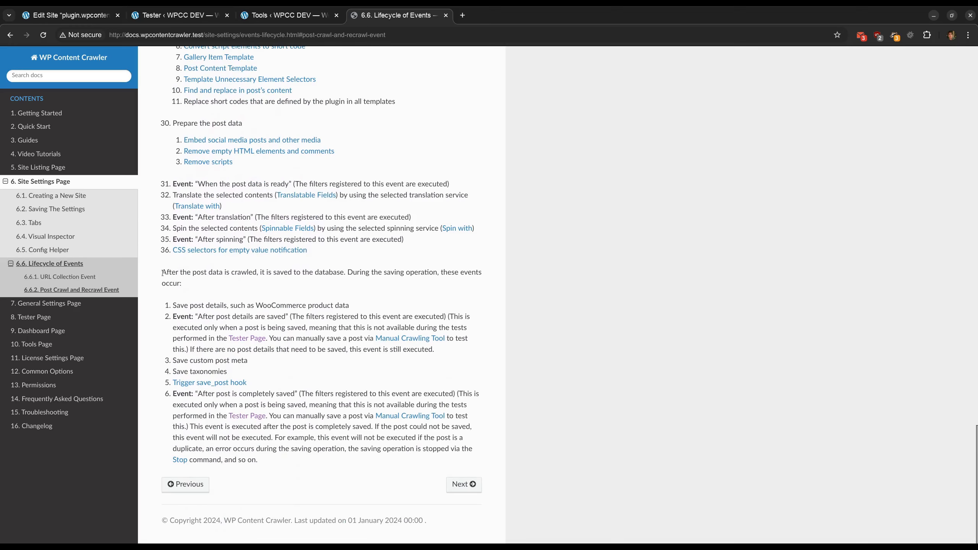